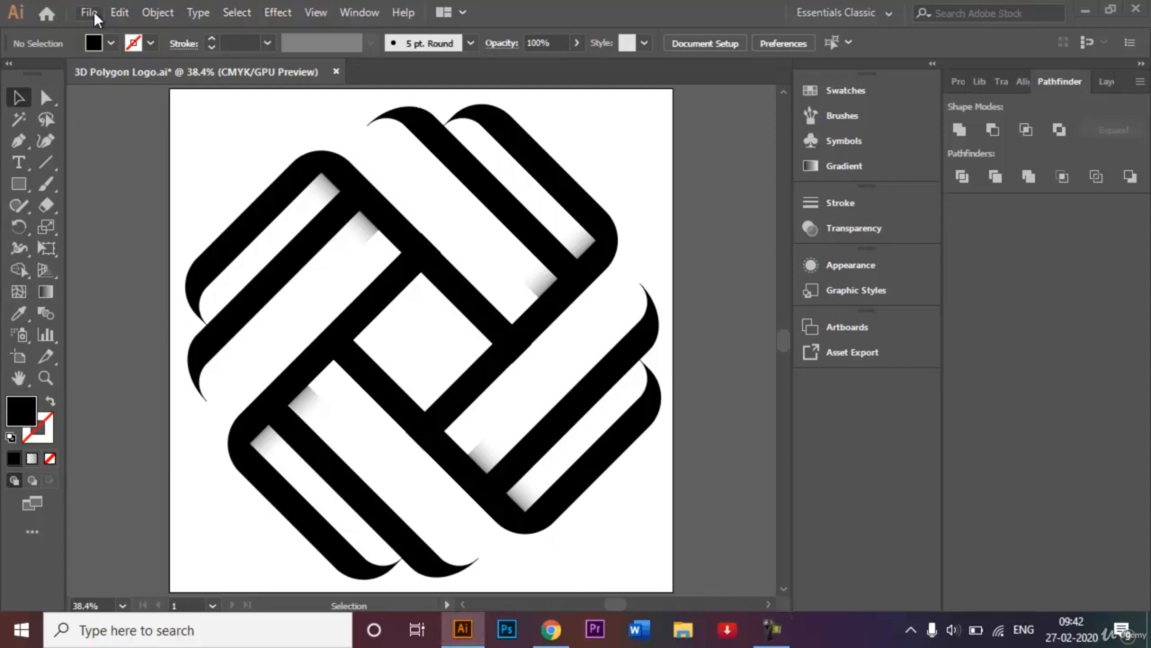
Step: Create a new 1000 x 1000 px document named 3D Polygon Logo
{"action": "left_click", "coordinate": [89, 12]}
{"action": "left_click", "coordinate": [111, 34]}
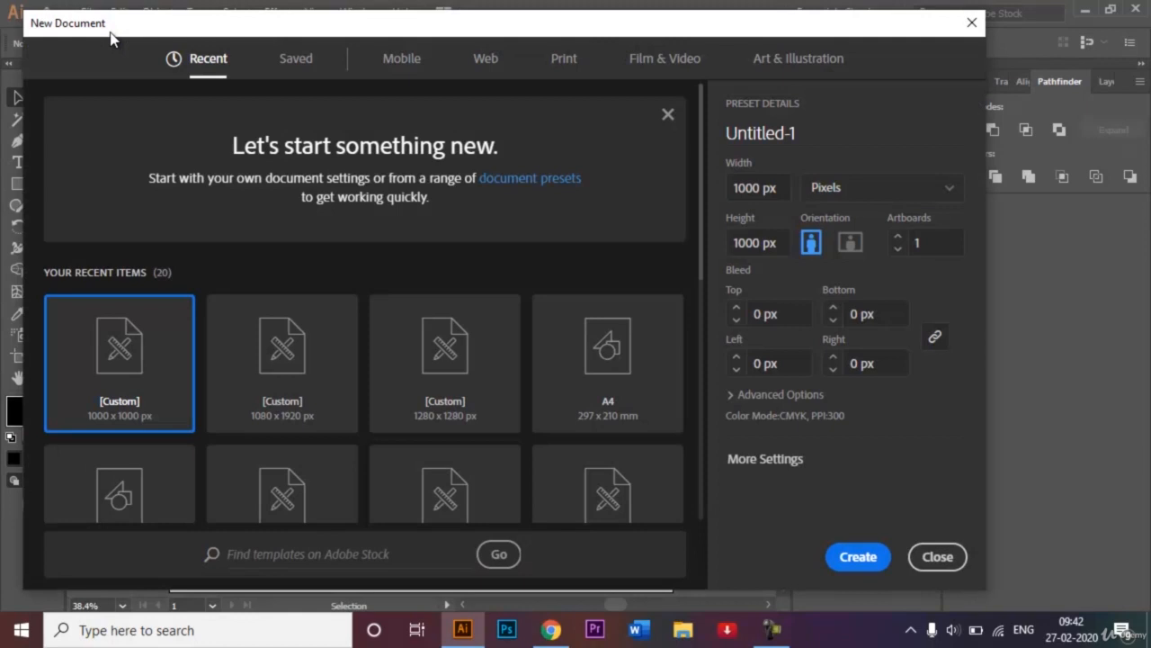
{"action": "left_click", "coordinate": [111, 34]}
{"action": "left_click", "coordinate": [810, 132]}
{"action": "key", "text": "BackSpace"}
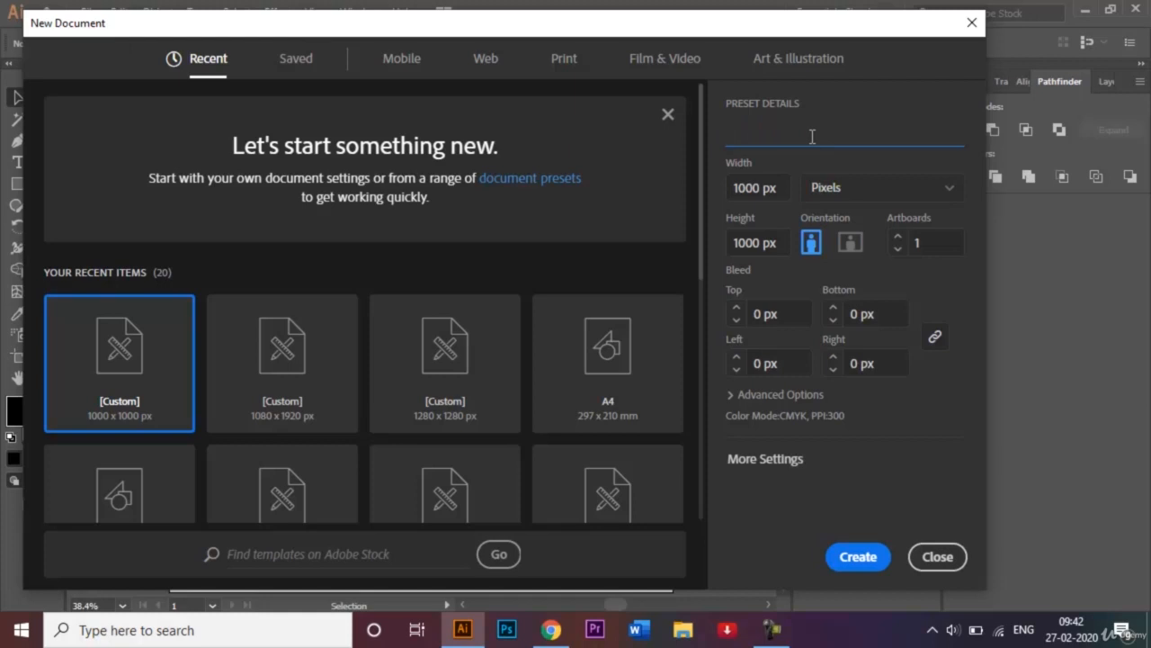
{"action": "type", "text": "3D Polygon"}
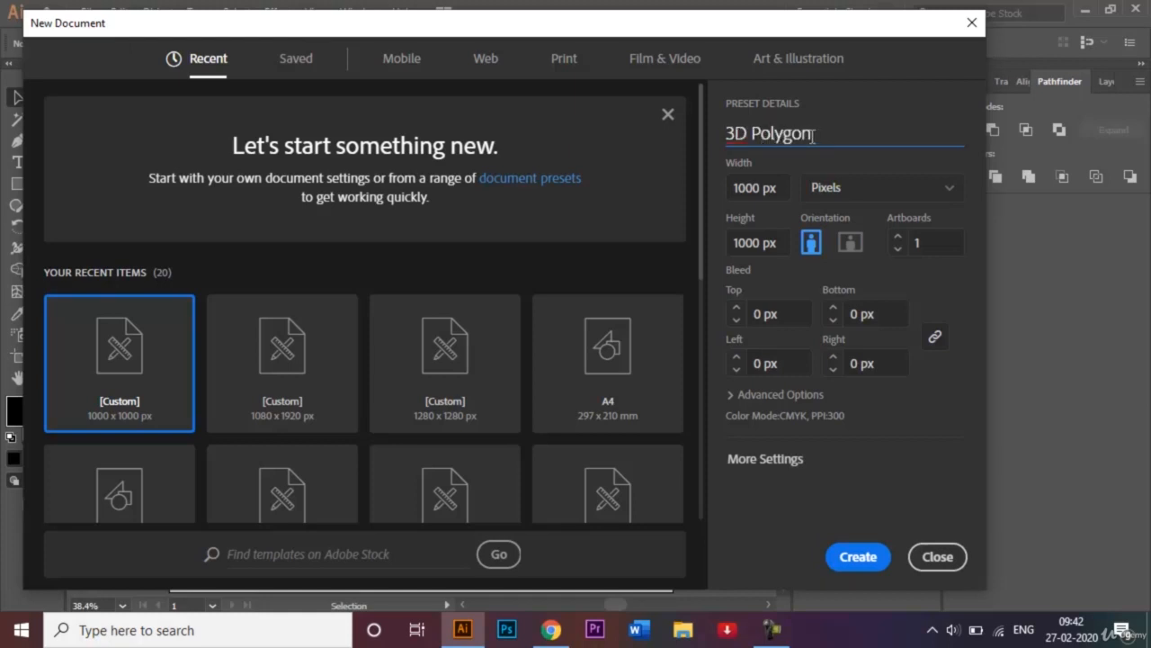
{"action": "type", "text": " Logo"}
{"action": "key", "text": "Return"}
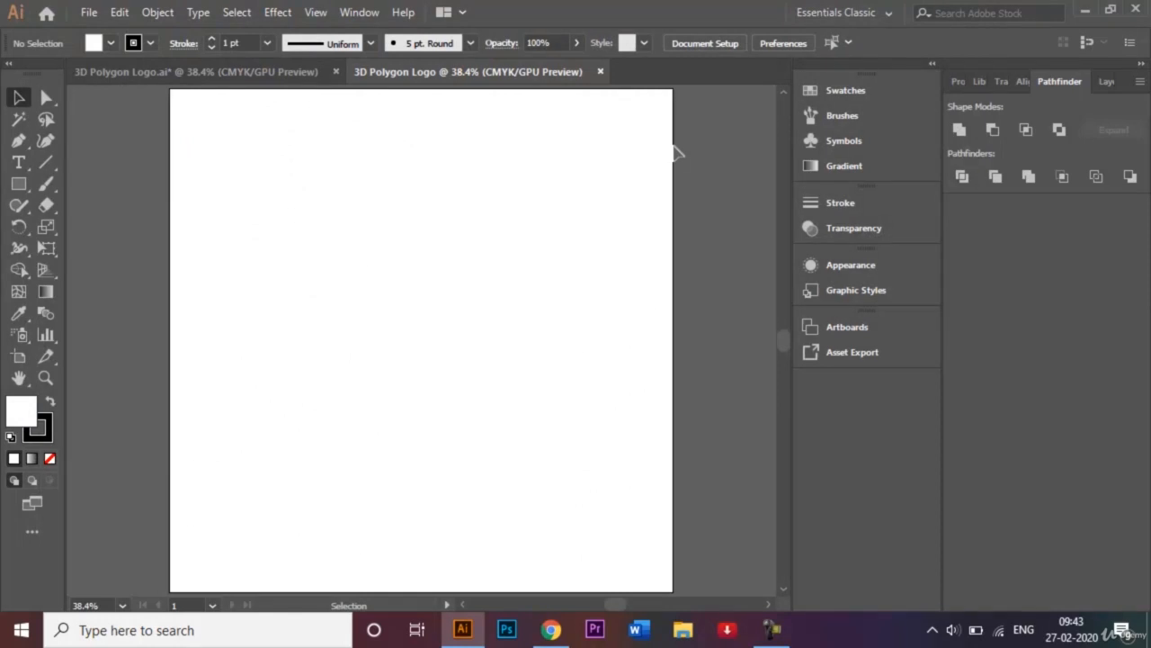
Step: Check that Smart Guides are enabled
{"action": "left_click", "coordinate": [320, 12]}
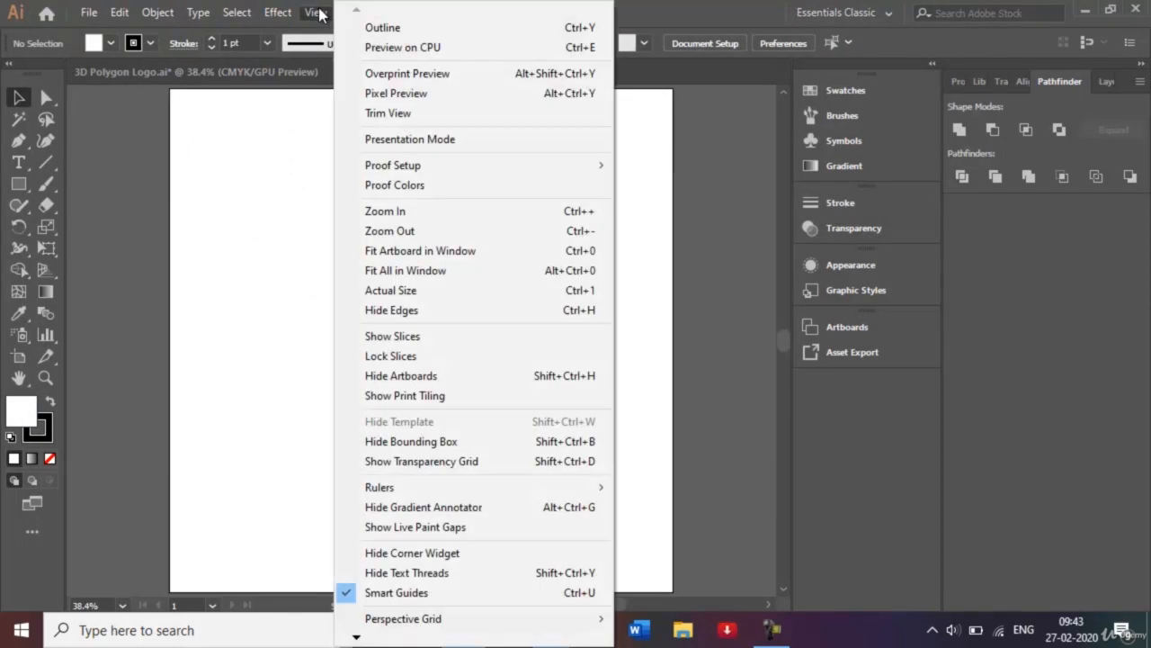
{"action": "left_click", "coordinate": [320, 11]}
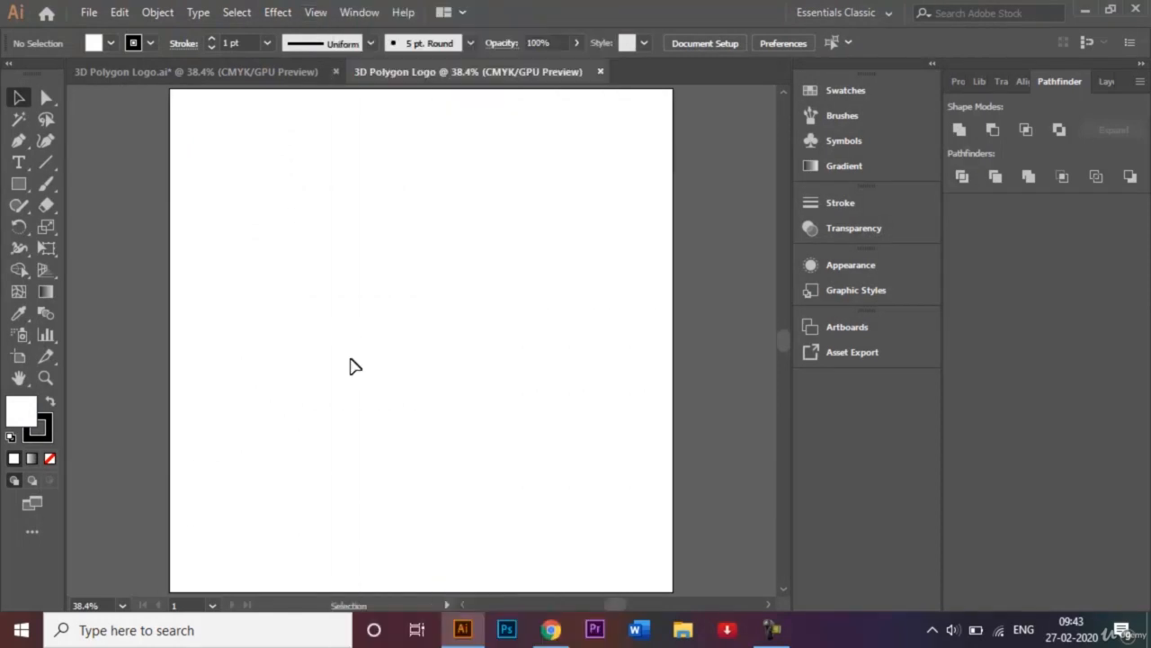
{"action": "left_click", "coordinate": [315, 17]}
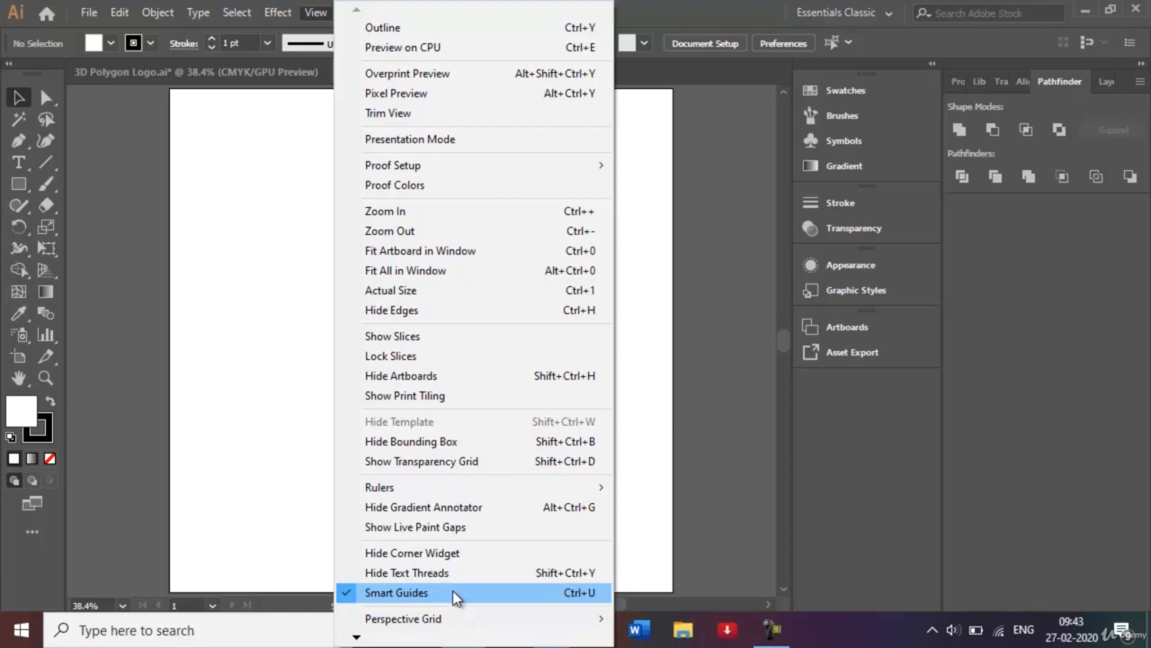
{"action": "left_click", "coordinate": [265, 364]}
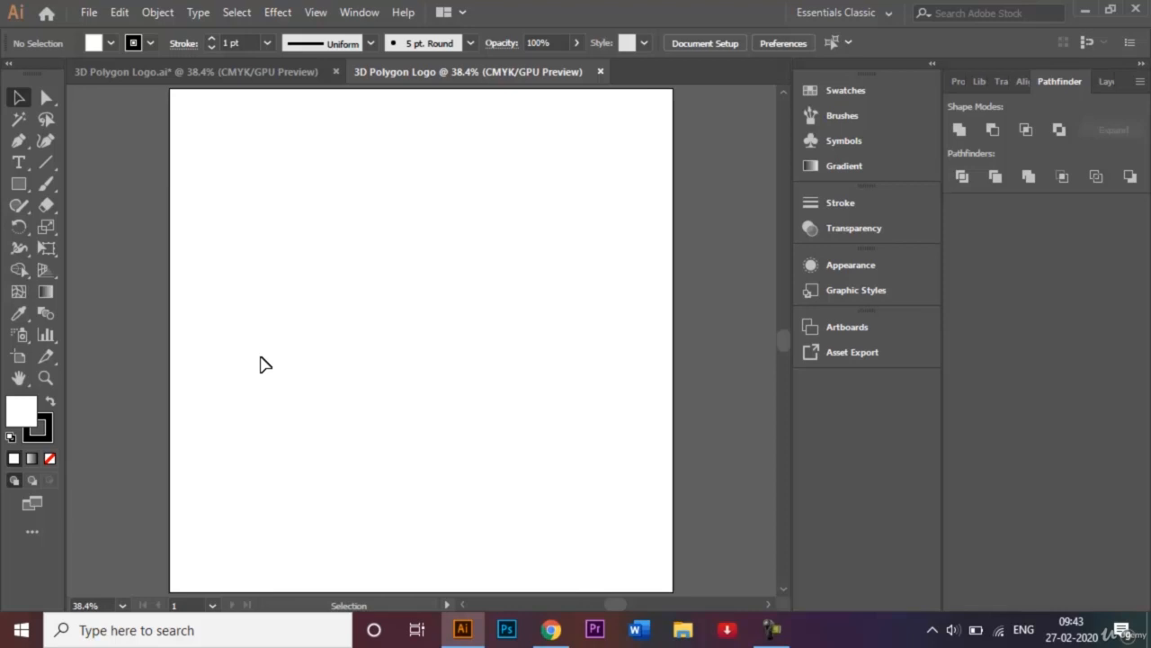
Step: Draw a horizontal 2 pt light blue line with no fill from the artboard's centre to just inside its right edge
{"action": "left_click", "coordinate": [48, 169]}
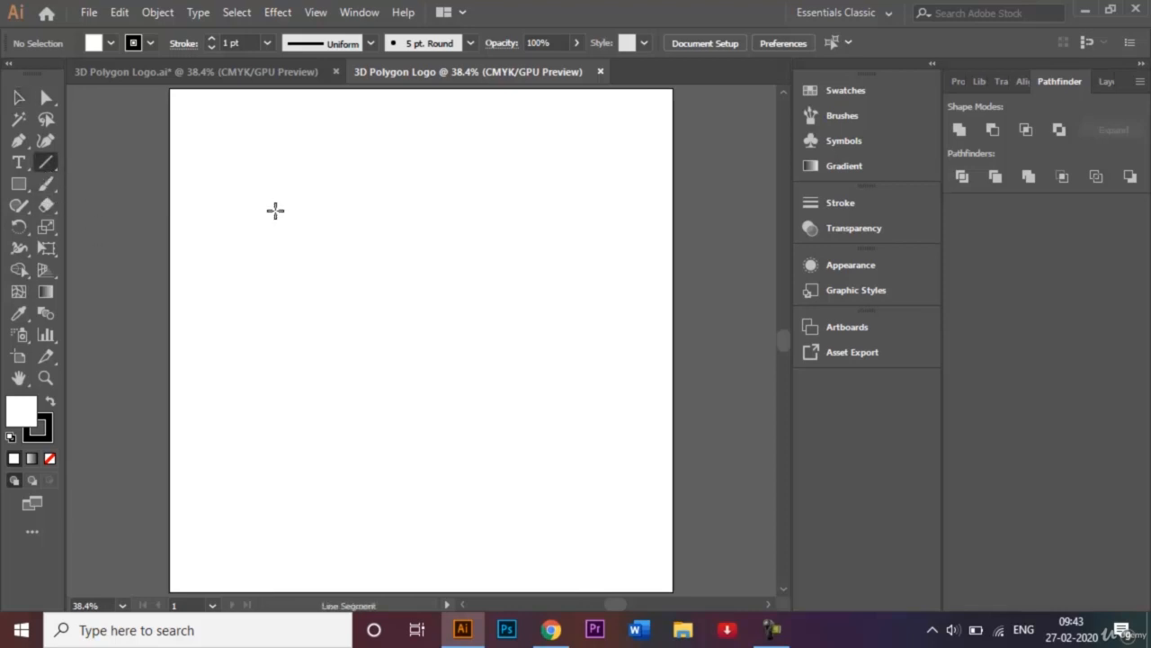
{"action": "left_click", "coordinate": [112, 43]}
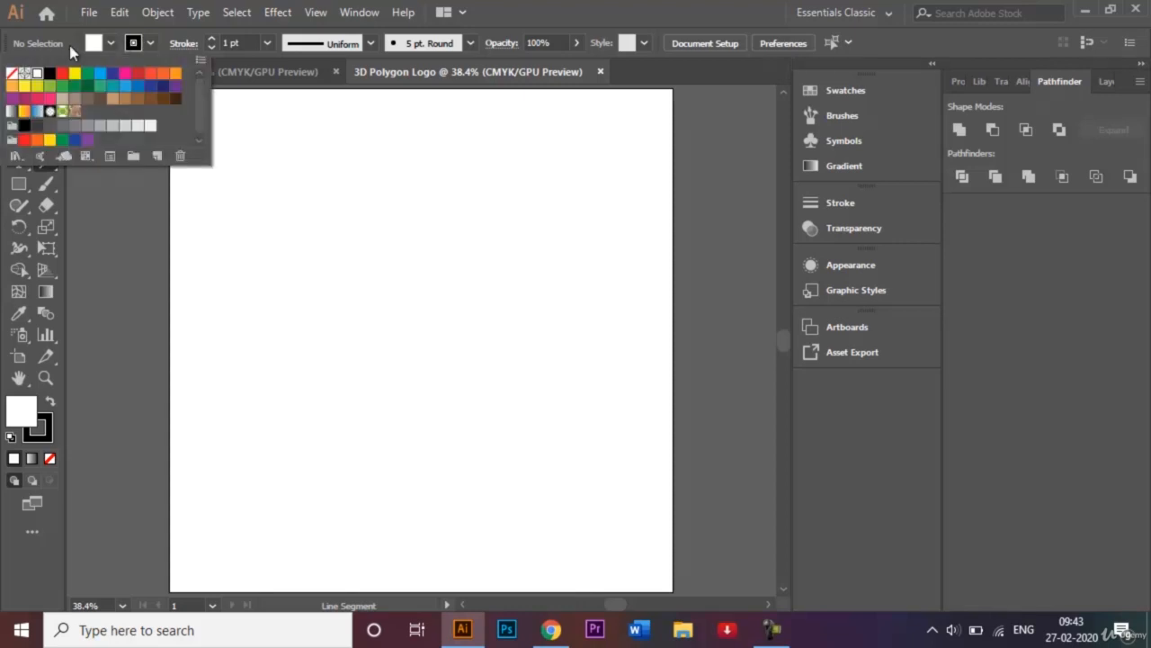
{"action": "left_click", "coordinate": [11, 73]}
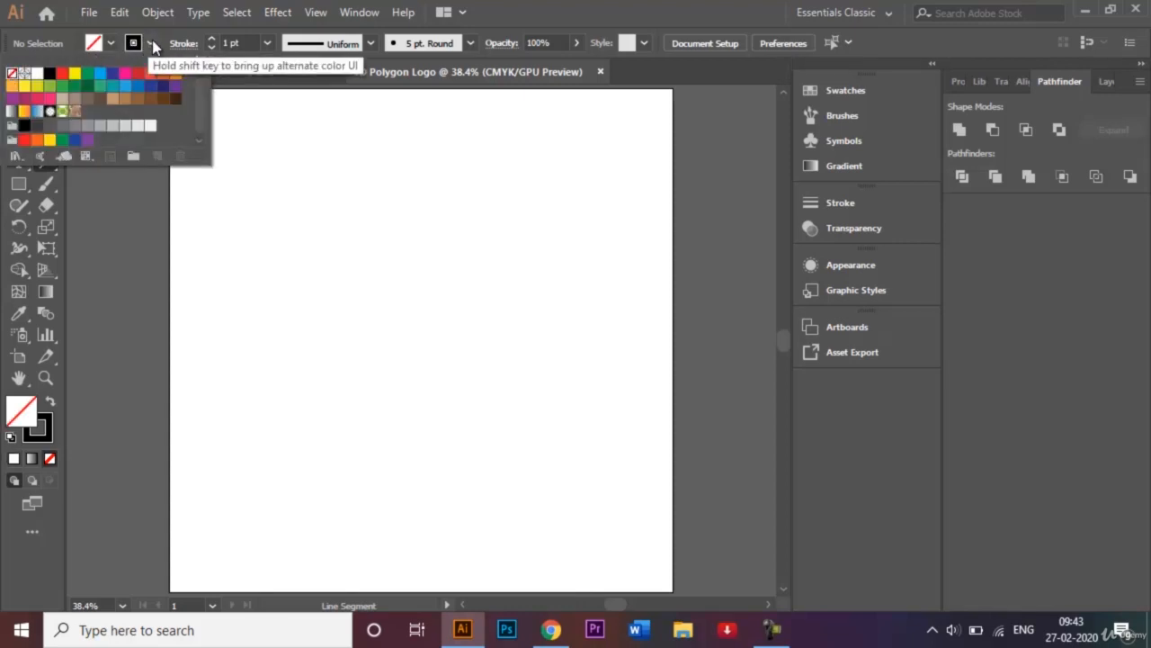
{"action": "left_click", "coordinate": [153, 45]}
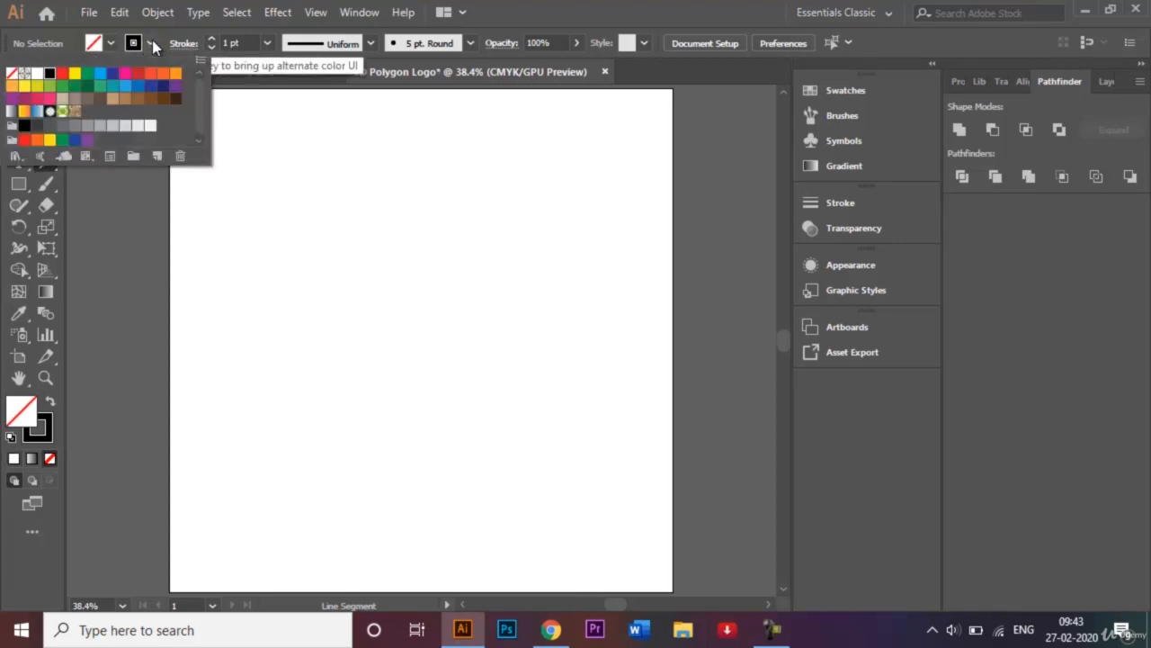
{"action": "left_click", "coordinate": [103, 81]}
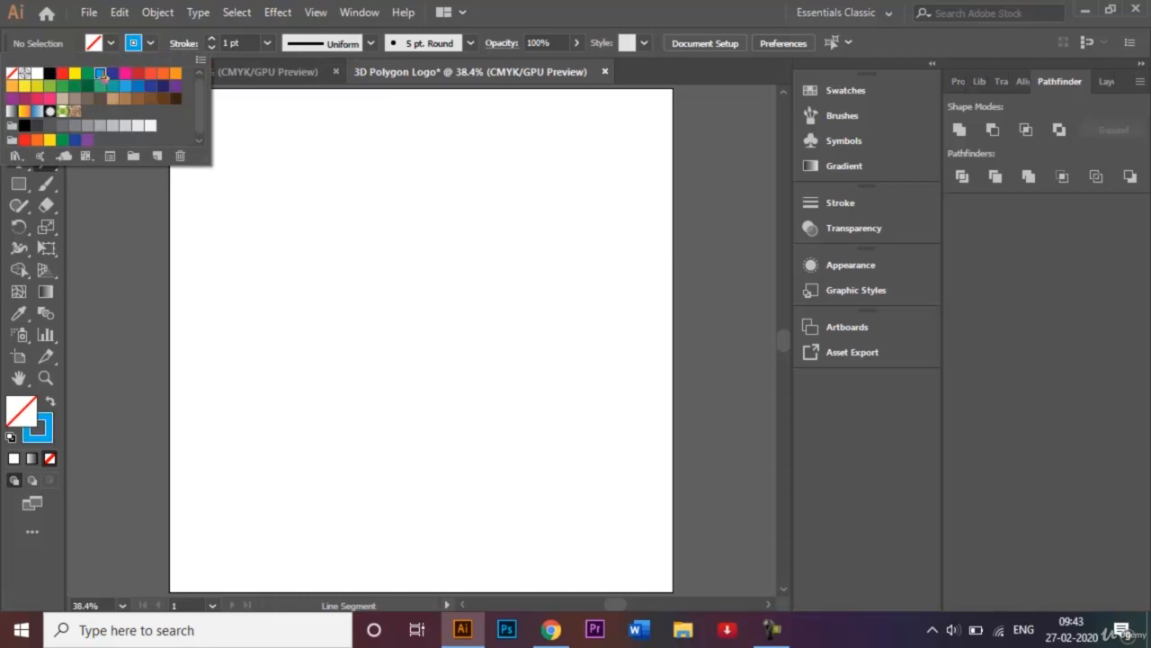
{"action": "left_click", "coordinate": [267, 42]}
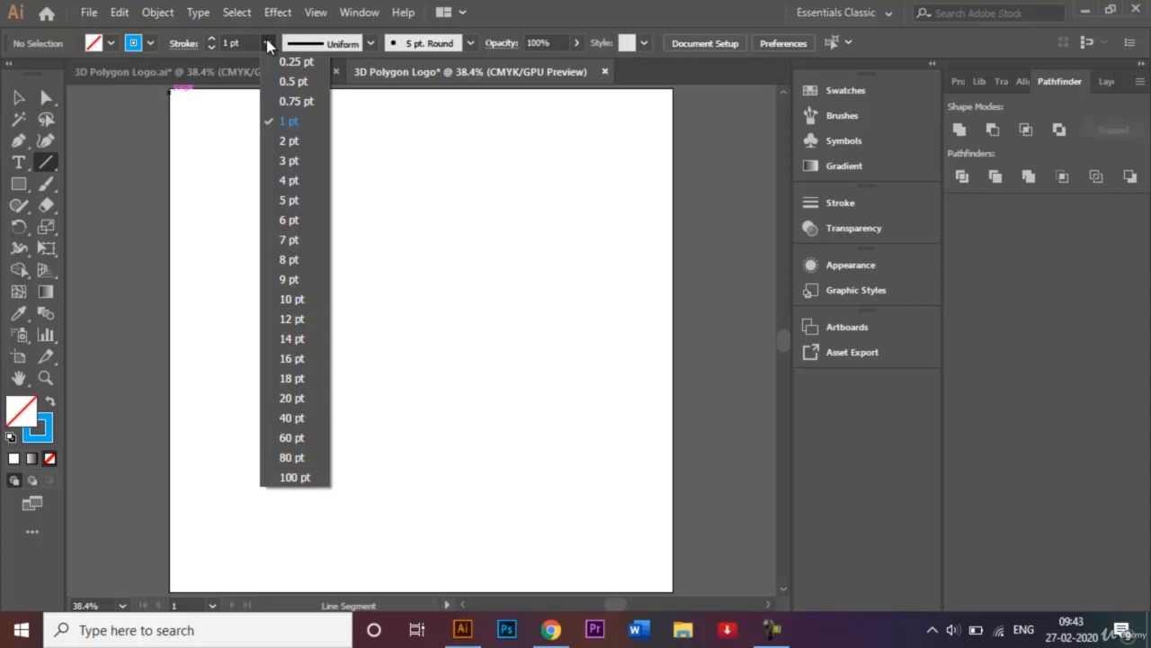
{"action": "left_click", "coordinate": [290, 142]}
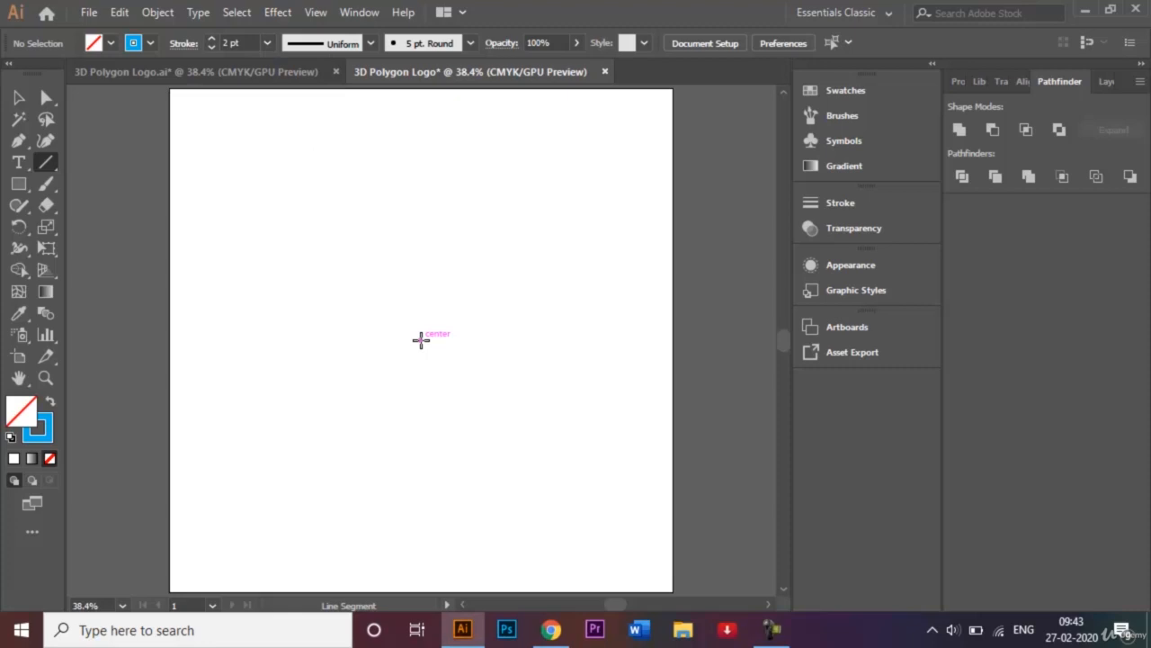
{"action": "left_click_drag", "start_coordinate": [421, 340], "coordinate": [646, 340]}
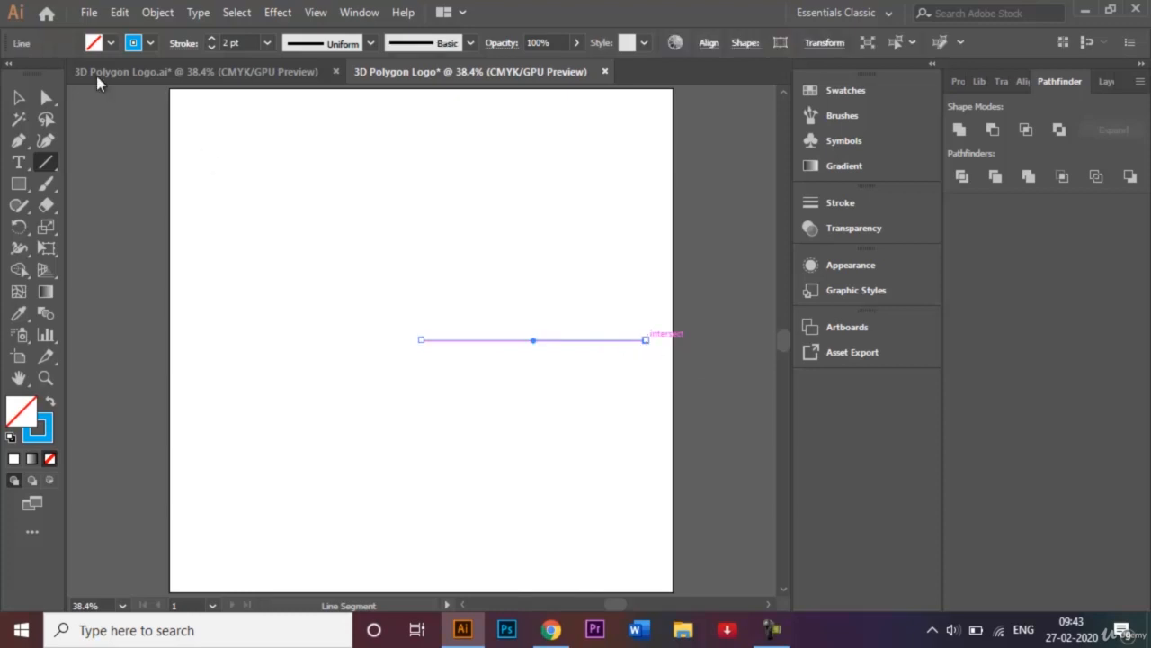
{"action": "left_click", "coordinate": [19, 97]}
{"action": "left_click", "coordinate": [453, 298]}
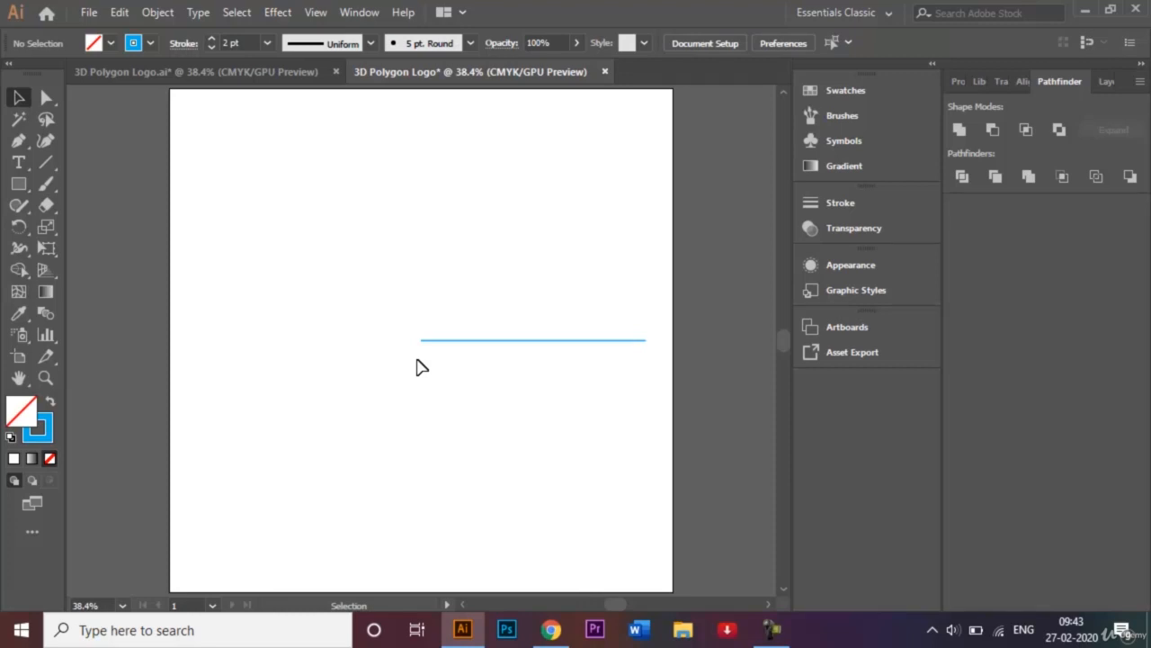
Step: Create a 400 x 400 px square with a black stroke and no fill
{"action": "left_click", "coordinate": [21, 185]}
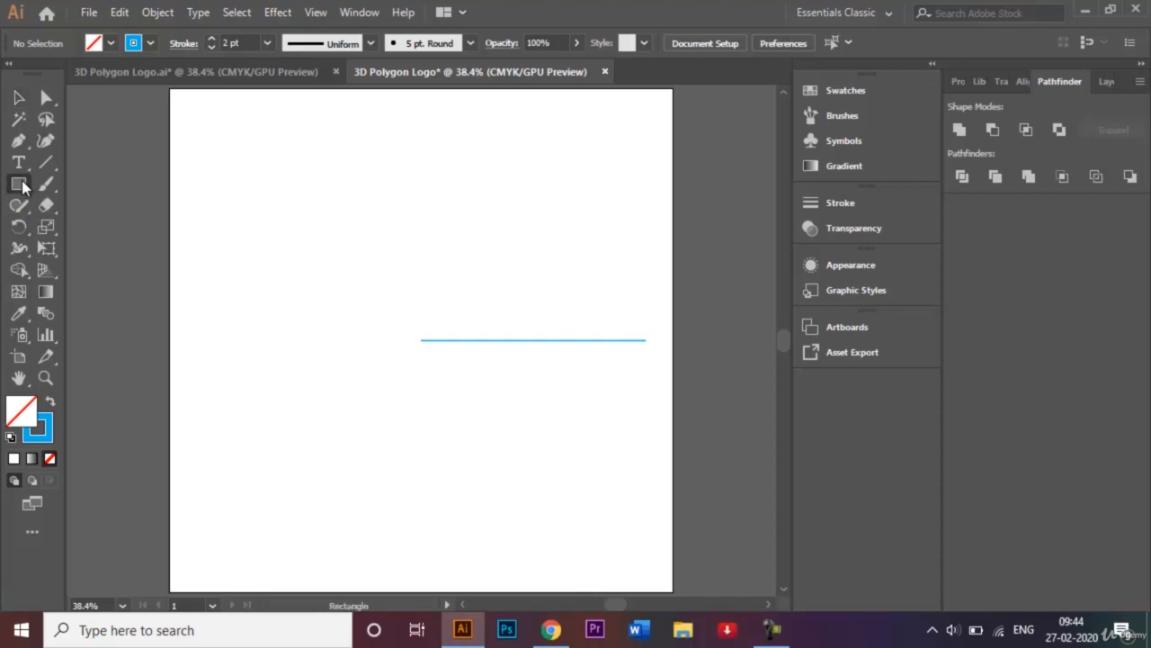
{"action": "left_click", "coordinate": [151, 43]}
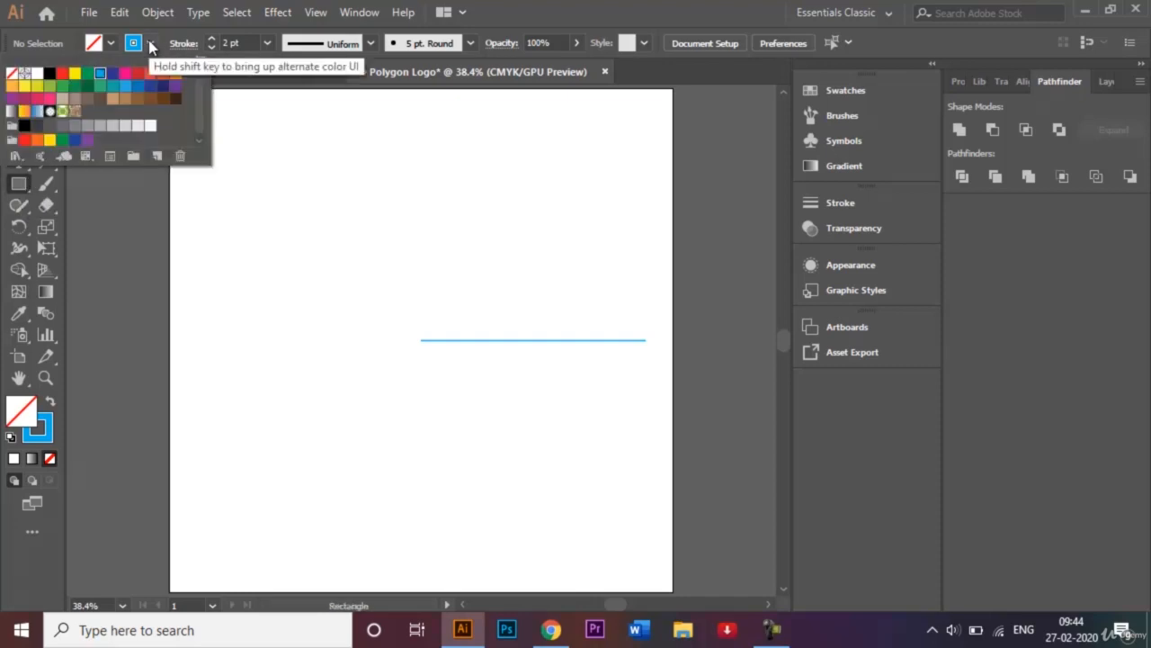
{"action": "left_click", "coordinate": [50, 75]}
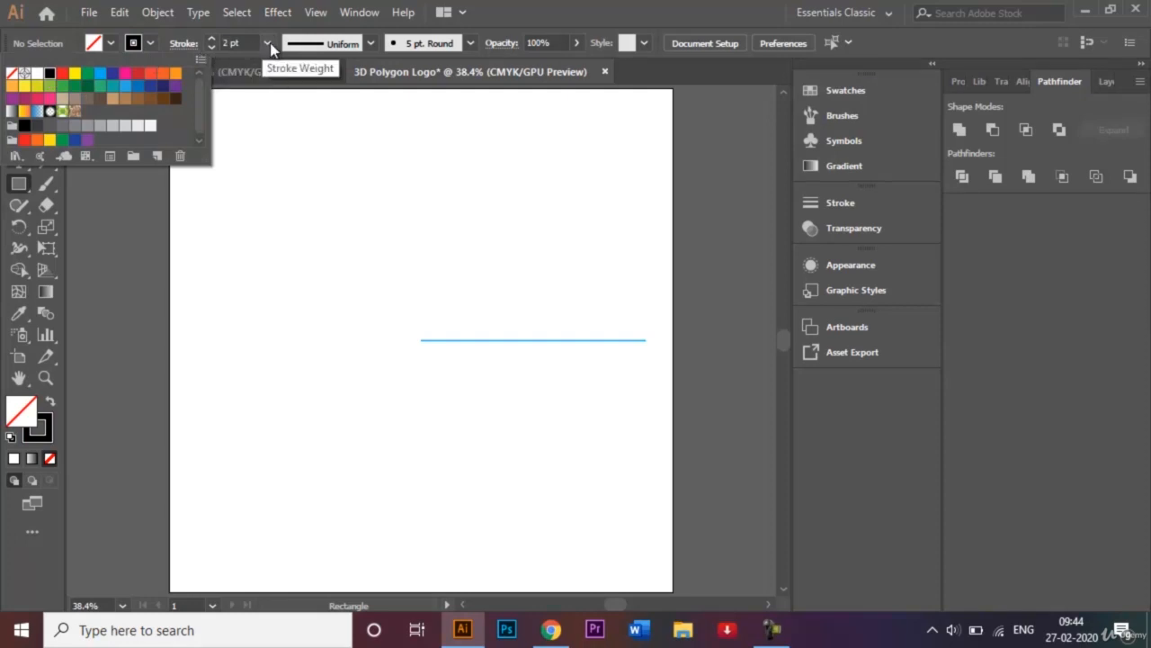
{"action": "left_click", "coordinate": [306, 272]}
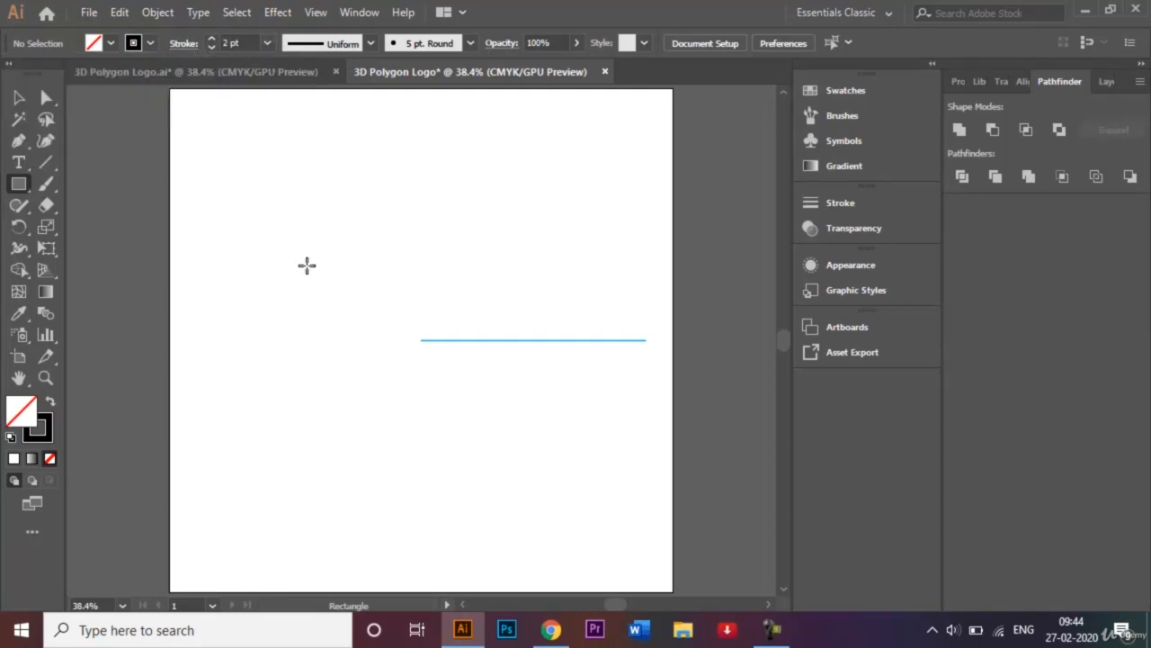
{"action": "left_click", "coordinate": [383, 335]}
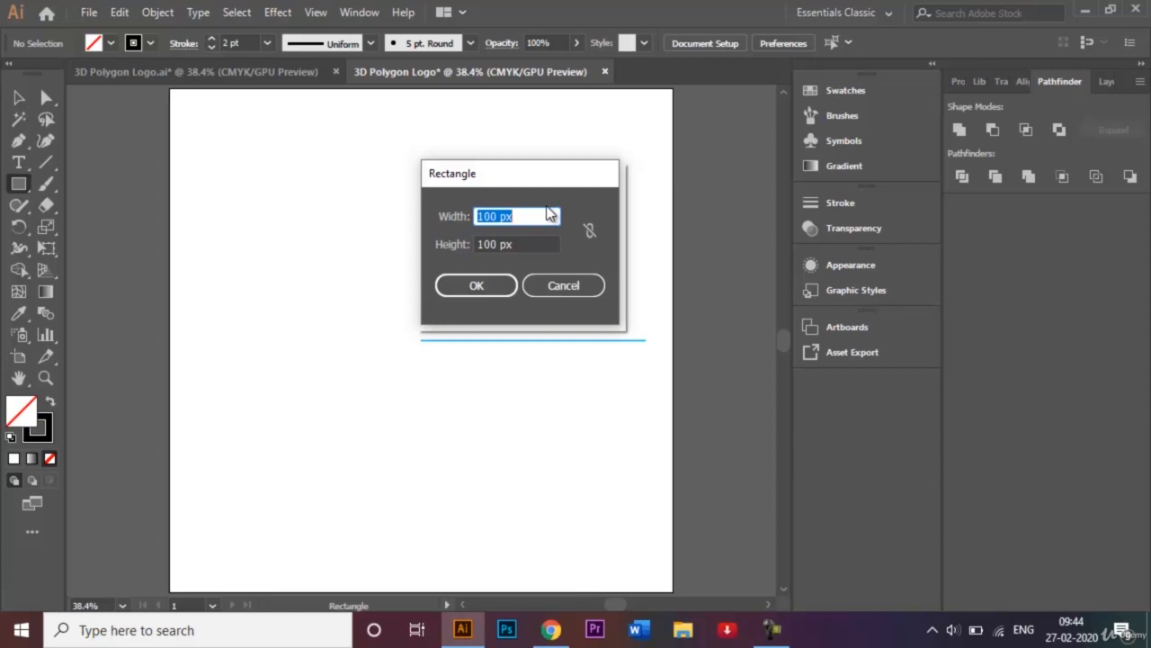
{"action": "left_click", "coordinate": [484, 216]}
{"action": "key", "text": "BackSpace"}
{"action": "type", "text": "4"}
{"action": "left_click", "coordinate": [484, 243]}
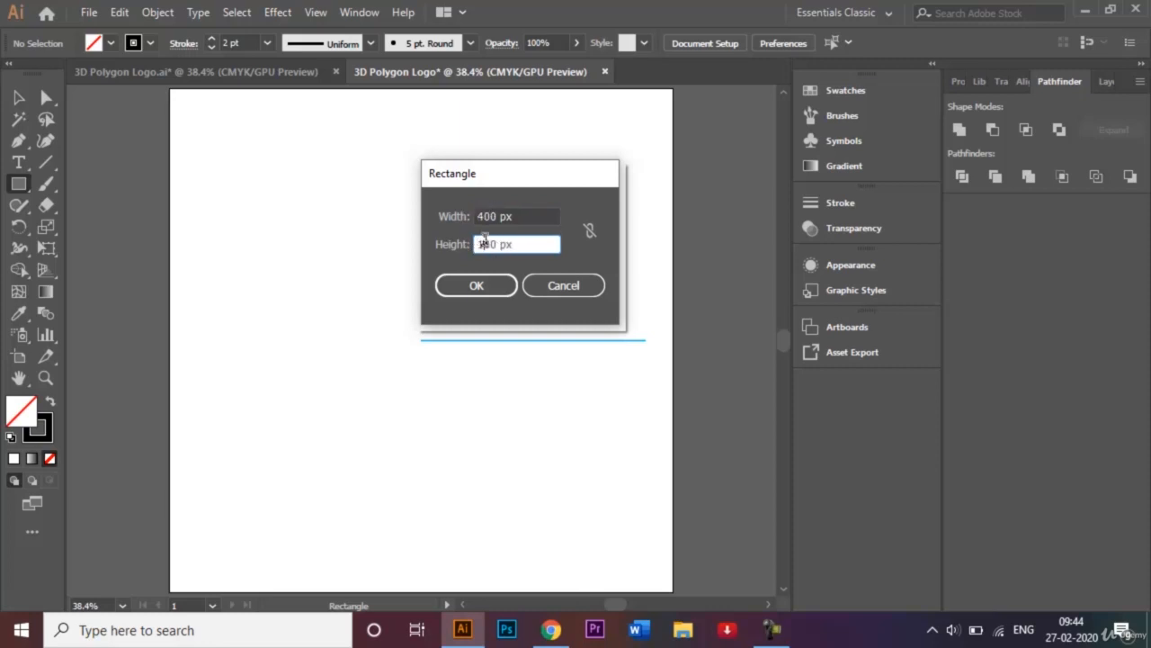
{"action": "key", "text": "BackSpace"}
{"action": "type", "text": "4"}
{"action": "key", "text": "Return"}
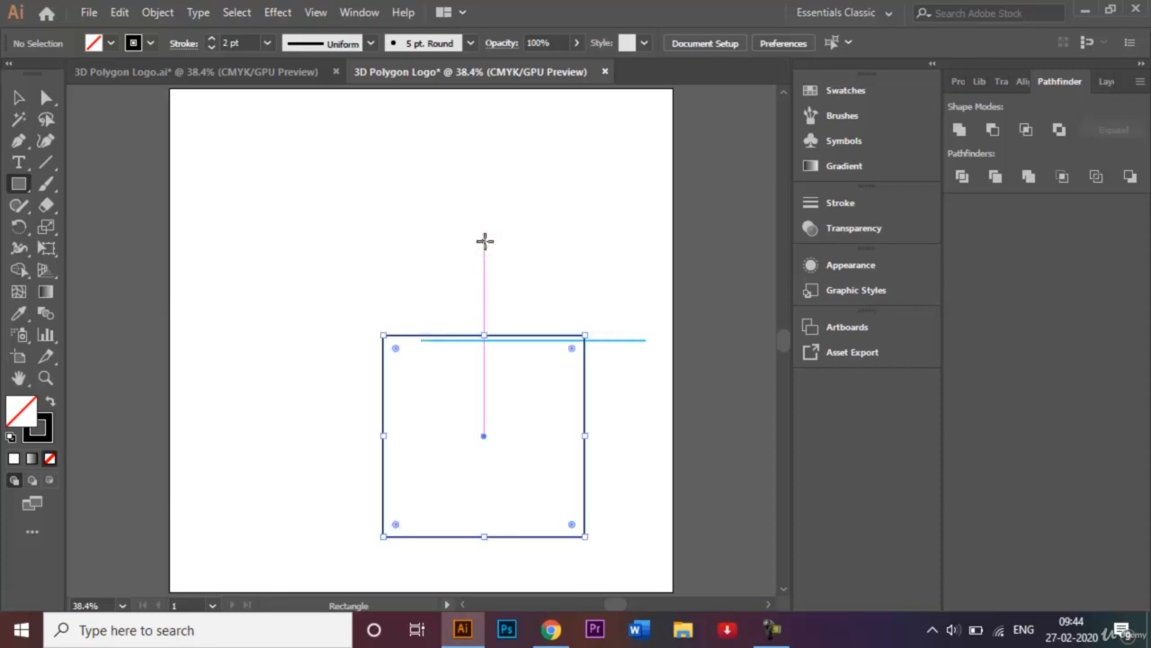
Step: Move the square so its centre is level with the blue line and slightly left of the line's inner end
{"action": "left_click", "coordinate": [17, 97]}
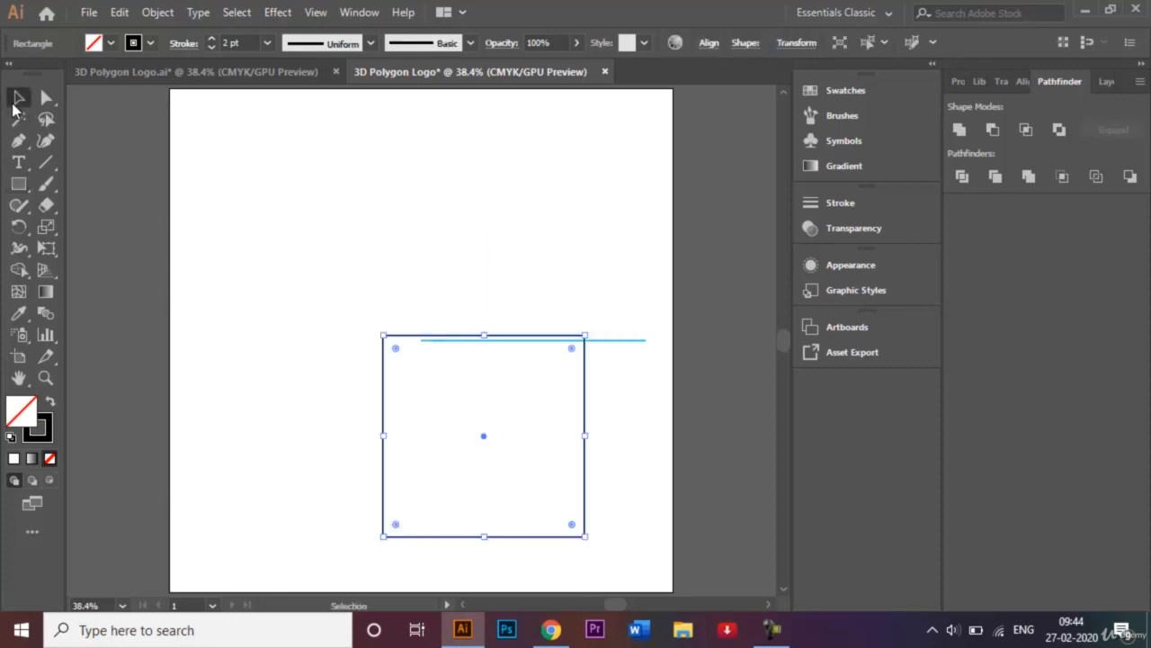
{"action": "left_click_drag", "start_coordinate": [483, 438], "coordinate": [386, 341]}
{"action": "left_click", "coordinate": [503, 278]}
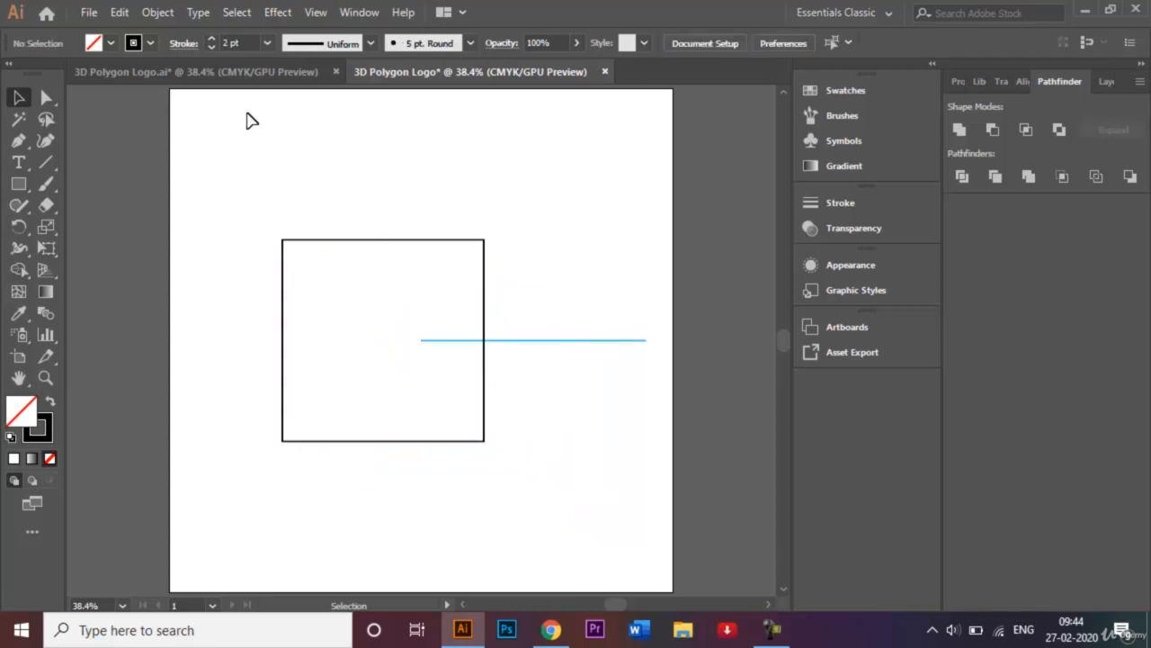
Step: Create a second, 150 x 150 px square with the same black stroke, starting from the large square's centre
{"action": "left_click", "coordinate": [19, 184]}
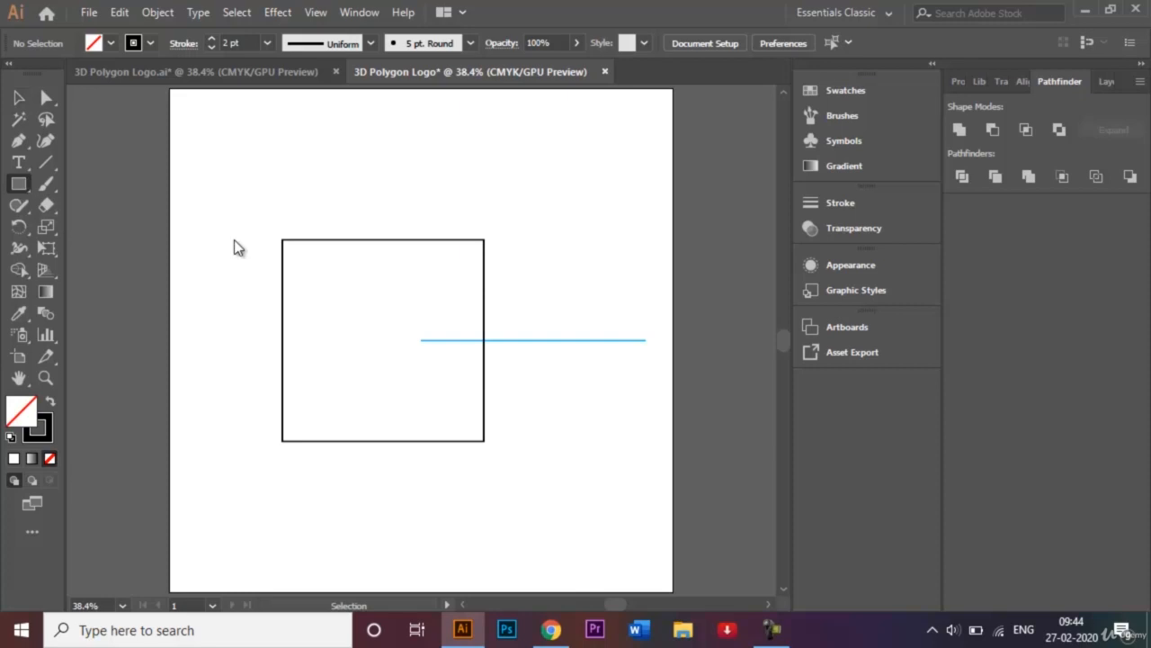
{"action": "left_click", "coordinate": [382, 338]}
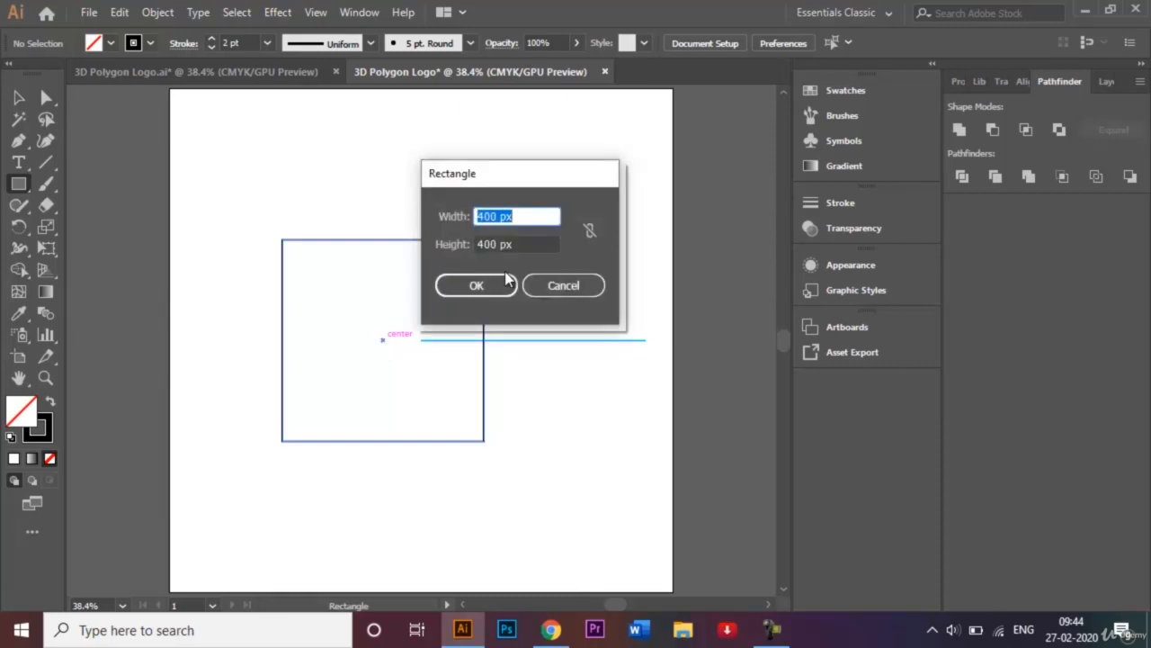
{"action": "left_click", "coordinate": [492, 215]}
{"action": "double_click", "coordinate": [492, 215]}
{"action": "type", "text": "100"}
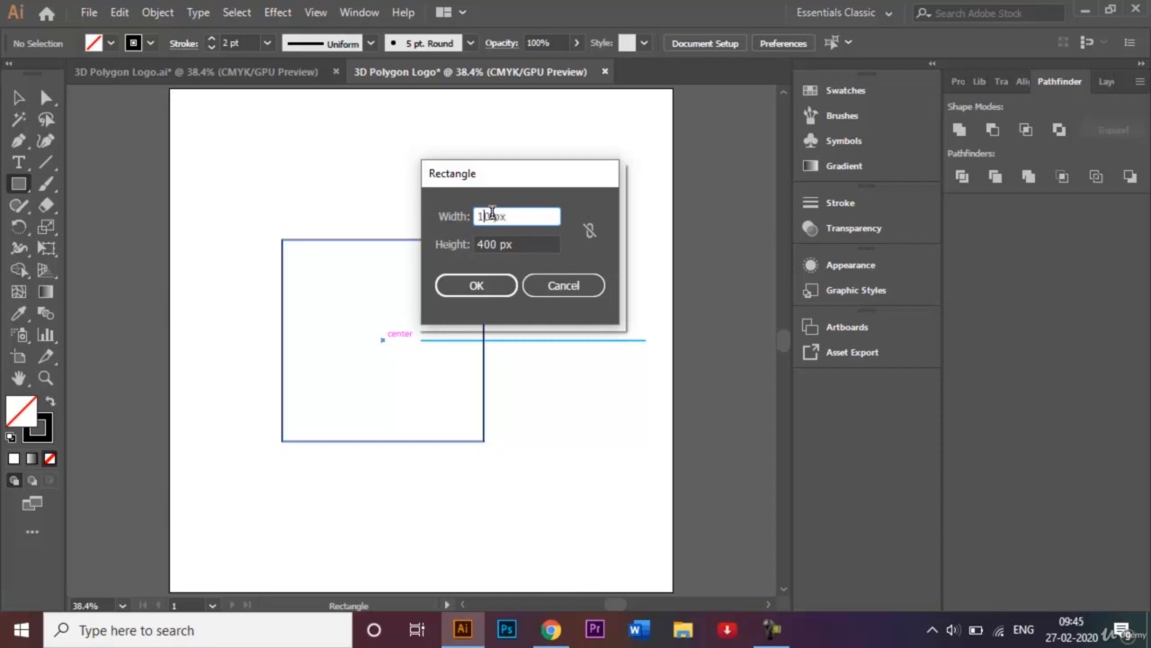
{"action": "type", "text": "0"}
{"action": "double_click", "coordinate": [492, 243]}
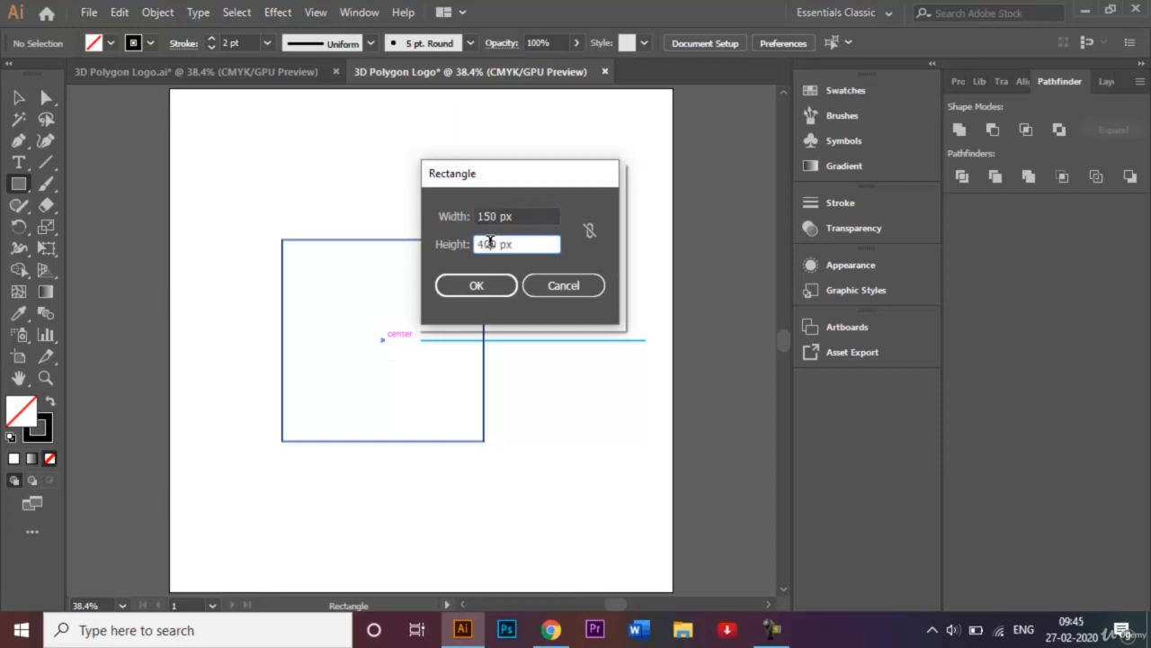
{"action": "type", "text": "150"}
{"action": "key", "text": "Return"}
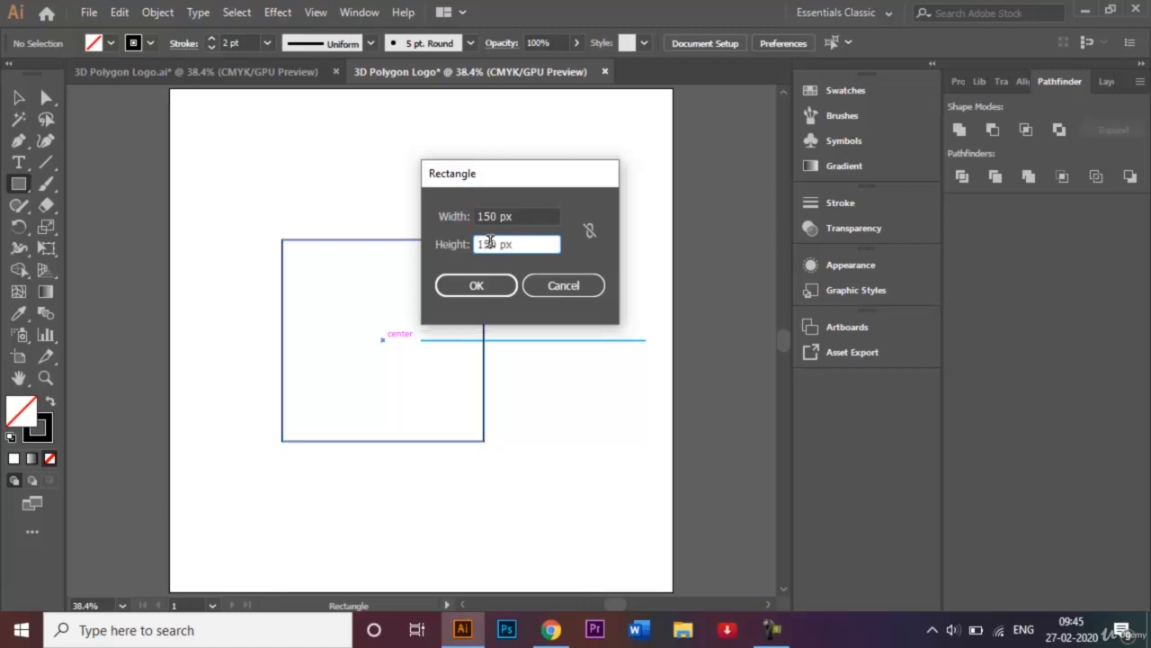
Step: Move the 150 px square to the centre of the large square so its right side meets the blue line's inner end
{"action": "left_click", "coordinate": [18, 99]}
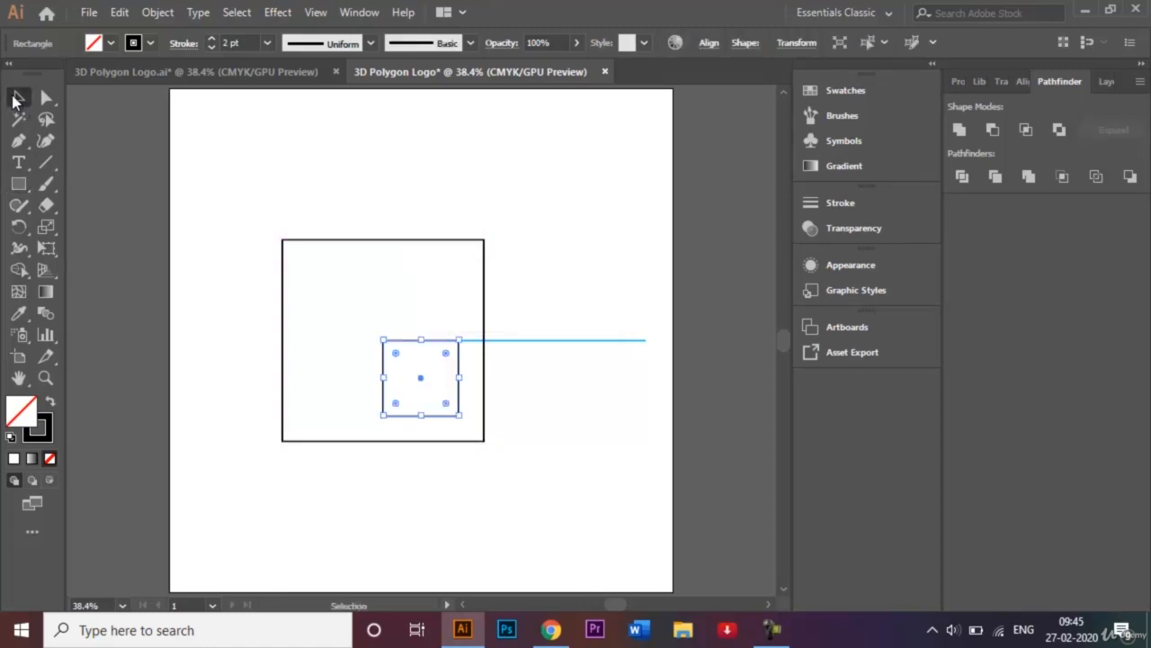
{"action": "left_click_drag", "start_coordinate": [423, 387], "coordinate": [383, 342]}
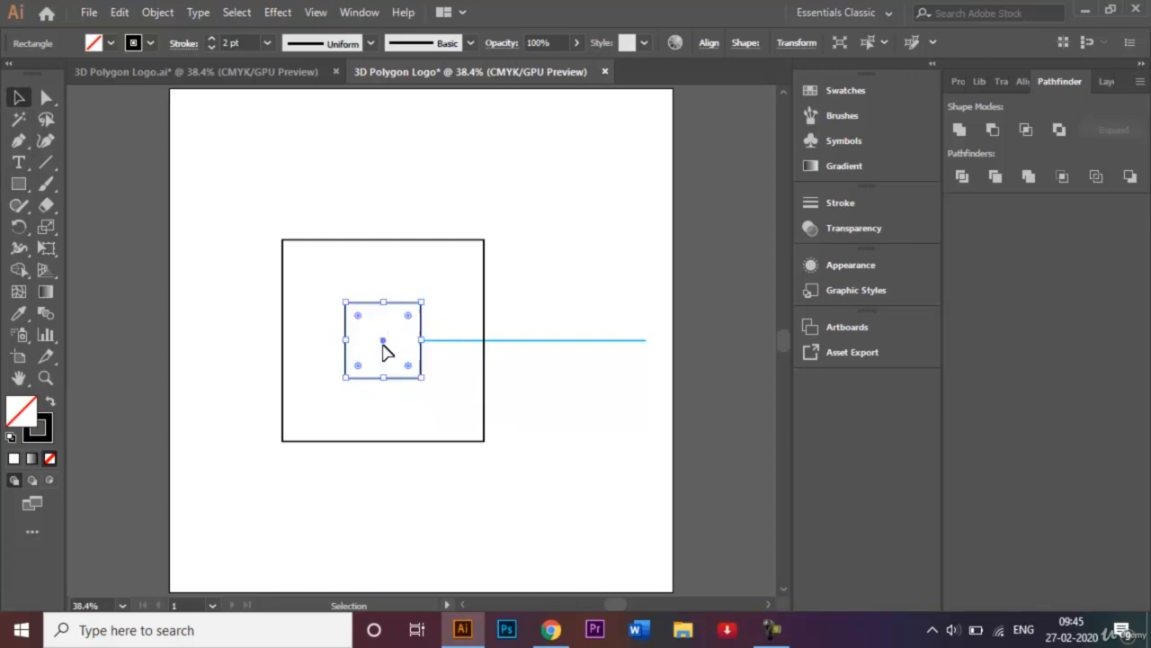
{"action": "left_click", "coordinate": [593, 256]}
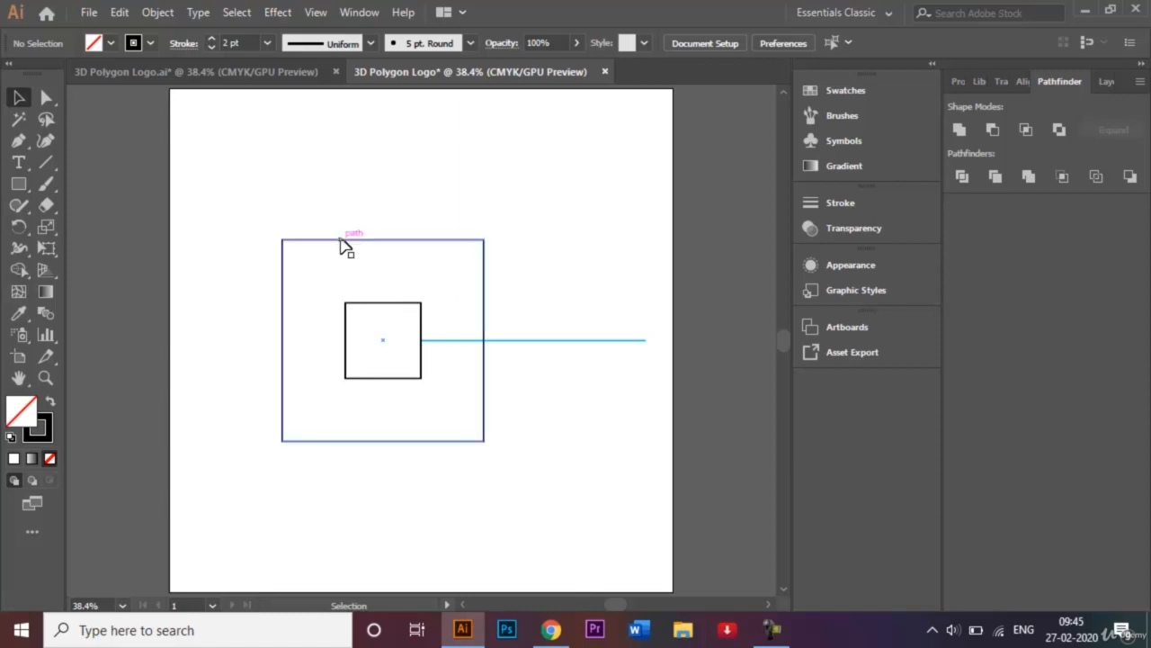
Step: Set the Blend tool's spacing to Specified Steps with 4 steps
{"action": "left_click", "coordinate": [385, 308]}
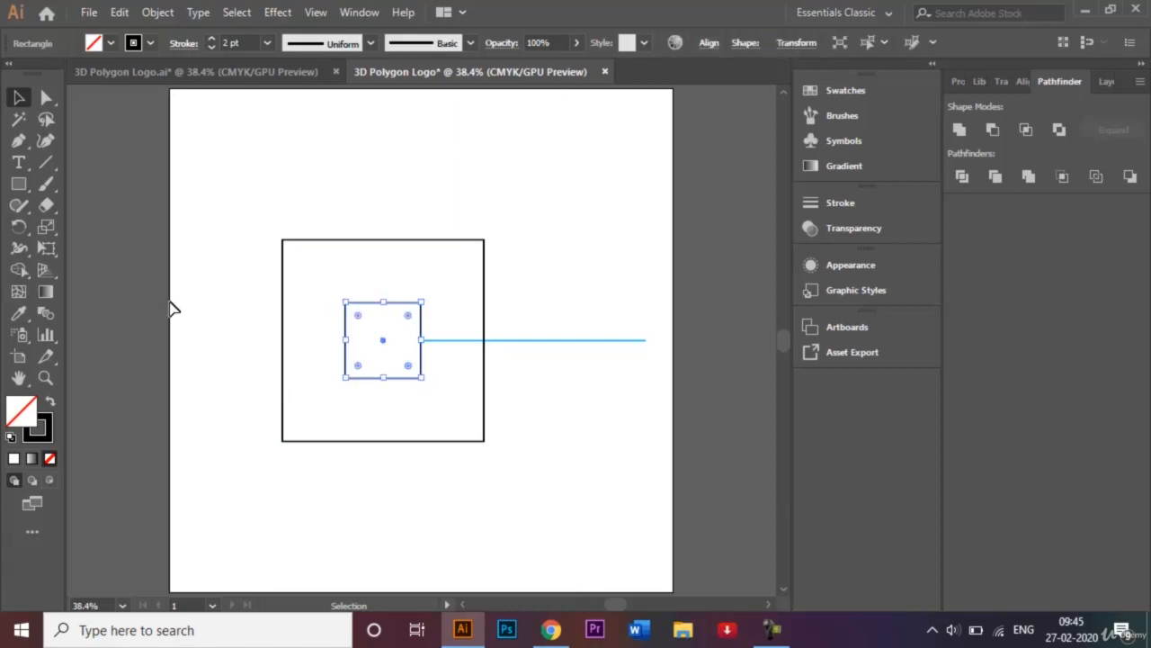
{"action": "left_click", "coordinate": [48, 314]}
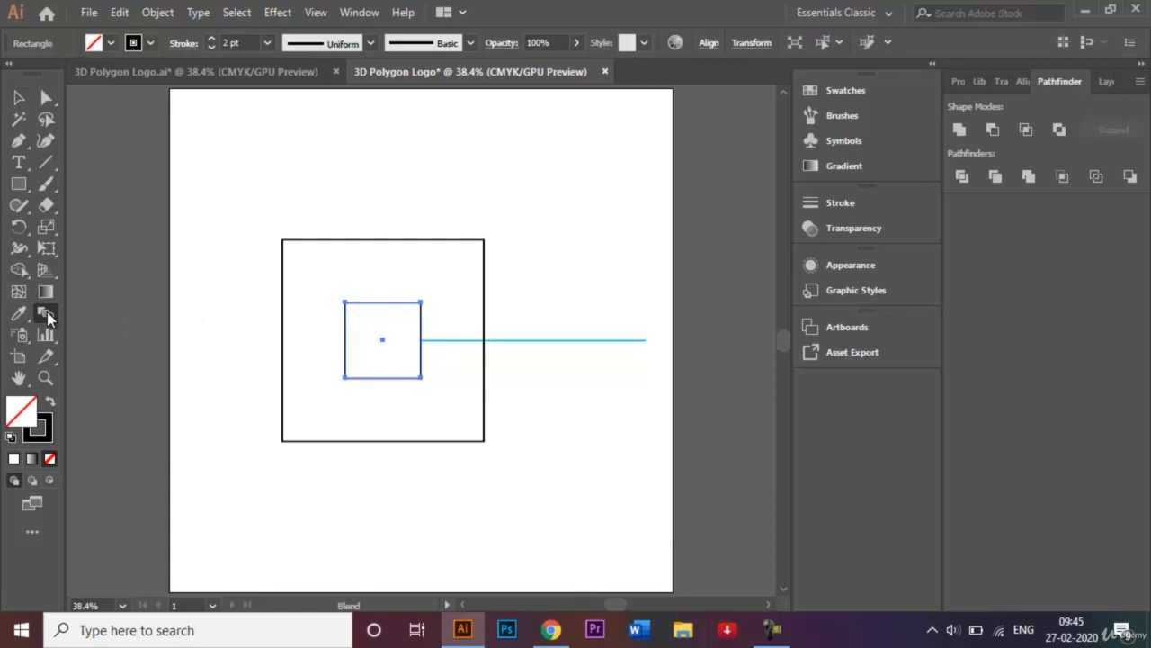
{"action": "double_click", "coordinate": [47, 311]}
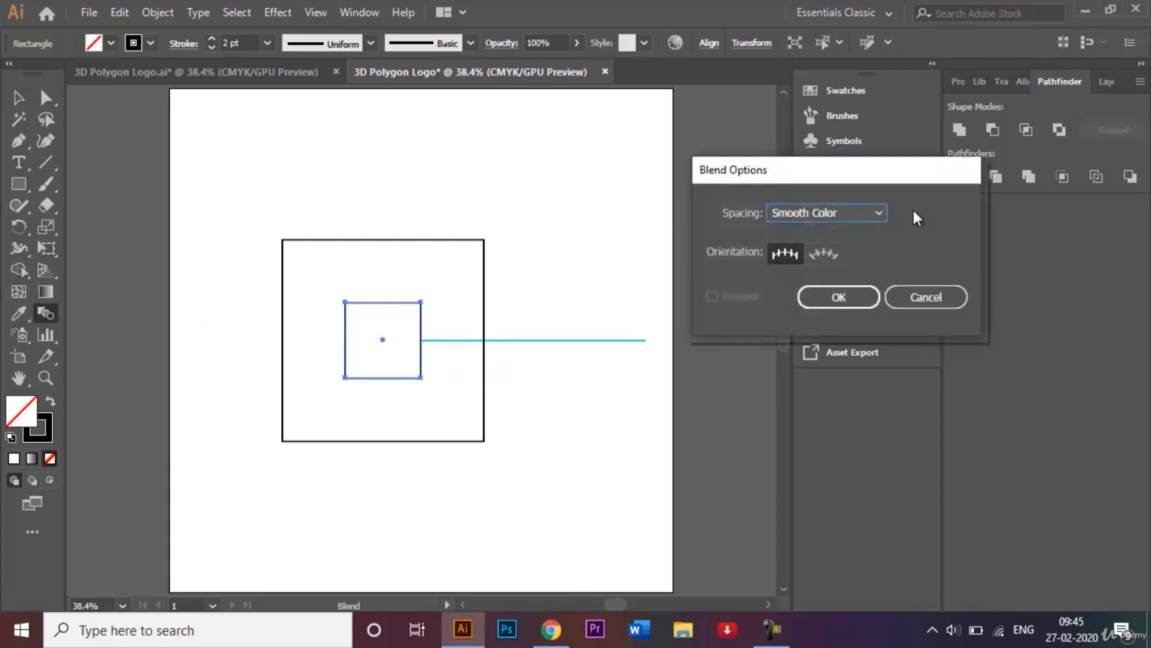
{"action": "left_click", "coordinate": [869, 212]}
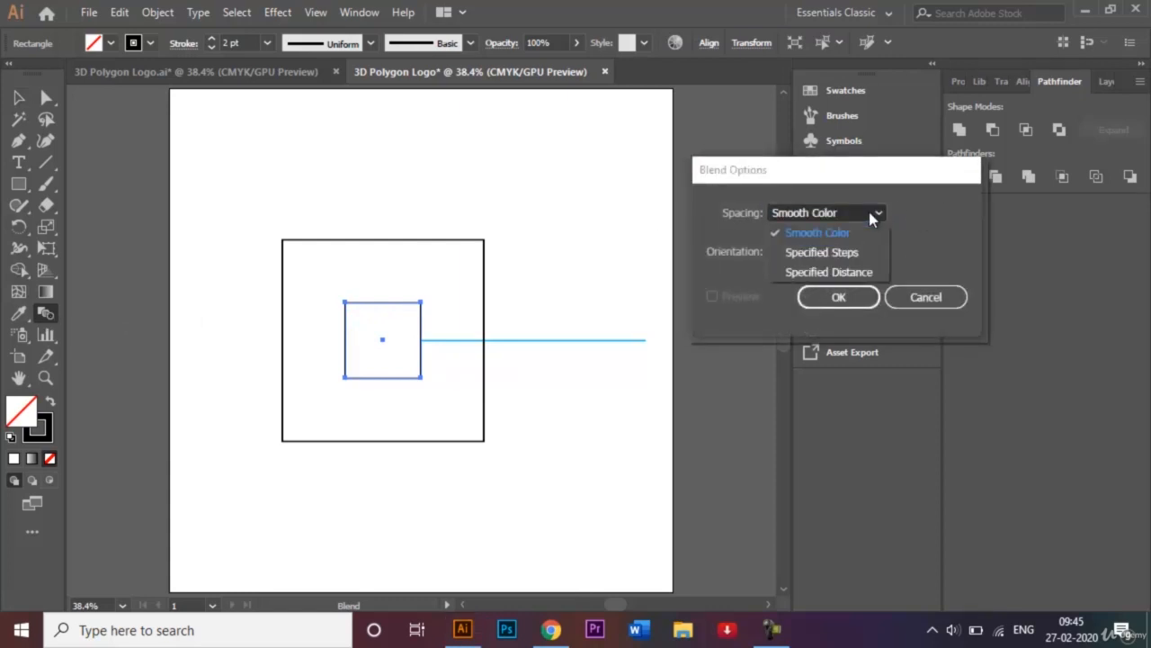
{"action": "left_click", "coordinate": [824, 253]}
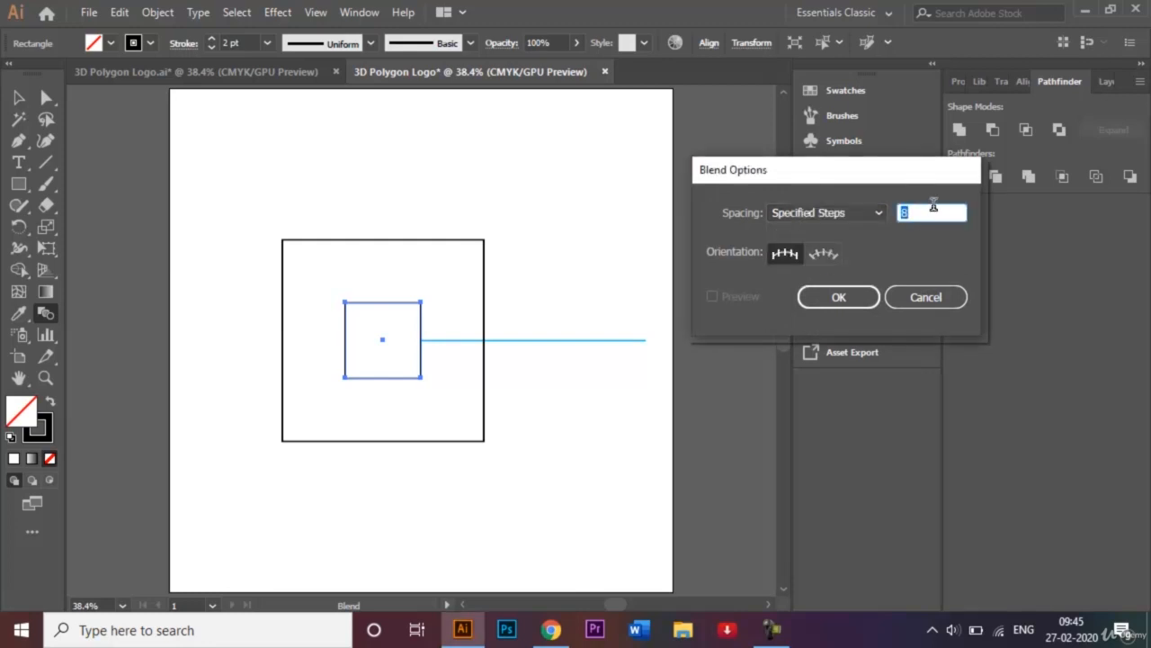
{"action": "key", "text": "BackSpace"}
{"action": "type", "text": "4"}
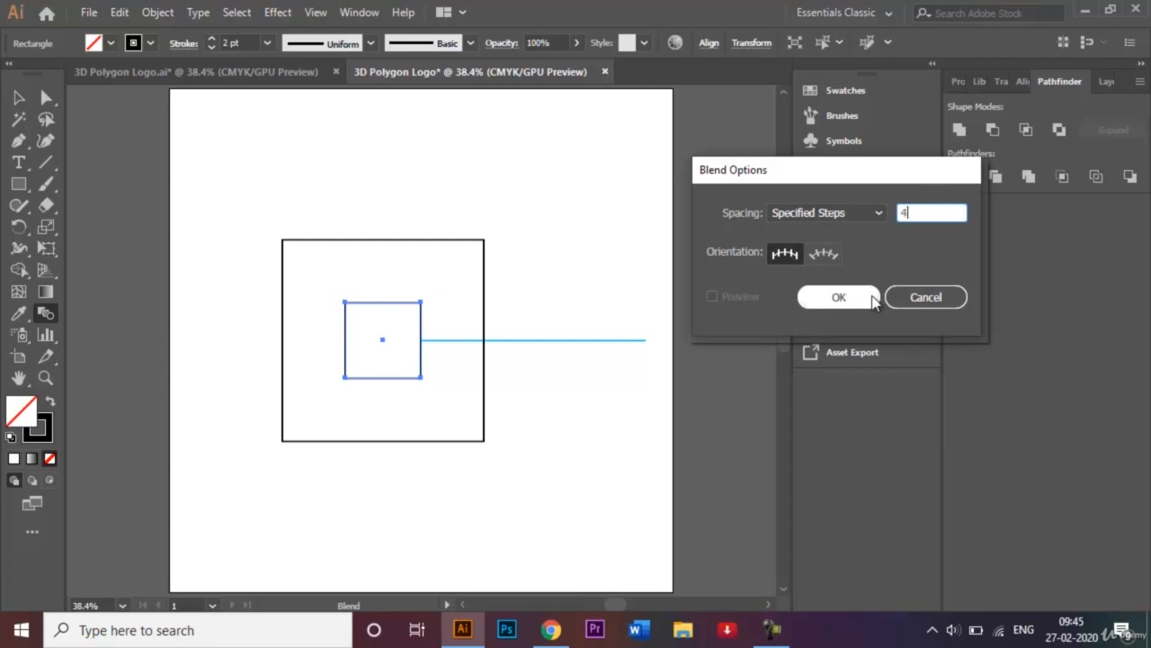
{"action": "left_click", "coordinate": [838, 297]}
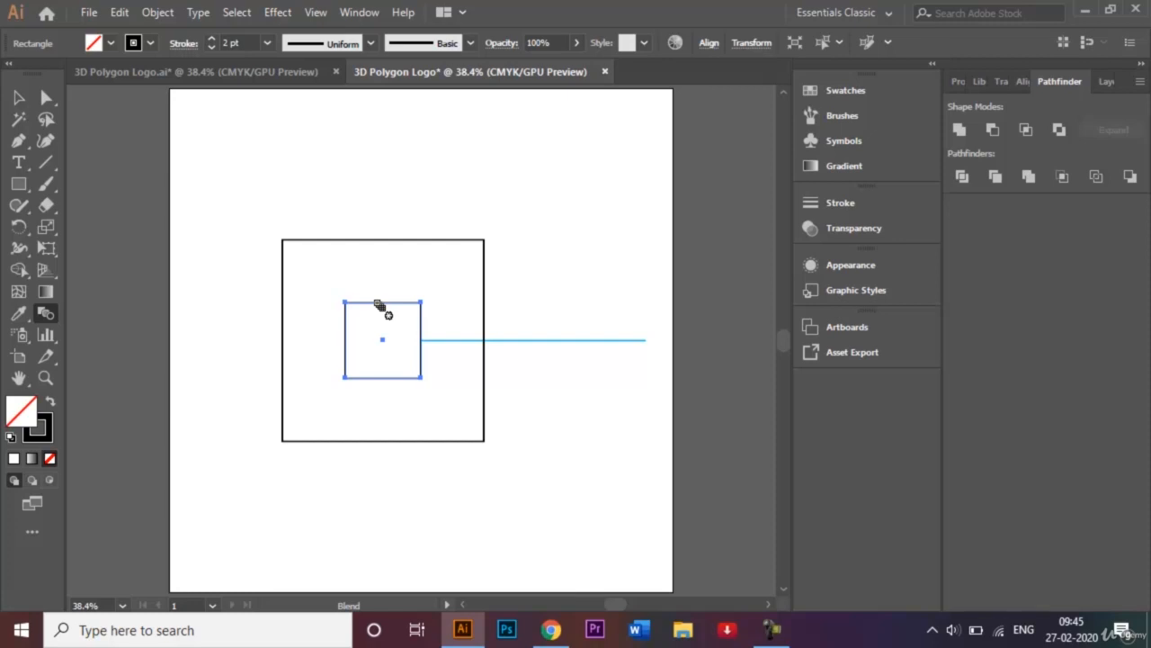
Step: Blend the small square with the large one from matching points on their left sides, so the intermediate squares are not rotated
{"action": "left_click", "coordinate": [399, 243]}
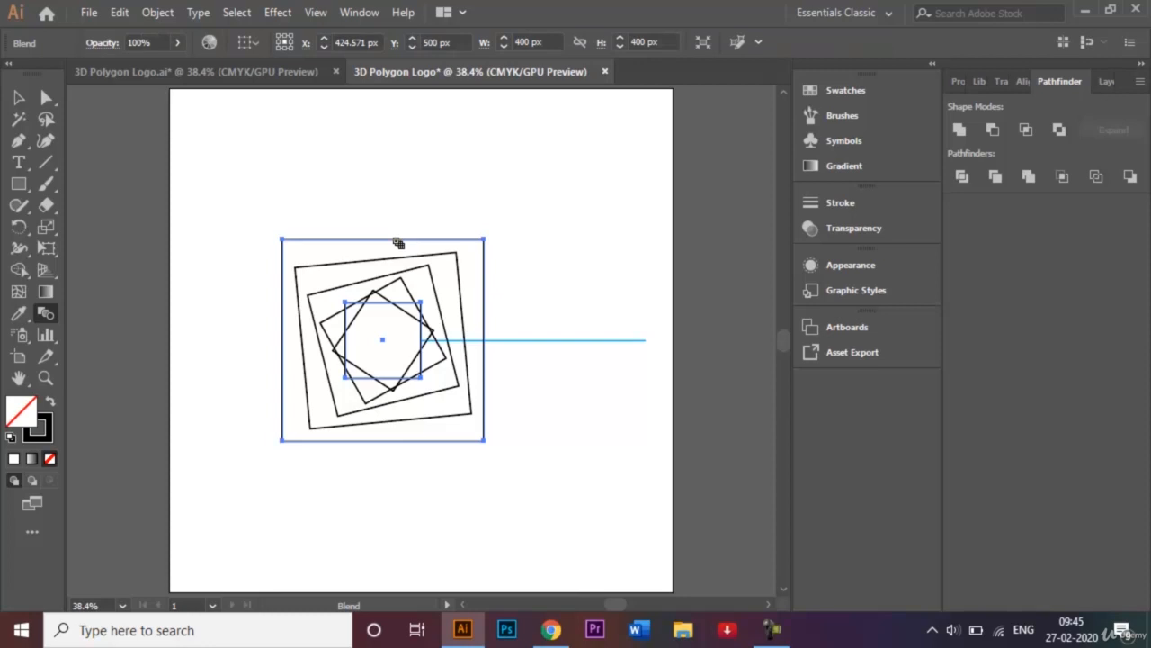
{"action": "key", "text": "ctrl+z"}
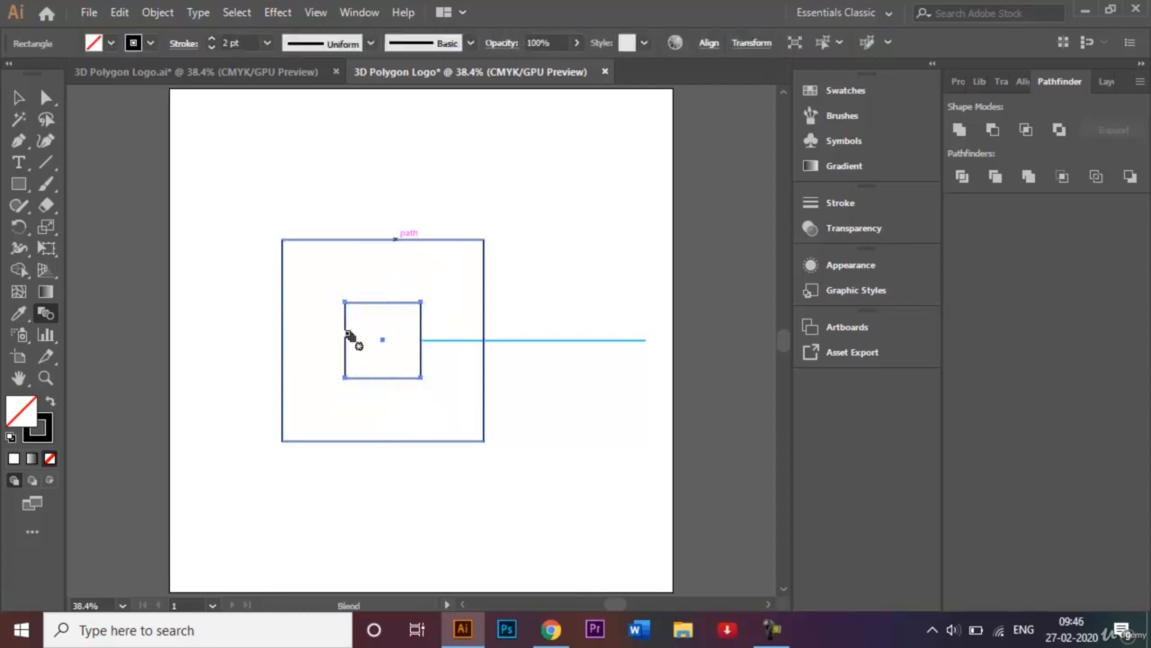
{"action": "left_click", "coordinate": [284, 338]}
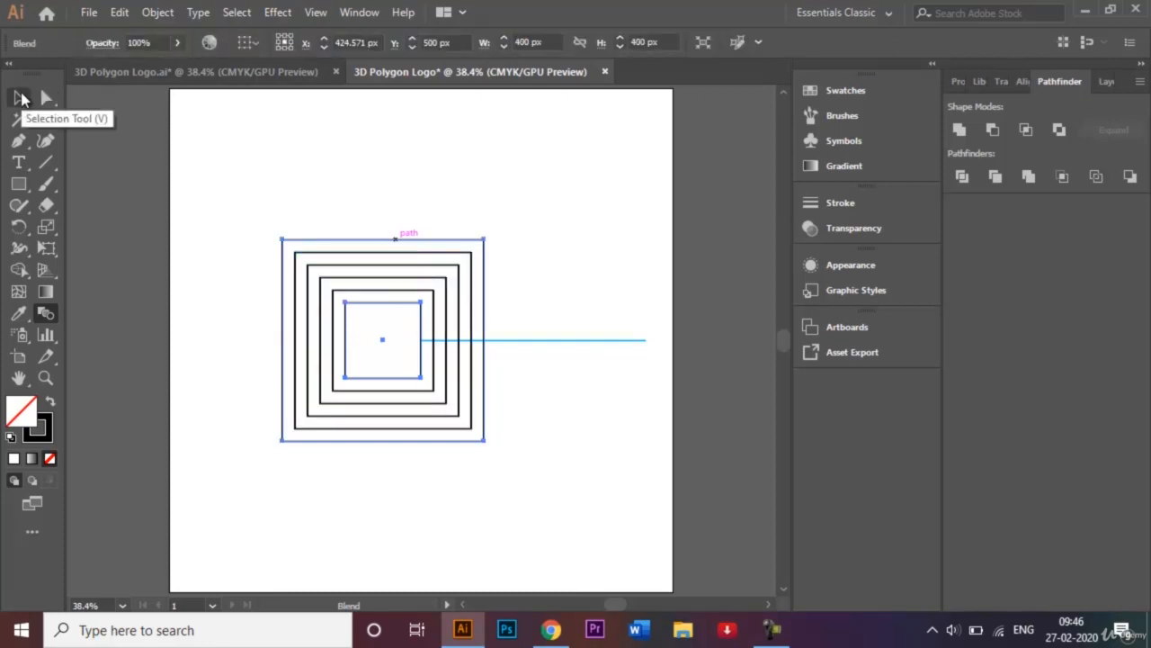
{"action": "left_click", "coordinate": [20, 97]}
{"action": "left_click", "coordinate": [369, 171]}
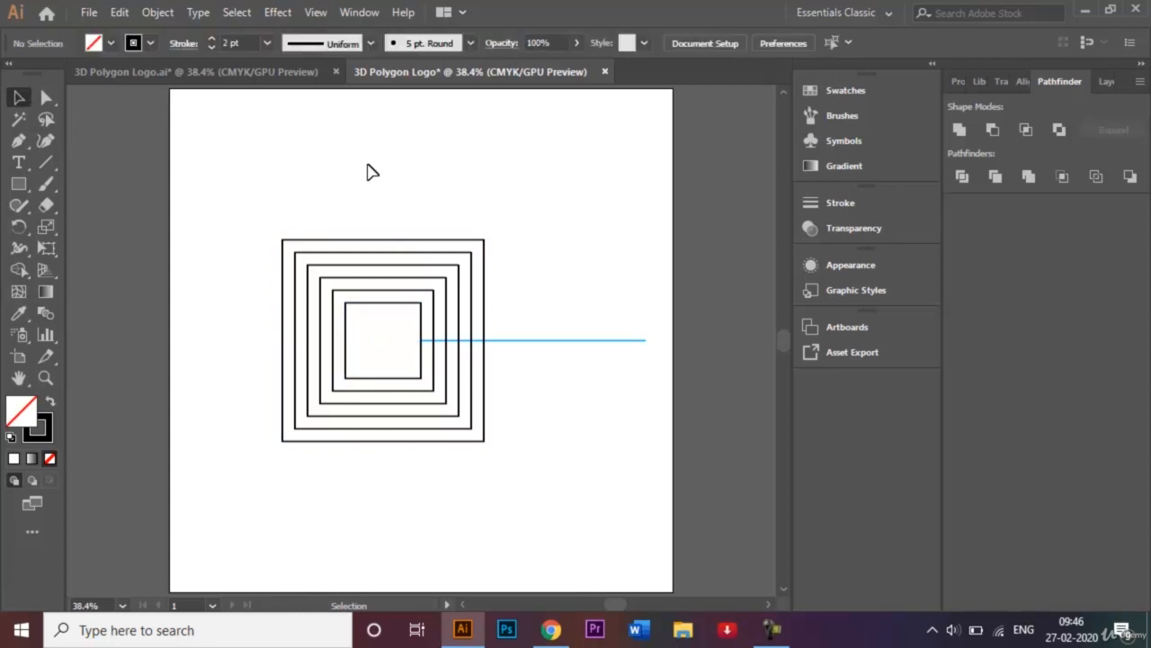
Step: Expand the blend with Object, Fill and Stroke included, and ungroup the resulting squares
{"action": "left_click", "coordinate": [484, 243]}
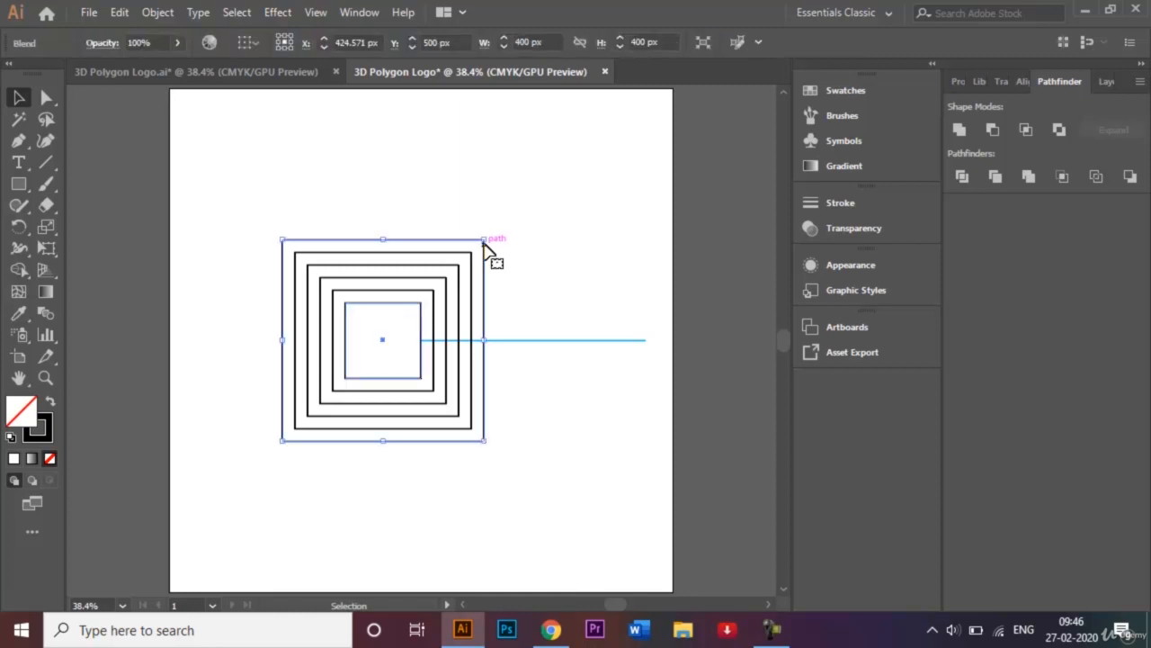
{"action": "left_click", "coordinate": [155, 12]}
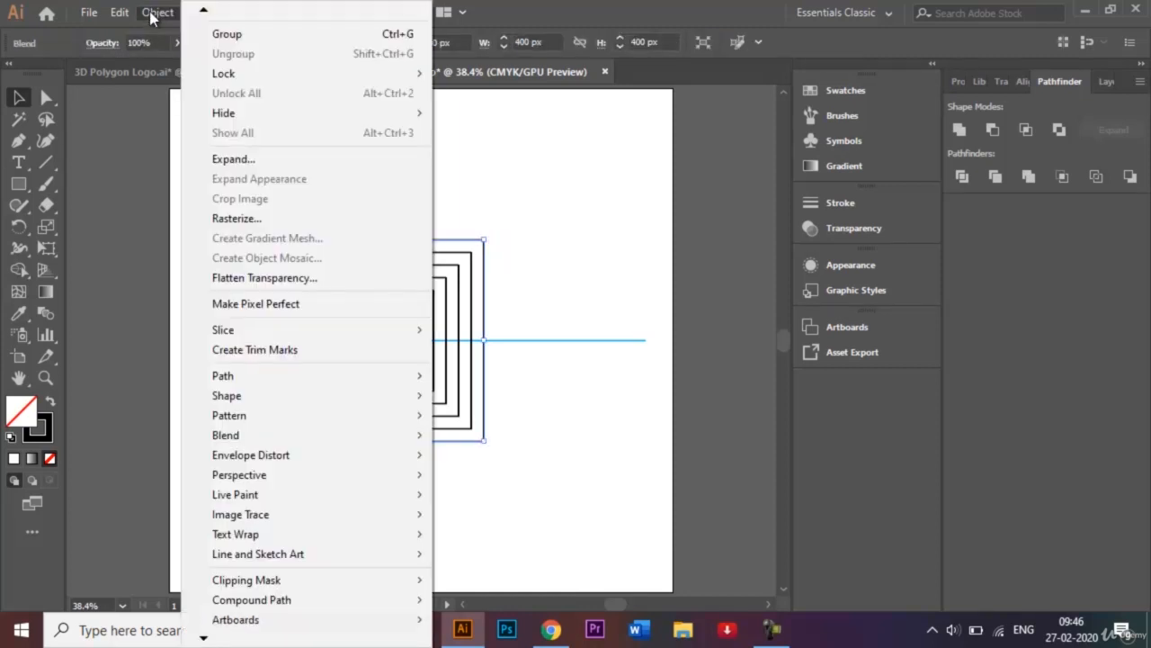
{"action": "left_click", "coordinate": [293, 162]}
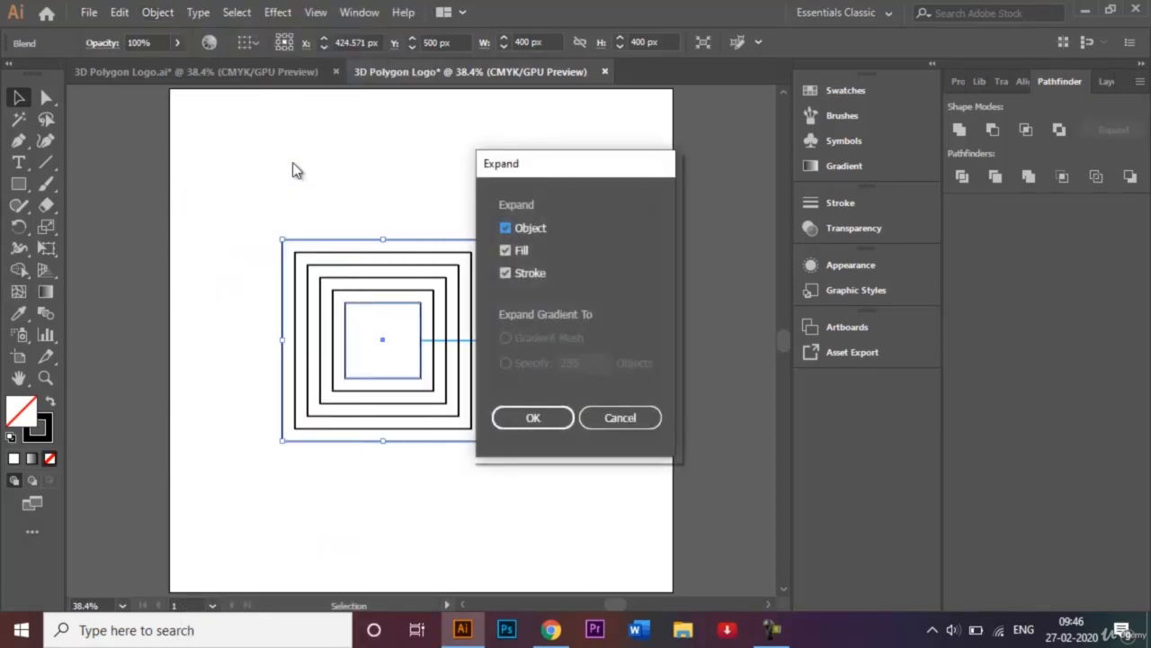
{"action": "left_click", "coordinate": [545, 421]}
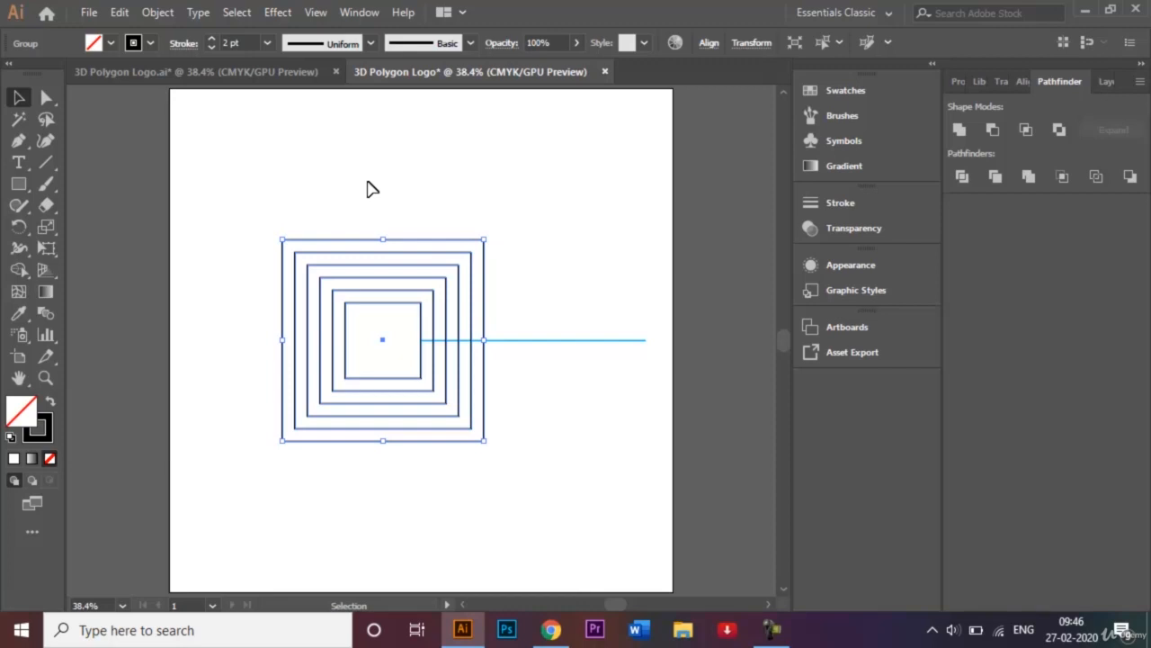
{"action": "right_click", "coordinate": [470, 284]}
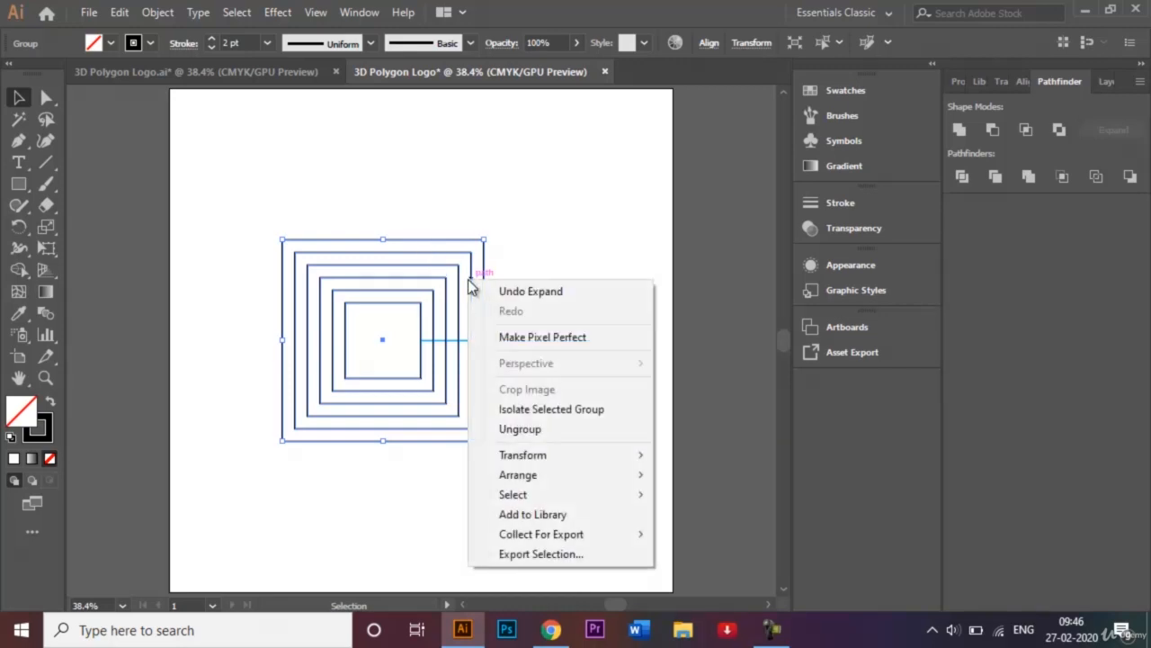
{"action": "left_click", "coordinate": [545, 428]}
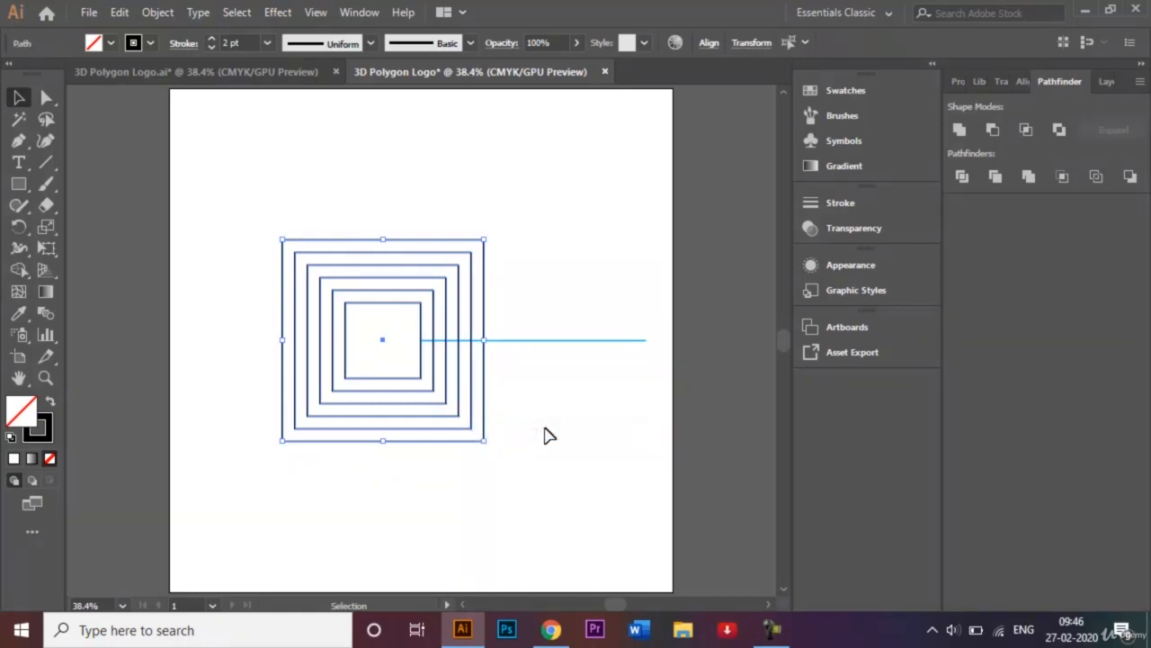
{"action": "left_click", "coordinate": [576, 244]}
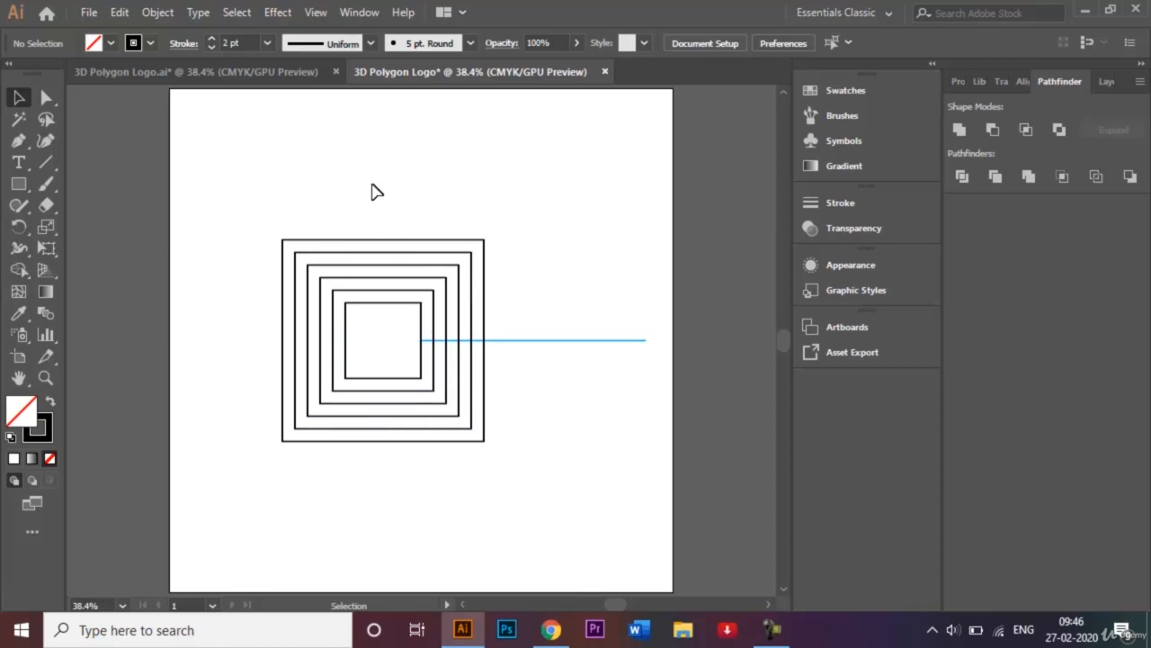
Step: Check the finished logo in 3D Polygon Logo.ai and, back in the working document, set the stroke colour to red with nothing selected
{"action": "left_click", "coordinate": [259, 80]}
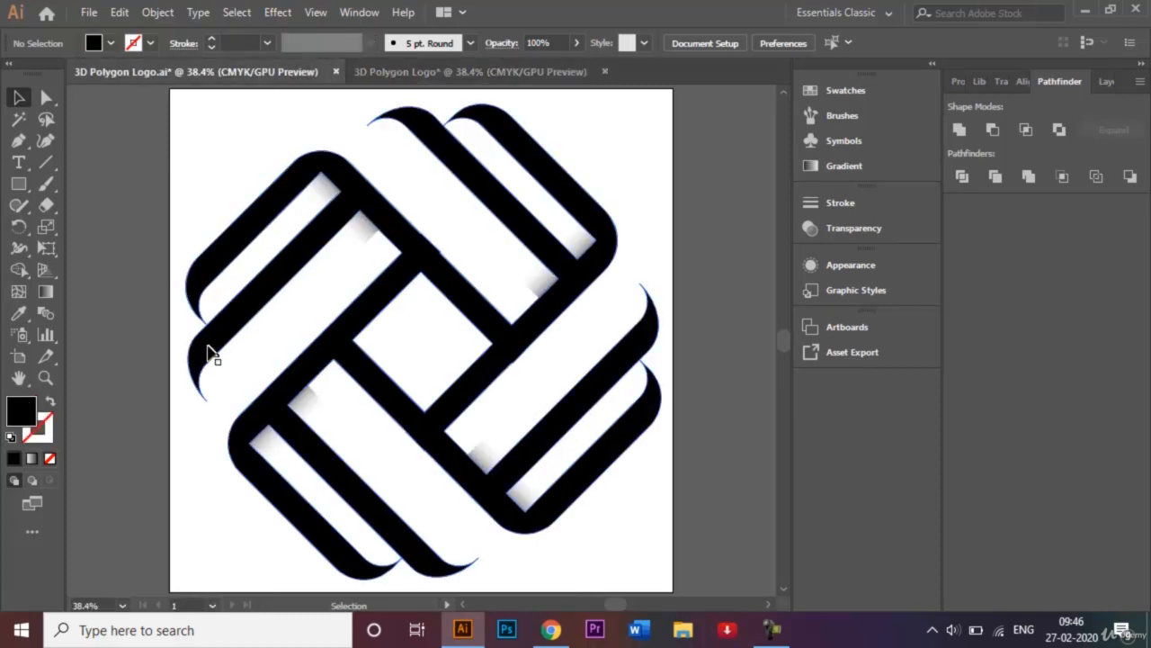
{"action": "left_click", "coordinate": [429, 72]}
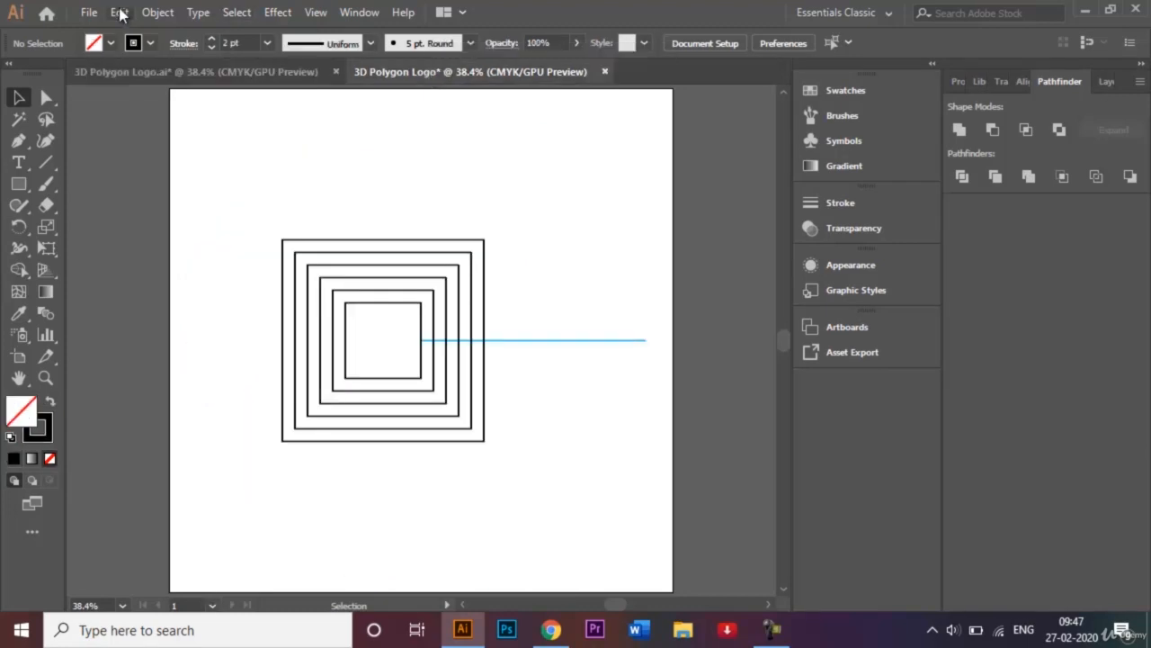
{"action": "left_click", "coordinate": [151, 43]}
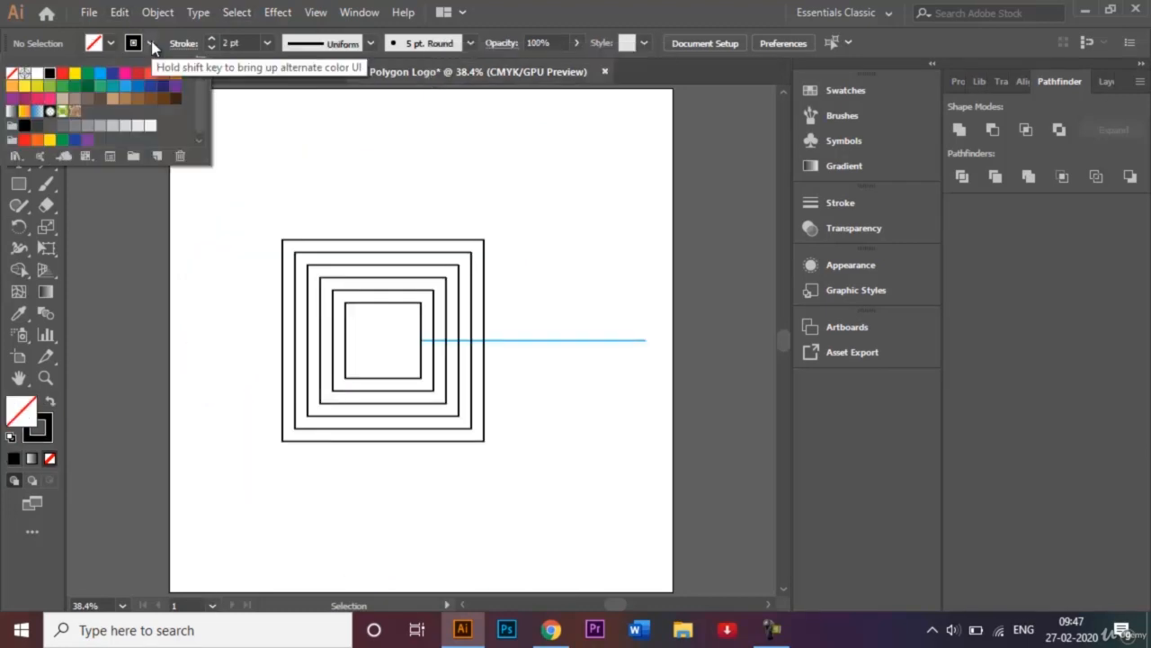
{"action": "left_click", "coordinate": [62, 73]}
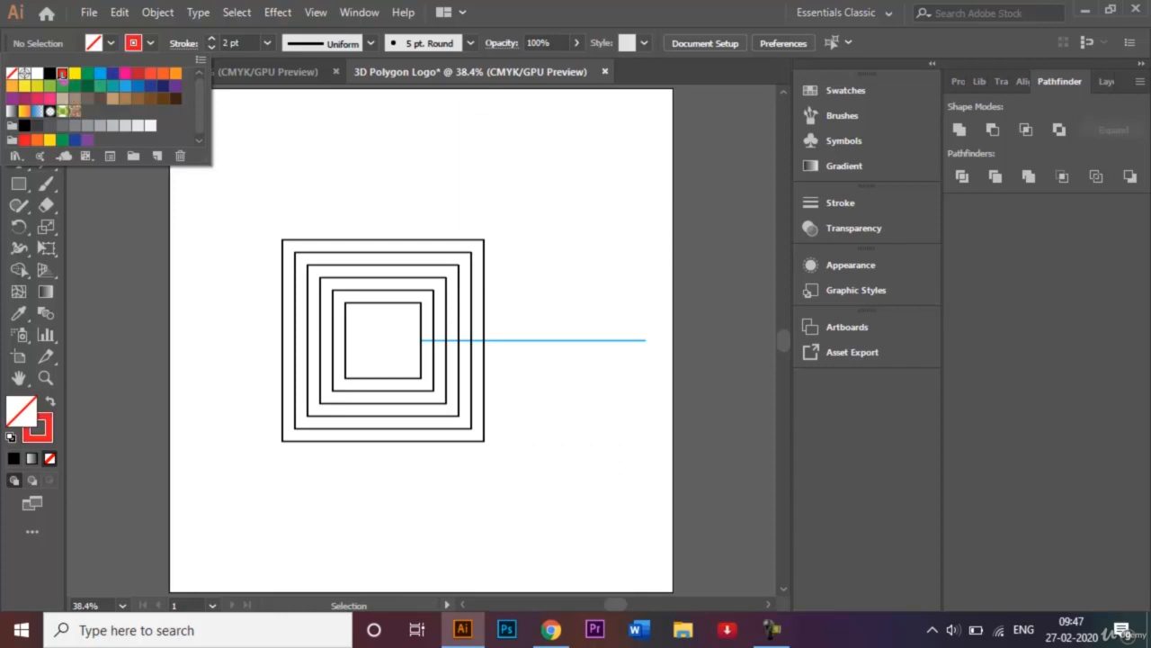
{"action": "left_click", "coordinate": [206, 224]}
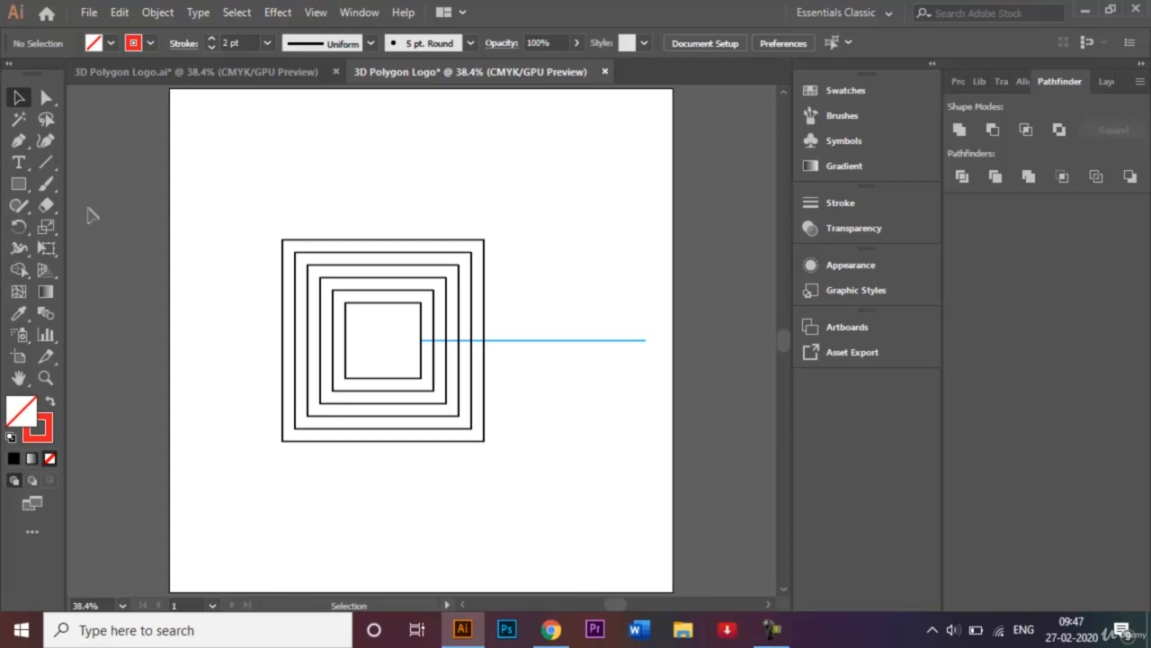
Step: Draw red line segments extending leftwards from the top edges and upwards from the left edges of the second-smallest and second-largest squares
{"action": "left_click", "coordinate": [46, 162]}
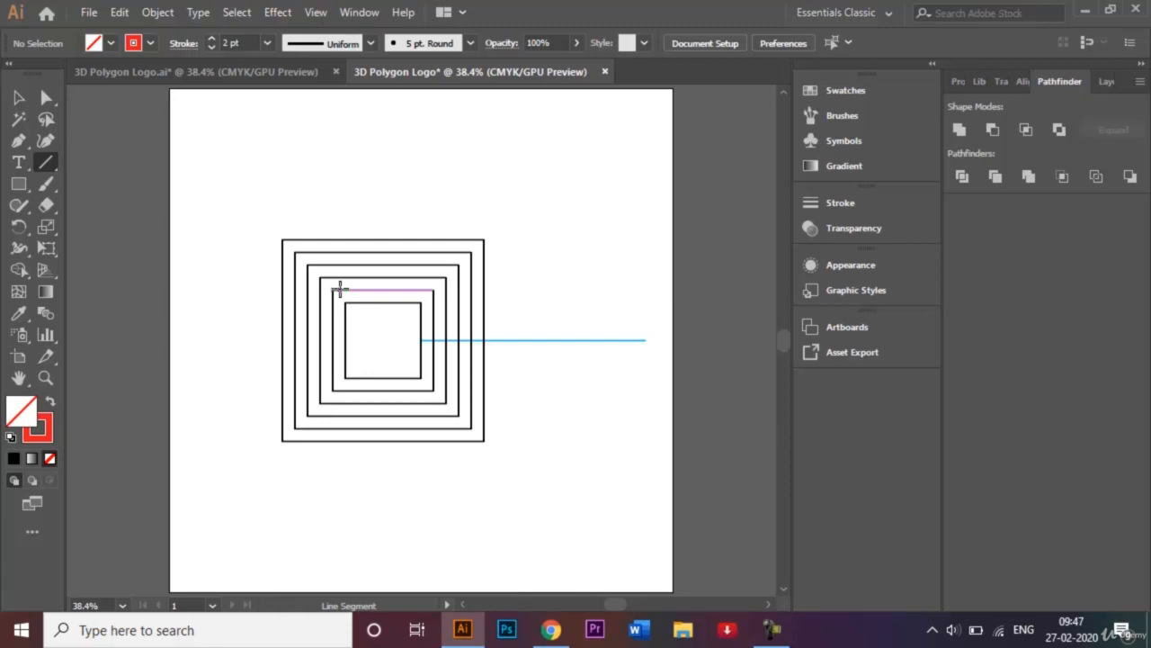
{"action": "left_click_drag", "start_coordinate": [339, 289], "coordinate": [255, 291]}
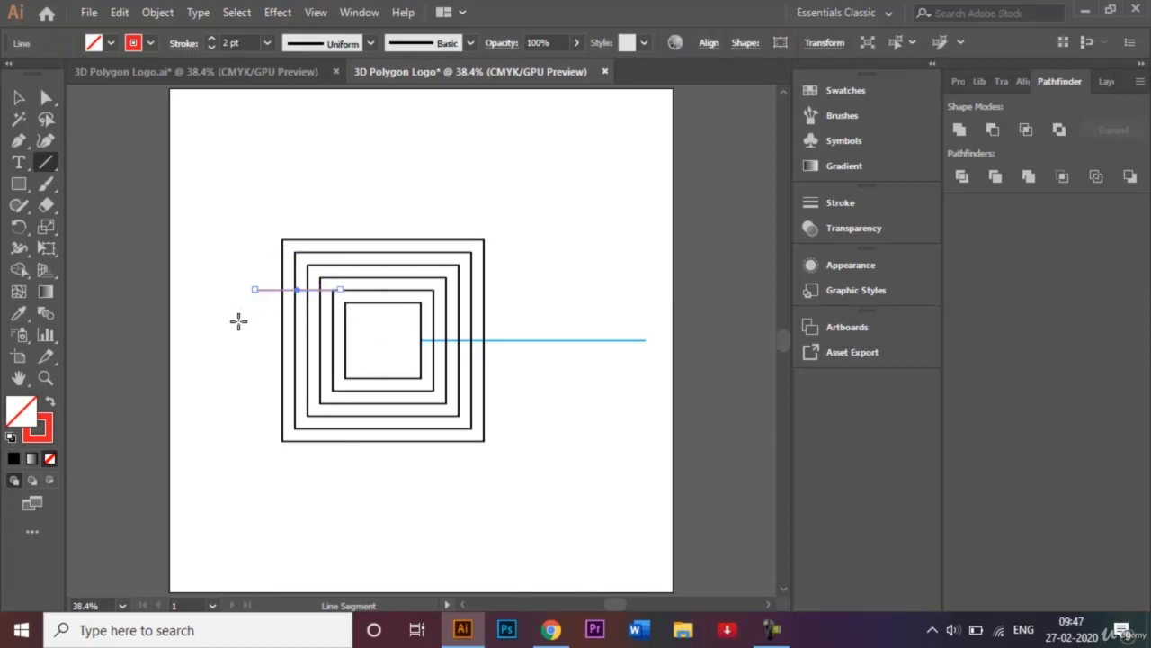
{"action": "left_click", "coordinate": [334, 312]}
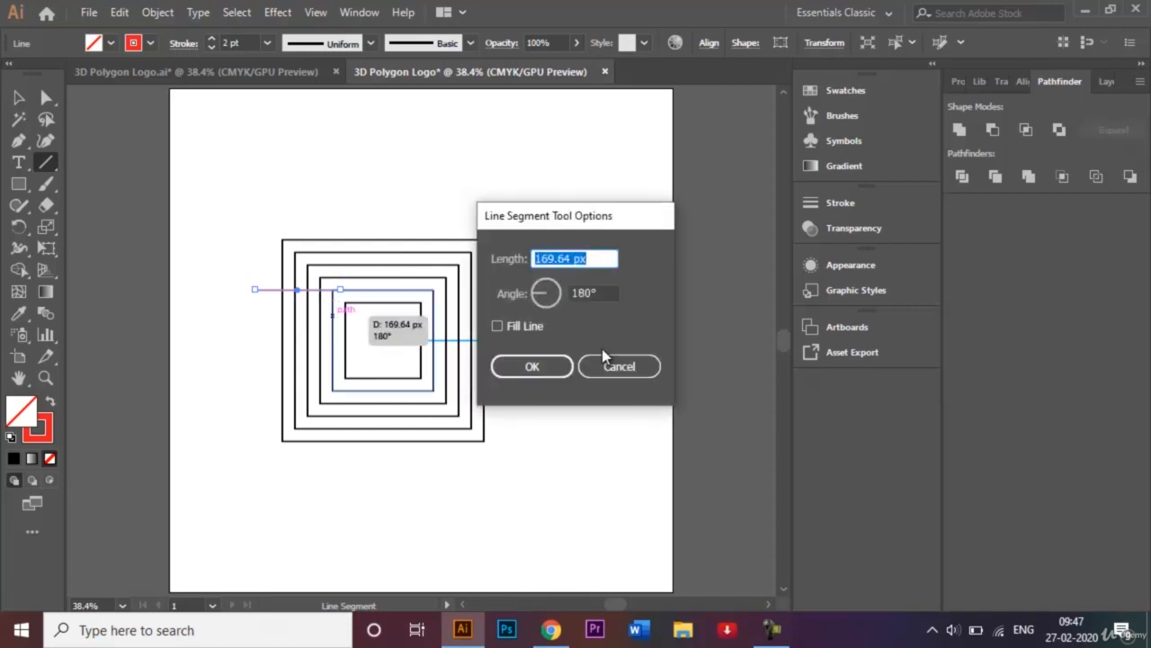
{"action": "left_click", "coordinate": [606, 358]}
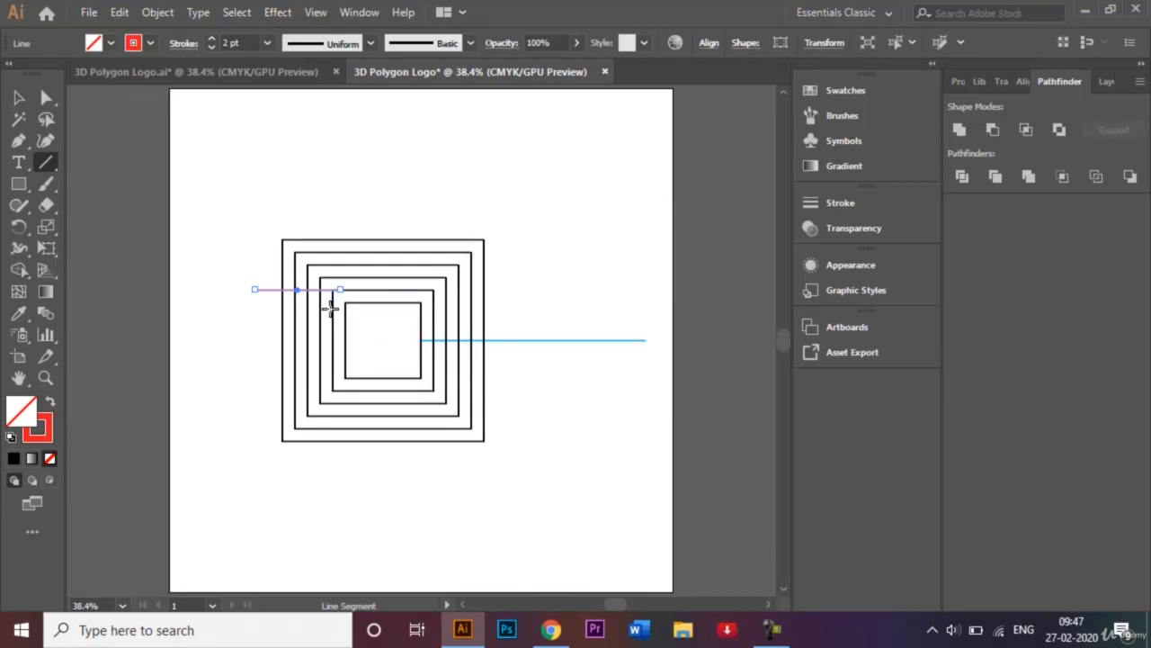
{"action": "left_click_drag", "start_coordinate": [332, 308], "coordinate": [331, 211]}
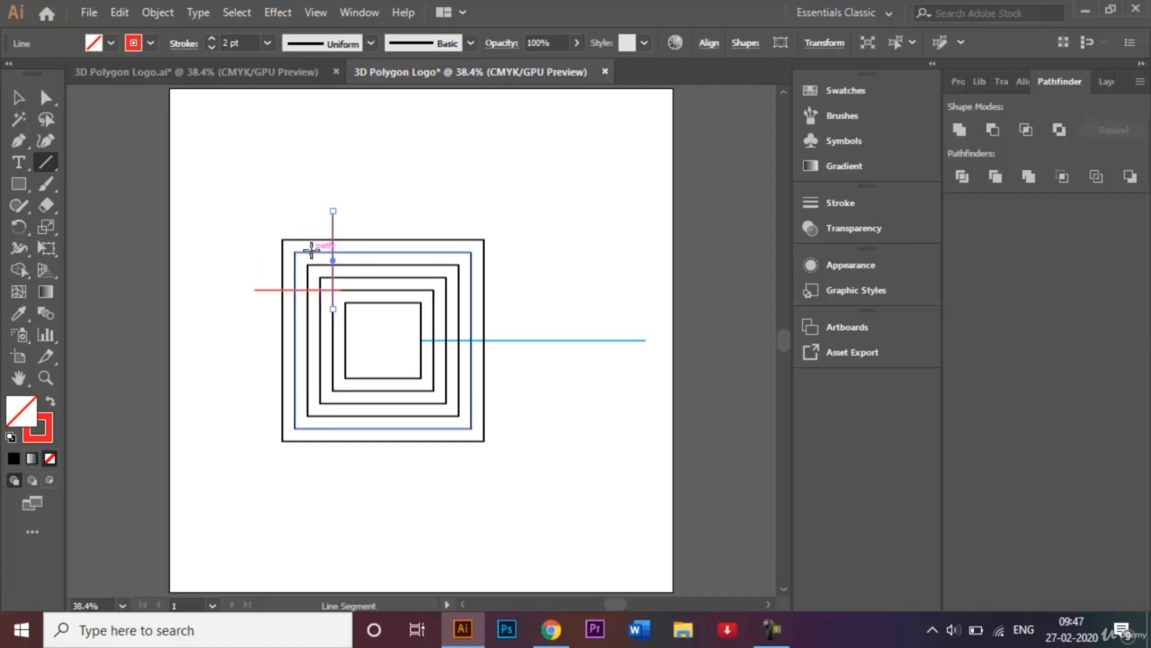
{"action": "left_click_drag", "start_coordinate": [307, 252], "coordinate": [255, 251]}
{"action": "left_click_drag", "start_coordinate": [294, 251], "coordinate": [294, 210]}
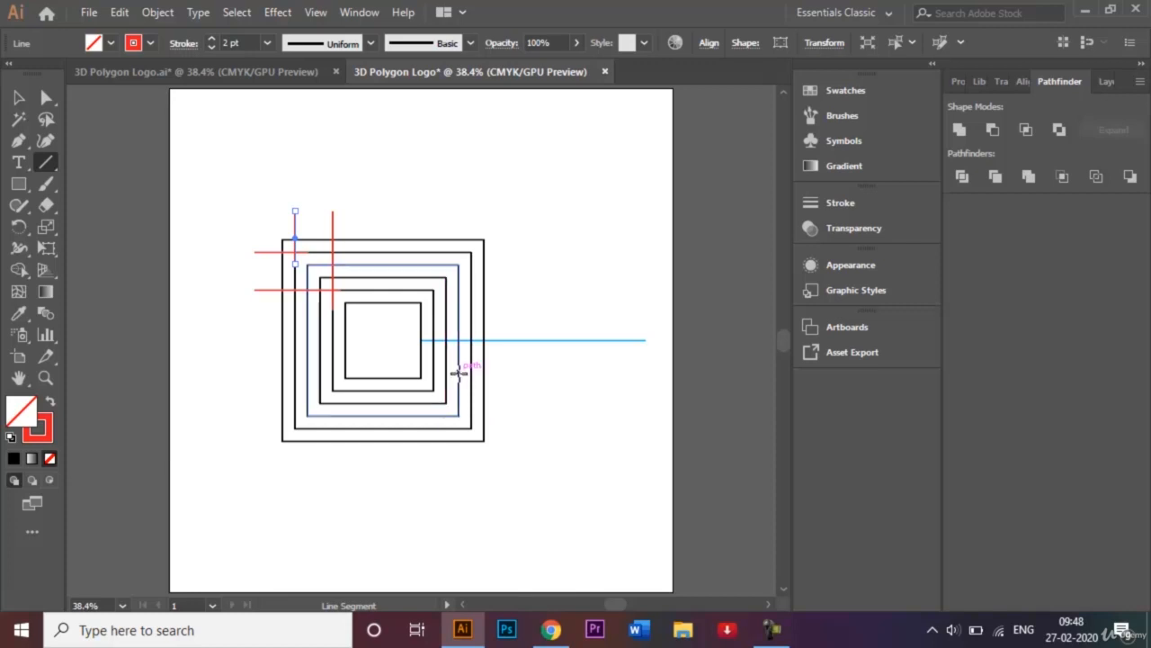
Step: Draw red vertical lines upwards along the right edges of the two smallest squares and a horizontal one rightwards along the smallest square's bottom edge
{"action": "left_click_drag", "start_coordinate": [420, 318], "coordinate": [419, 213]}
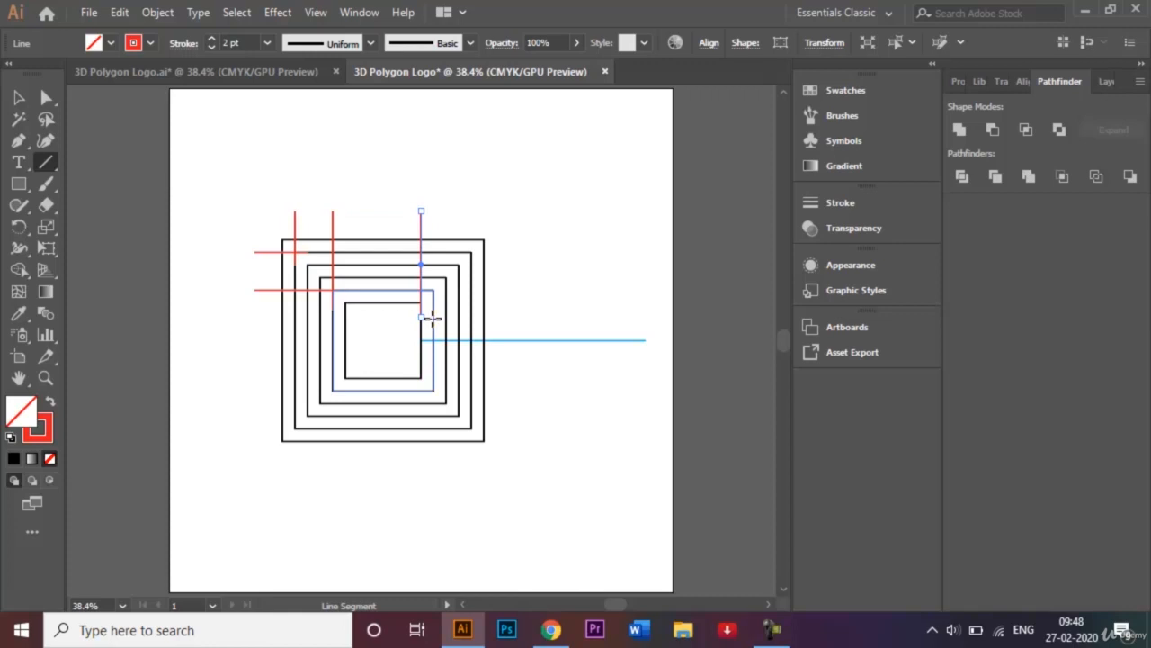
{"action": "left_click_drag", "start_coordinate": [433, 310], "coordinate": [433, 211]}
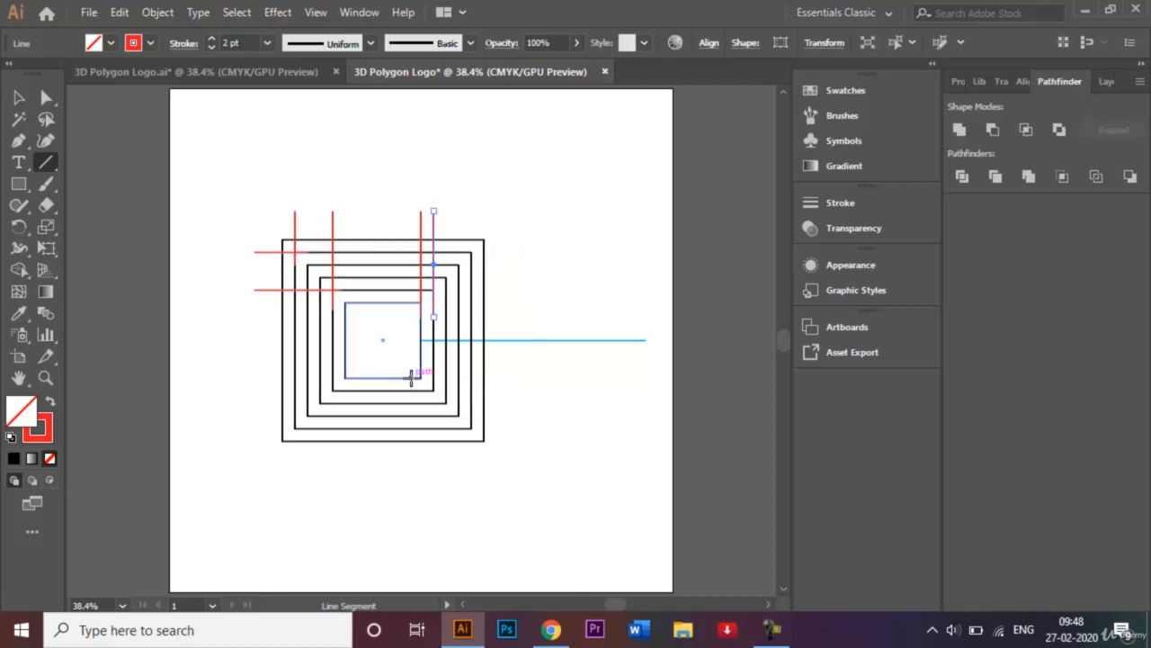
{"action": "left_click_drag", "start_coordinate": [411, 376], "coordinate": [533, 377]}
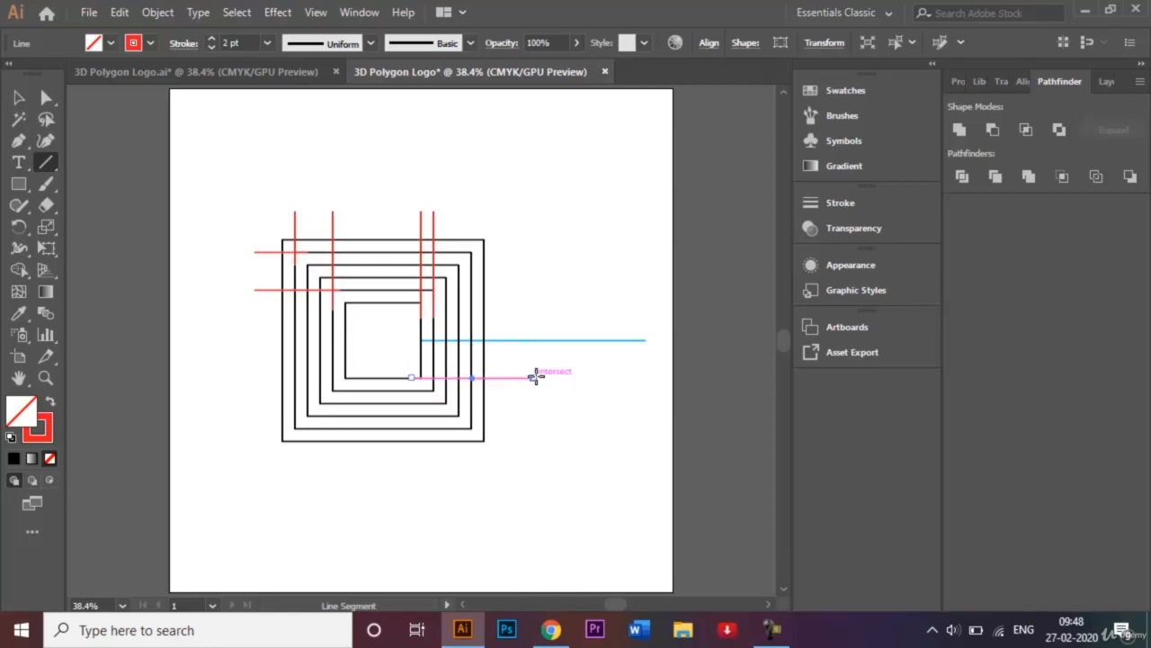
{"action": "left_click", "coordinate": [18, 97]}
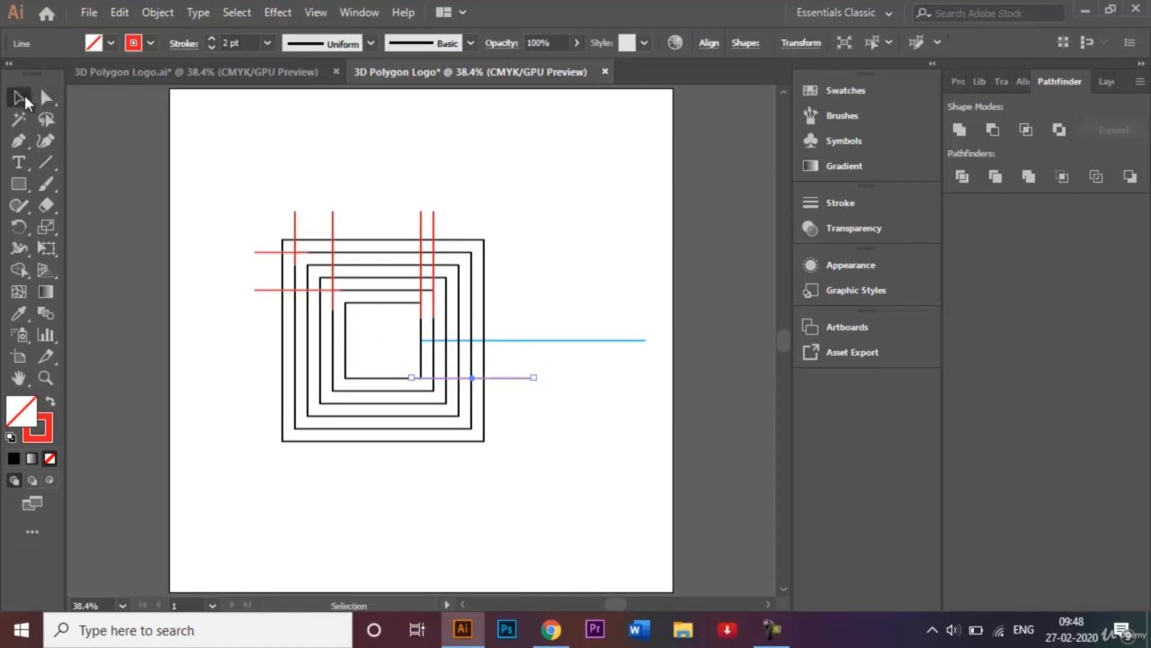
{"action": "left_click", "coordinate": [384, 131]}
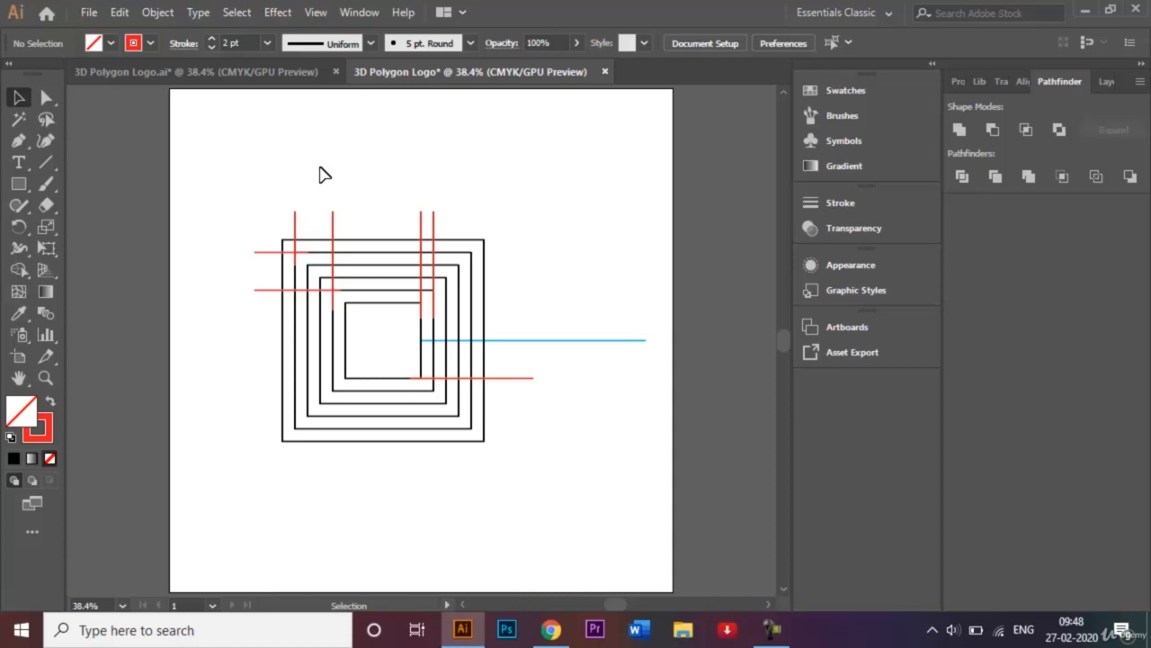
Step: Check the finished logo in 3D Polygon Logo.ai, and create a 75 x 75 px circle to the right of the squares in the working document
{"action": "left_click", "coordinate": [231, 72]}
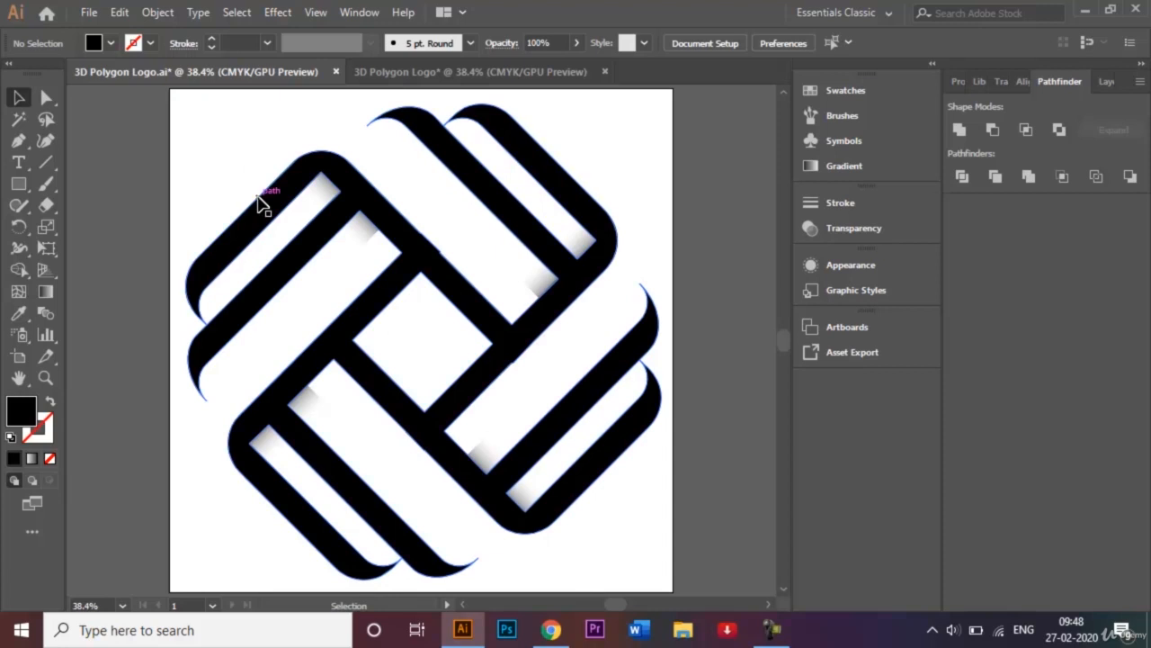
{"action": "left_click", "coordinate": [401, 73]}
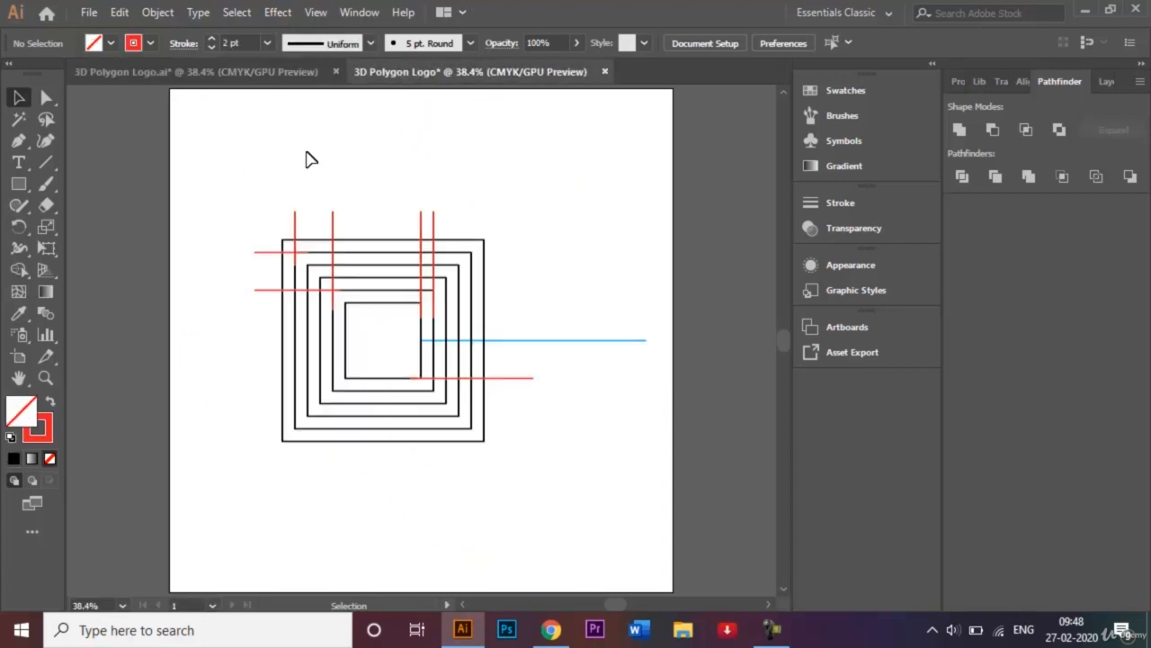
{"action": "left_click", "coordinate": [22, 186]}
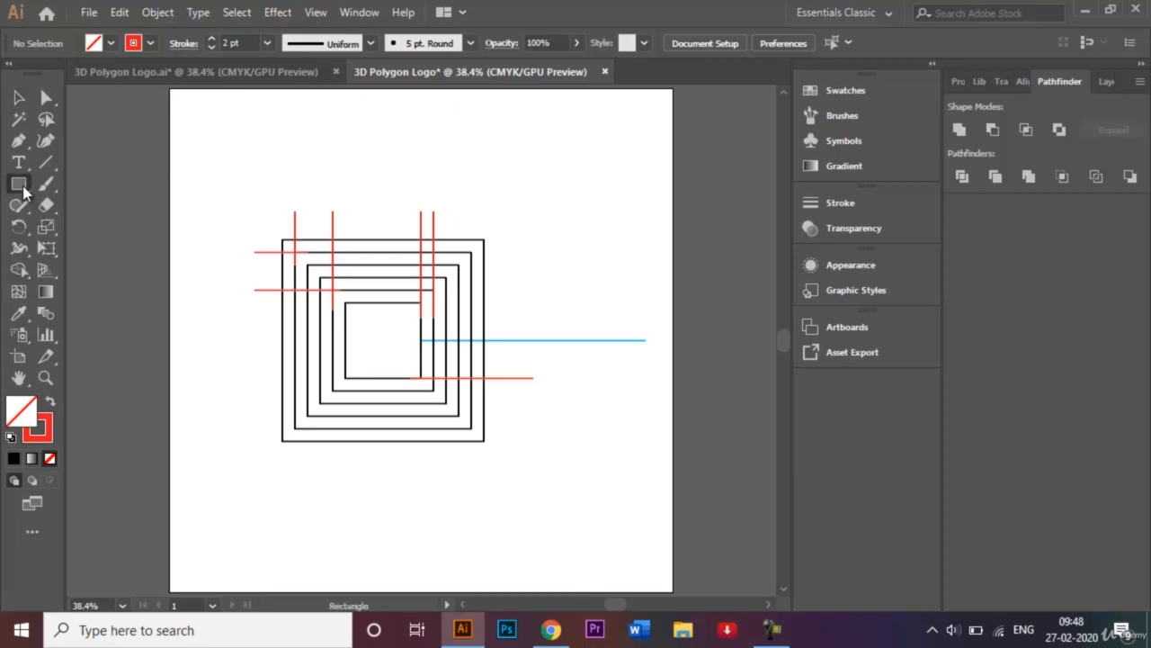
{"action": "left_click", "coordinate": [21, 186]}
{"action": "left_click", "coordinate": [107, 229]}
{"action": "left_click", "coordinate": [590, 239]}
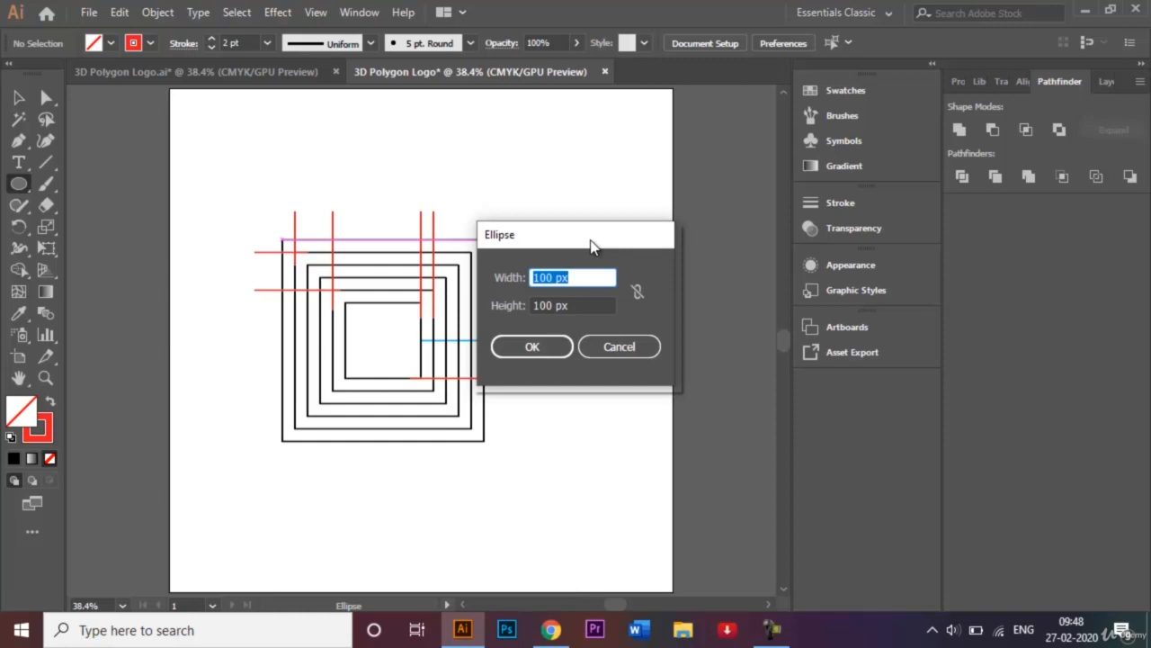
{"action": "key", "text": "BackSpace"}
{"action": "type", "text": "75"}
{"action": "left_click", "coordinate": [553, 304]}
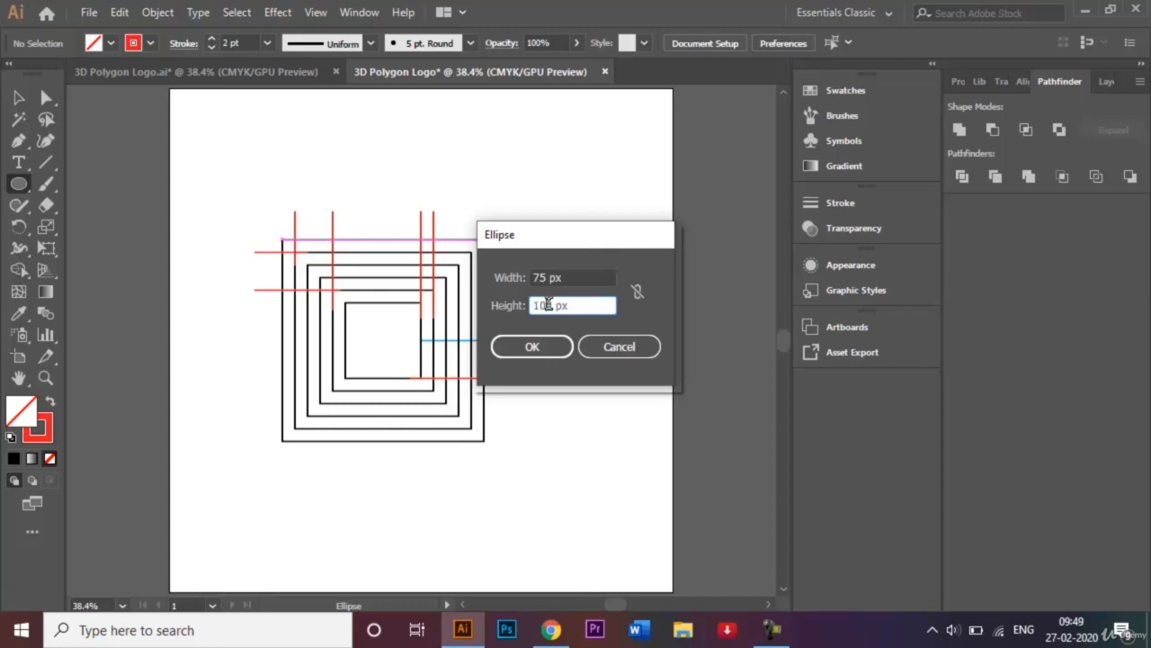
{"action": "key", "text": "BackSpace"}
{"action": "key", "text": "BackSpace"}
{"action": "key", "text": "BackSpace"}
{"action": "type", "text": "75"}
{"action": "key", "text": "Return"}
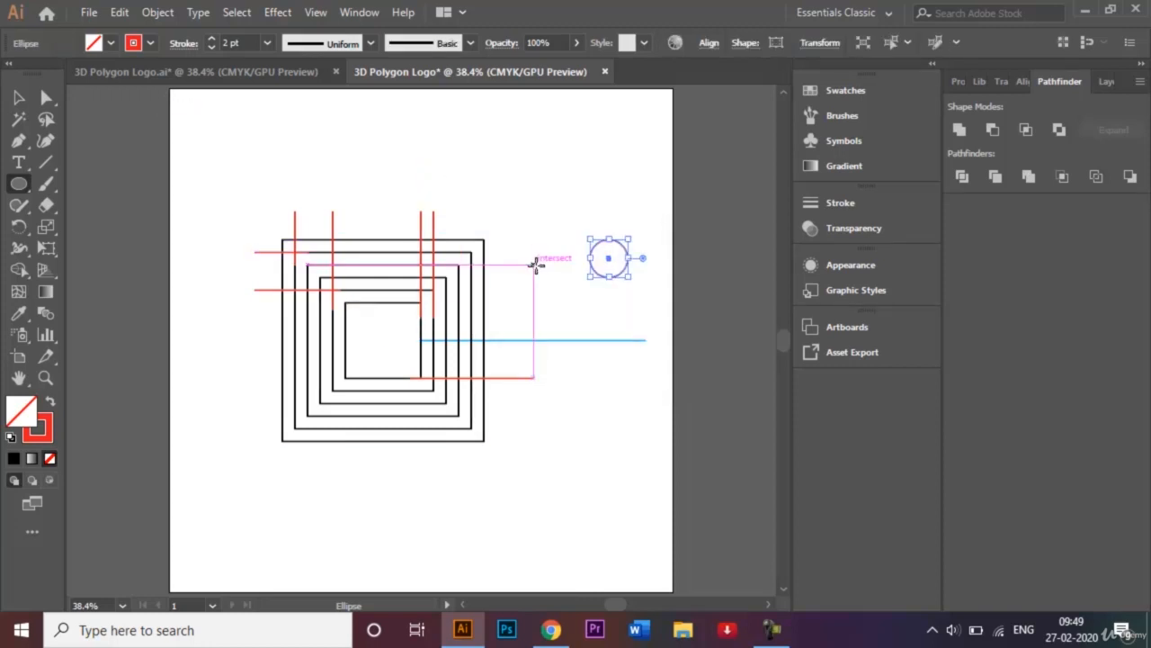
Step: Create a second circle of 50 x 50 px between the squares and the 75 px circle
{"action": "left_click", "coordinate": [536, 264]}
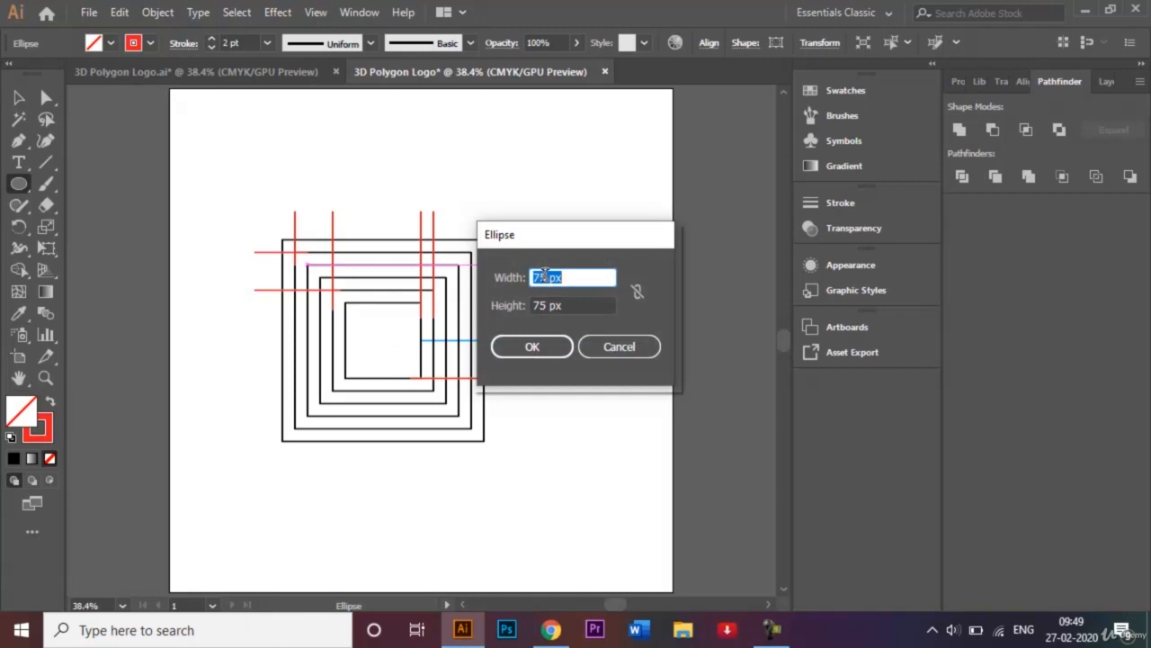
{"action": "left_click", "coordinate": [545, 277]}
{"action": "key", "text": "BackSpace"}
{"action": "double_click", "coordinate": [545, 277]}
{"action": "type", "text": "50"}
{"action": "double_click", "coordinate": [542, 305]}
{"action": "type", "text": "5"}
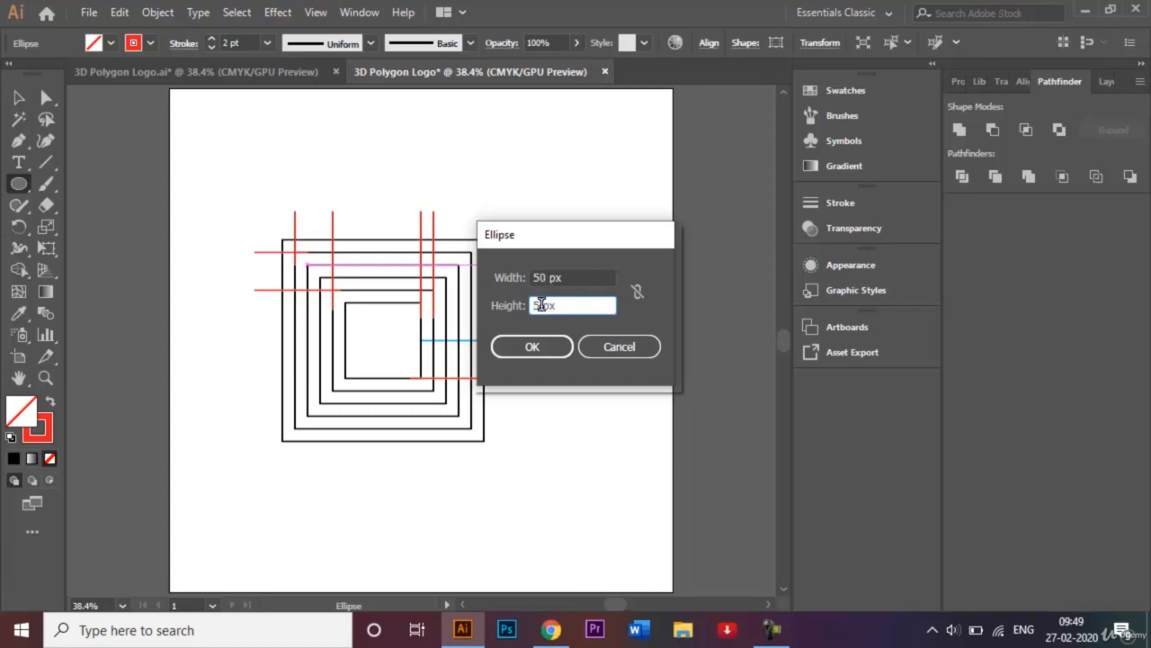
{"action": "type", "text": "0"}
{"action": "left_click", "coordinate": [529, 355]}
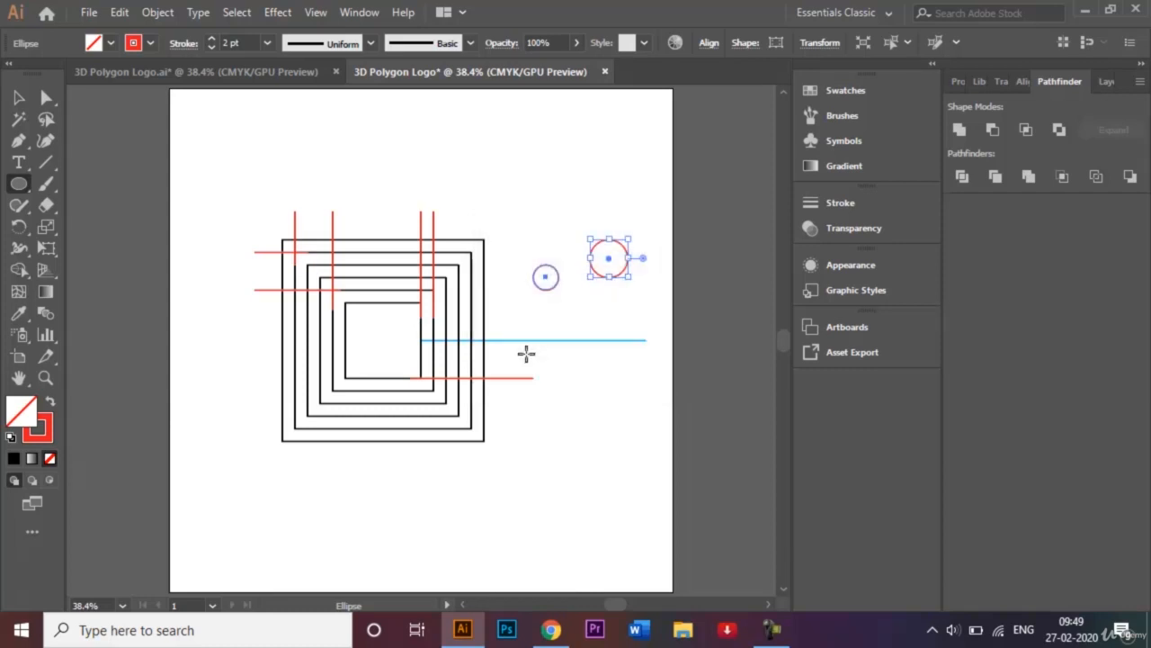
Step: Move the 50 px circle concentrically inside the 75 px circle and deselect it
{"action": "left_click", "coordinate": [17, 104]}
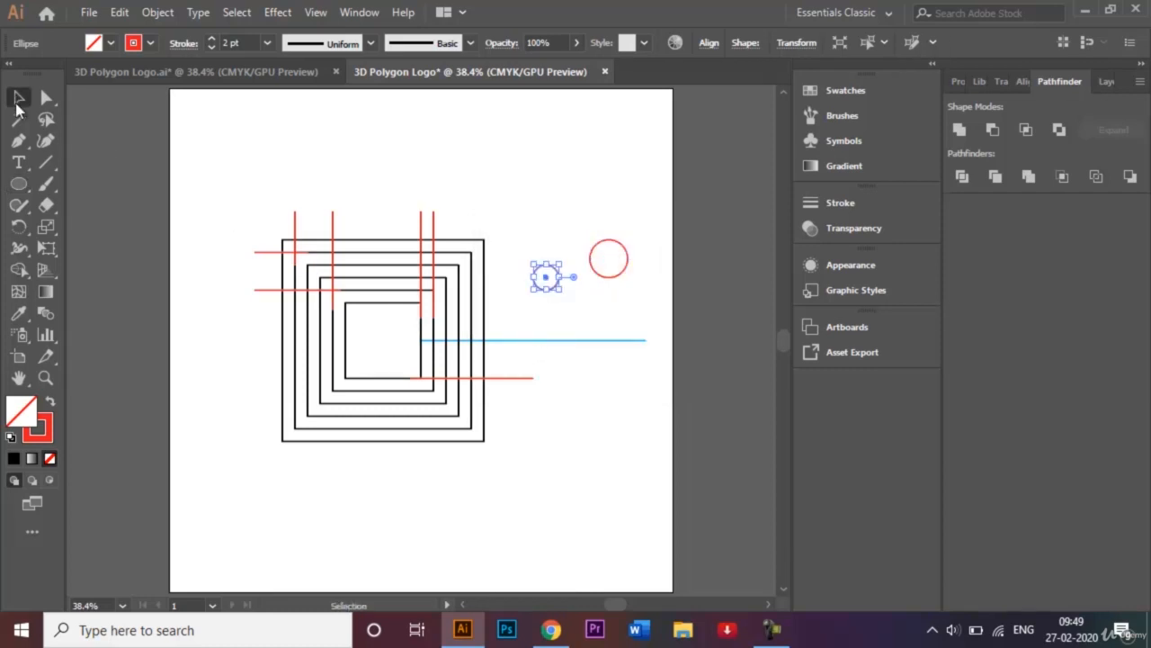
{"action": "left_click", "coordinate": [546, 206]}
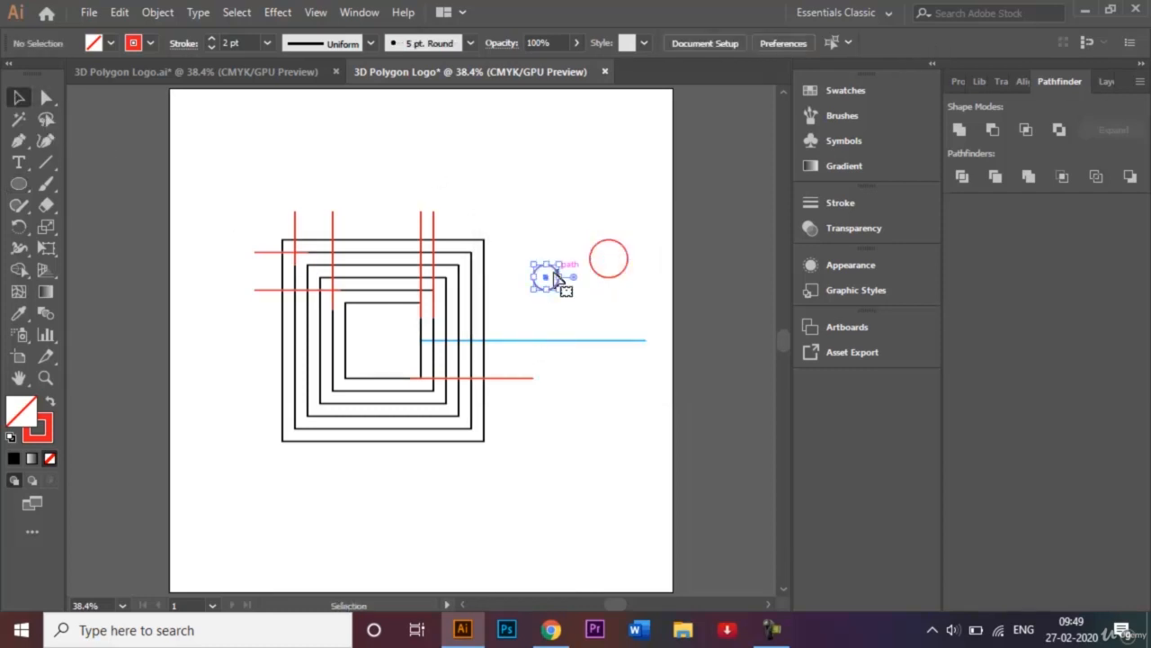
{"action": "left_click_drag", "start_coordinate": [549, 277], "coordinate": [608, 257]}
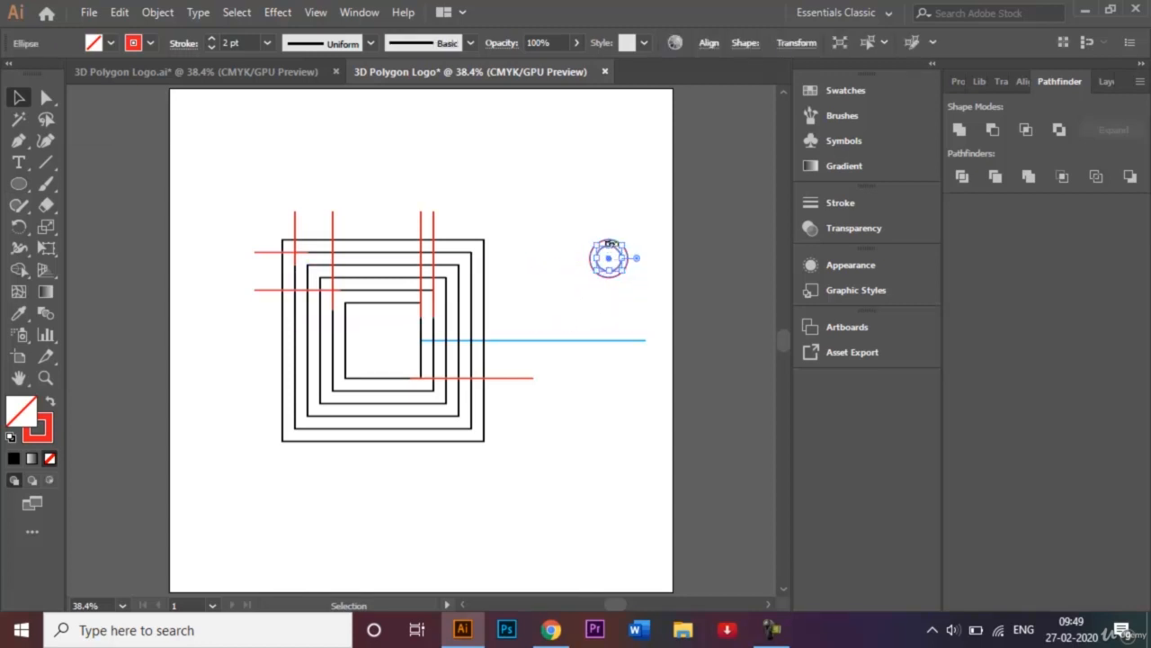
{"action": "left_click", "coordinate": [590, 236]}
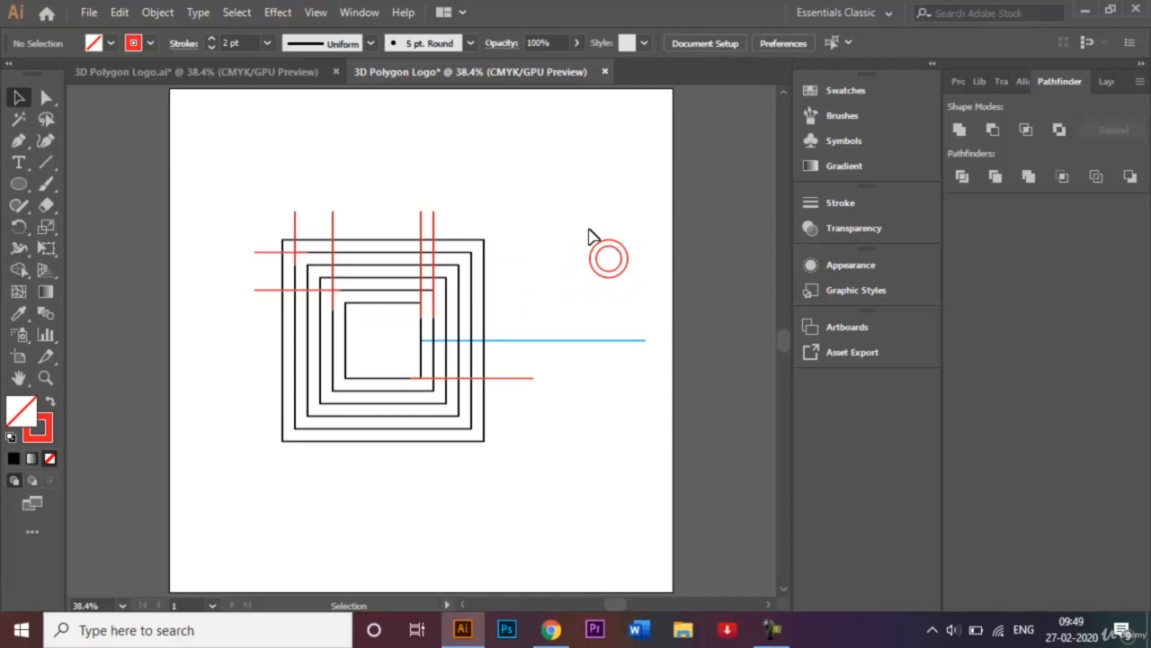
Step: Delete the bottom and right anchor points of the outer circle to leave only its upper-left quarter arc
{"action": "left_click_drag", "start_coordinate": [590, 235], "coordinate": [645, 298]}
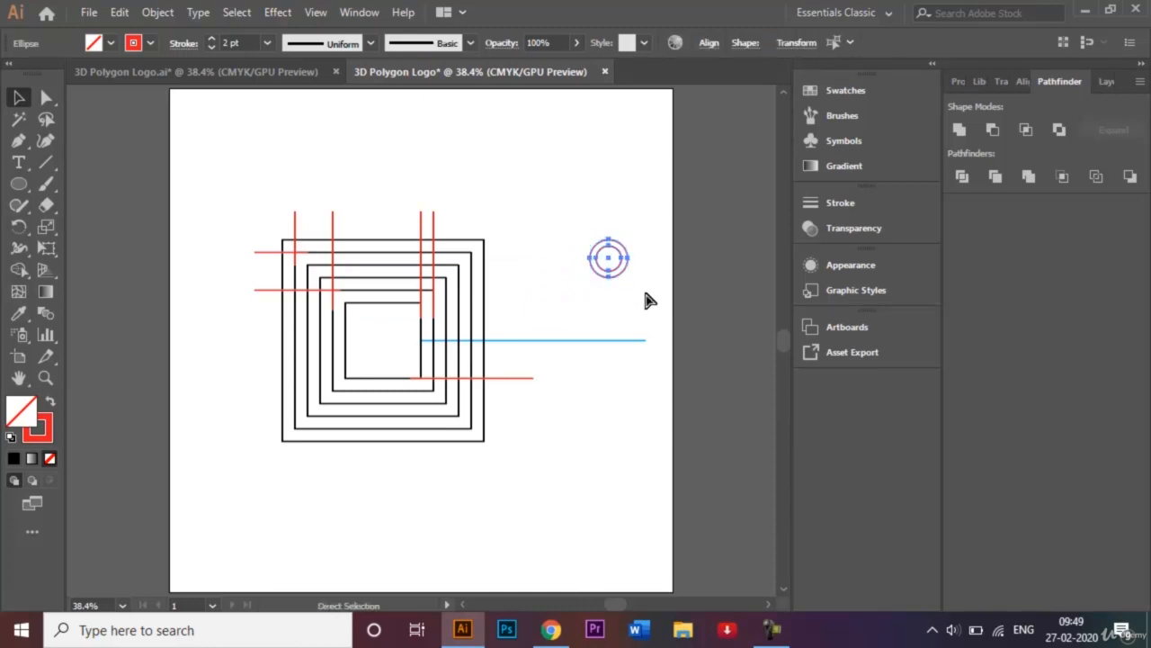
{"action": "key", "text": "ctrl+equal"}
{"action": "key", "text": "ctrl+equal"}
{"action": "key", "text": "ctrl+equal"}
{"action": "key", "text": "ctrl+equal"}
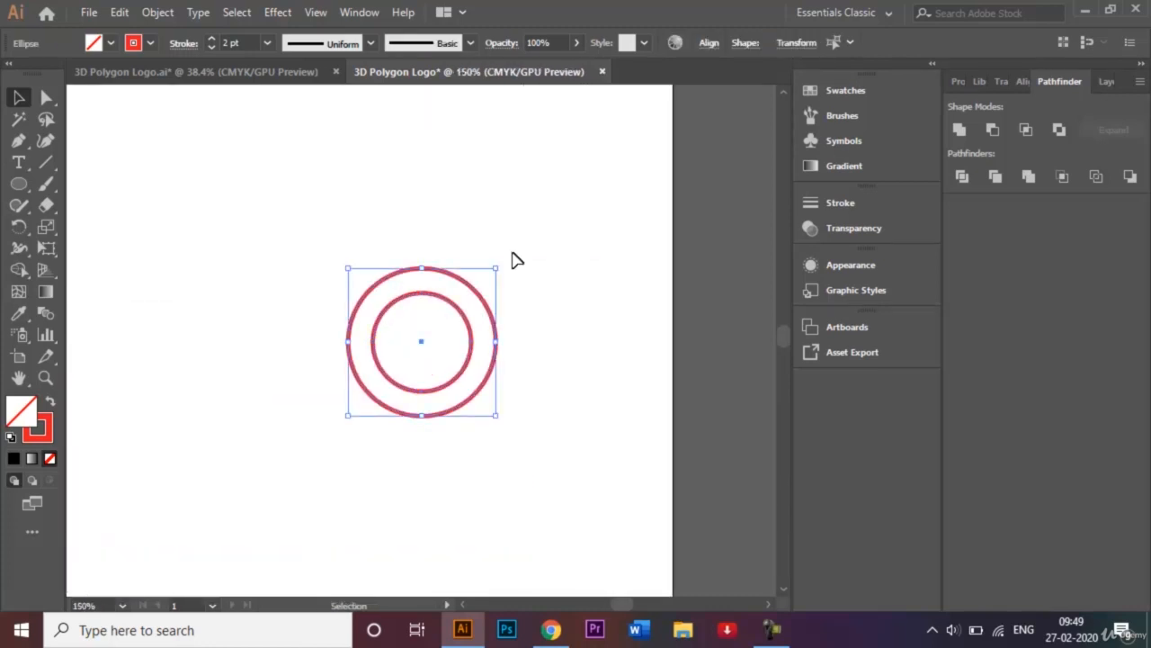
{"action": "left_click", "coordinate": [517, 260]}
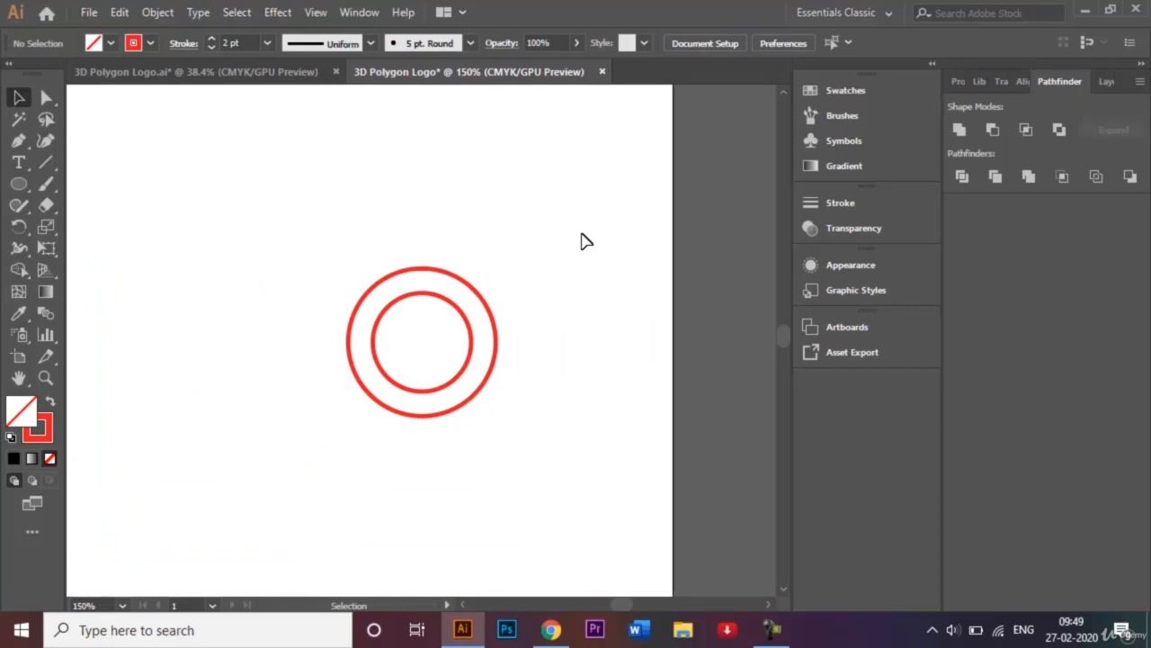
{"action": "left_click", "coordinate": [47, 99]}
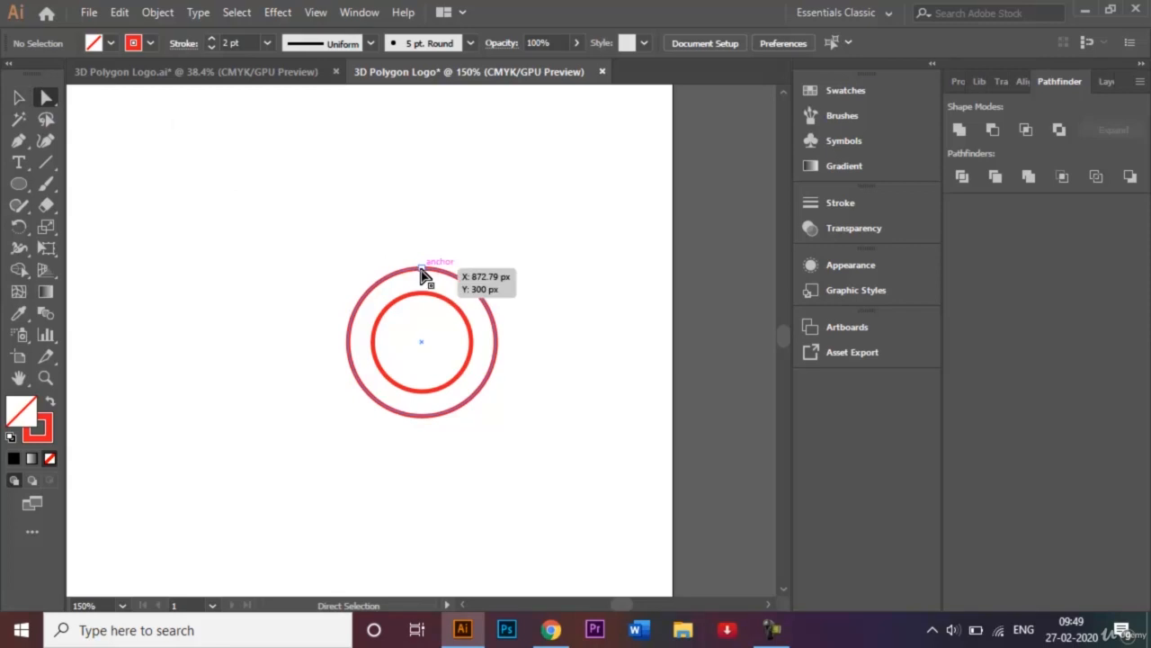
{"action": "left_click", "coordinate": [421, 417]}
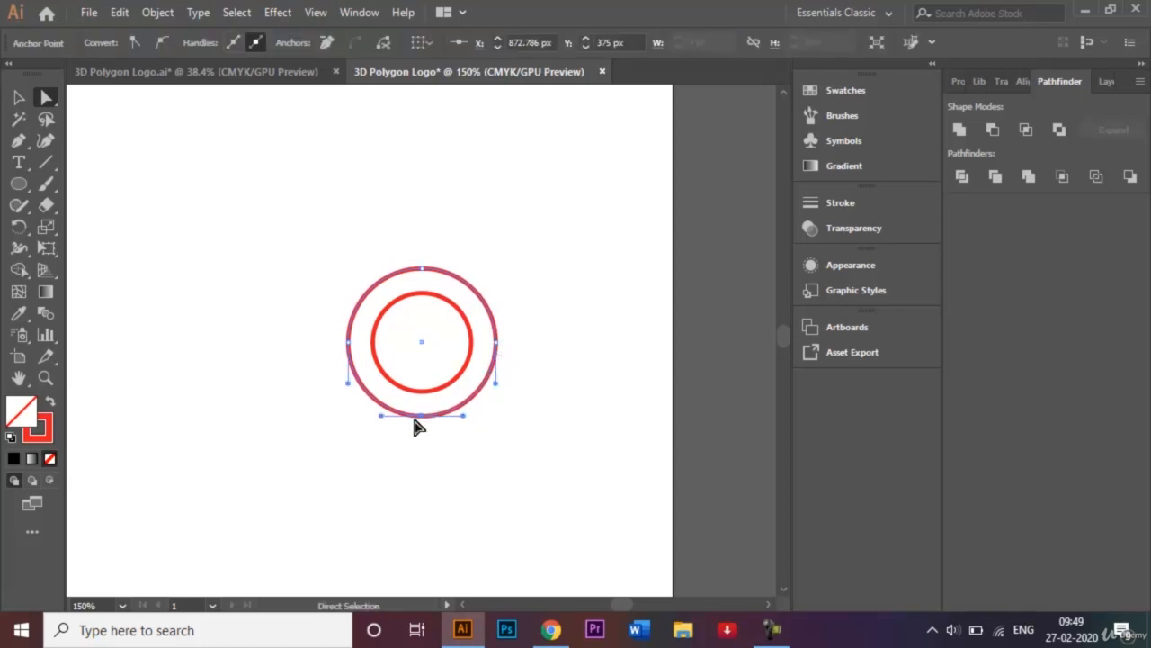
{"action": "left_click", "coordinate": [496, 344], "text": "shift"}
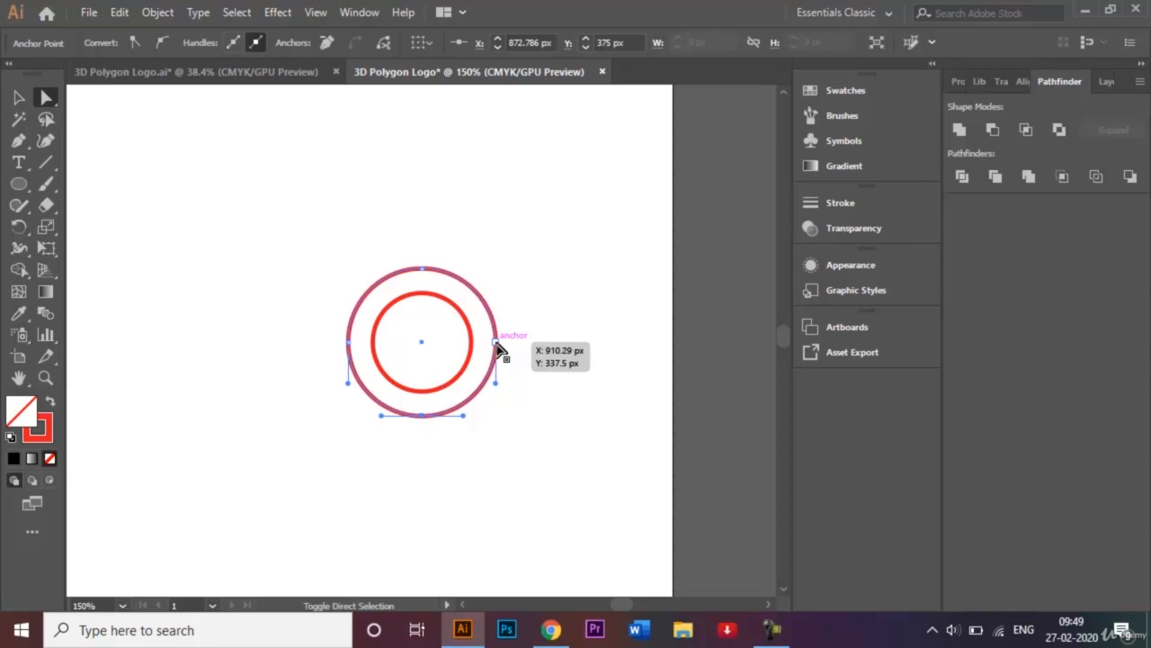
{"action": "left_click", "coordinate": [497, 344], "text": "shift"}
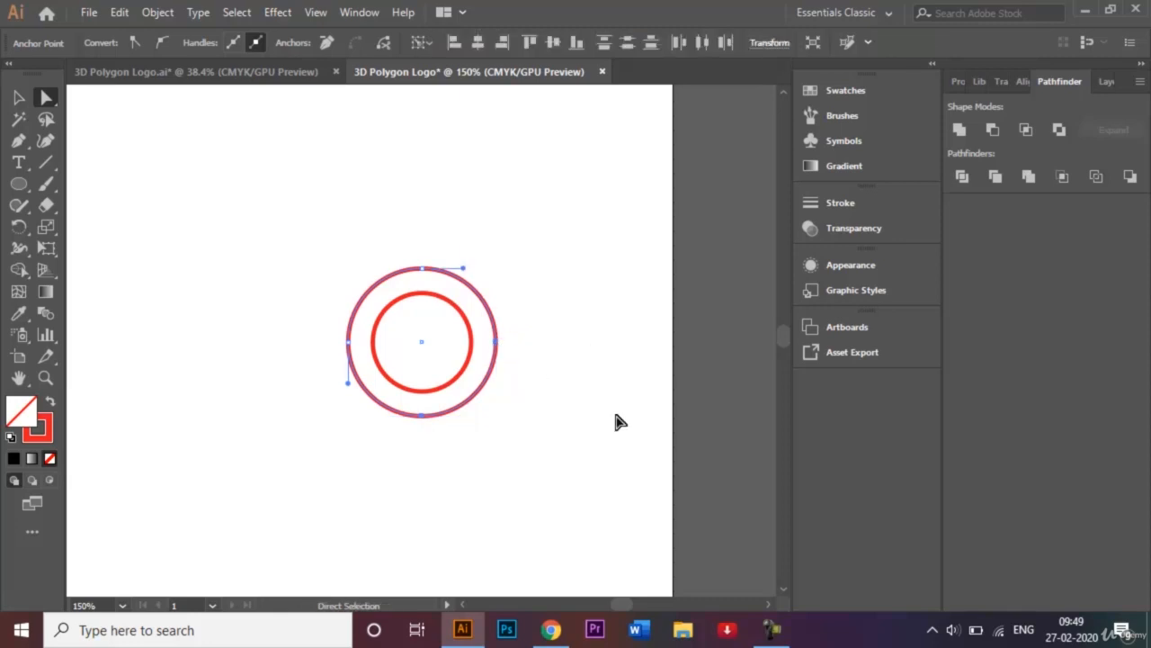
{"action": "key", "text": "Delete"}
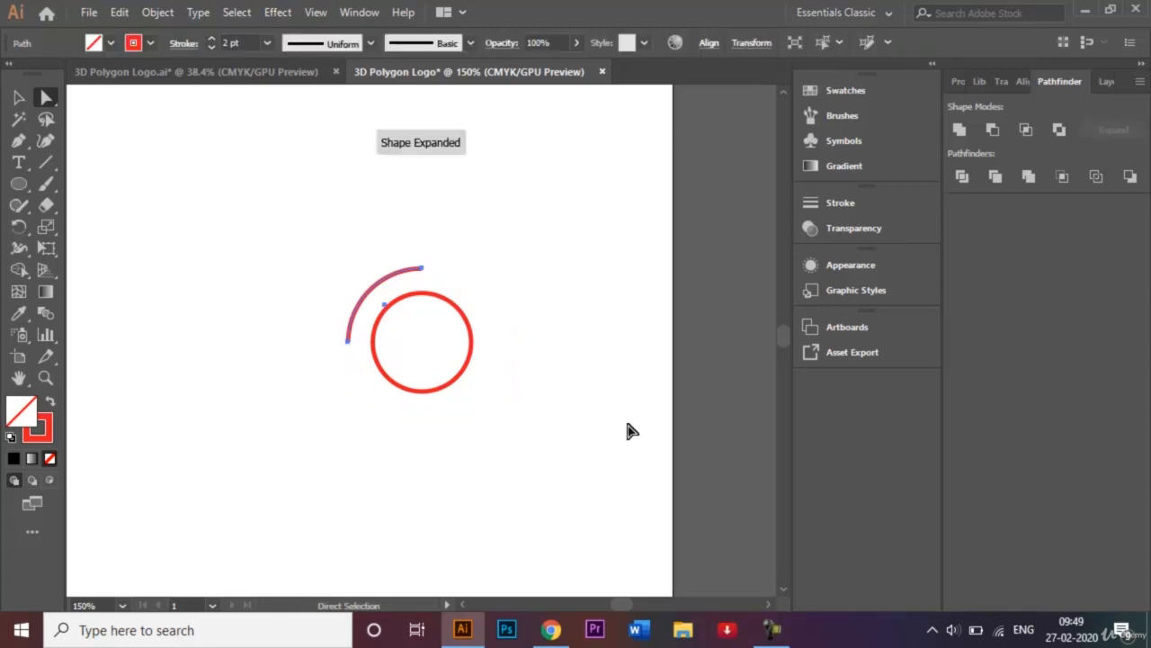
Step: Delete the bottom and right anchor points of the inner circle to leave its upper-left quarter arc, and deselect everything
{"action": "left_click", "coordinate": [423, 393]}
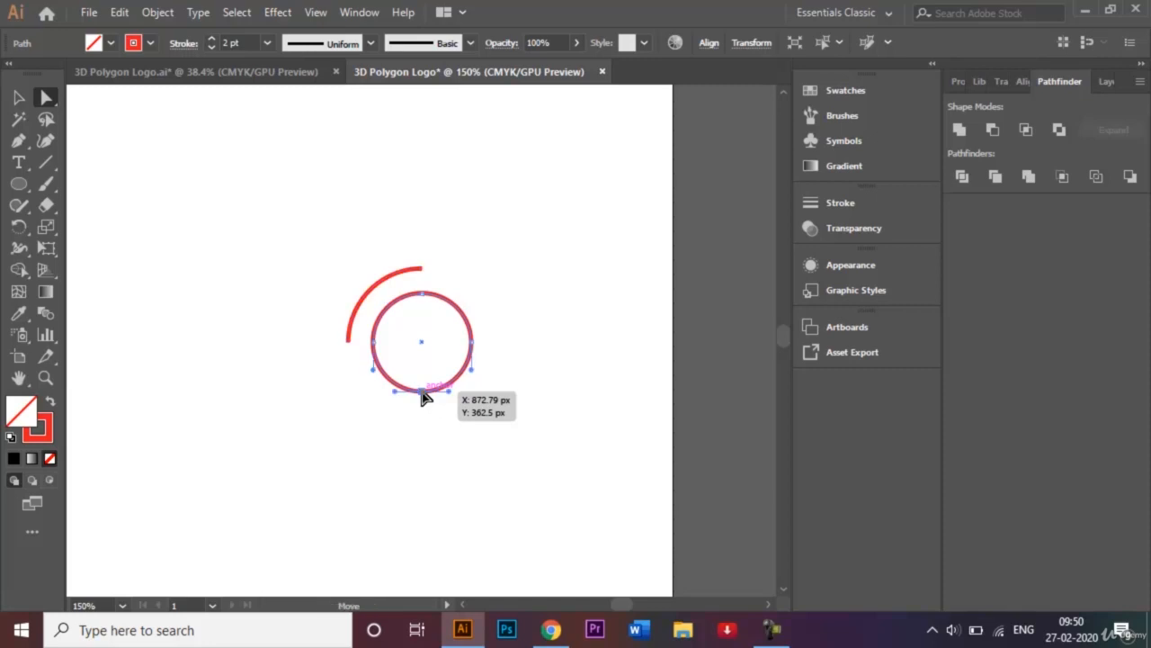
{"action": "left_click", "coordinate": [423, 393]}
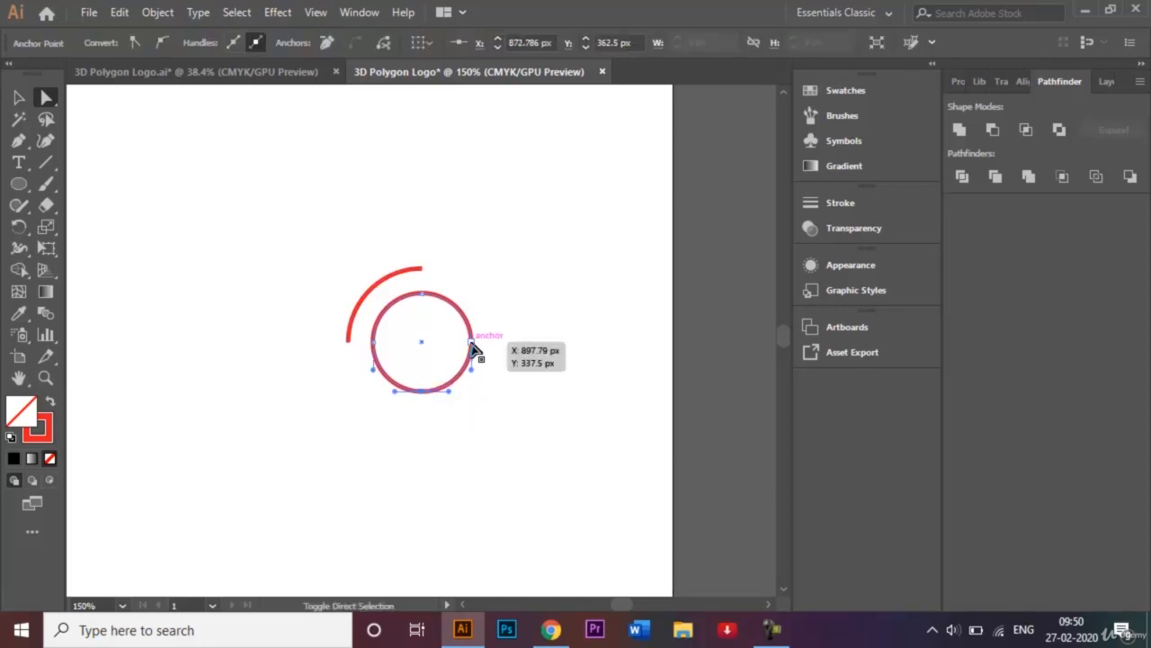
{"action": "left_click", "coordinate": [470, 343], "text": "shift"}
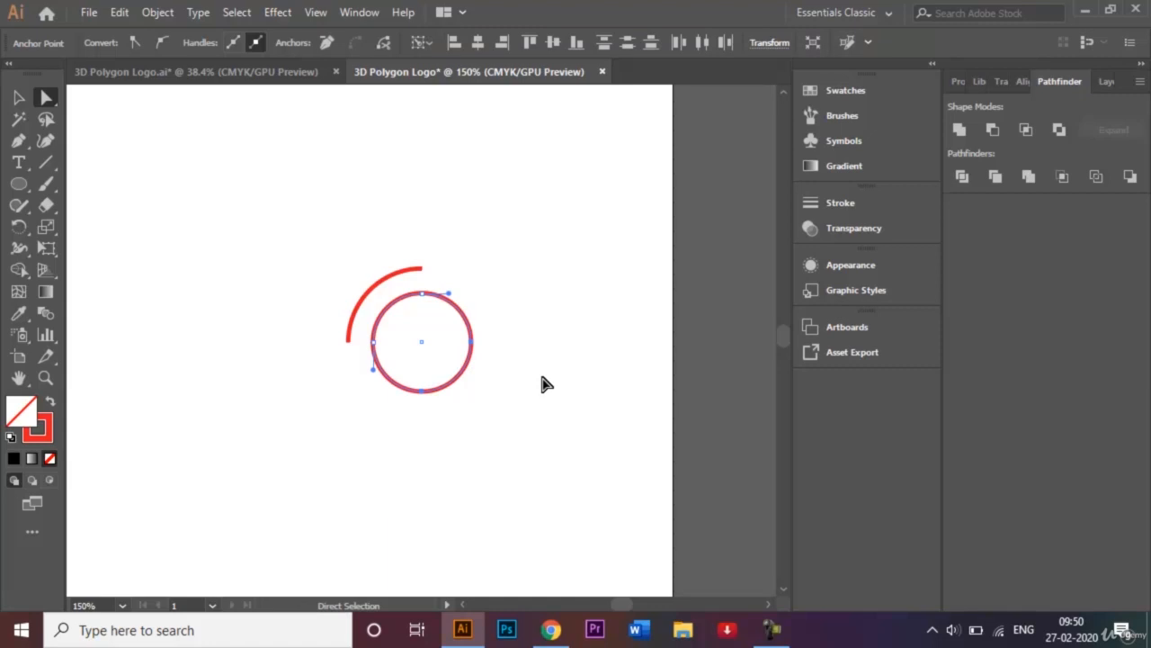
{"action": "key", "text": "Delete"}
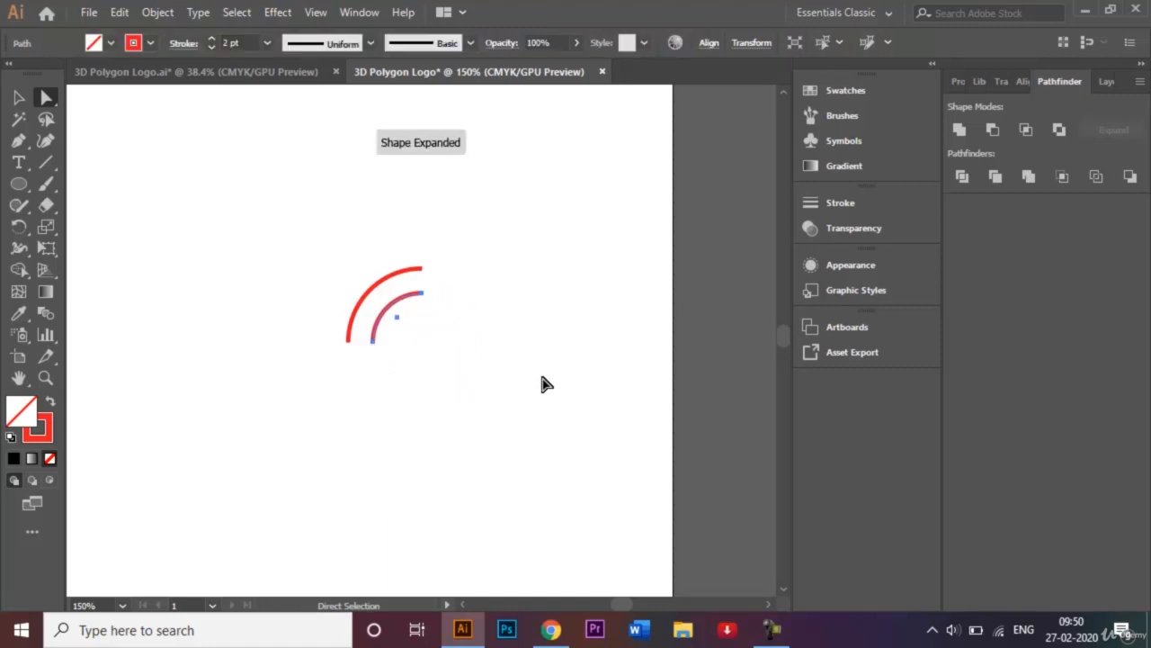
{"action": "left_click", "coordinate": [19, 97]}
{"action": "left_click", "coordinate": [198, 205]}
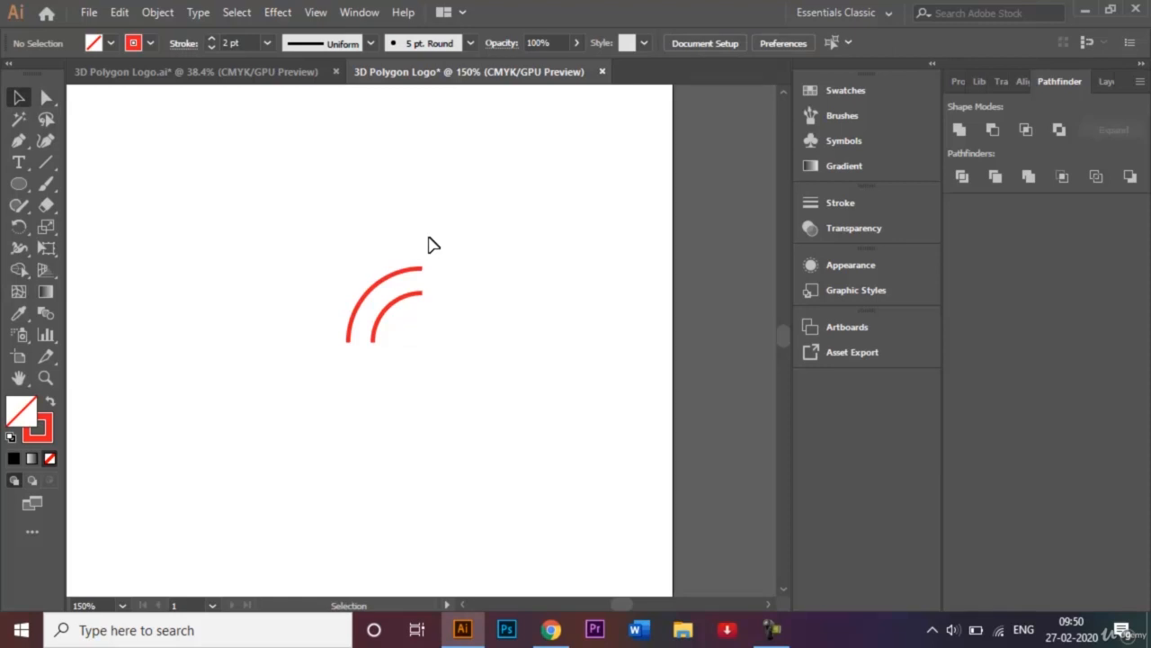
Step: Move the larger quarter arc into the upper-left corner of the third square from the outside
{"action": "key", "text": "ctrl+0"}
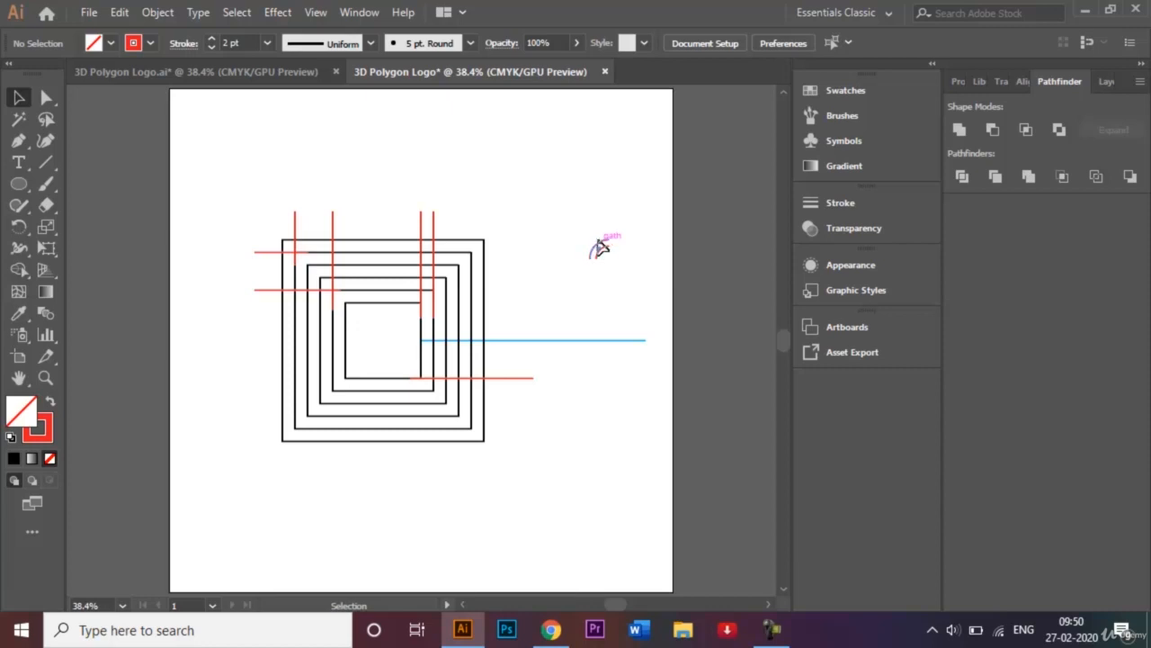
{"action": "left_click_drag", "start_coordinate": [600, 248], "coordinate": [324, 279]}
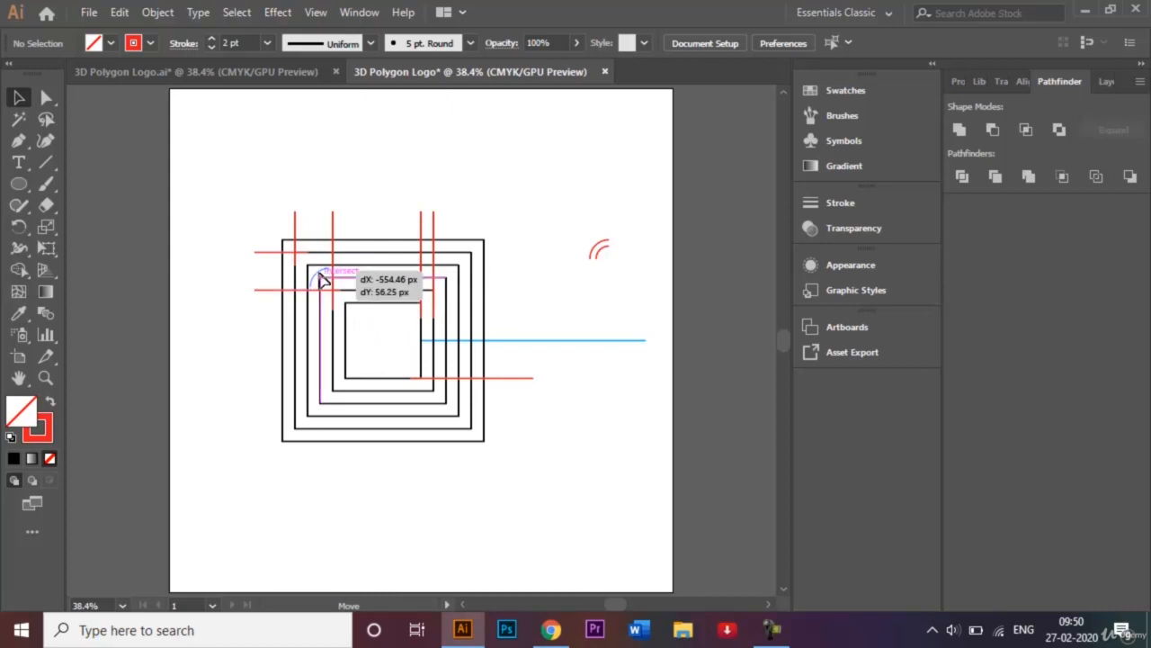
{"action": "left_click_drag", "start_coordinate": [323, 279], "coordinate": [322, 279]}
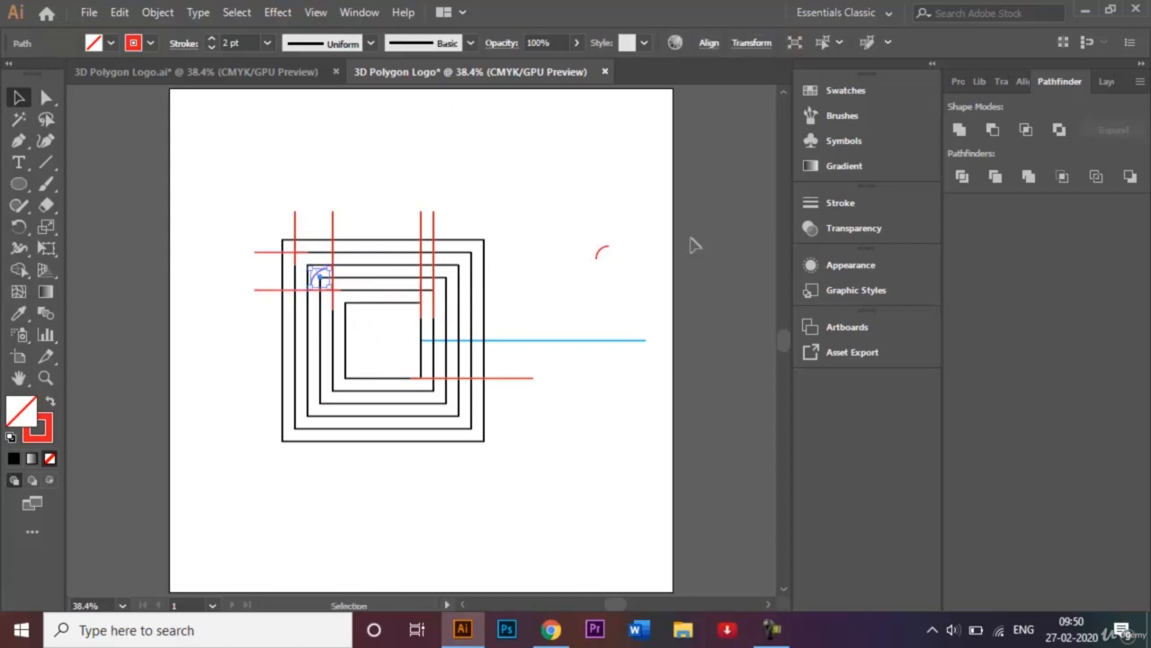
Step: Nudge the arc onto the third square's left edge and the lower-left red line, and stretch it up to the square's top edge
{"action": "key", "text": "ctrl+equal"}
{"action": "key", "text": "ctrl+equal"}
{"action": "key", "text": "ctrl+equal"}
{"action": "key", "text": "ctrl+equal"}
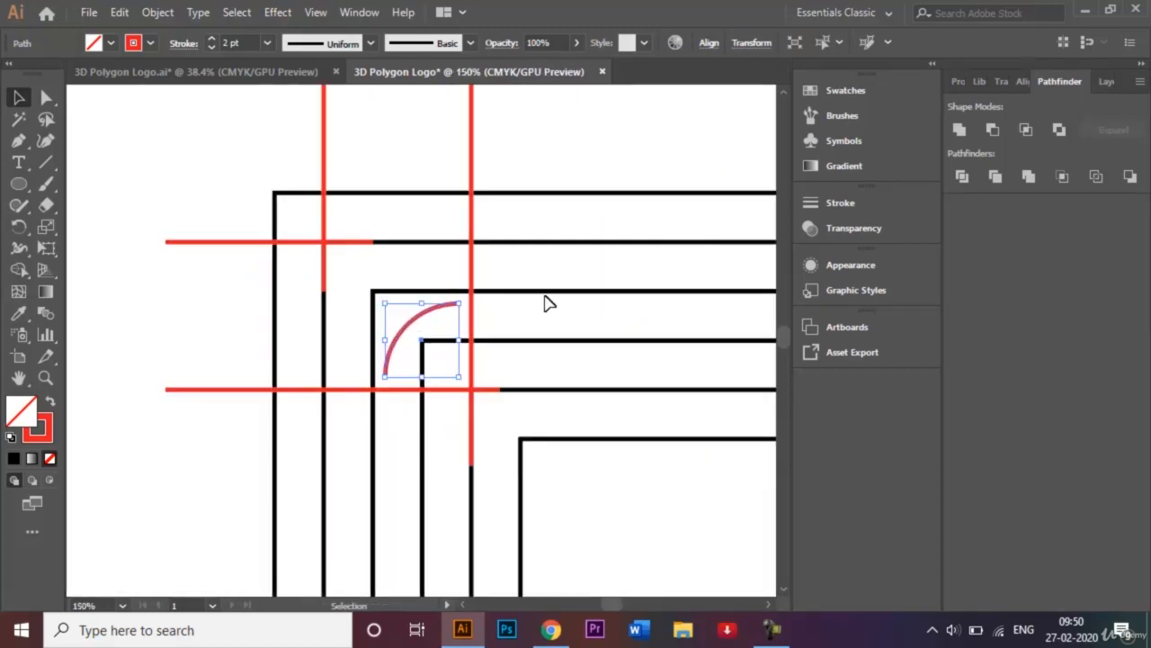
{"action": "key", "text": "shift+Left"}
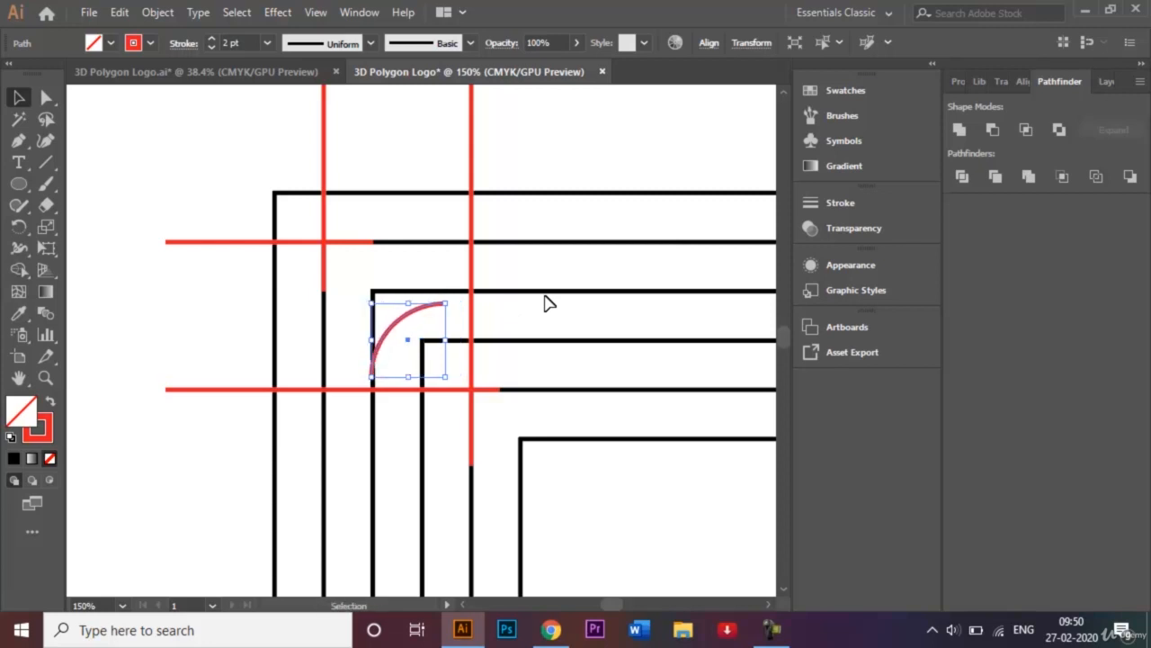
{"action": "key", "text": "Down"}
{"action": "key", "text": "Down"}
{"action": "key", "text": "Down"}
{"action": "key", "text": "Down"}
{"action": "key", "text": "Down"}
{"action": "key", "text": "Down"}
{"action": "key", "text": "Down"}
{"action": "key", "text": "Down"}
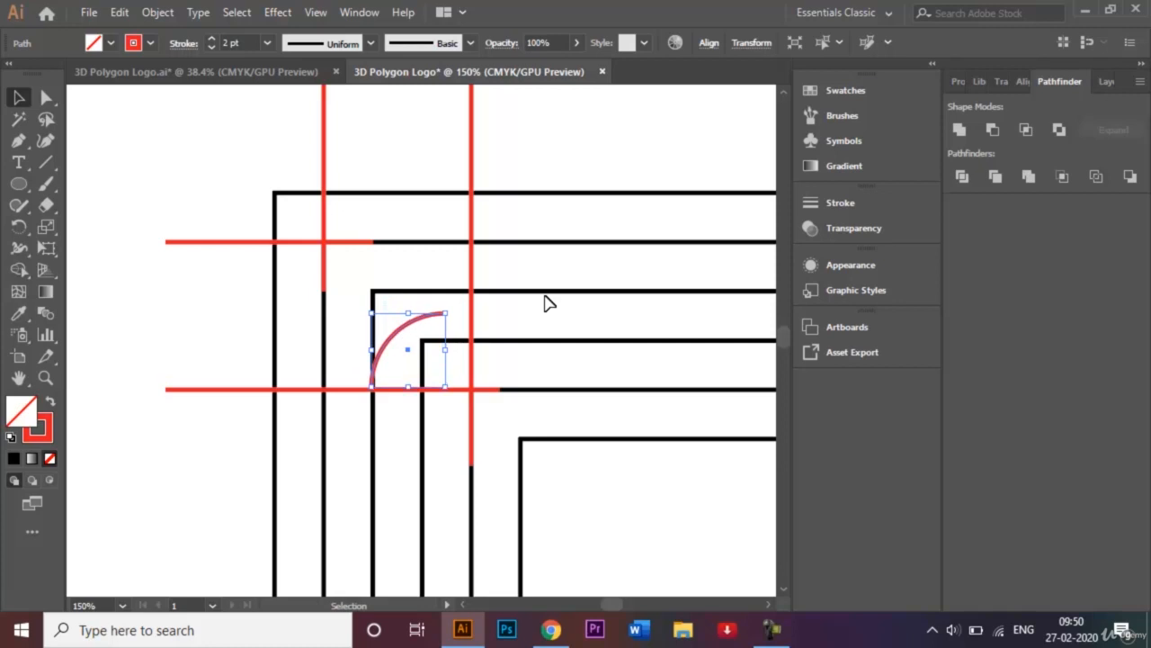
{"action": "key", "text": "Right"}
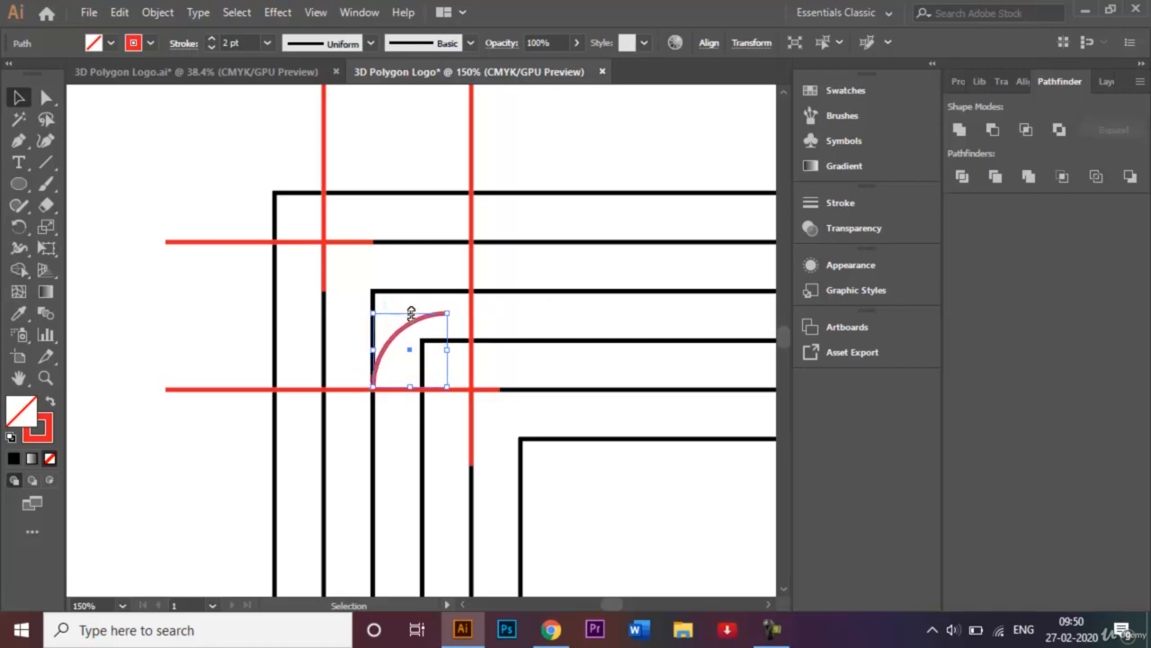
{"action": "left_click_drag", "start_coordinate": [411, 313], "coordinate": [410, 290]}
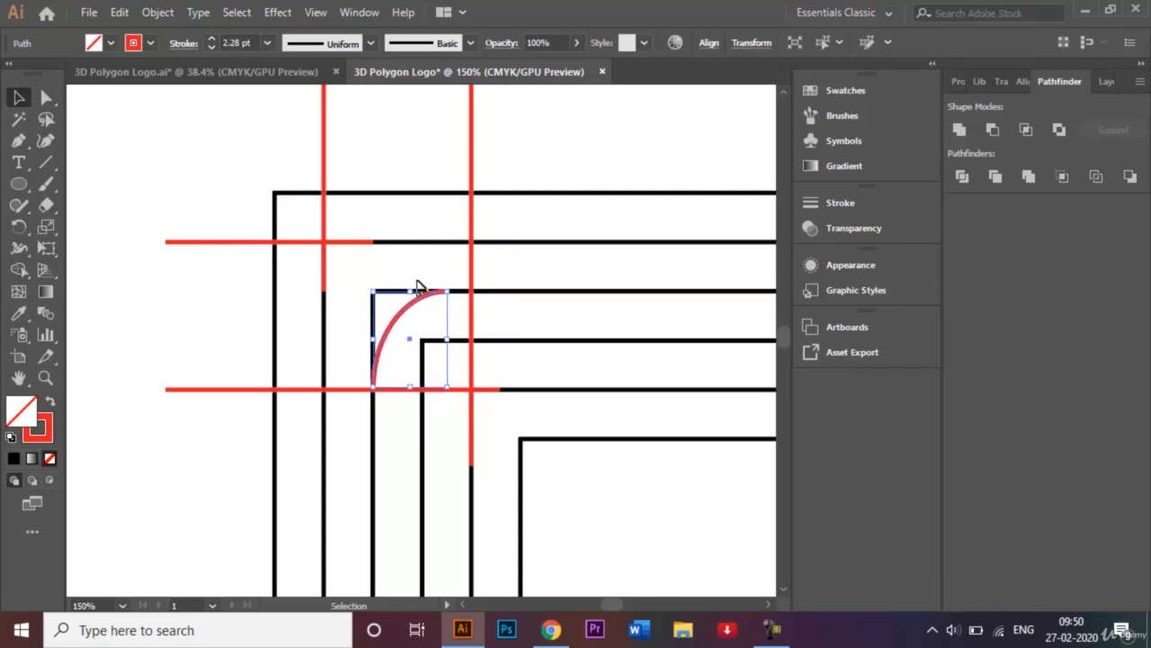
{"action": "left_click", "coordinate": [600, 151]}
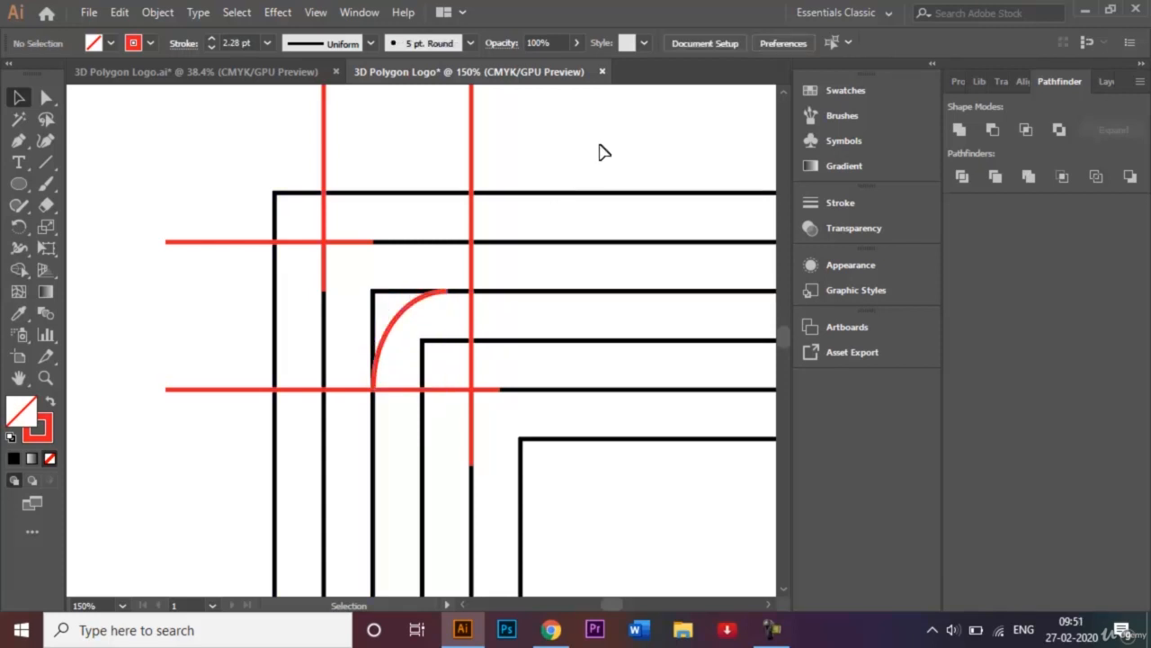
Step: Move the smaller quarter arc under the larger one, between the fourth square's top edge and the lower-left horizontal red line
{"action": "key", "text": "a"}
{"action": "key", "text": "ctrl+0"}
{"action": "key", "text": "v"}
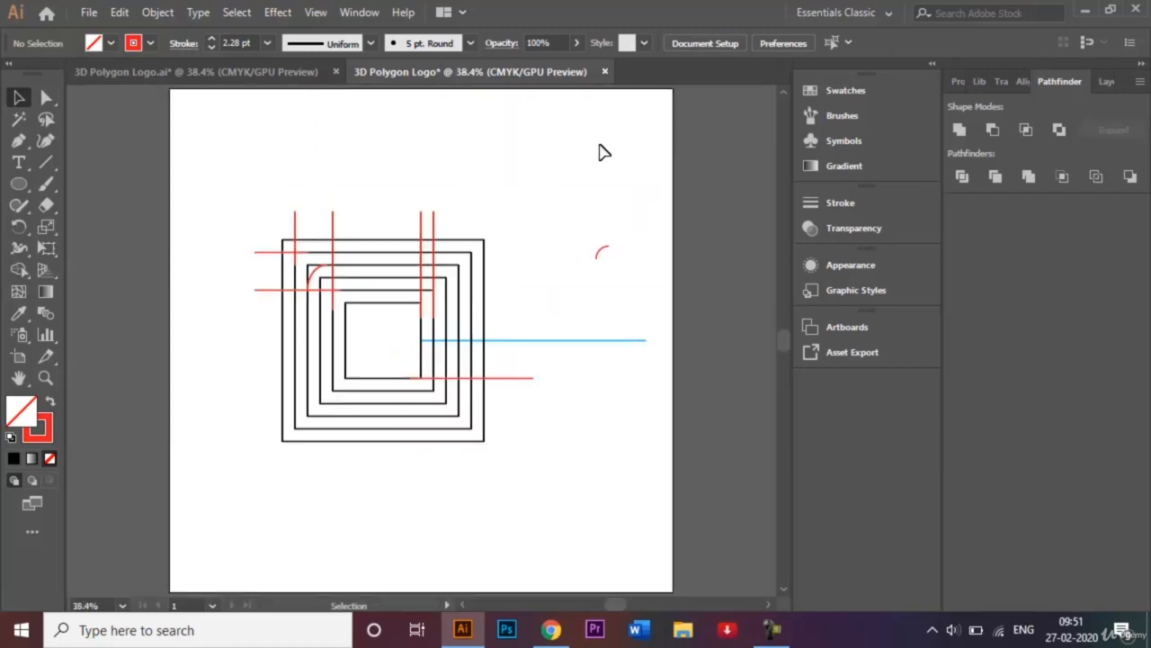
{"action": "left_click_drag", "start_coordinate": [604, 258], "coordinate": [321, 285]}
{"action": "key", "text": "ctrl+equal"}
{"action": "key", "text": "ctrl+equal"}
{"action": "key", "text": "ctrl+equal"}
{"action": "key", "text": "ctrl+equal"}
{"action": "key", "text": "ctrl+equal"}
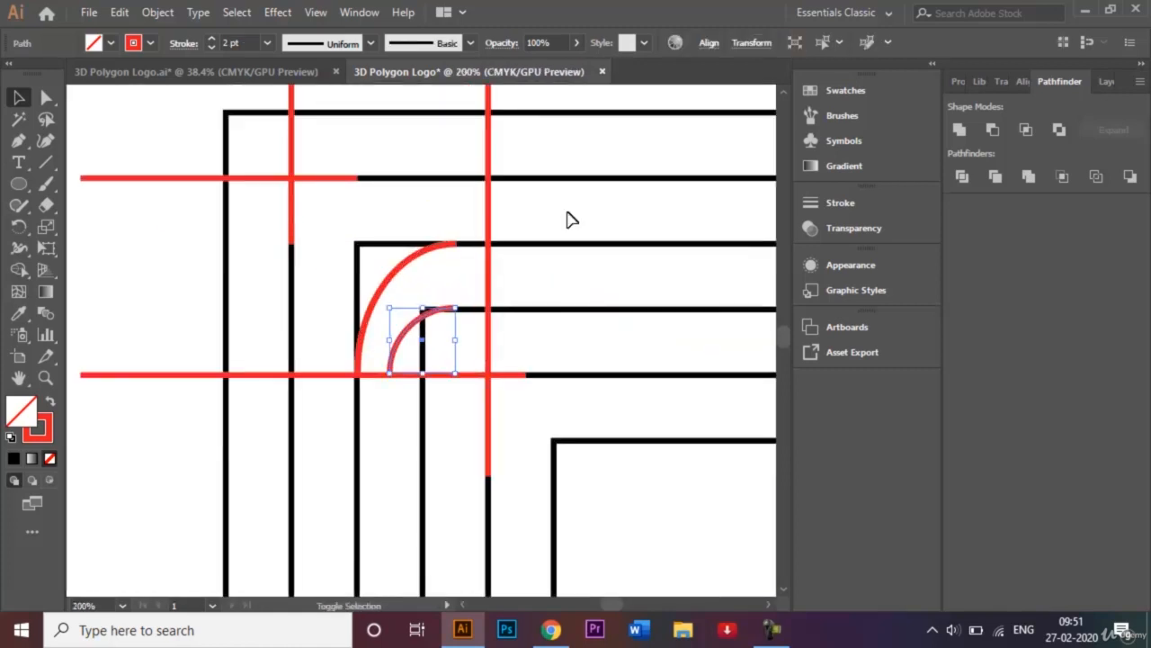
Step: Nudge the smaller arc left until its lower end meets the third square's left edge, and deselect it
{"action": "key", "text": "Left"}
{"action": "key", "text": "Left"}
{"action": "key", "text": "Left"}
{"action": "key", "text": "Left"}
{"action": "key", "text": "Left"}
{"action": "key", "text": "Left"}
{"action": "key", "text": "Left"}
{"action": "key", "text": "Left"}
{"action": "key", "text": "Left"}
{"action": "key", "text": "Left"}
{"action": "key", "text": "Left"}
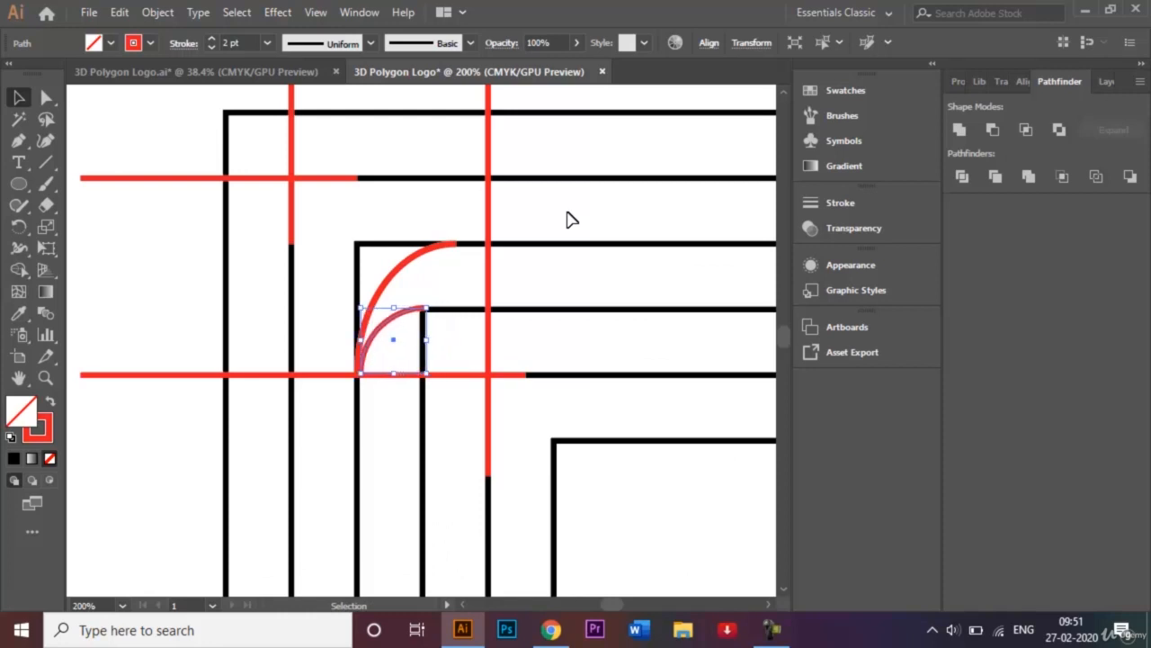
{"action": "left_click", "coordinate": [589, 225]}
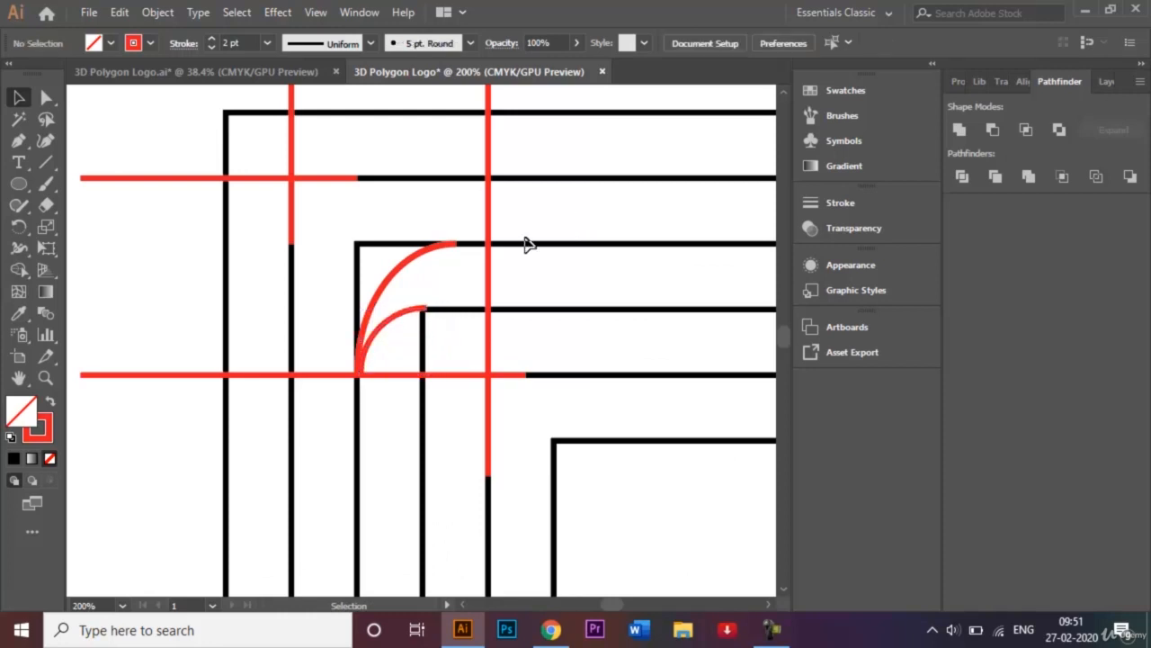
Step: Fine-tune the larger arc's height so its upper end sits exactly on the third square's top edge
{"action": "left_click", "coordinate": [404, 274]}
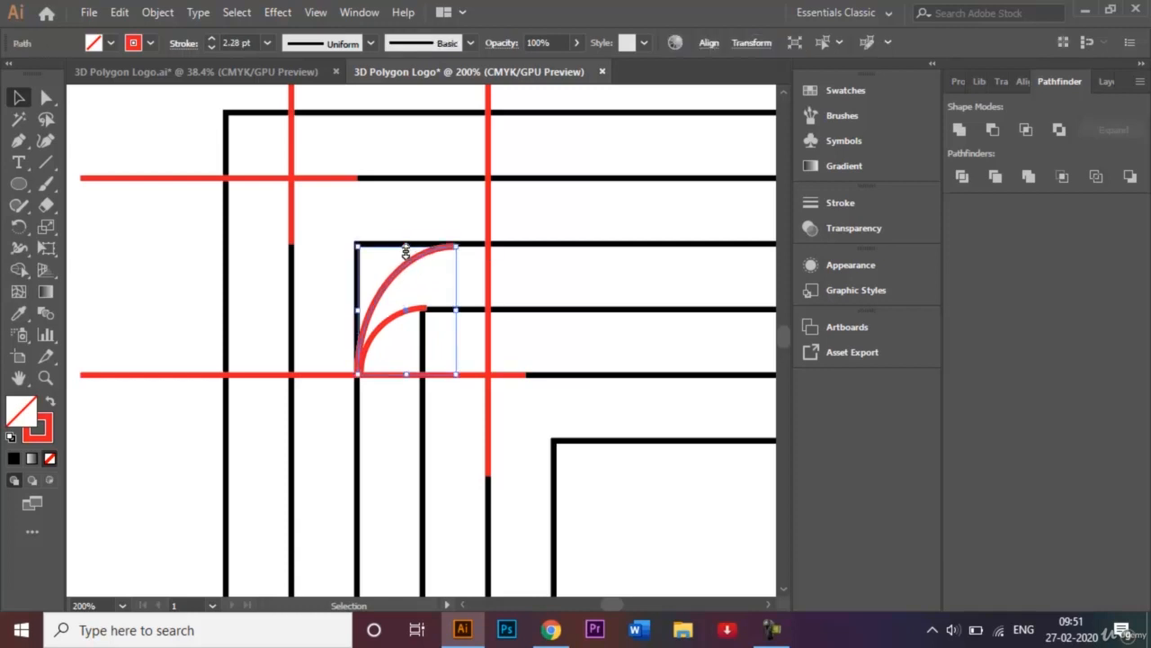
{"action": "left_click_drag", "start_coordinate": [406, 248], "coordinate": [406, 251]}
{"action": "left_click", "coordinate": [420, 223]}
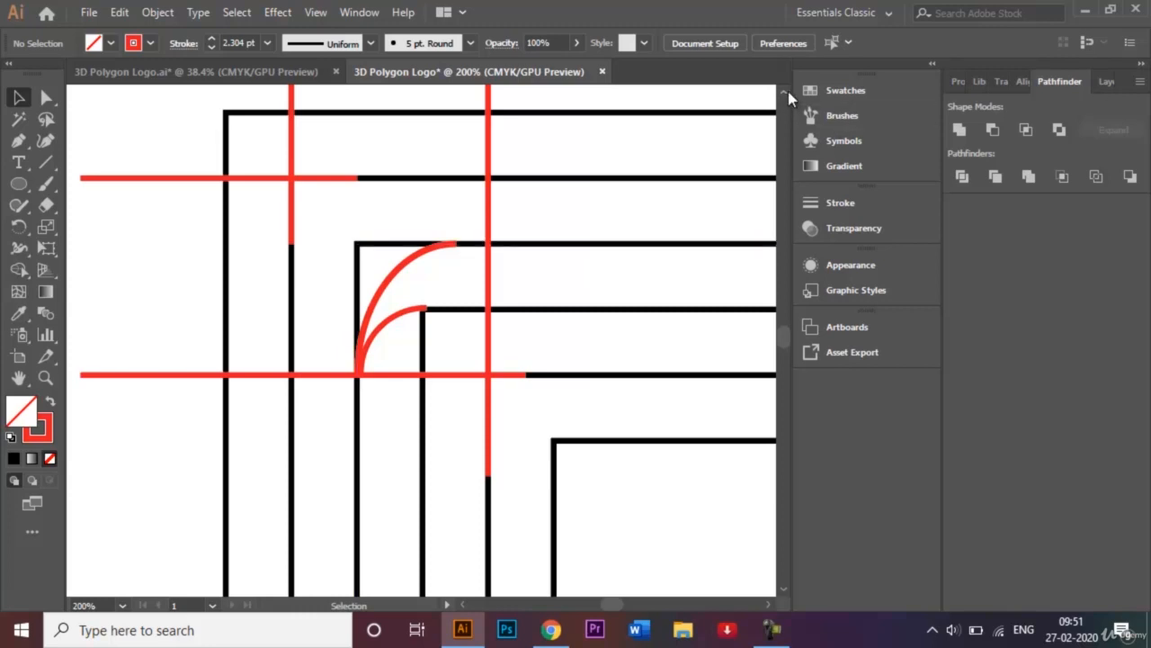
Step: Duplicate both quarter arcs up to the outermost square's top edge, starting from the second vertical red line from the left
{"action": "scroll", "coordinate": [788, 91], "scroll_direction": "up", "scroll_amount": 3}
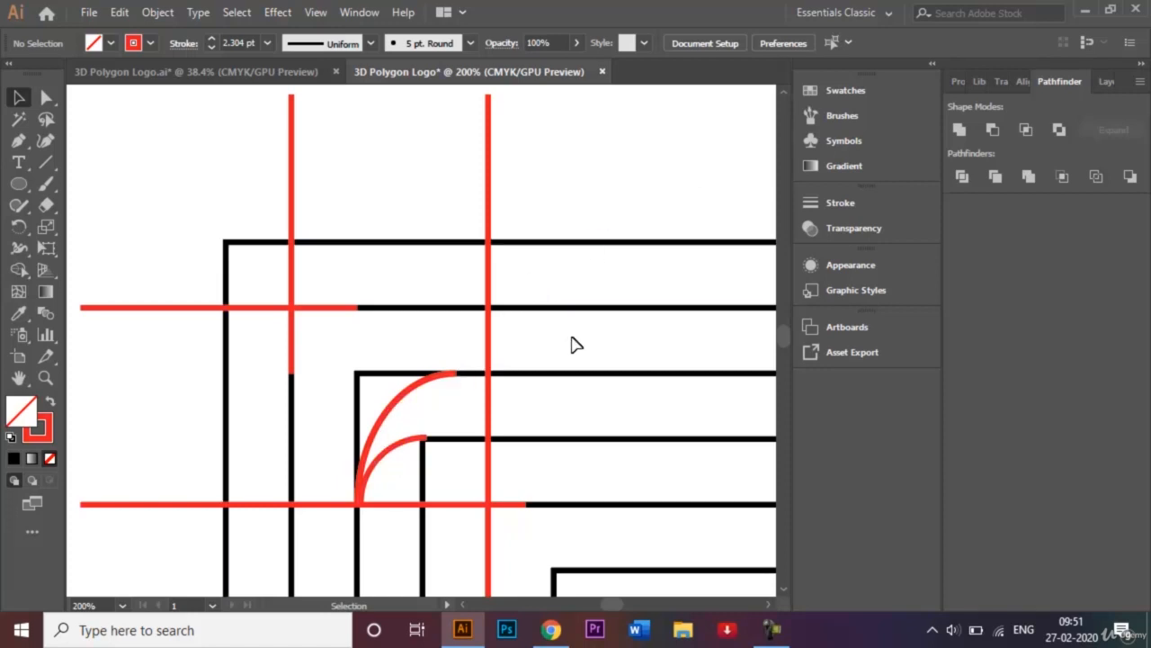
{"action": "left_click", "coordinate": [409, 404]}
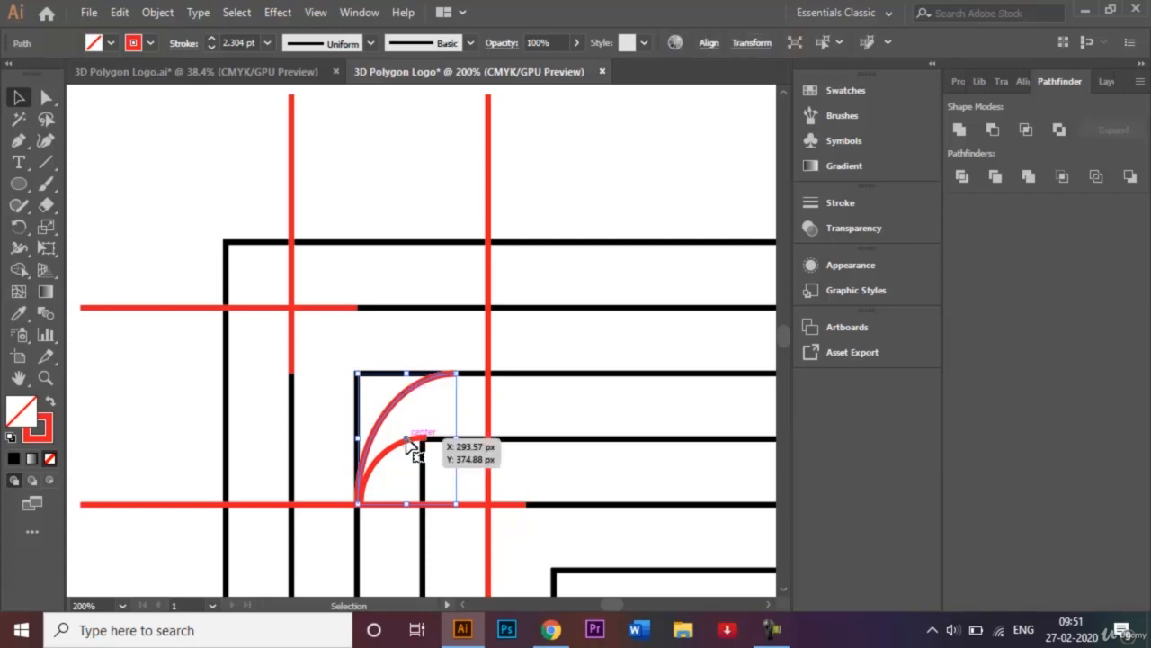
{"action": "left_click", "coordinate": [405, 455]}
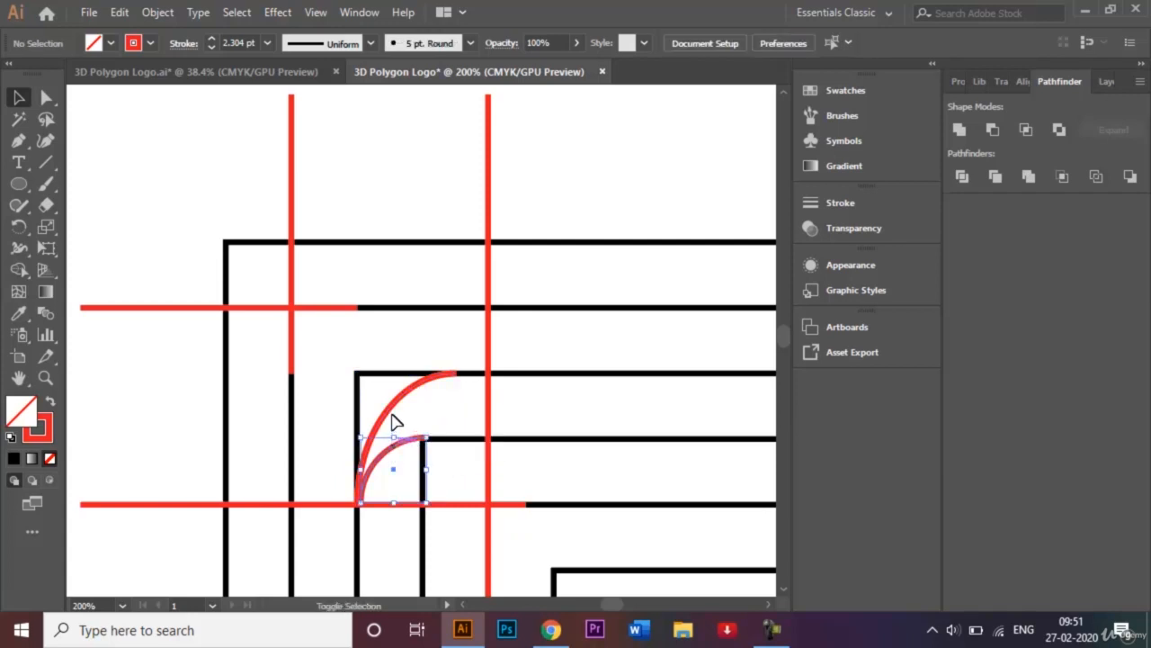
{"action": "left_click", "coordinate": [397, 442]}
{"action": "left_click", "coordinate": [391, 416], "text": "shift"}
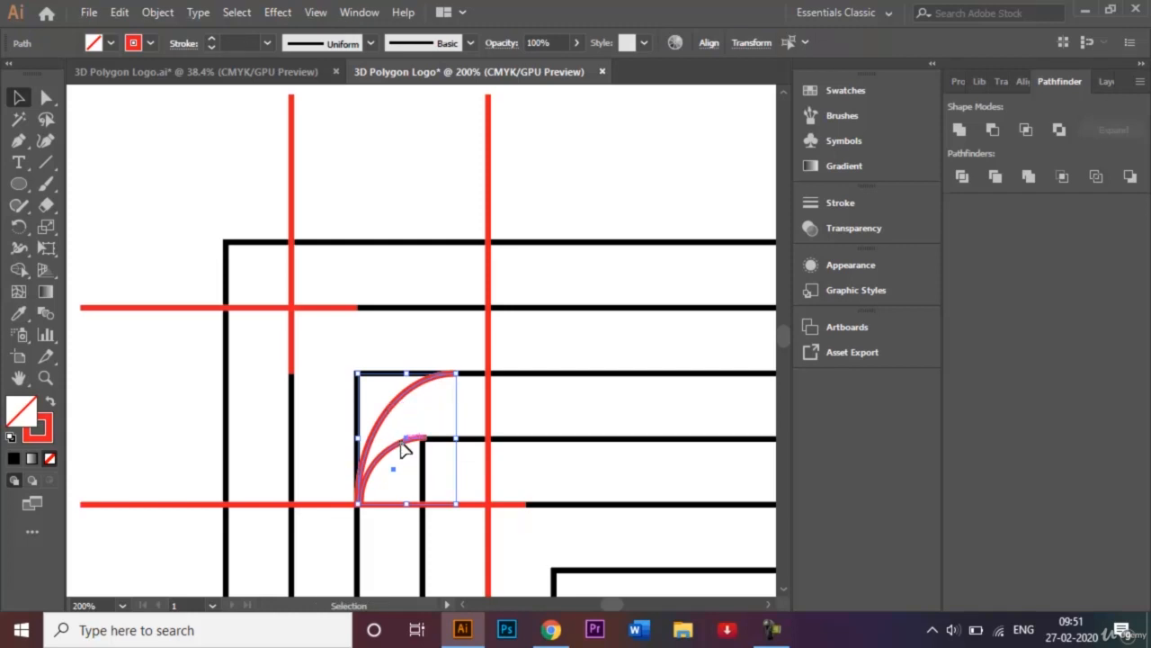
{"action": "left_click_drag", "start_coordinate": [405, 448], "coordinate": [537, 319]}
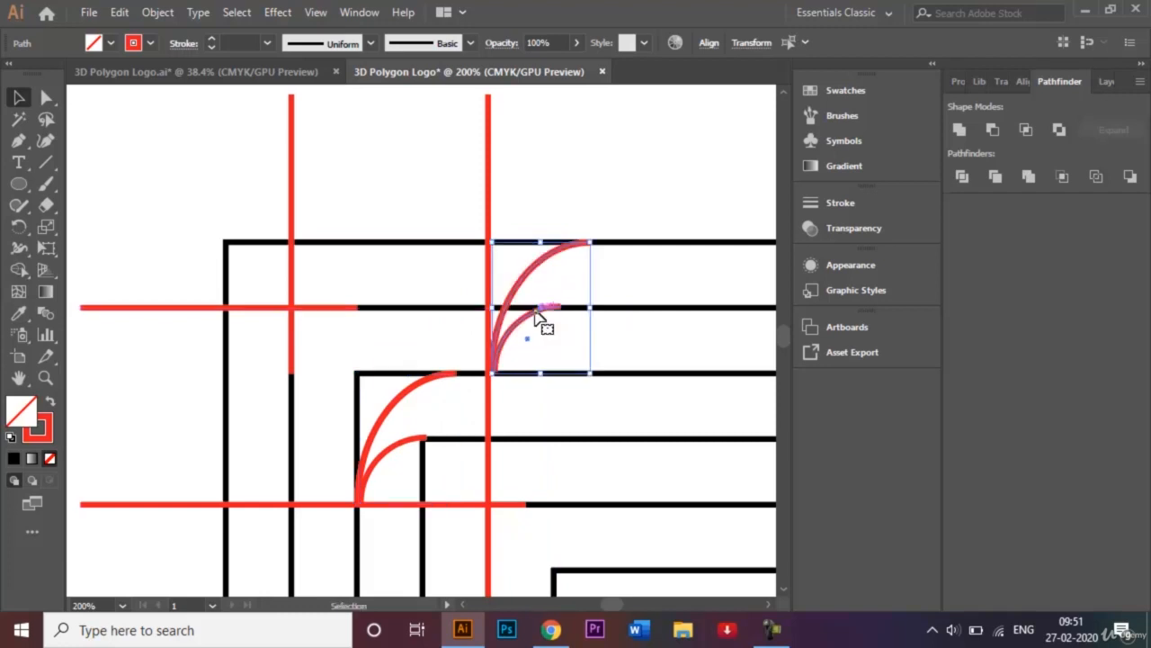
{"action": "left_click", "coordinate": [644, 209]}
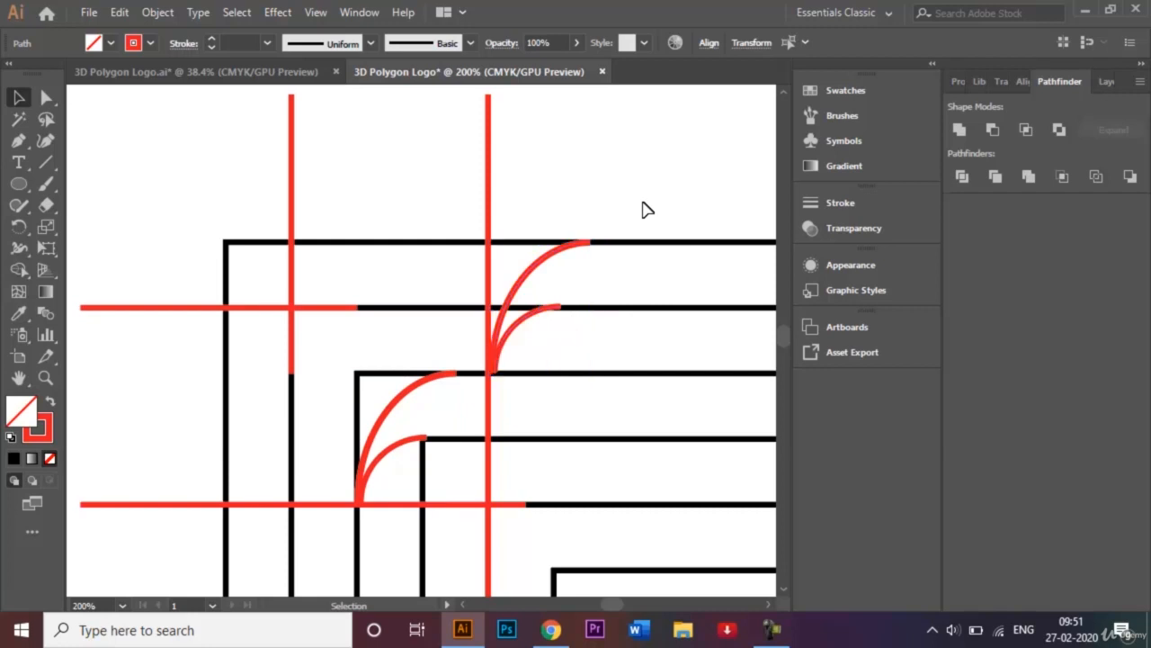
Step: Nudge the smaller arc of each pair slightly left so its lower end lines up with the larger arc's
{"action": "left_click", "coordinate": [517, 332]}
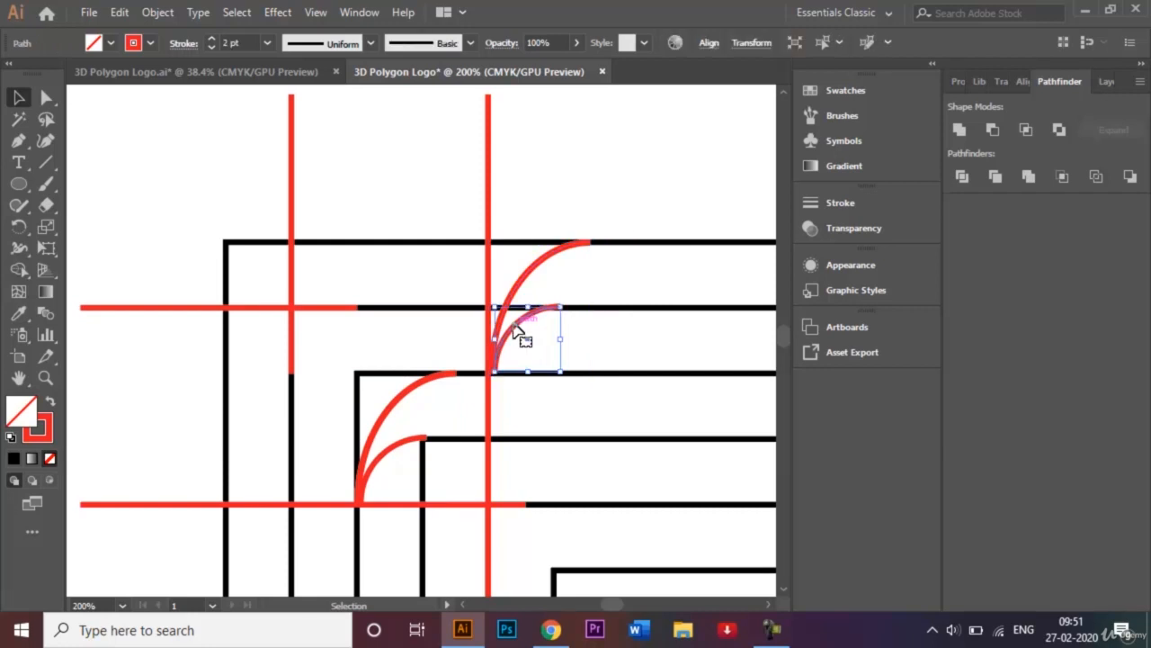
{"action": "key", "text": "Left"}
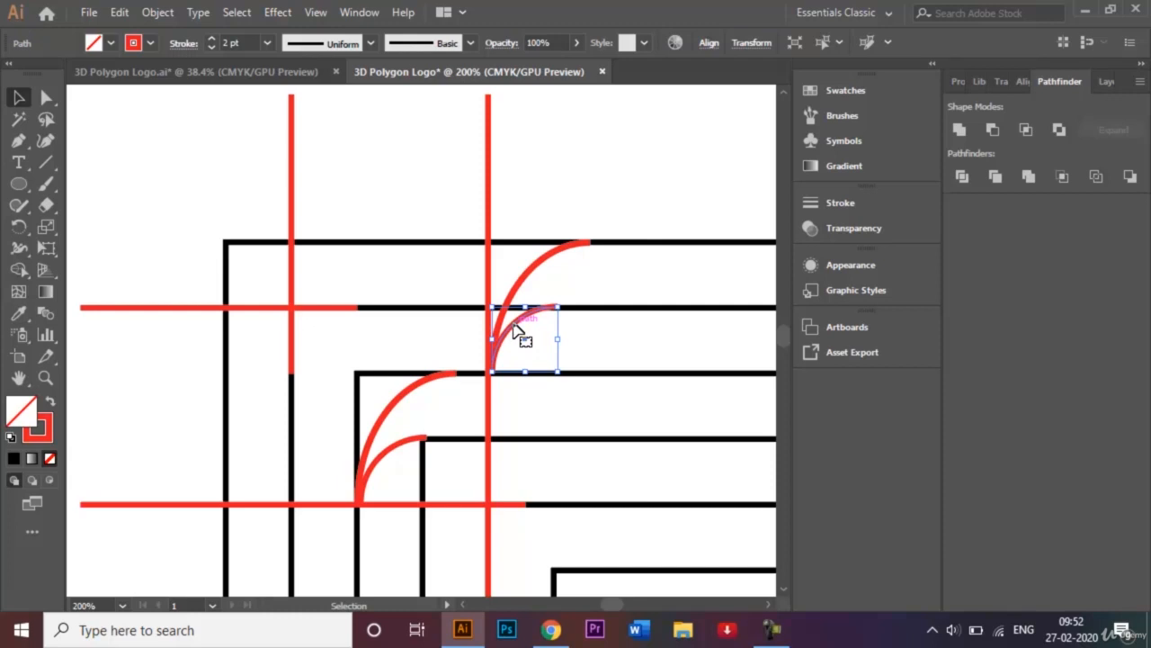
{"action": "left_click", "coordinate": [583, 209]}
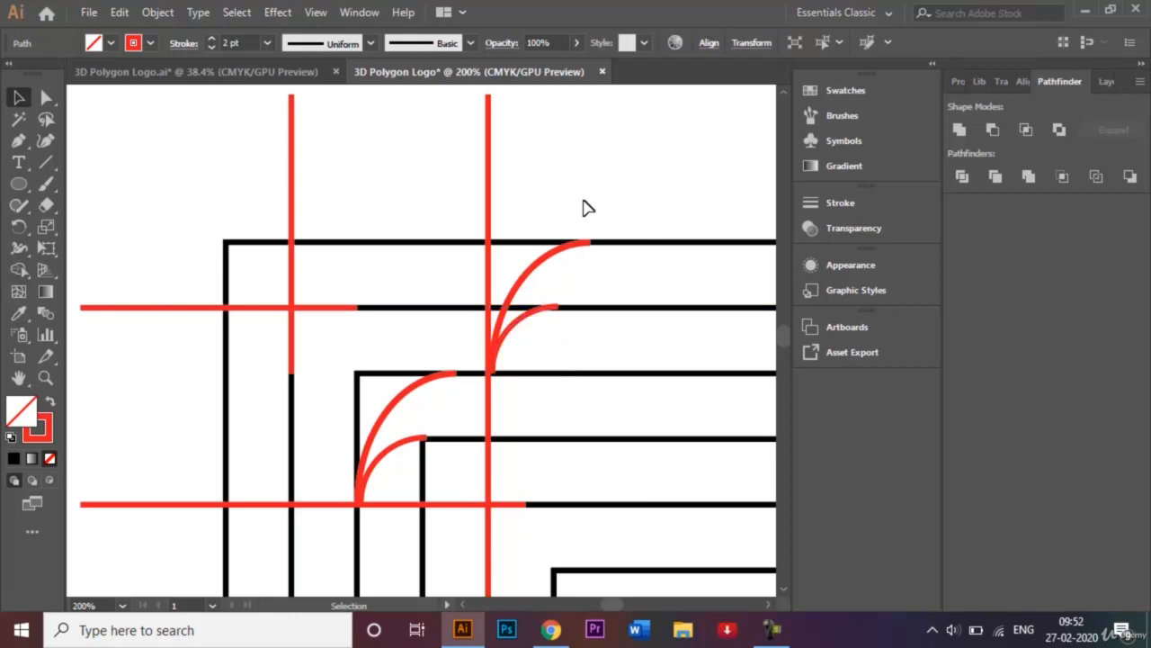
{"action": "left_click", "coordinate": [376, 475]}
{"action": "key", "text": "Left"}
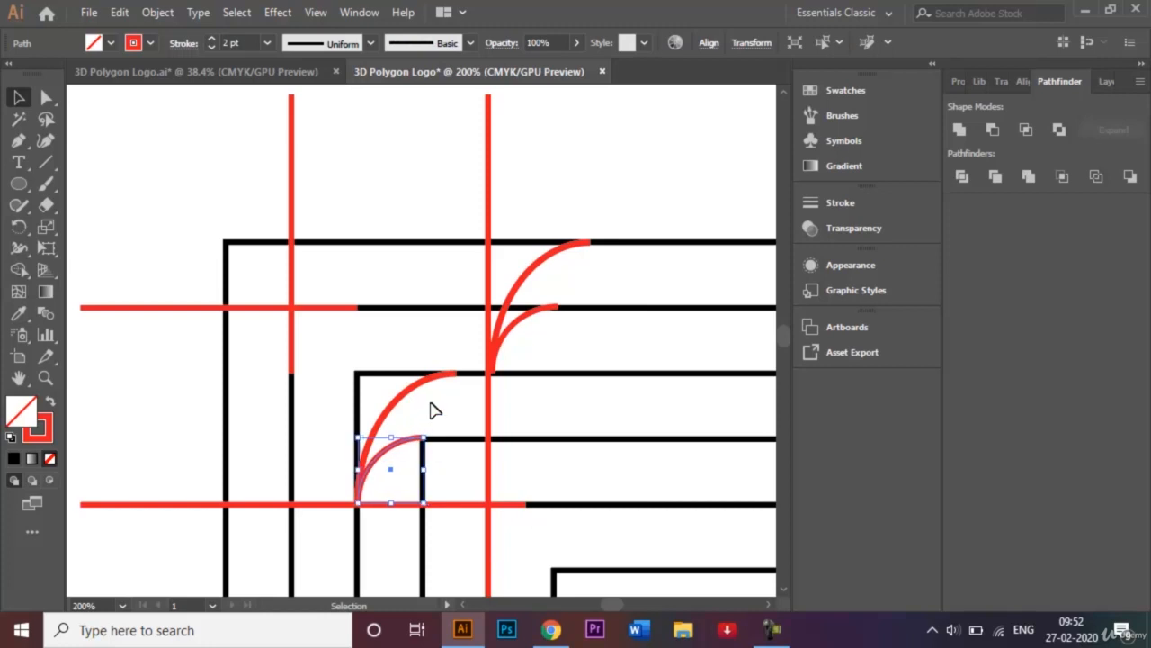
{"action": "left_click", "coordinate": [602, 206]}
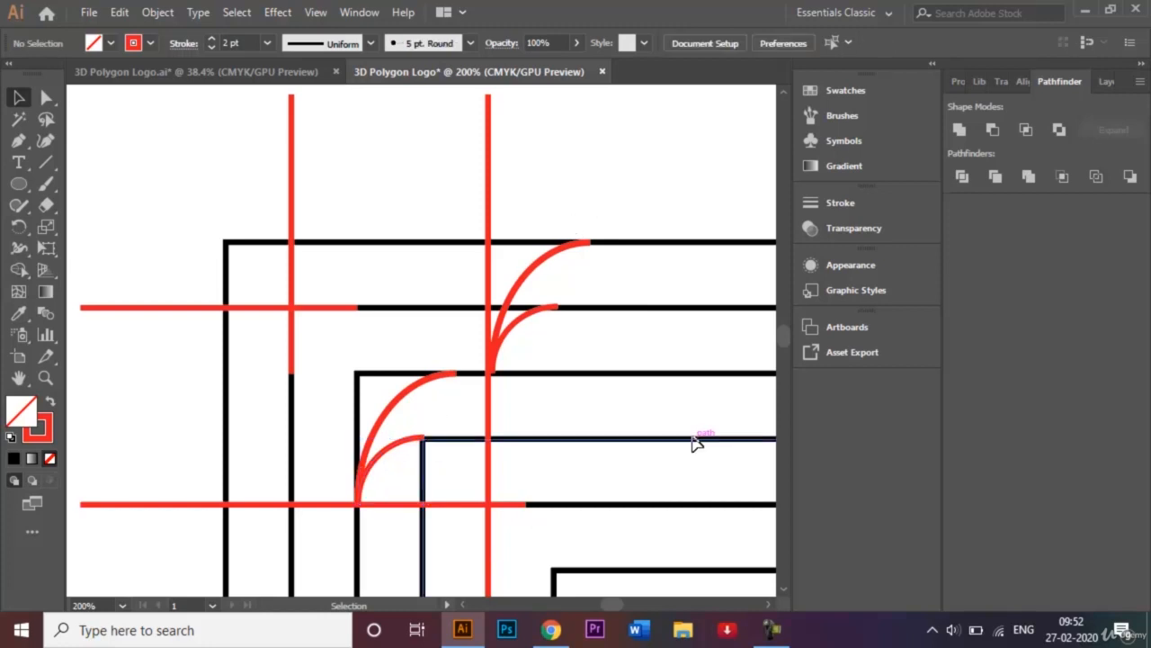
Step: Duplicate the upper larger arc over to the right pair of vertical red lines and reflect the copy across the vertical axis
{"action": "left_click", "coordinate": [769, 605]}
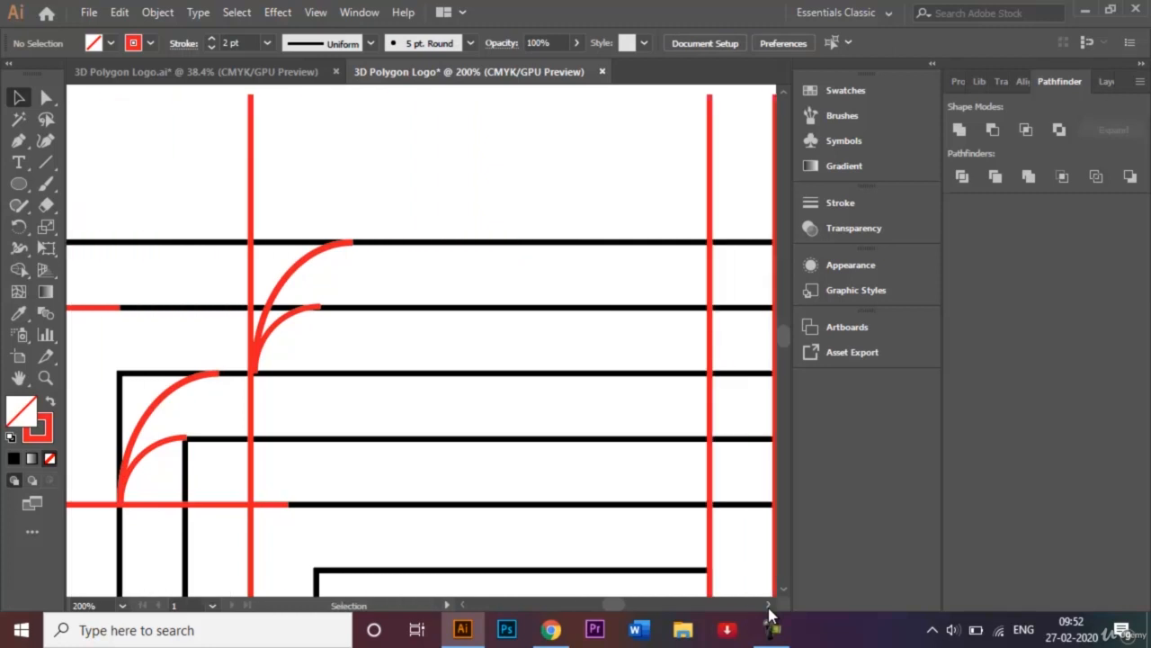
{"action": "left_click", "coordinate": [769, 605]}
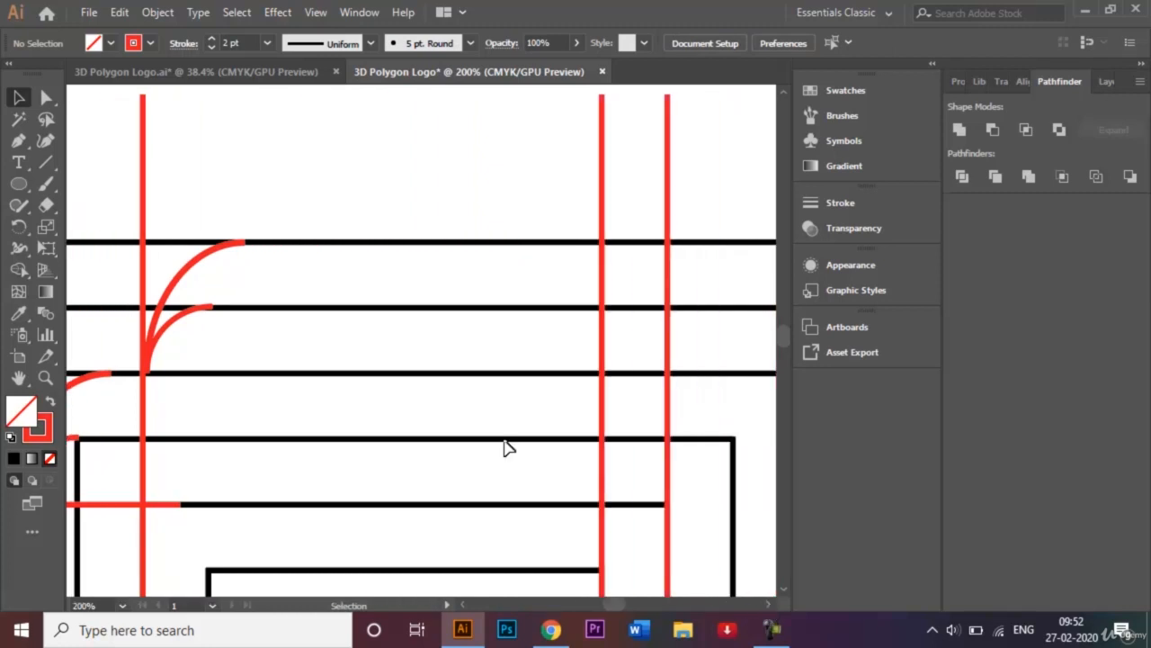
{"action": "left_click", "coordinate": [212, 257]}
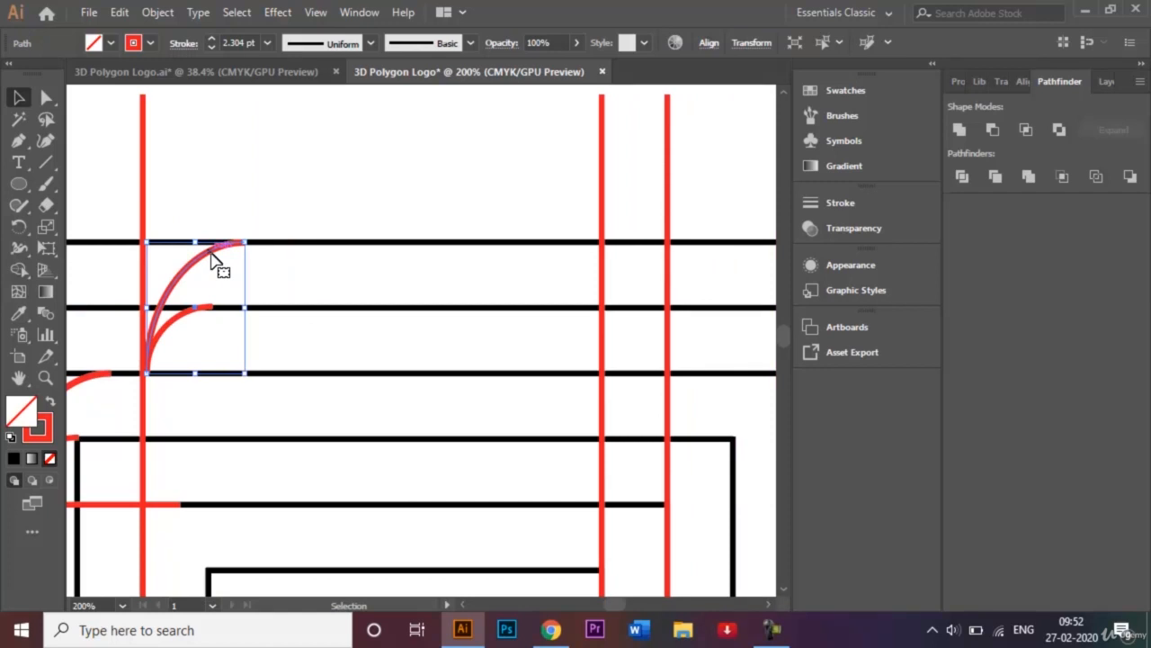
{"action": "left_click_drag", "start_coordinate": [213, 257], "coordinate": [609, 255]}
{"action": "right_click", "coordinate": [609, 253]}
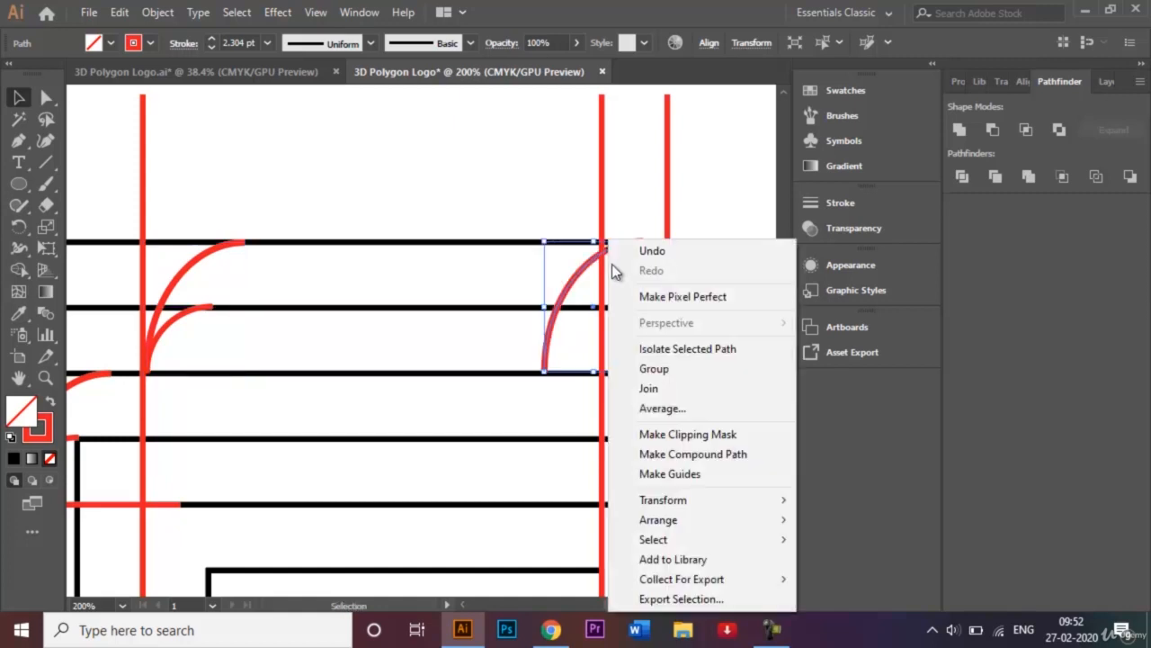
{"action": "mouse_move", "coordinate": [708, 500]}
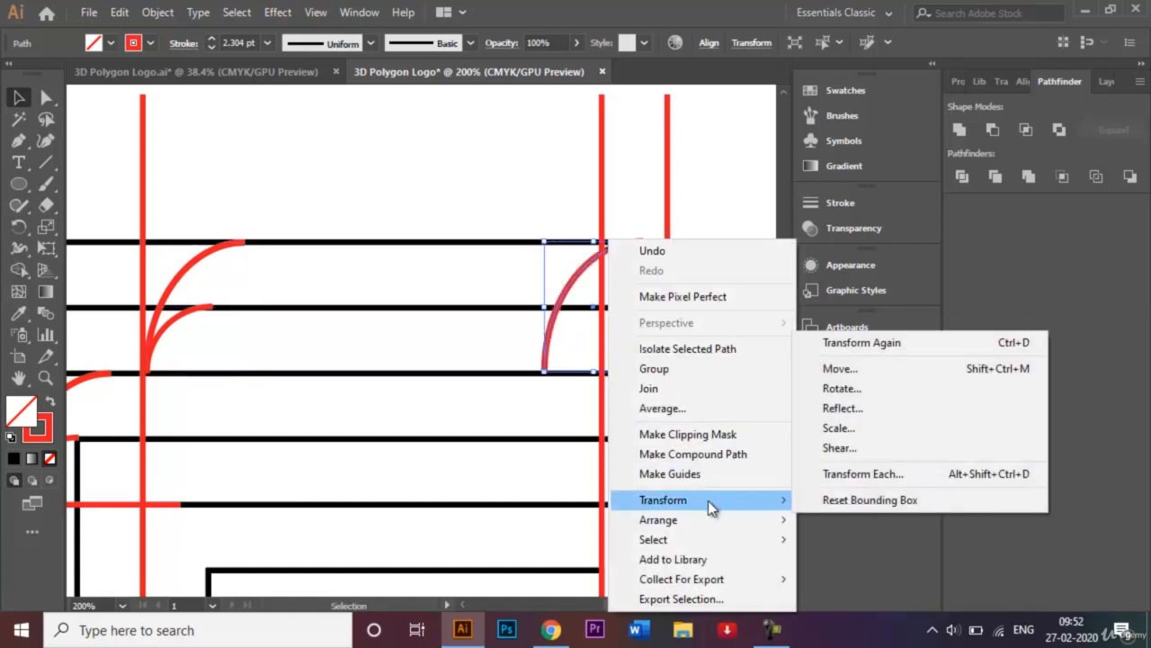
{"action": "left_click", "coordinate": [890, 411]}
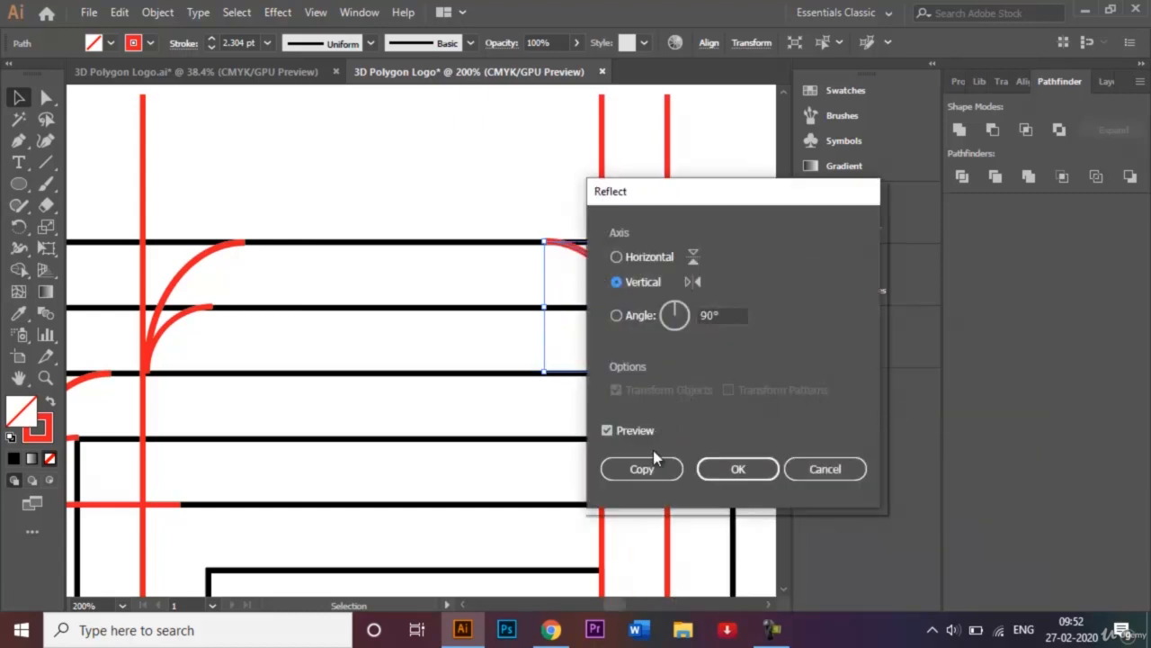
{"action": "left_click", "coordinate": [727, 468]}
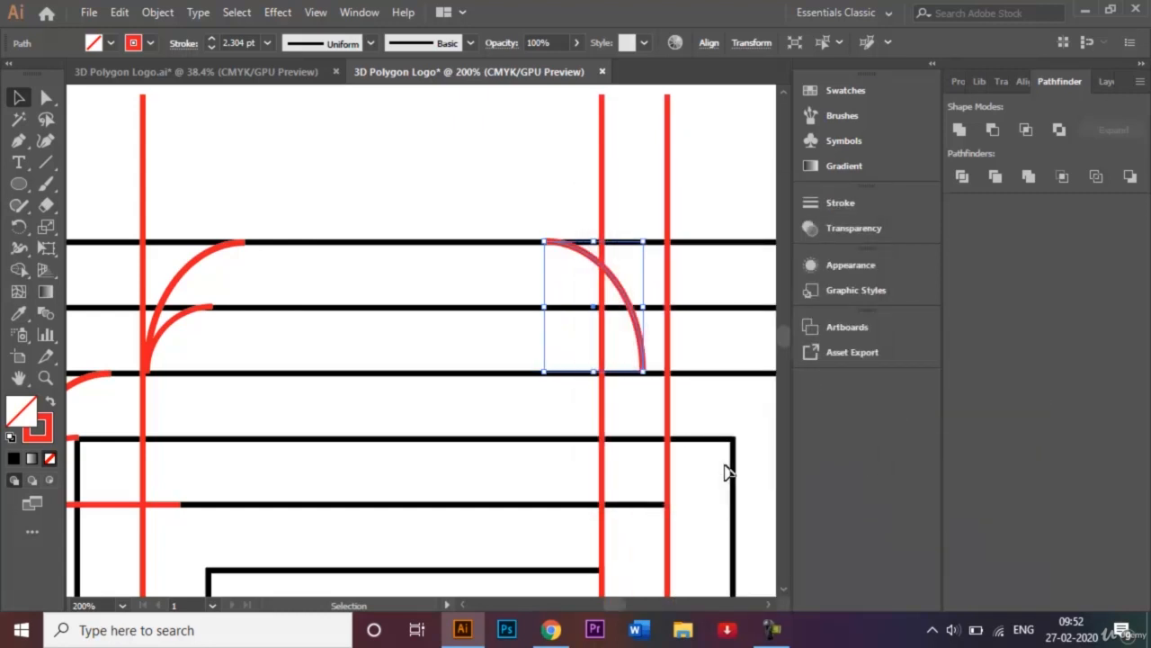
Step: Nudge the mirrored arc right until its lower end sits on the rightmost vertical red line, and deselect it
{"action": "key", "text": "Right"}
{"action": "key", "text": "Right"}
{"action": "key", "text": "Right"}
{"action": "key", "text": "Right"}
{"action": "key", "text": "Right"}
{"action": "key", "text": "Right"}
{"action": "key", "text": "Right"}
{"action": "key", "text": "Right"}
{"action": "key", "text": "Right"}
{"action": "key", "text": "Right"}
{"action": "key", "text": "Right"}
{"action": "key", "text": "Right"}
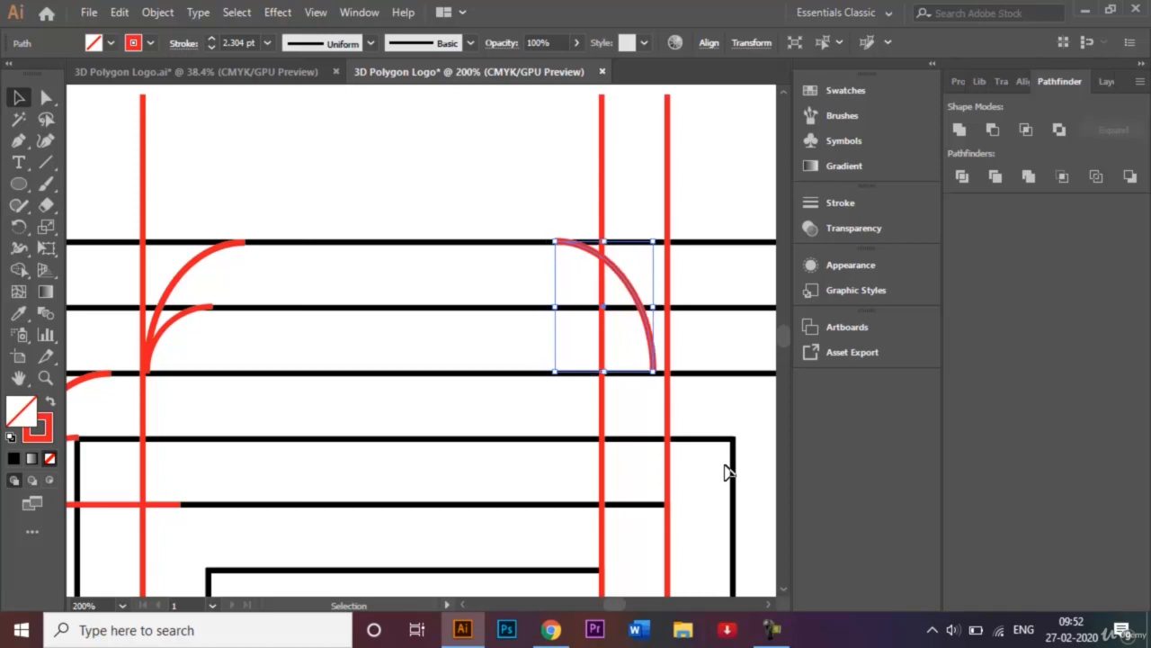
{"action": "key", "text": "Right"}
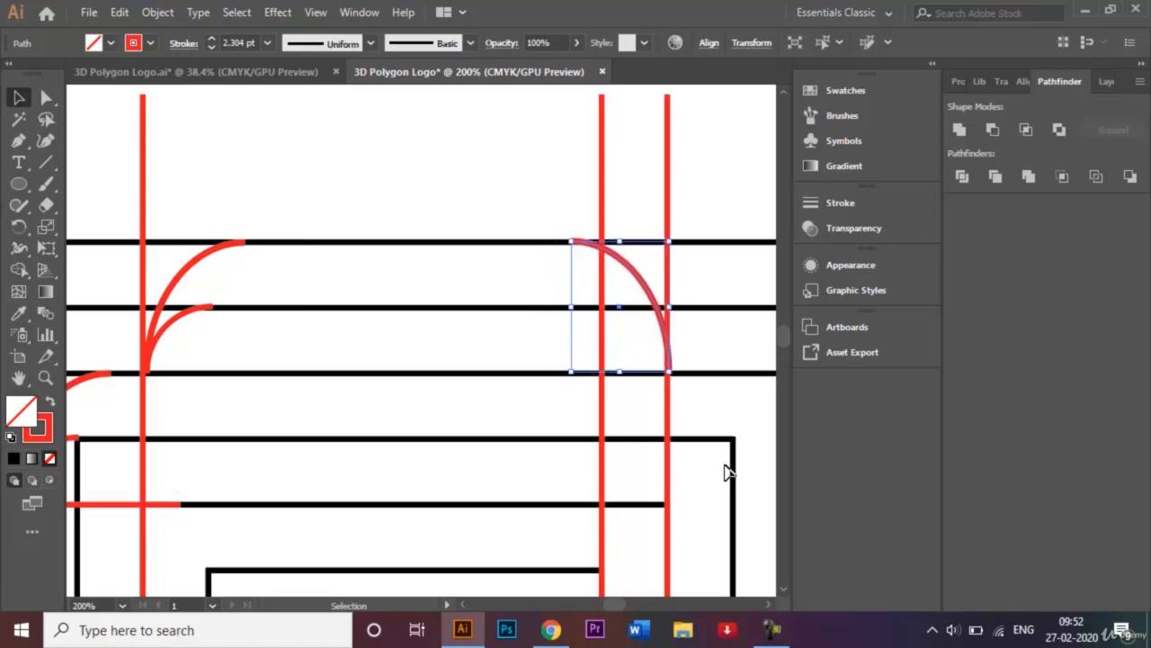
{"action": "key", "text": "Left"}
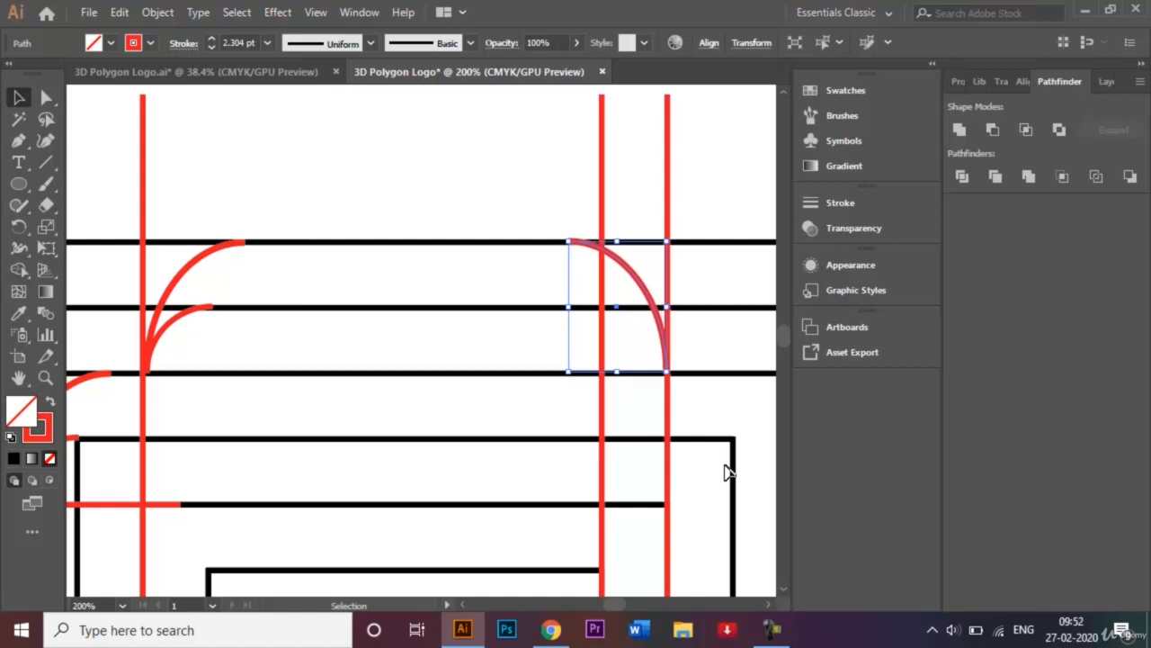
{"action": "left_click", "coordinate": [495, 163]}
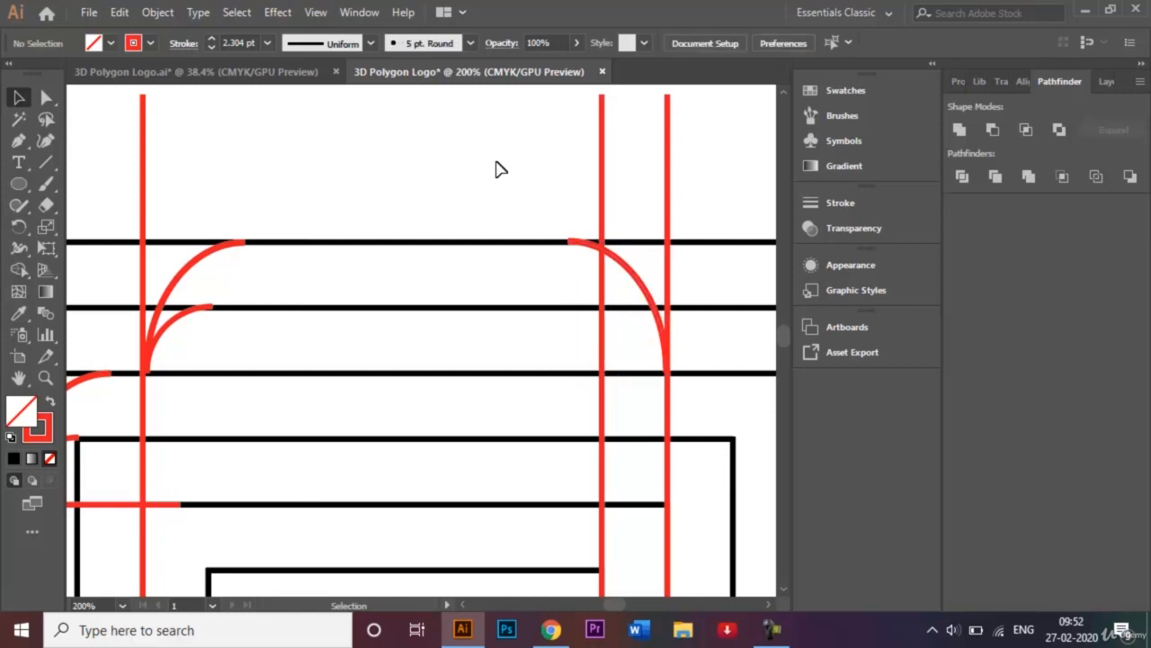
Step: Hide the horizontal blue line that runs out from the innermost square
{"action": "key", "text": "ctrl+0"}
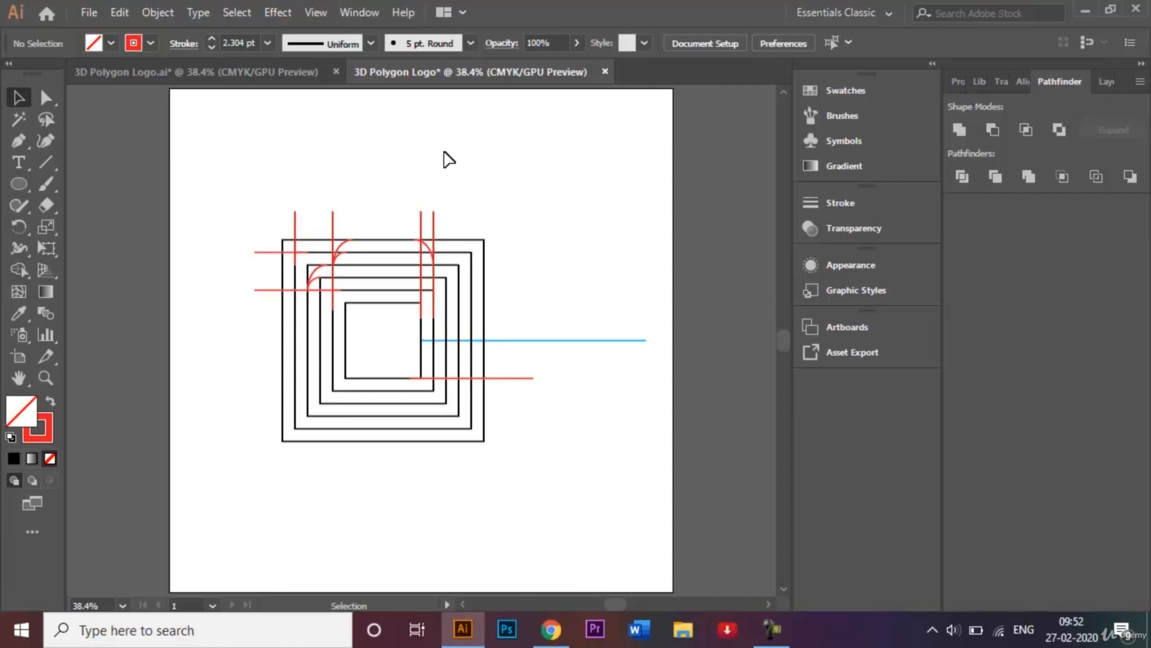
{"action": "left_click", "coordinate": [596, 342]}
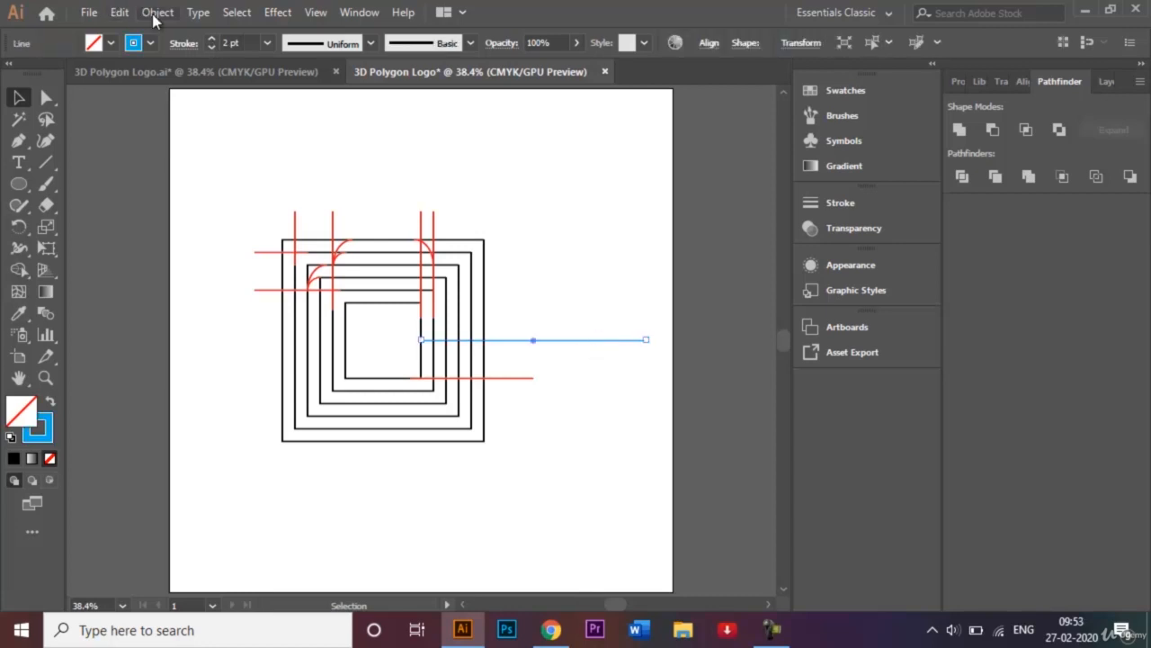
{"action": "left_click", "coordinate": [157, 13]}
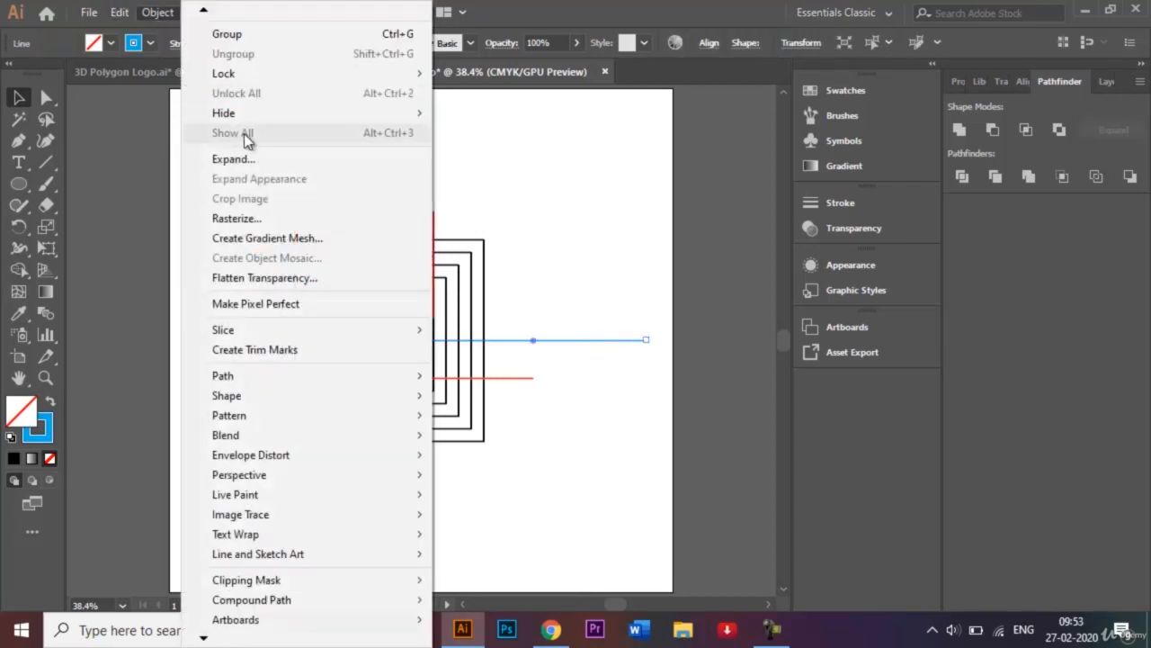
{"action": "mouse_move", "coordinate": [265, 116]}
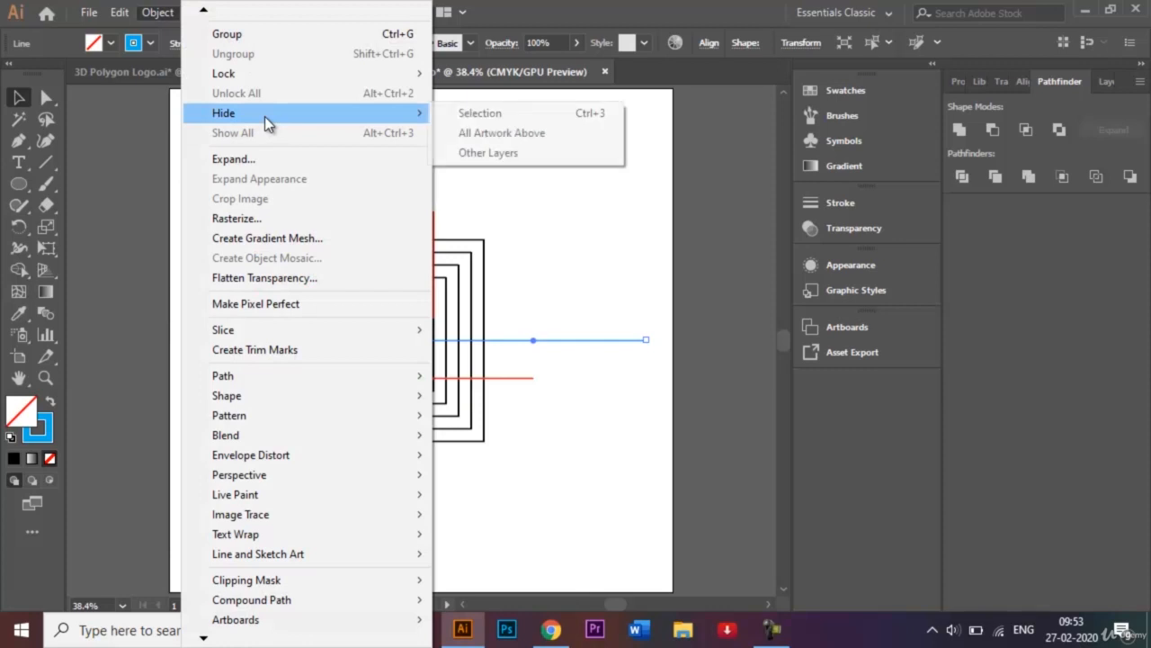
{"action": "left_click", "coordinate": [477, 114]}
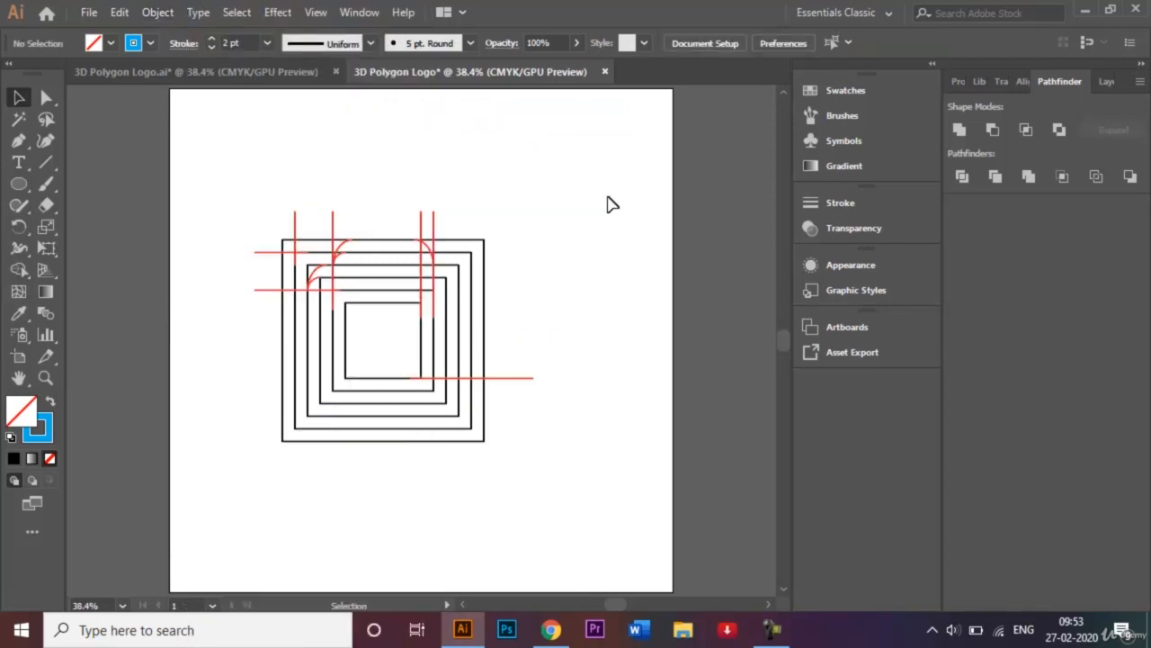
Step: Try to merge the uppermost band between the upper arcs into one CMYK Yellow region with Shape Builder
{"action": "left_click_drag", "start_coordinate": [240, 206], "coordinate": [541, 484]}
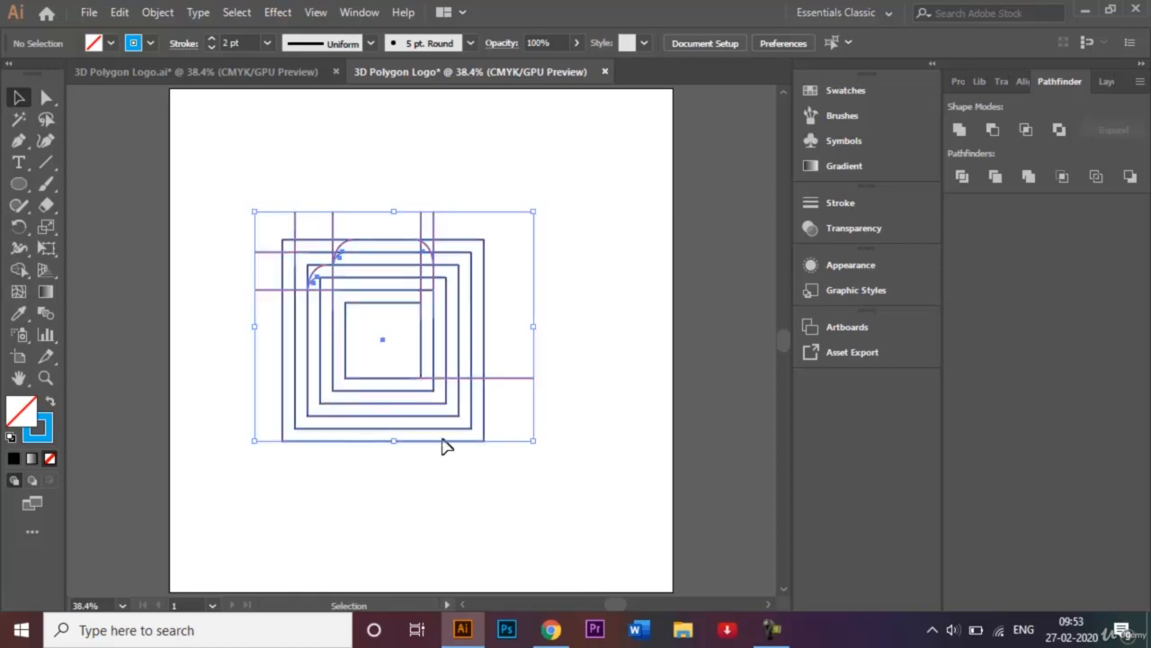
{"action": "left_click", "coordinate": [18, 269]}
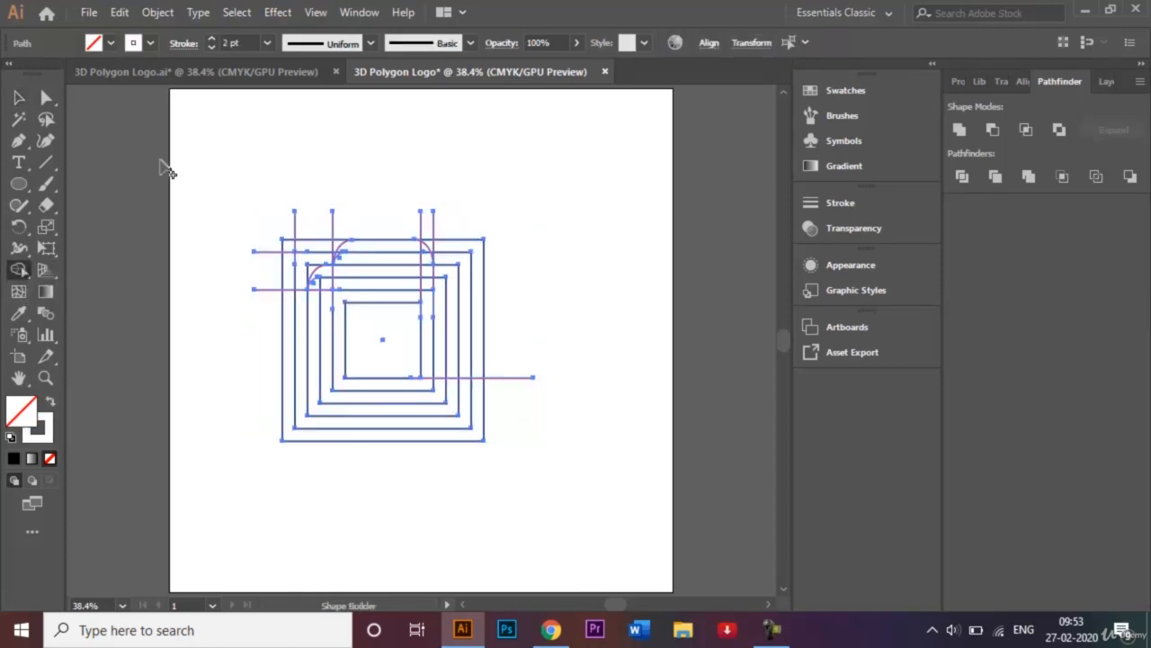
{"action": "left_click", "coordinate": [96, 47]}
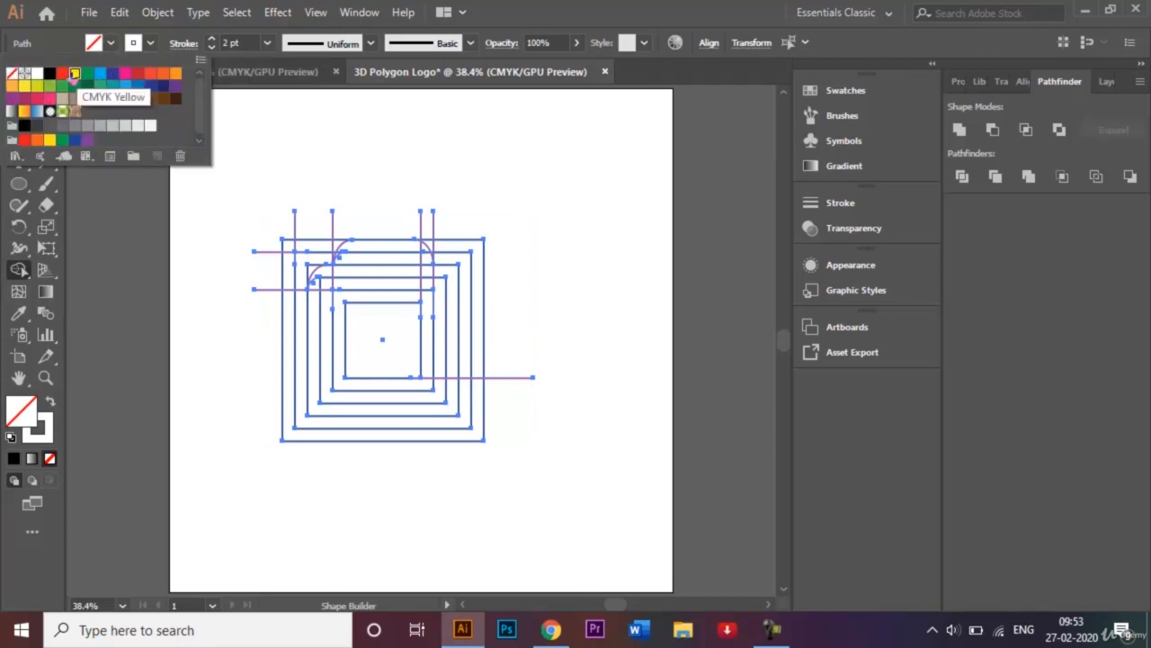
{"action": "left_click", "coordinate": [75, 72]}
{"action": "left_click", "coordinate": [341, 160]}
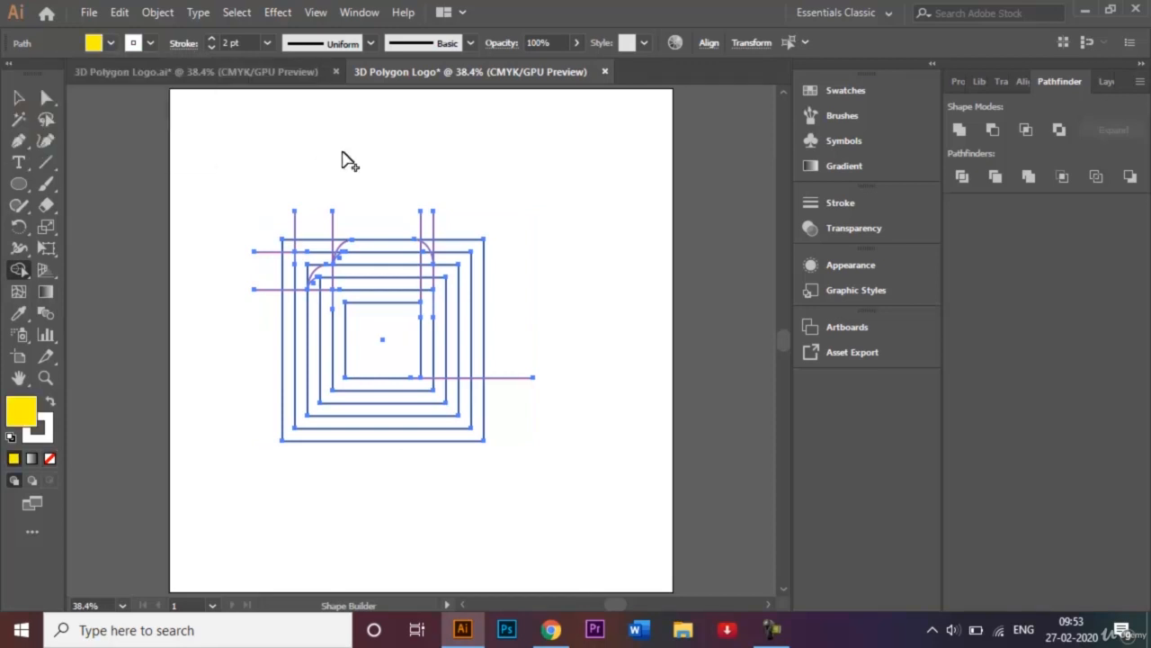
{"action": "key", "text": "ctrl+equal"}
{"action": "key", "text": "ctrl+equal"}
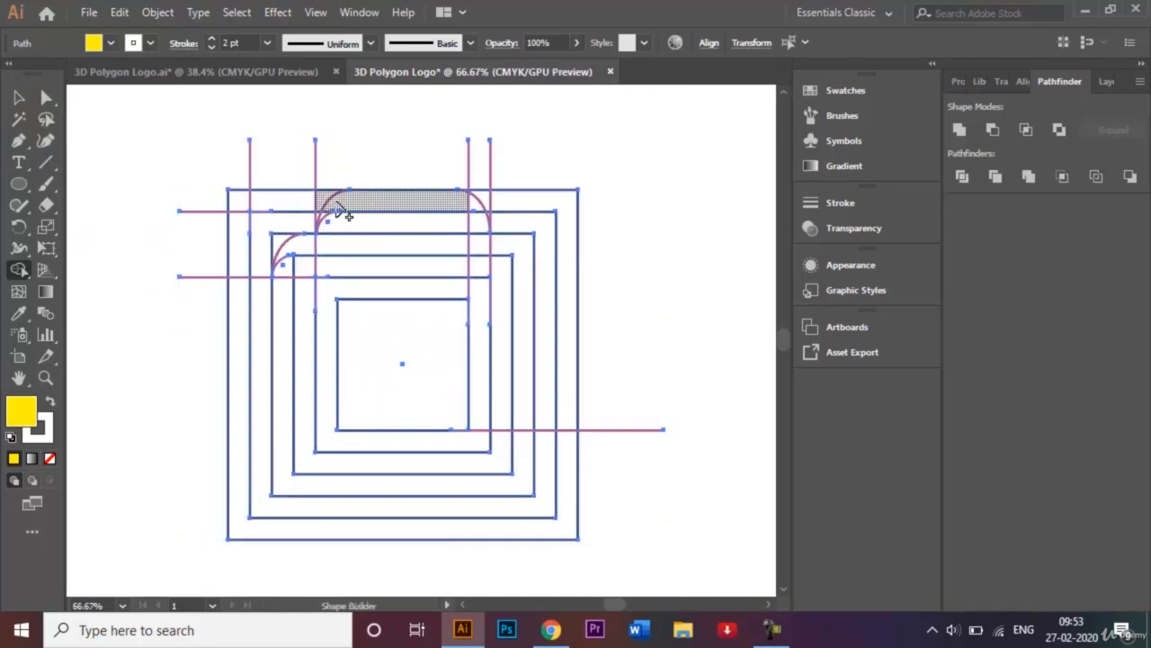
{"action": "mouse_move", "coordinate": [479, 209]}
{"action": "left_mouse_down"}
{"action": "mouse_move", "coordinate": [373, 214]}
{"action": "mouse_move", "coordinate": [326, 231]}
{"action": "left_mouse_up"}
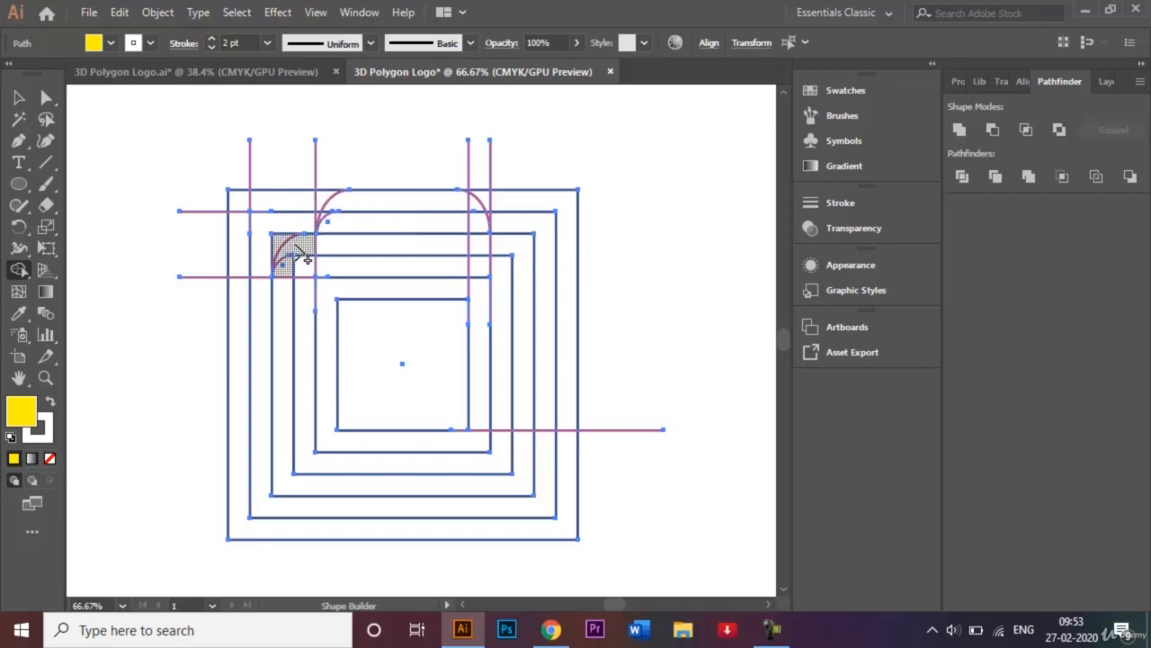
{"action": "left_click", "coordinate": [20, 97]}
{"action": "left_click", "coordinate": [160, 147]}
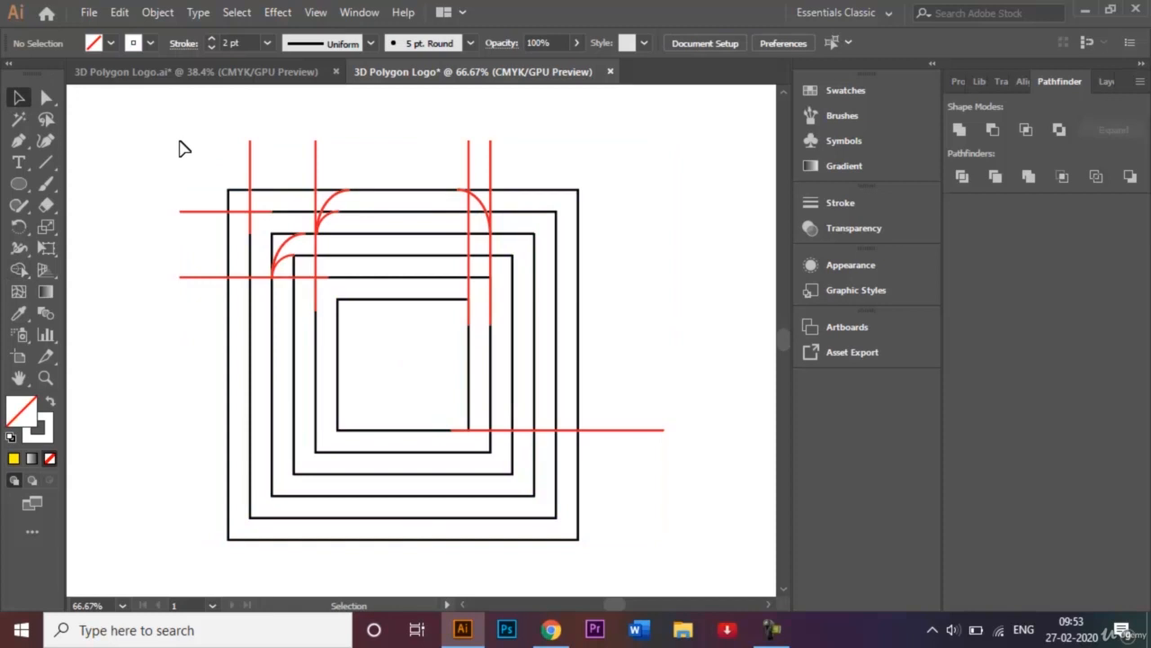
Step: Move the smaller arc of the lower-left pair slightly down so its upper end meets the corner of the adjoining square
{"action": "left_click_drag", "start_coordinate": [180, 142], "coordinate": [149, 221]}
{"action": "key", "text": "ctrl+="}
{"action": "key", "text": "ctrl+="}
{"action": "key", "text": "ctrl+="}
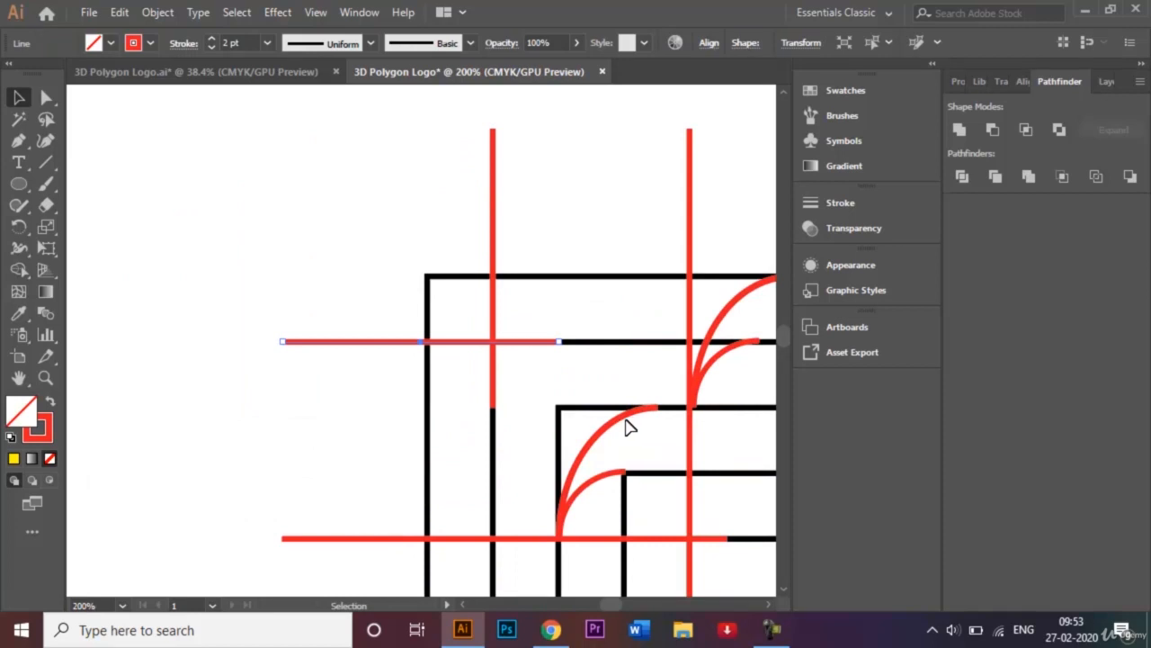
{"action": "left_click", "coordinate": [616, 472]}
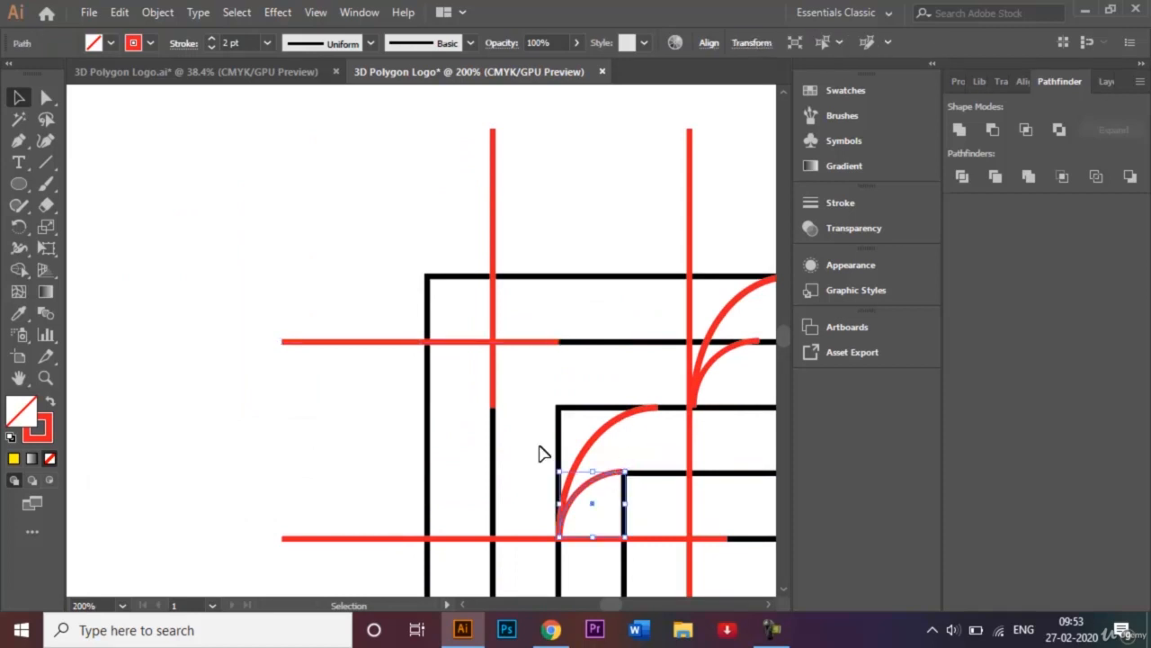
{"action": "key", "text": "Down"}
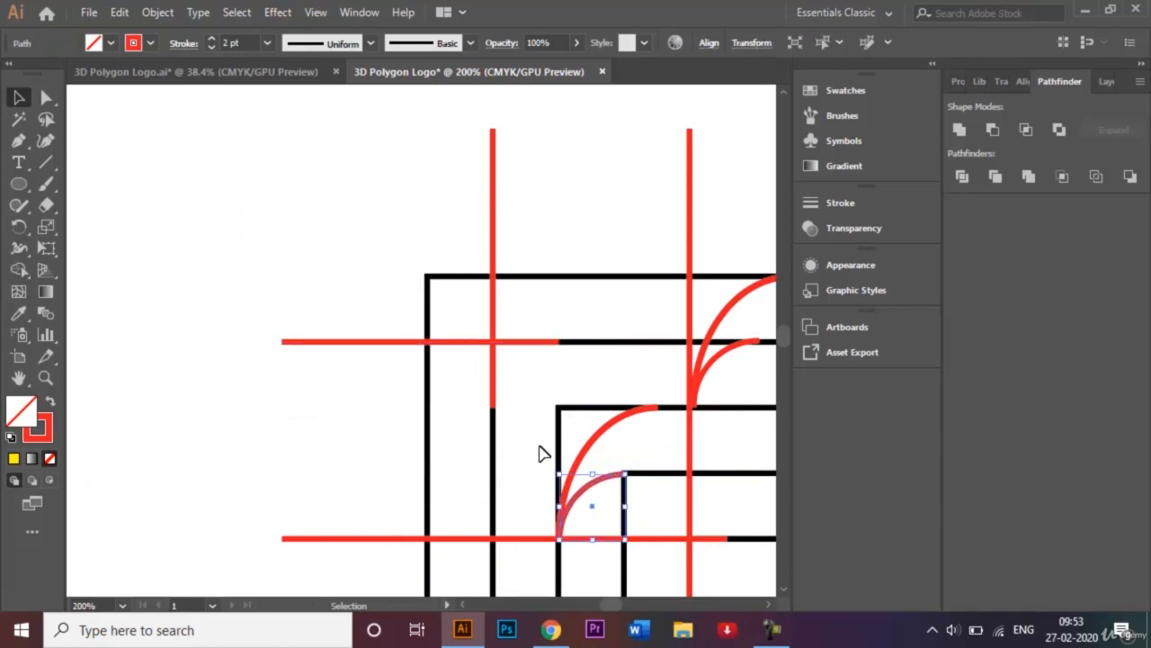
{"action": "key", "text": "ctrl+equal"}
{"action": "key", "text": "ctrl+equal"}
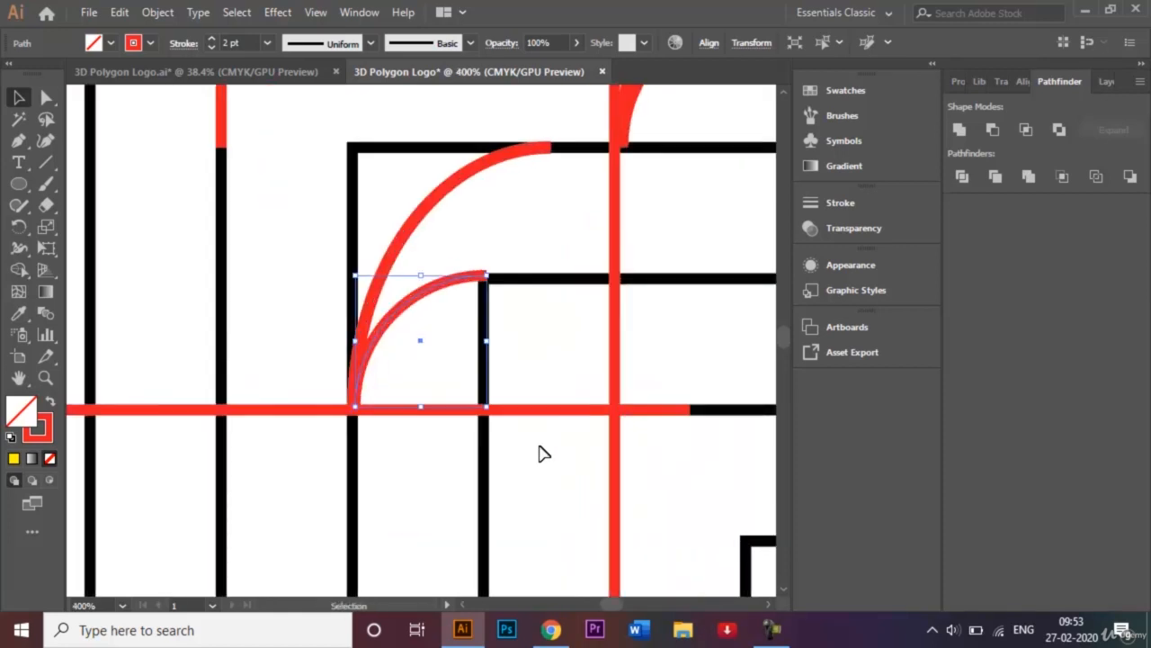
{"action": "left_click", "coordinate": [46, 98]}
{"action": "left_click", "coordinate": [487, 275]}
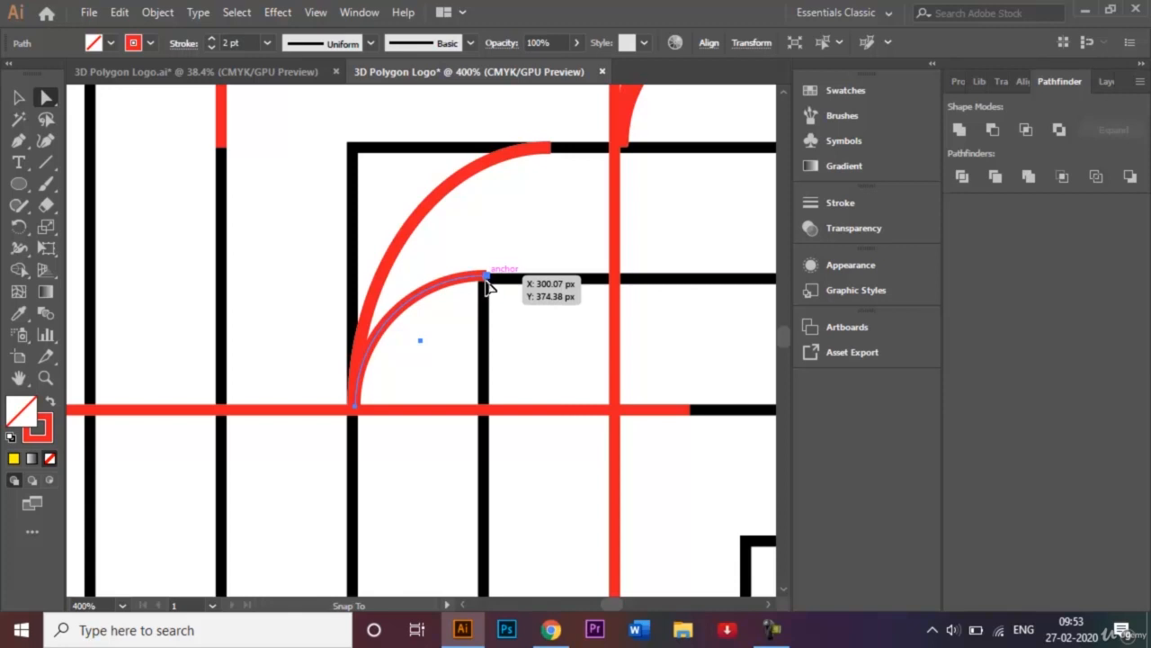
{"action": "left_click_drag", "start_coordinate": [485, 280], "coordinate": [487, 288]}
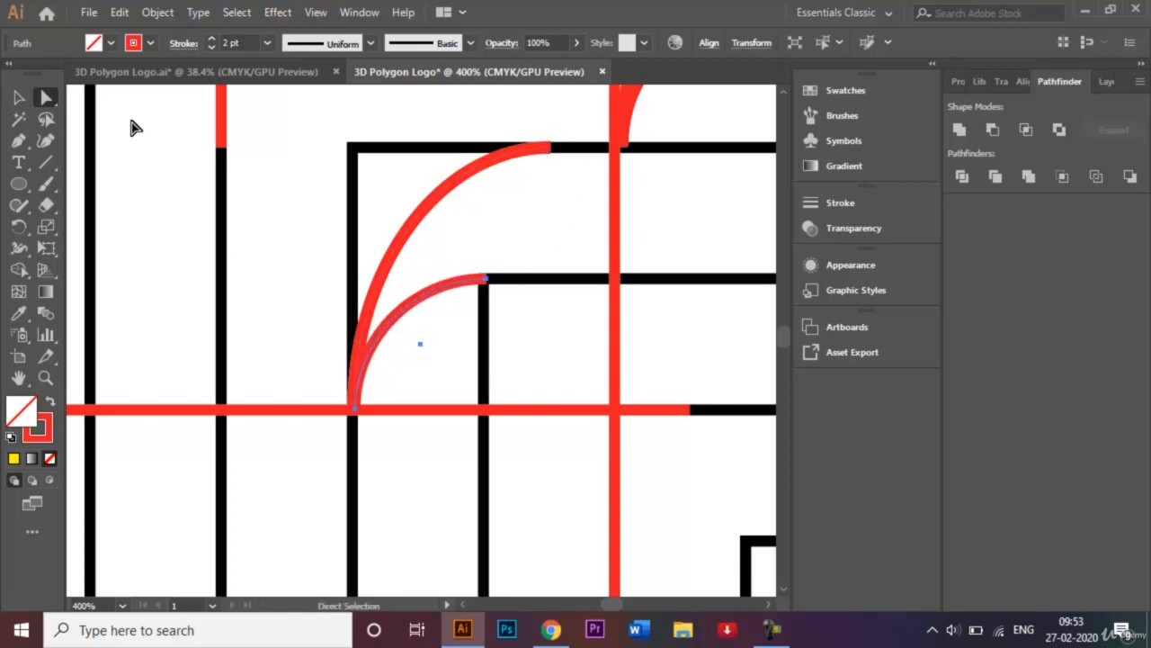
{"action": "left_click", "coordinate": [19, 97]}
{"action": "left_click", "coordinate": [304, 112]}
{"action": "mouse_move", "coordinate": [286, 105]}
{"action": "left_mouse_down"}
{"action": "mouse_move", "coordinate": [357, 178]}
{"action": "mouse_move", "coordinate": [733, 457]}
{"action": "left_mouse_up"}
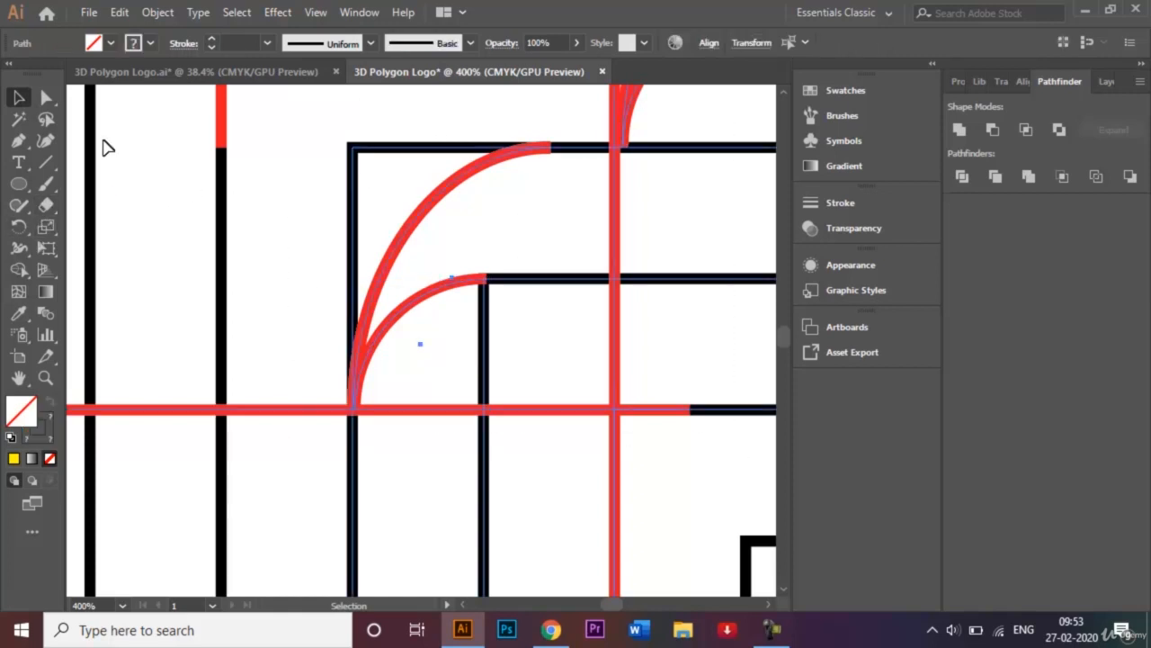
{"action": "left_click", "coordinate": [18, 269]}
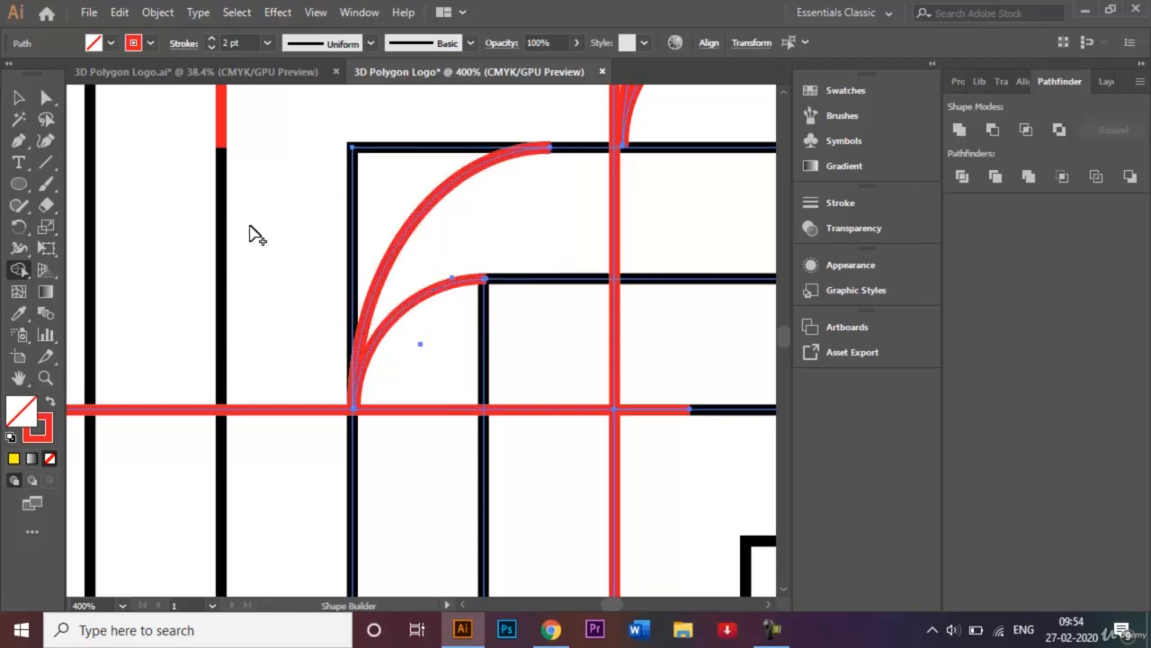
{"action": "left_click", "coordinate": [20, 101]}
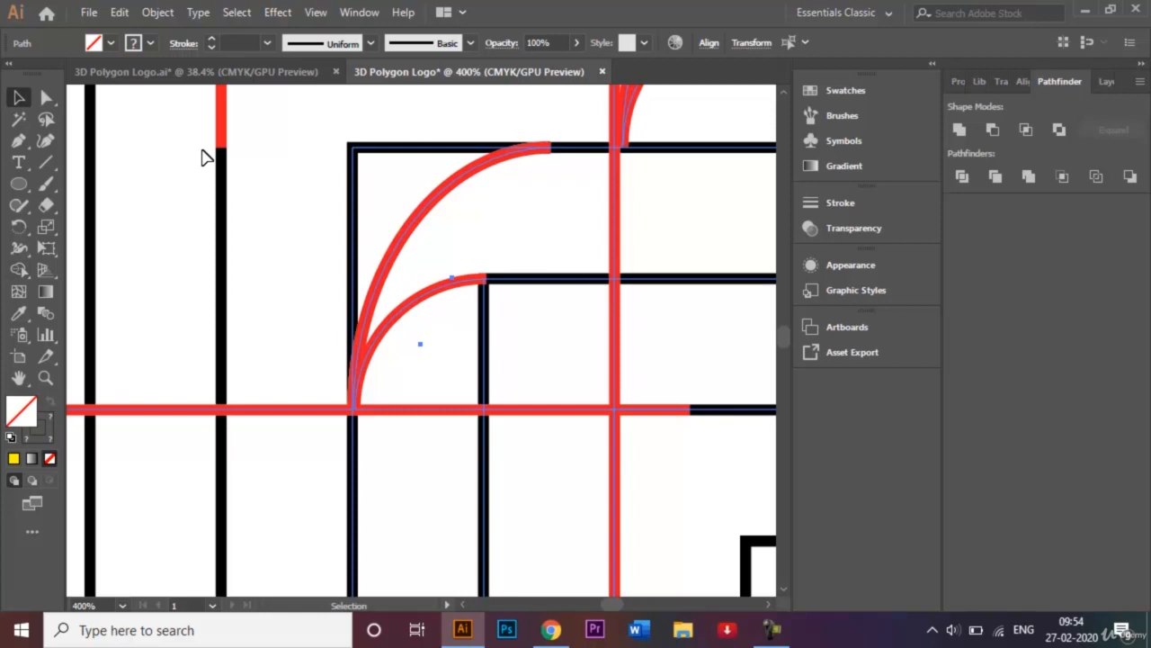
{"action": "left_click", "coordinate": [288, 190]}
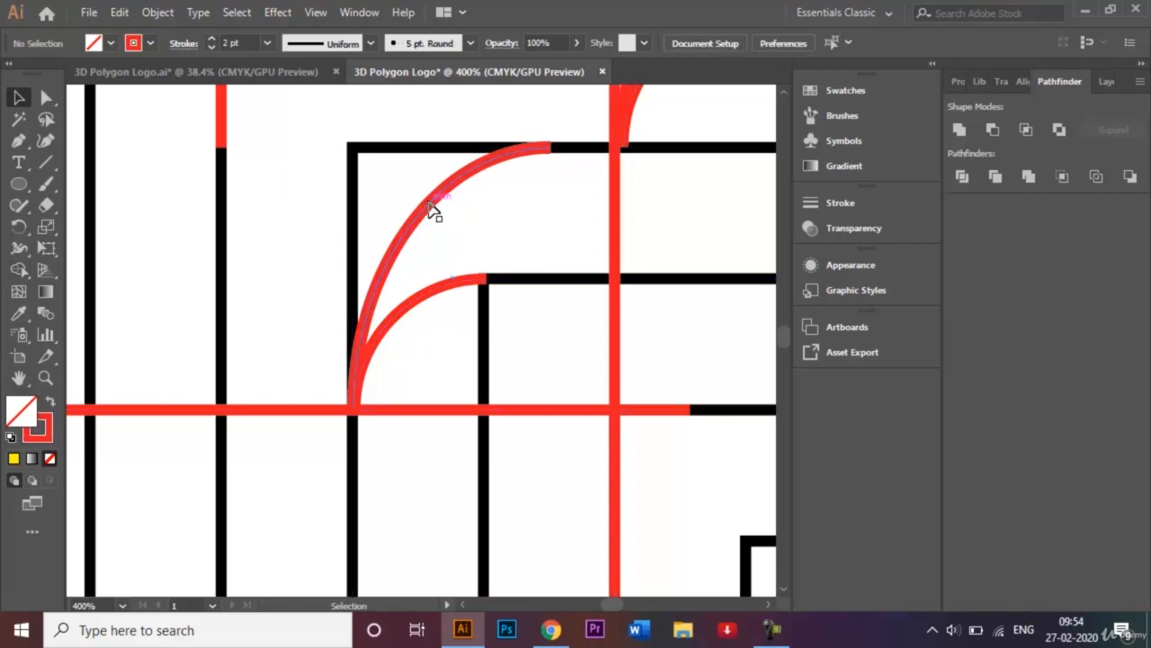
Step: Adjust the lower anchor point of the larger arc in the lower-left pair to meet the red horizontal line, and deselect it
{"action": "left_click", "coordinate": [435, 210]}
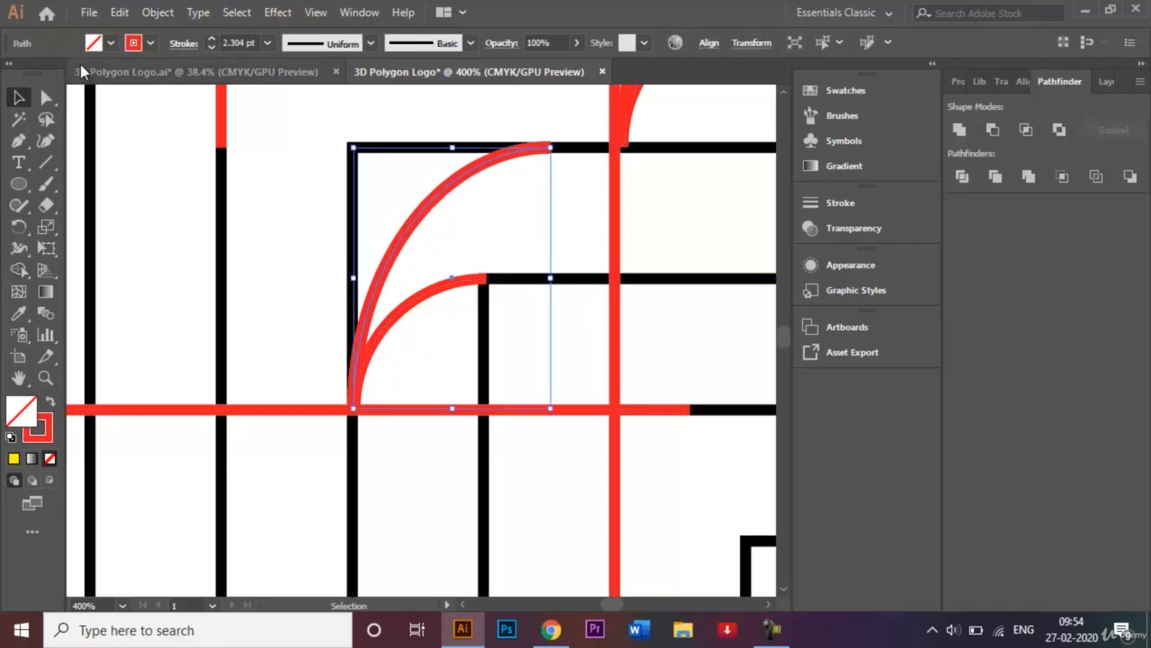
{"action": "left_click", "coordinate": [47, 97]}
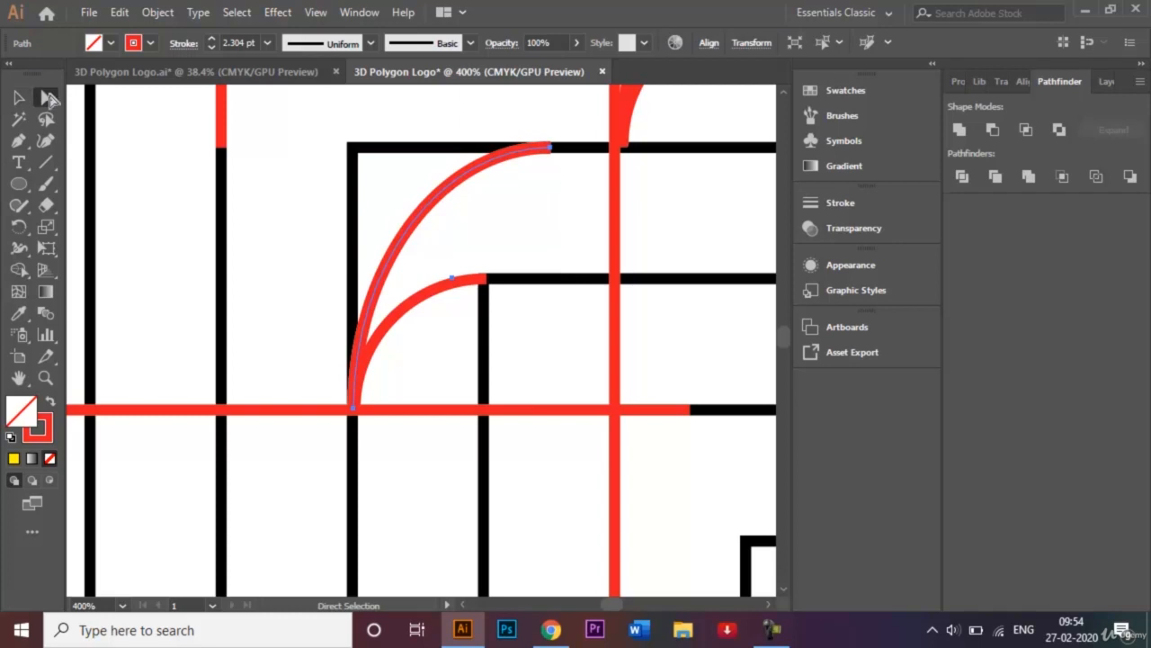
{"action": "left_click", "coordinate": [357, 414]}
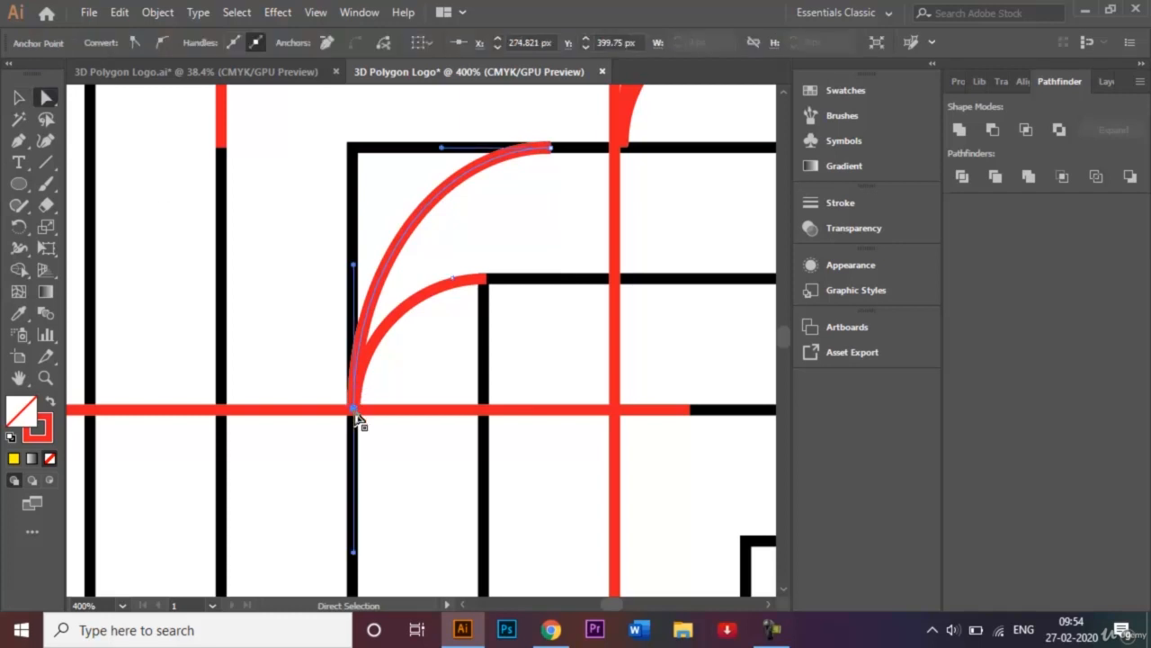
{"action": "left_click_drag", "start_coordinate": [355, 414], "coordinate": [356, 414]}
{"action": "left_click", "coordinate": [19, 97]}
{"action": "left_click", "coordinate": [441, 123]}
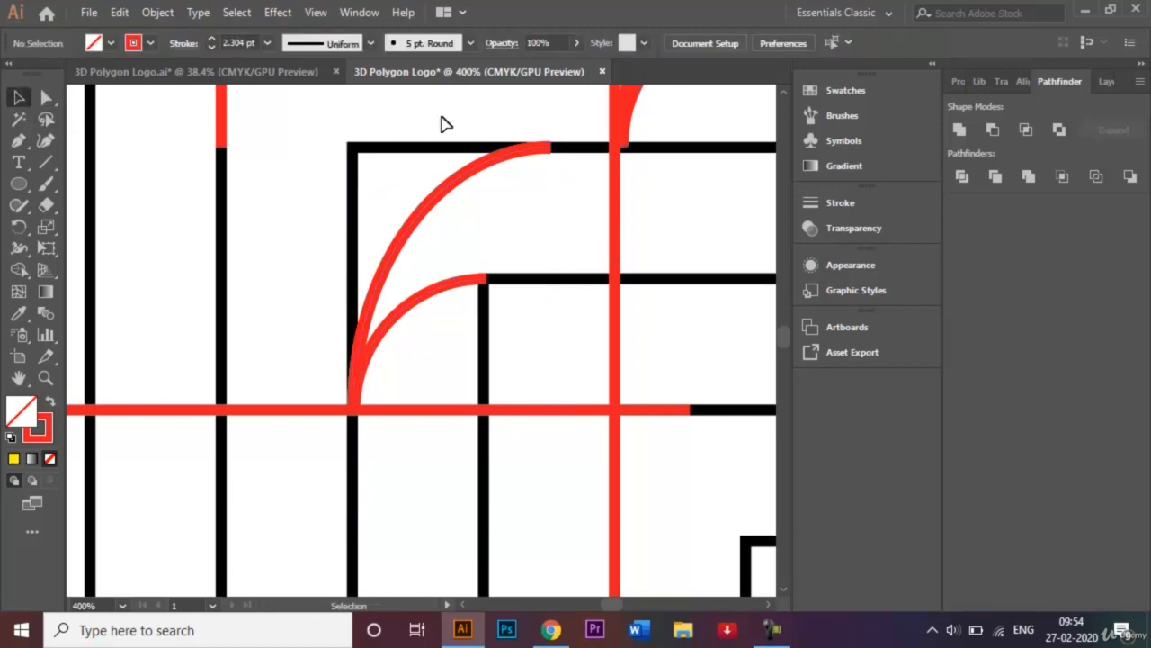
{"action": "key", "text": "ctrl+minus"}
{"action": "key", "text": "ctrl+minus"}
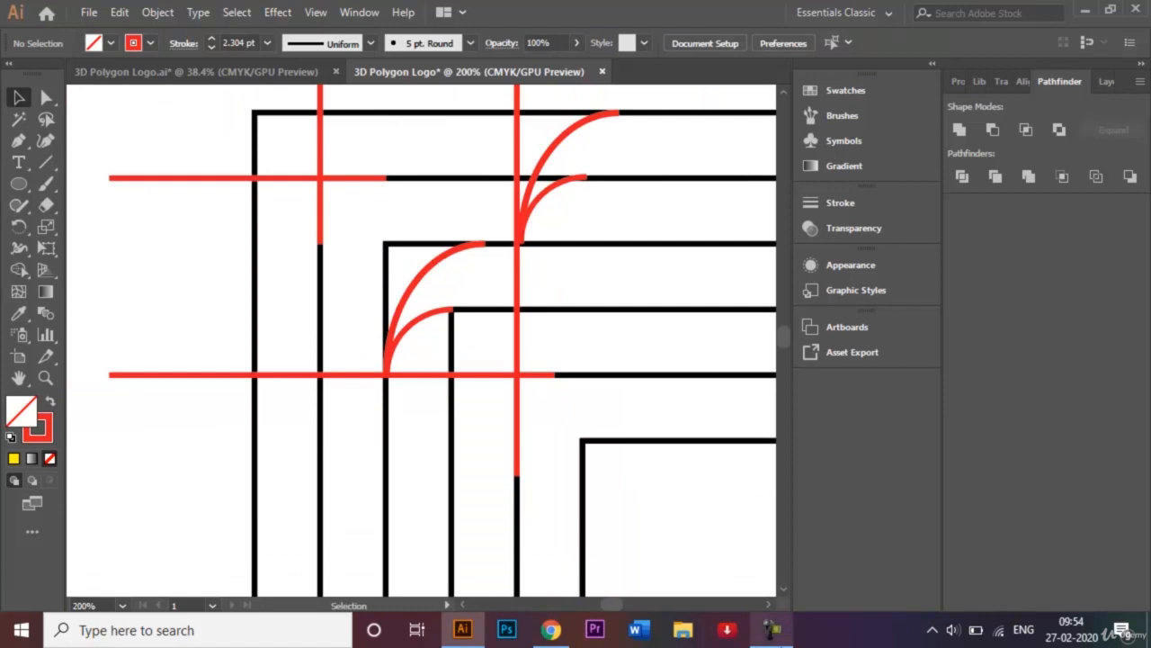
{"action": "key", "text": "F9"}
{"action": "left_click", "coordinate": [1061, 547]}
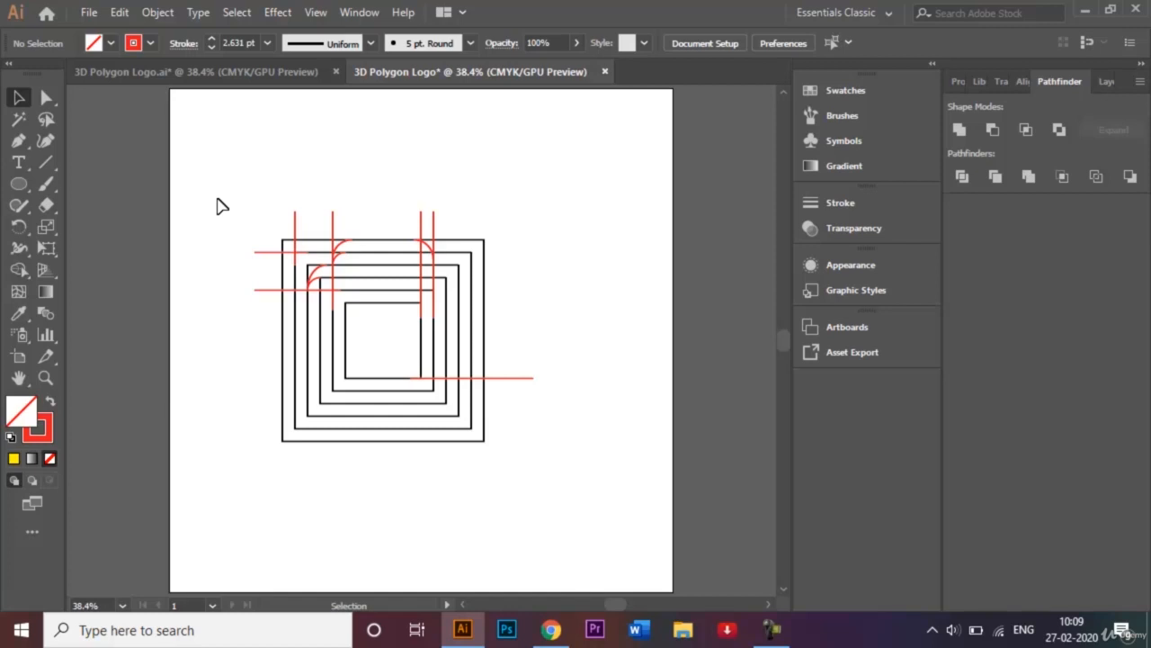
Step: With all artwork selected, use Shape Builder to merge the upper arched band and the right vertical strip into one CMYK Yellow shape
{"action": "left_click_drag", "start_coordinate": [218, 200], "coordinate": [532, 470]}
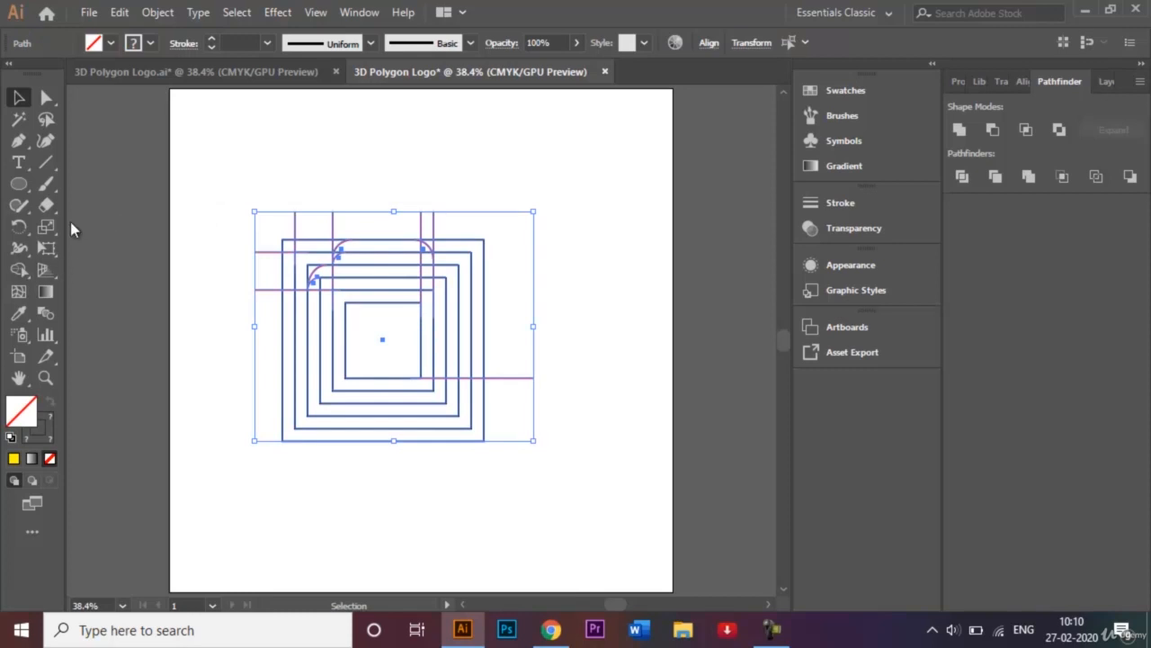
{"action": "left_click", "coordinate": [25, 273]}
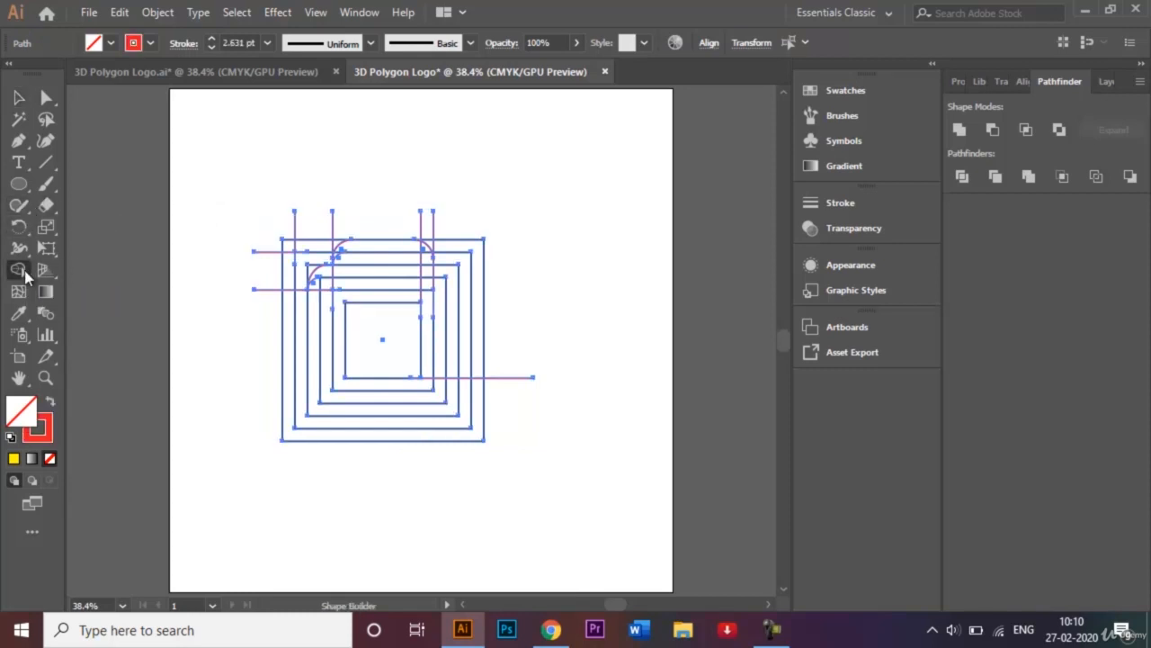
{"action": "left_click", "coordinate": [111, 45]}
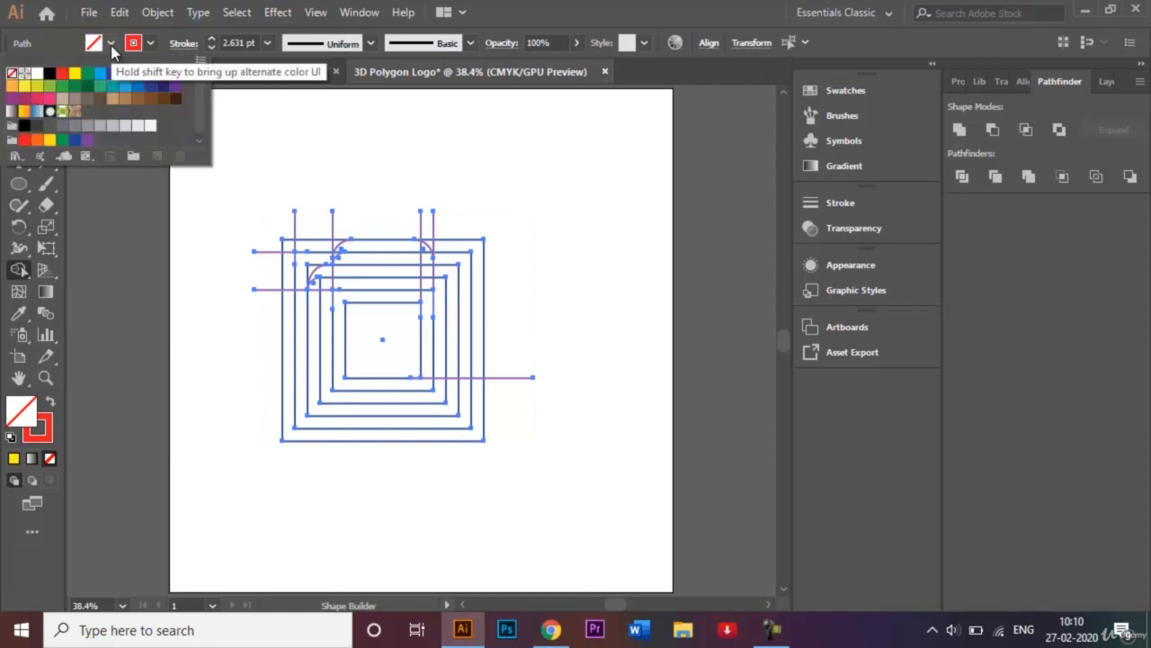
{"action": "left_click", "coordinate": [76, 74]}
{"action": "left_click", "coordinate": [305, 164]}
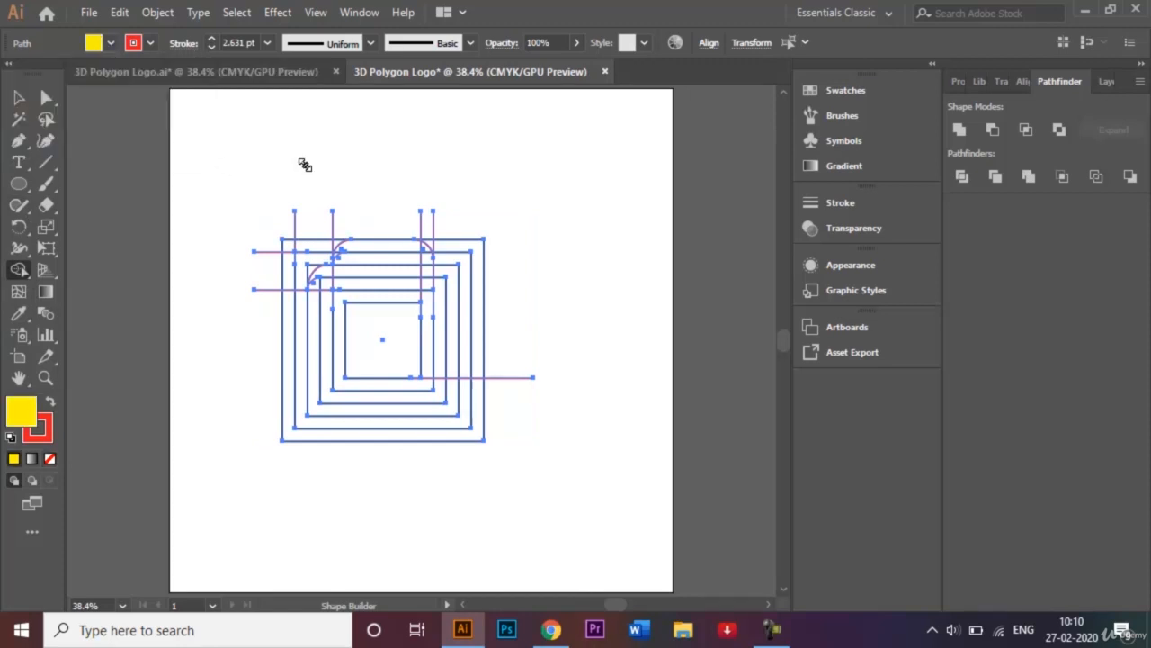
{"action": "key", "text": "ctrl+plus"}
{"action": "key", "text": "ctrl+plus"}
{"action": "key", "text": "ctrl+plus"}
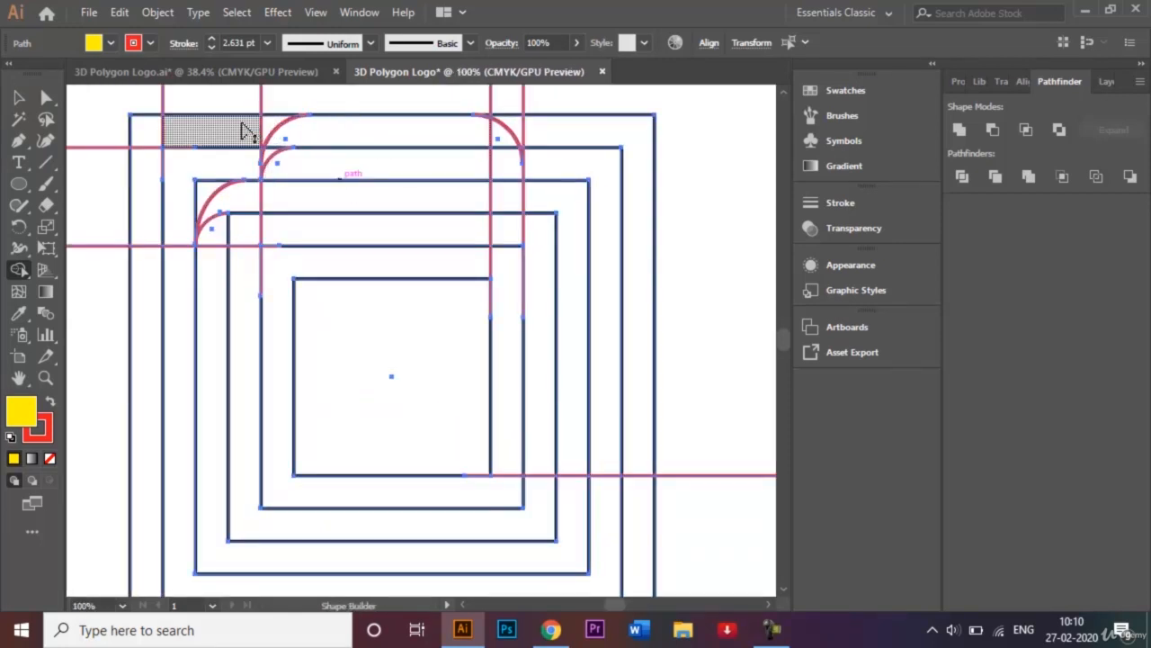
{"action": "left_click_drag", "start_coordinate": [149, 131], "coordinate": [162, 225]}
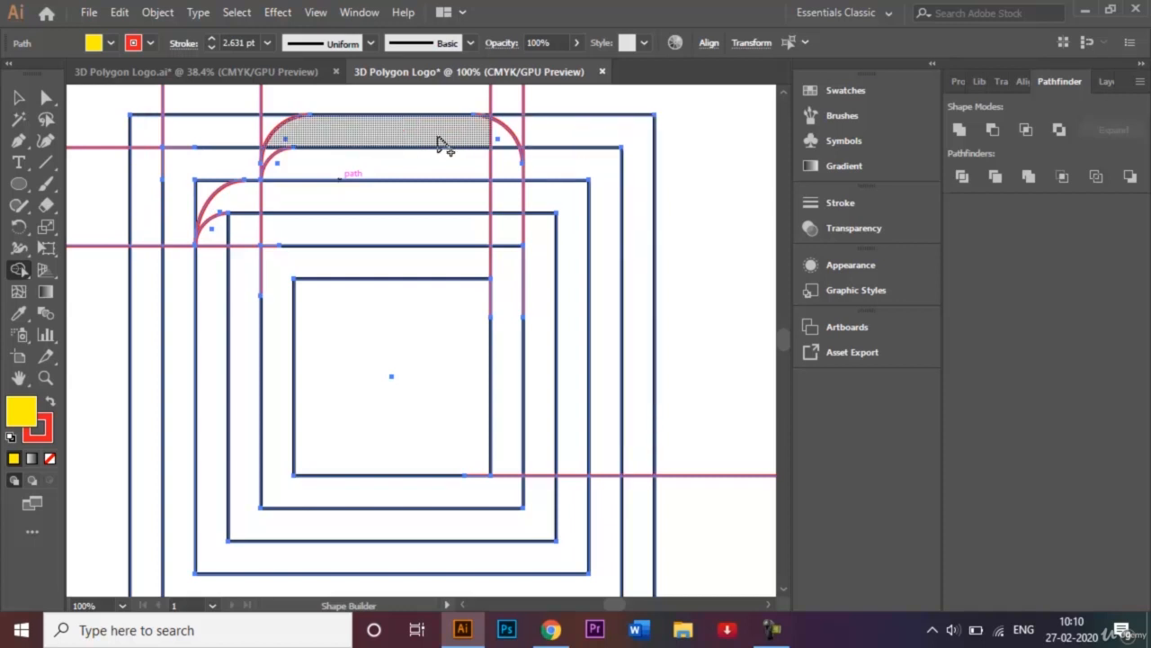
{"action": "mouse_move", "coordinate": [517, 152]}
{"action": "left_mouse_down"}
{"action": "mouse_move", "coordinate": [265, 158]}
{"action": "mouse_move", "coordinate": [271, 145]}
{"action": "mouse_move", "coordinate": [360, 130]}
{"action": "mouse_move", "coordinate": [500, 130]}
{"action": "mouse_move", "coordinate": [510, 139]}
{"action": "mouse_move", "coordinate": [510, 310]}
{"action": "left_mouse_up"}
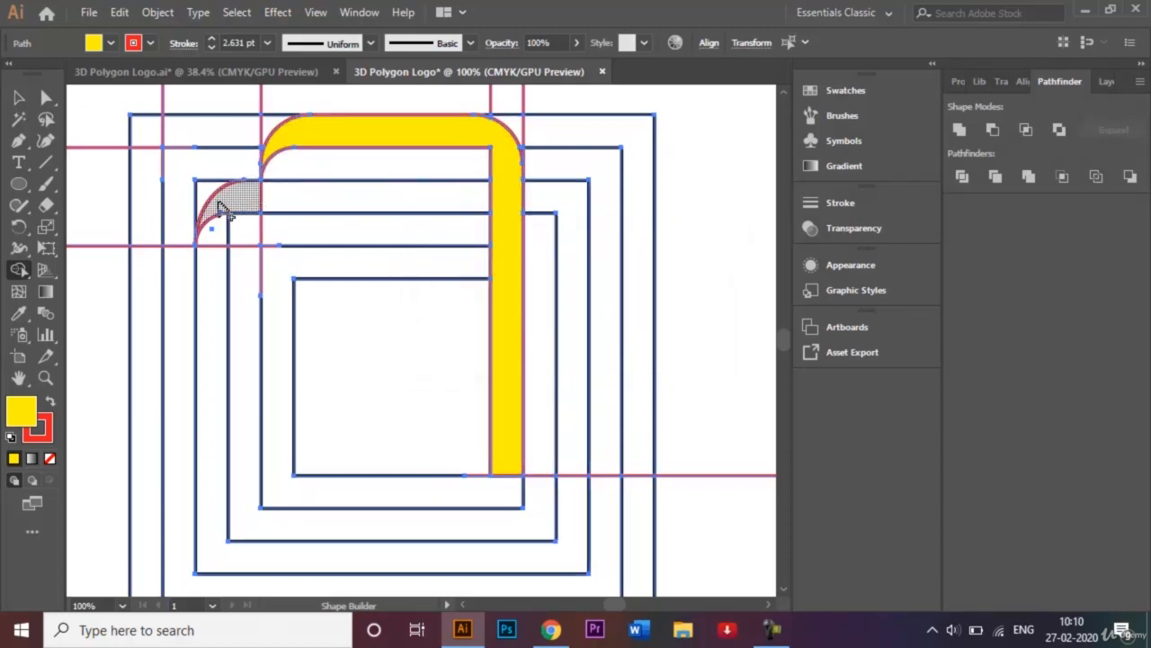
Step: Merge the lower arched band into the yellow shape, fill the outermost square's upper-left corner cell yellow, and deselect the artwork
{"action": "left_click_drag", "start_coordinate": [226, 206], "coordinate": [504, 205]}
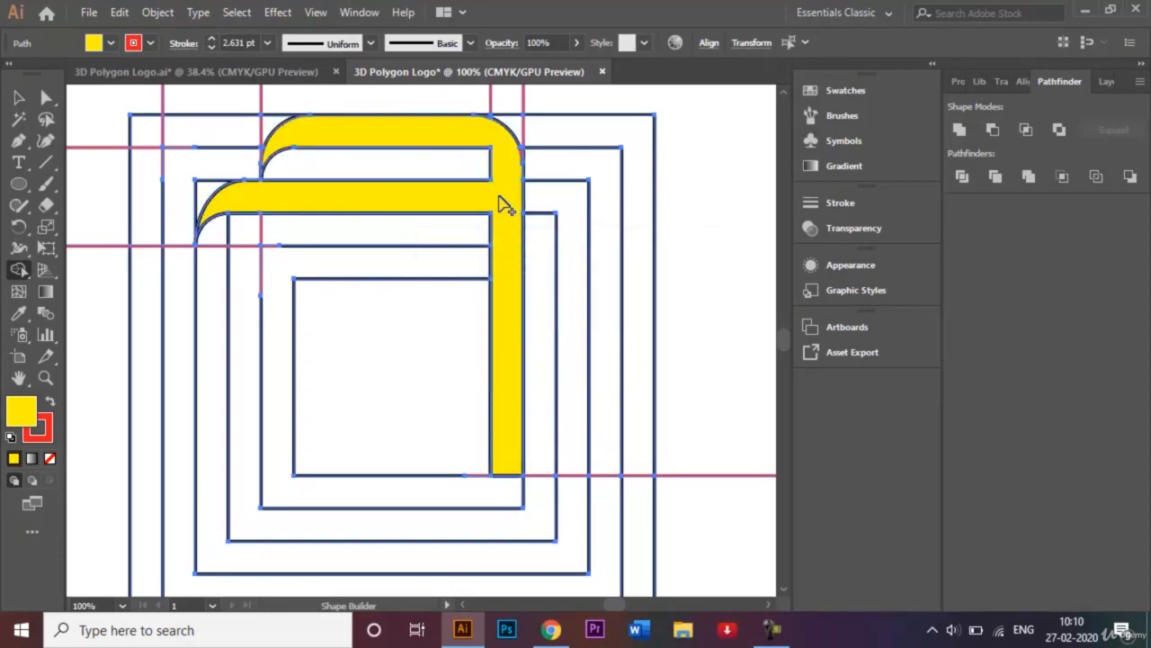
{"action": "left_click", "coordinate": [149, 137]}
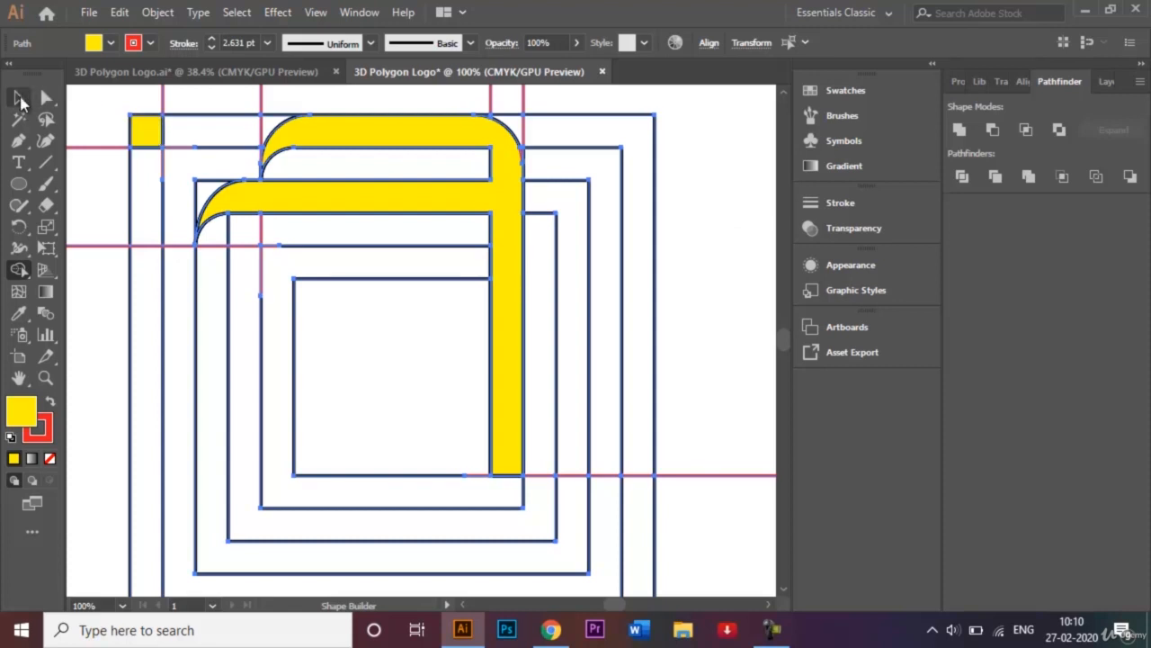
{"action": "left_click", "coordinate": [20, 99]}
{"action": "key", "text": "ctrl+shift+a"}
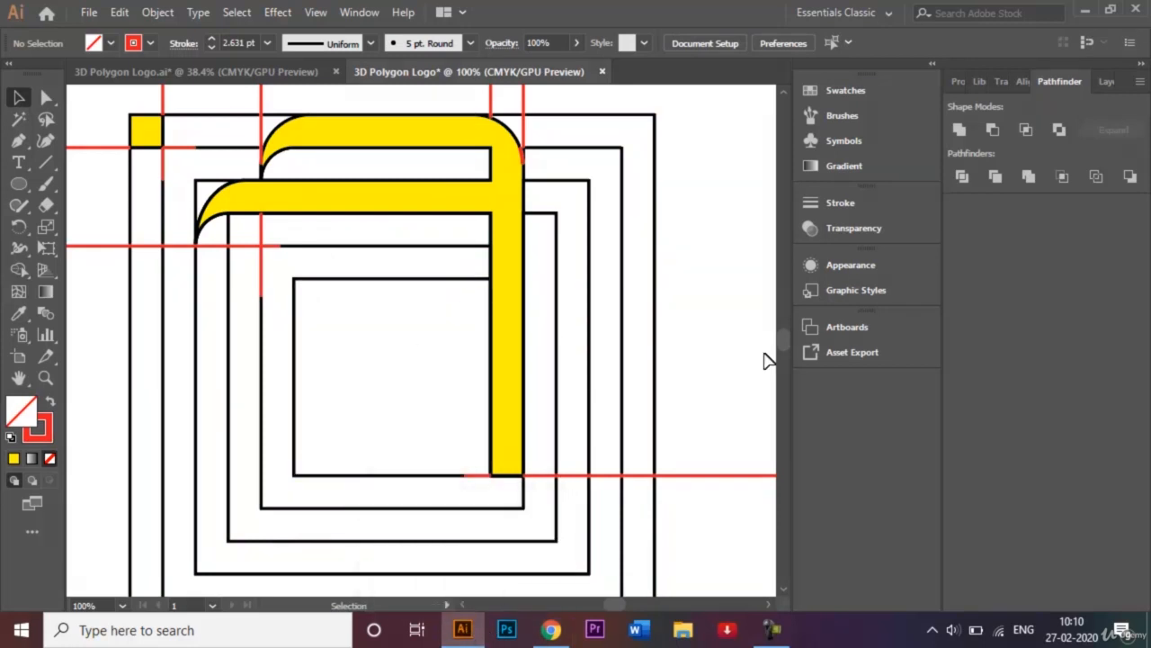
{"action": "key", "text": "ctrl+minus"}
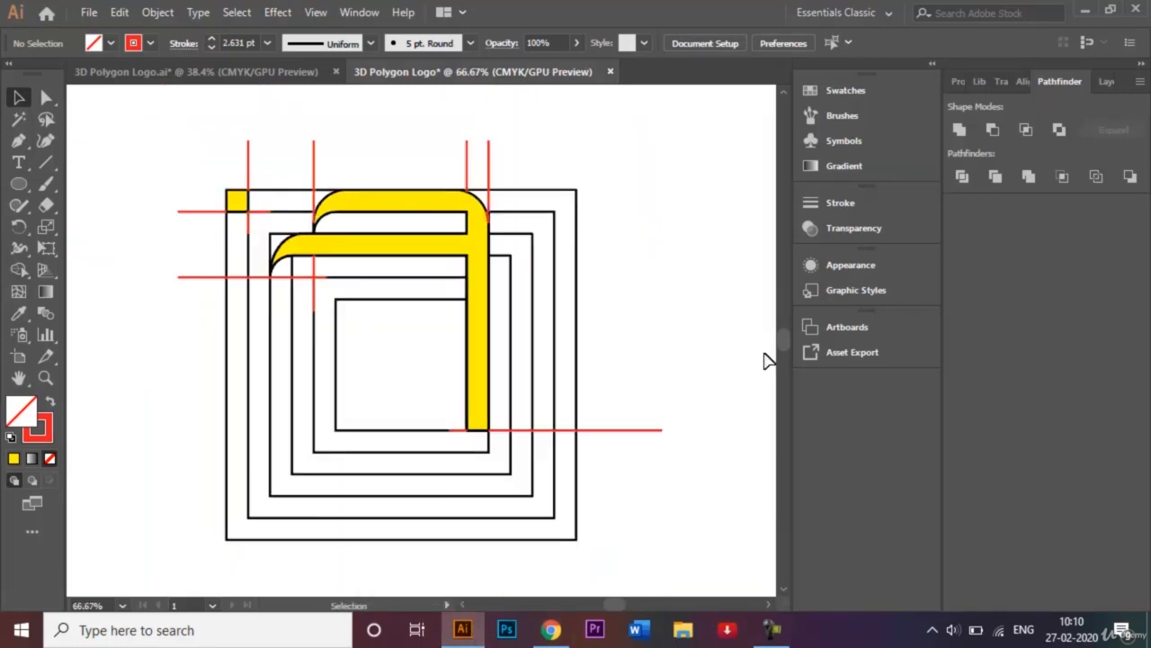
{"action": "left_click", "coordinate": [772, 630]}
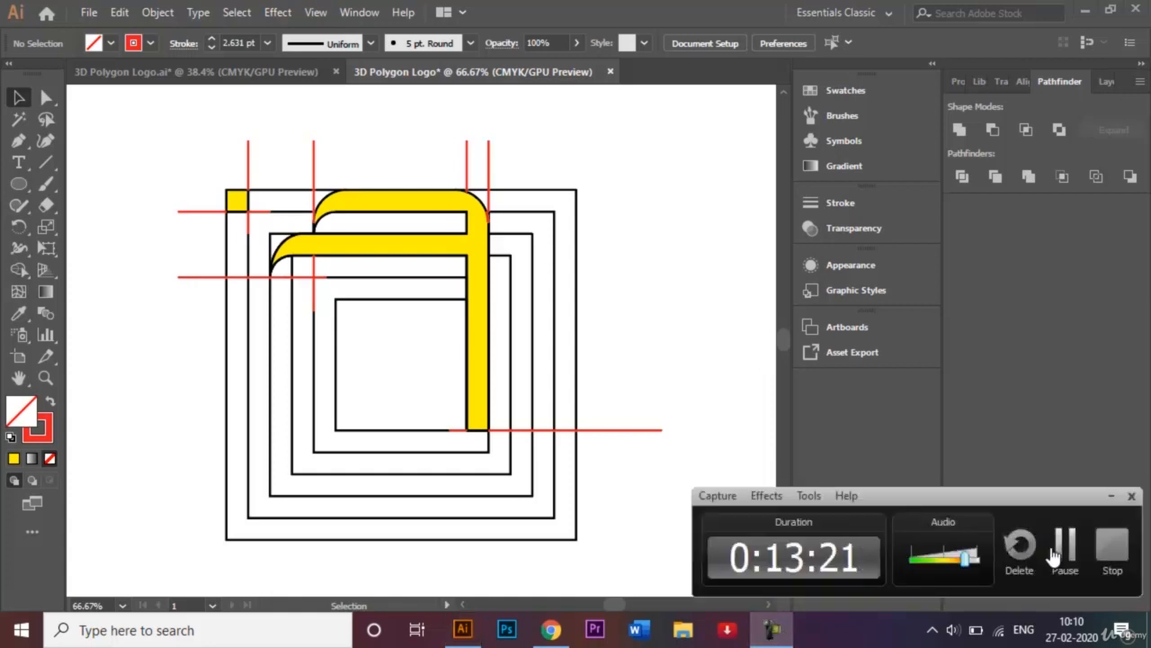
{"action": "left_click", "coordinate": [1057, 553]}
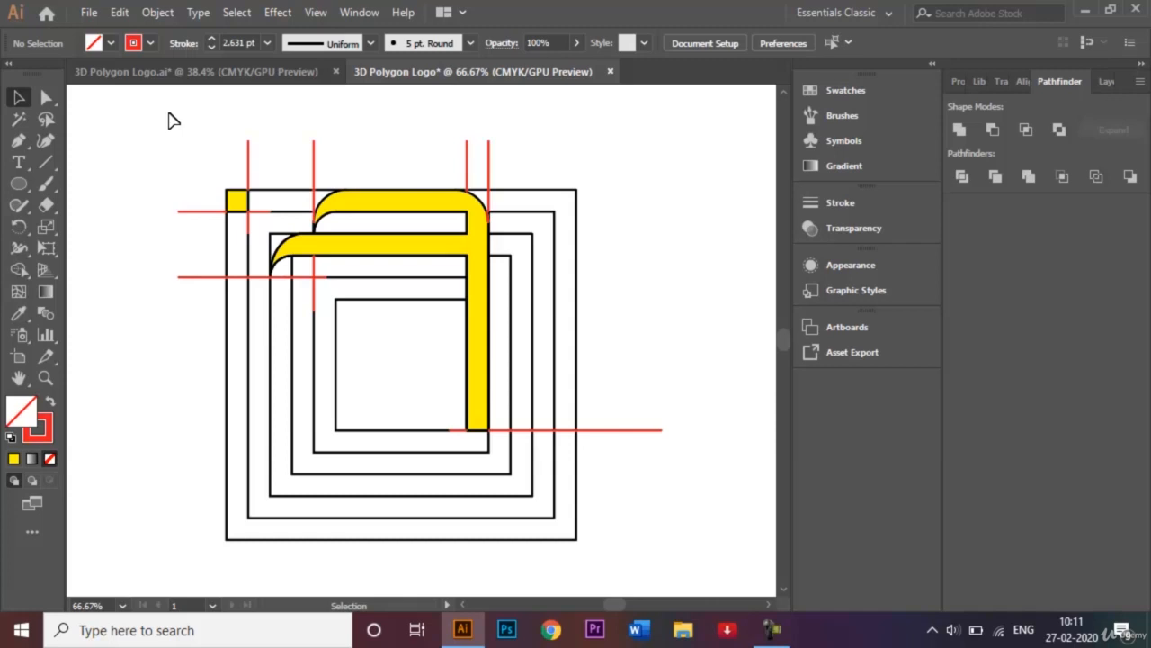
{"action": "left_click_drag", "start_coordinate": [174, 121], "coordinate": [617, 565]}
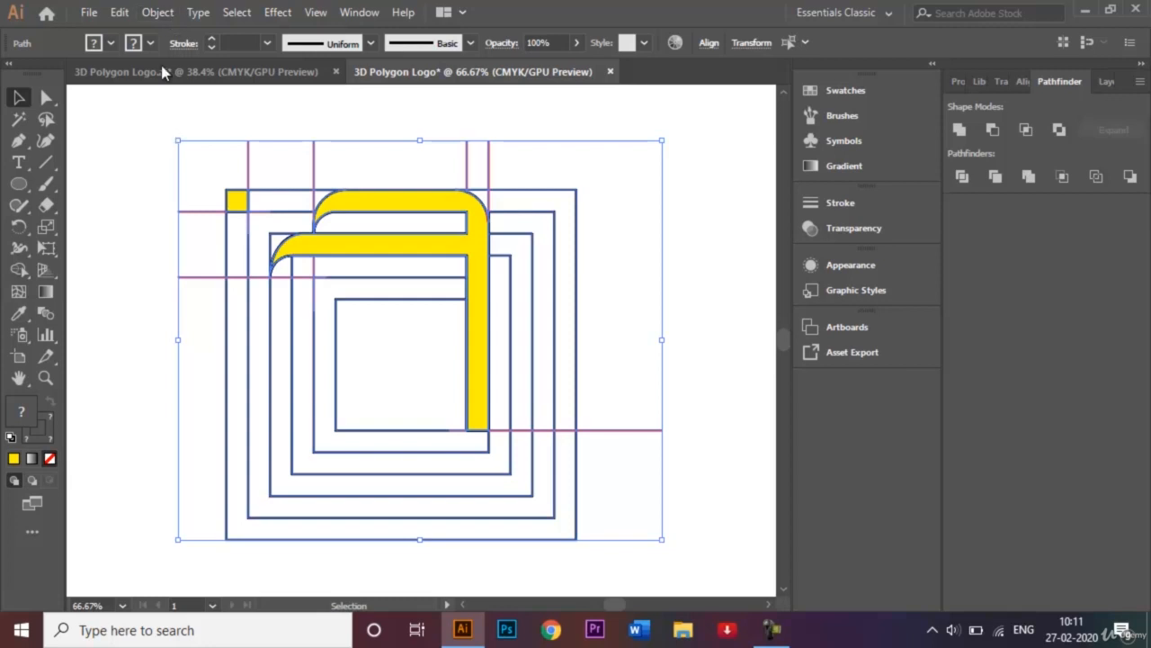
{"action": "left_click", "coordinate": [771, 632]}
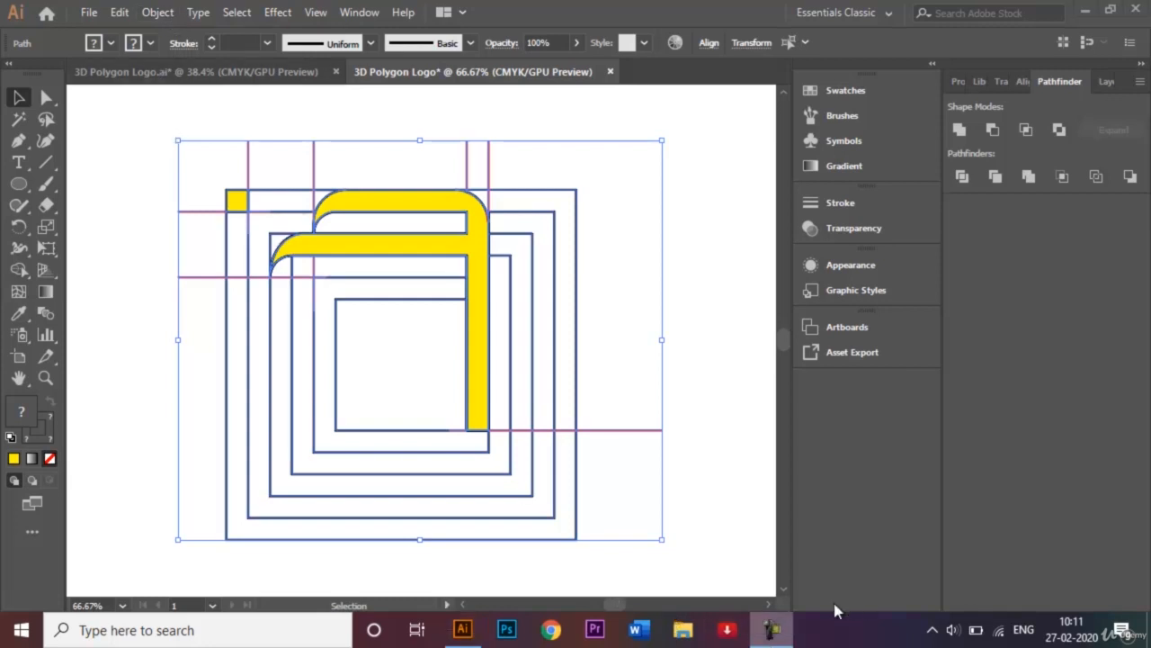
{"action": "right_click", "coordinate": [771, 630]}
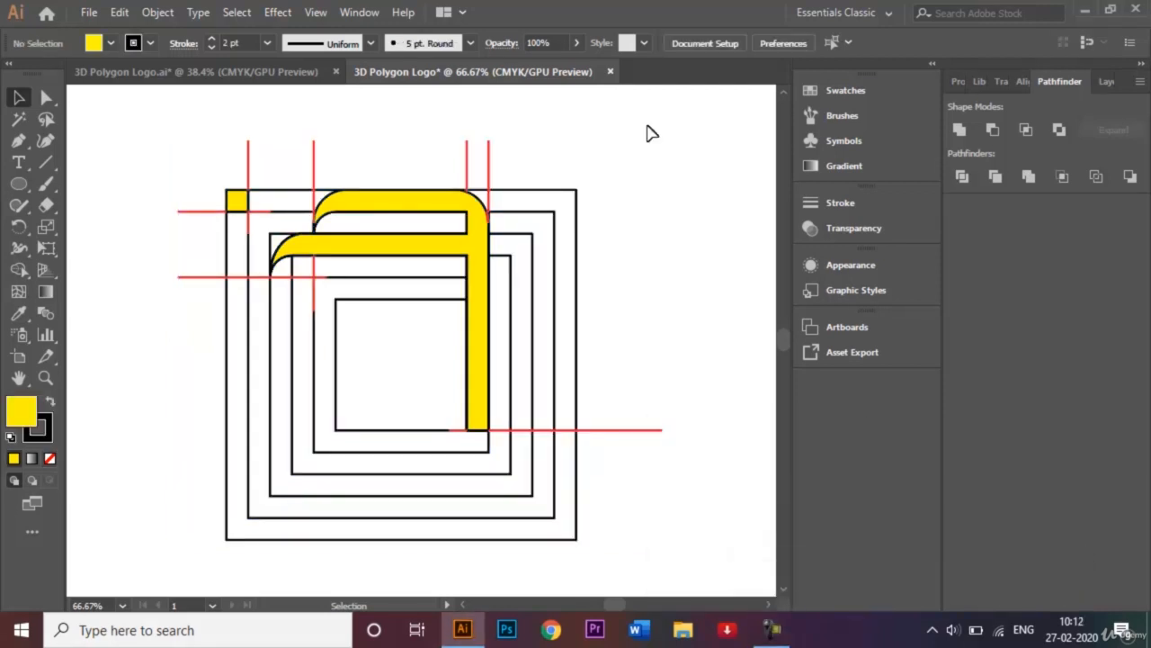
Step: With all artwork selected, try to merge the sliver at the yellow shape's upper-right rounded corner into it with Shape Builder
{"action": "key", "text": "ctrl+plus"}
{"action": "key", "text": "ctrl+plus"}
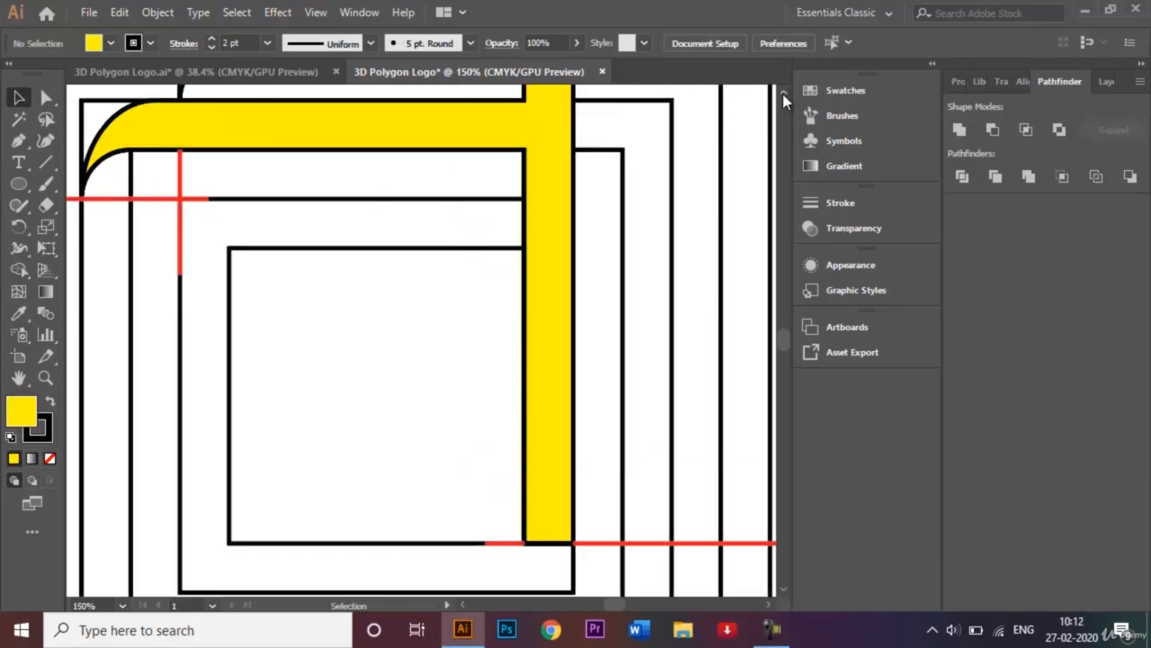
{"action": "scroll", "coordinate": [786, 94], "scroll_direction": "up", "scroll_amount": 4}
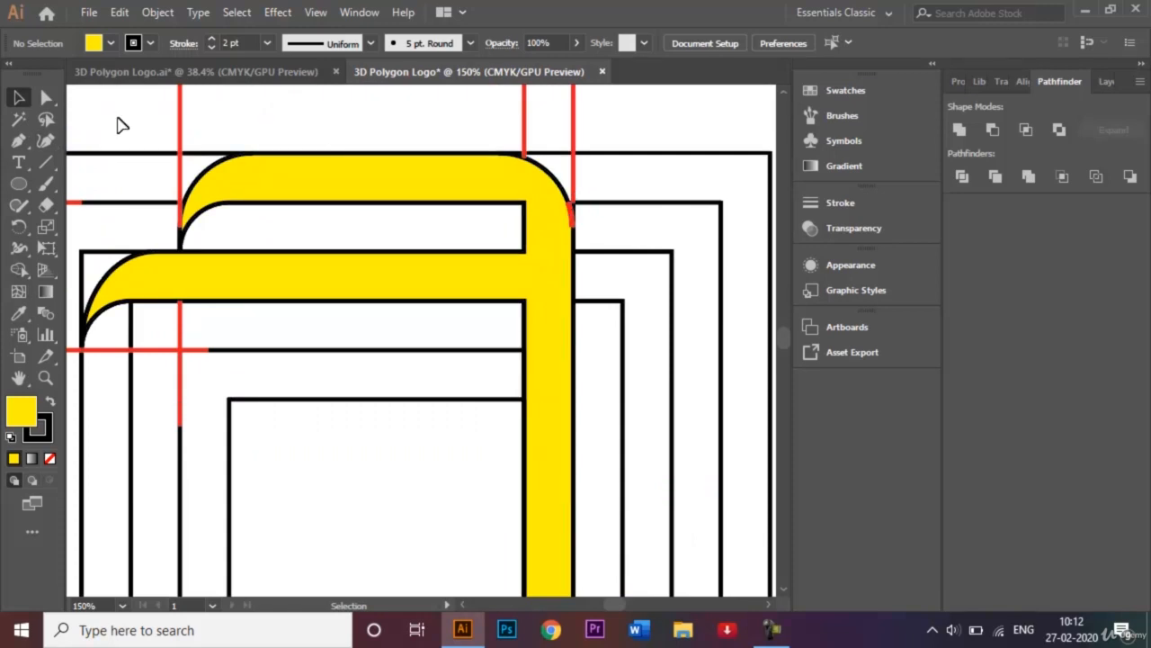
{"action": "key", "text": "ctrl+a"}
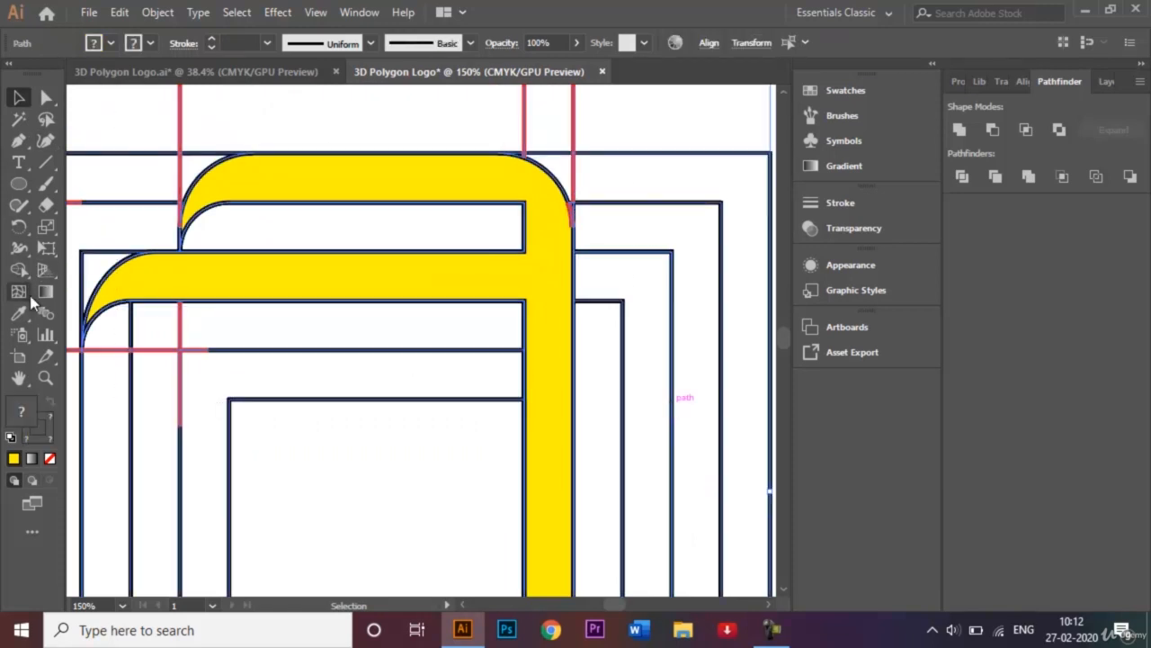
{"action": "left_click", "coordinate": [18, 269]}
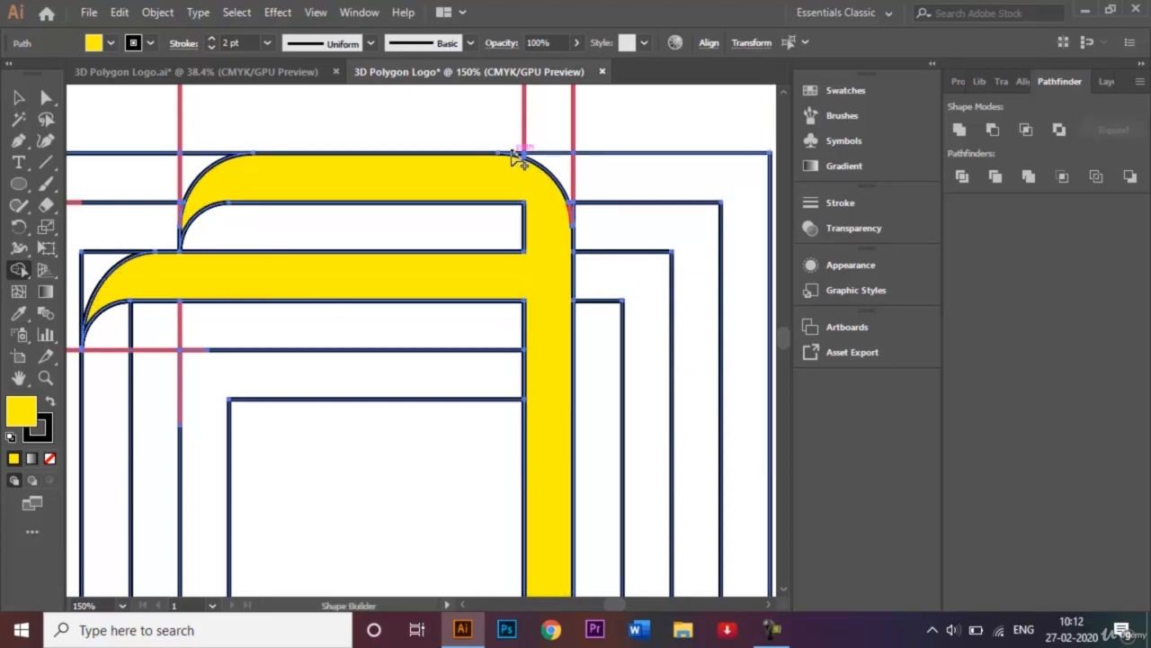
{"action": "left_click_drag", "start_coordinate": [537, 185], "coordinate": [577, 225]}
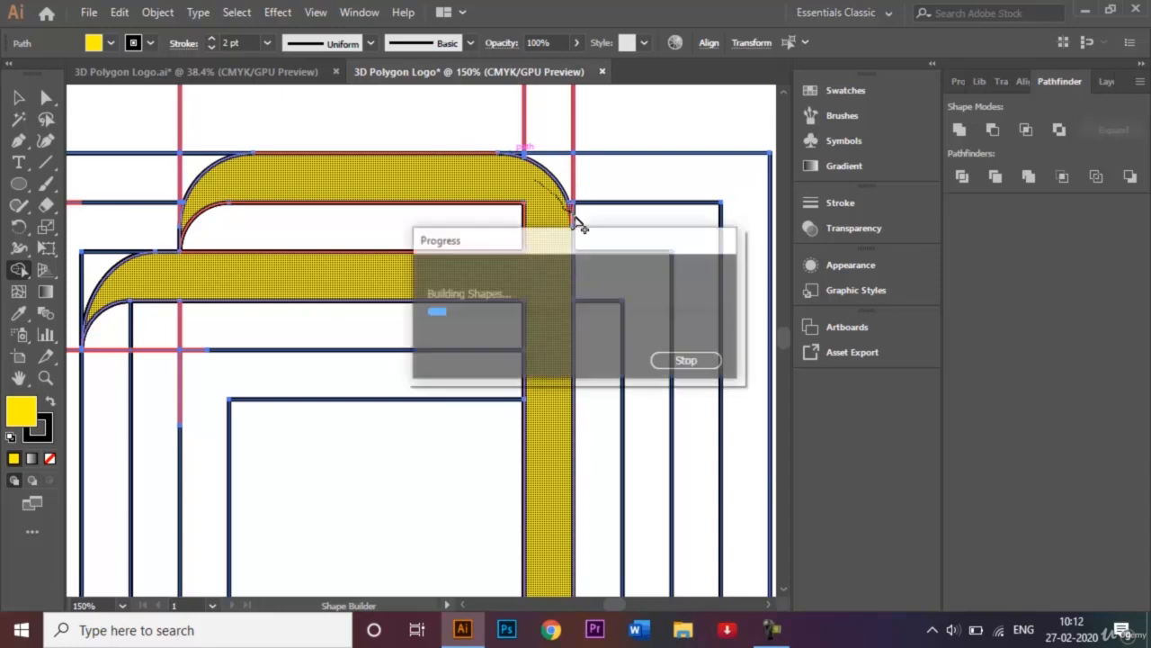
{"action": "key", "text": "ctrl+plus"}
{"action": "key", "text": "ctrl+plus"}
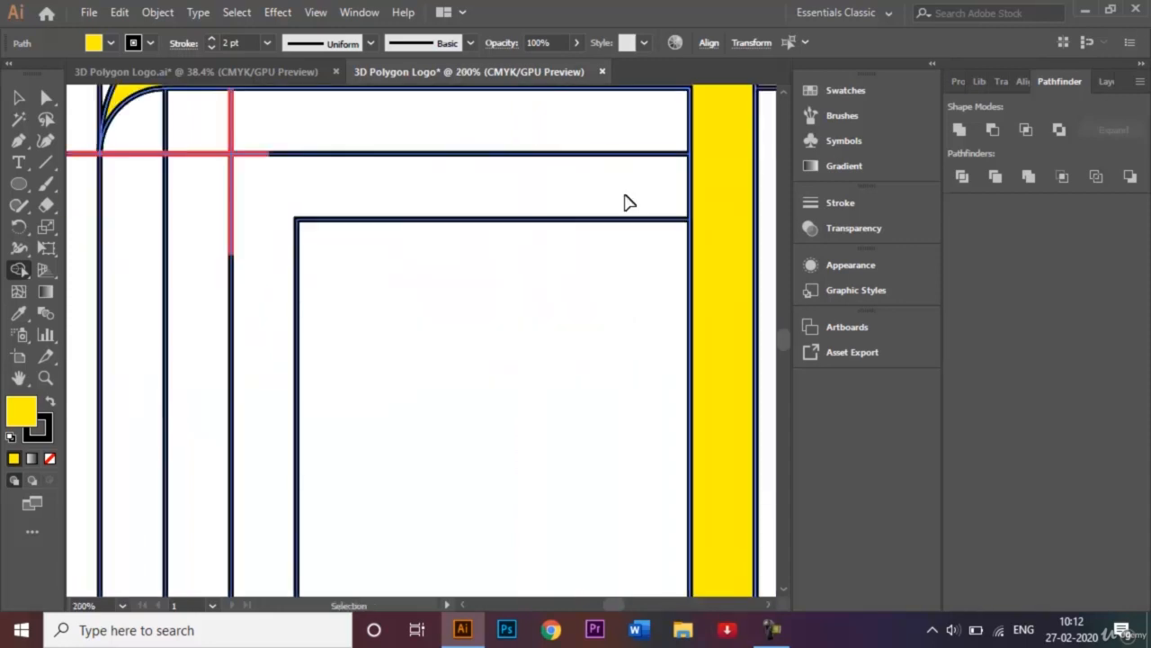
{"action": "left_click", "coordinate": [766, 605]}
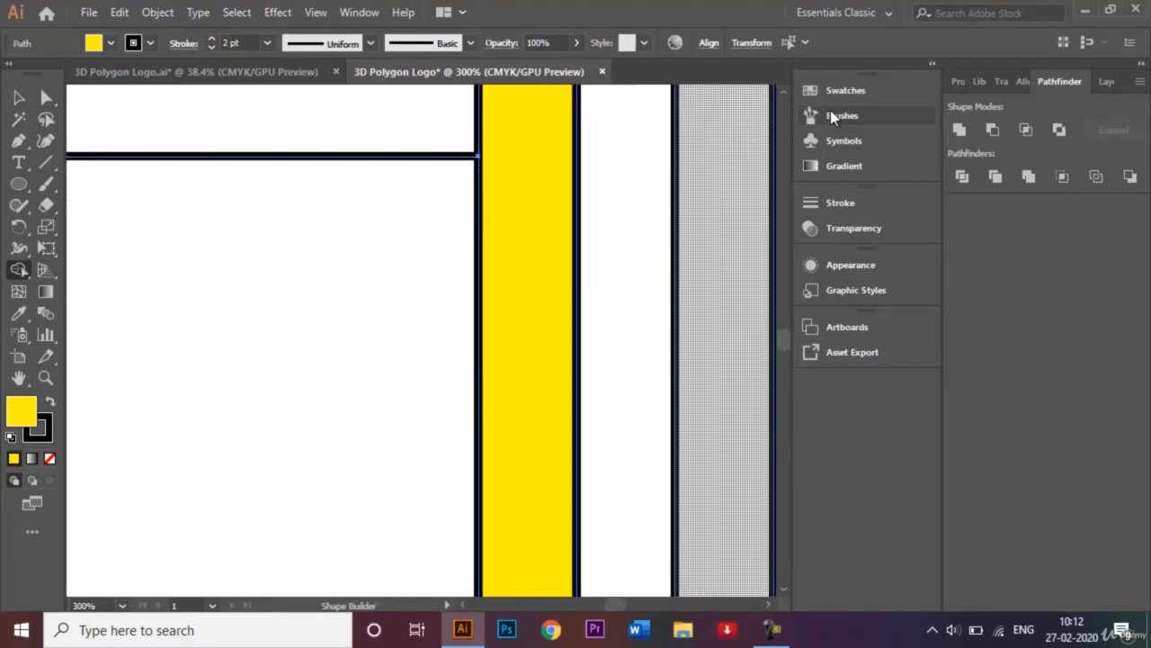
{"action": "left_click", "coordinate": [784, 94]}
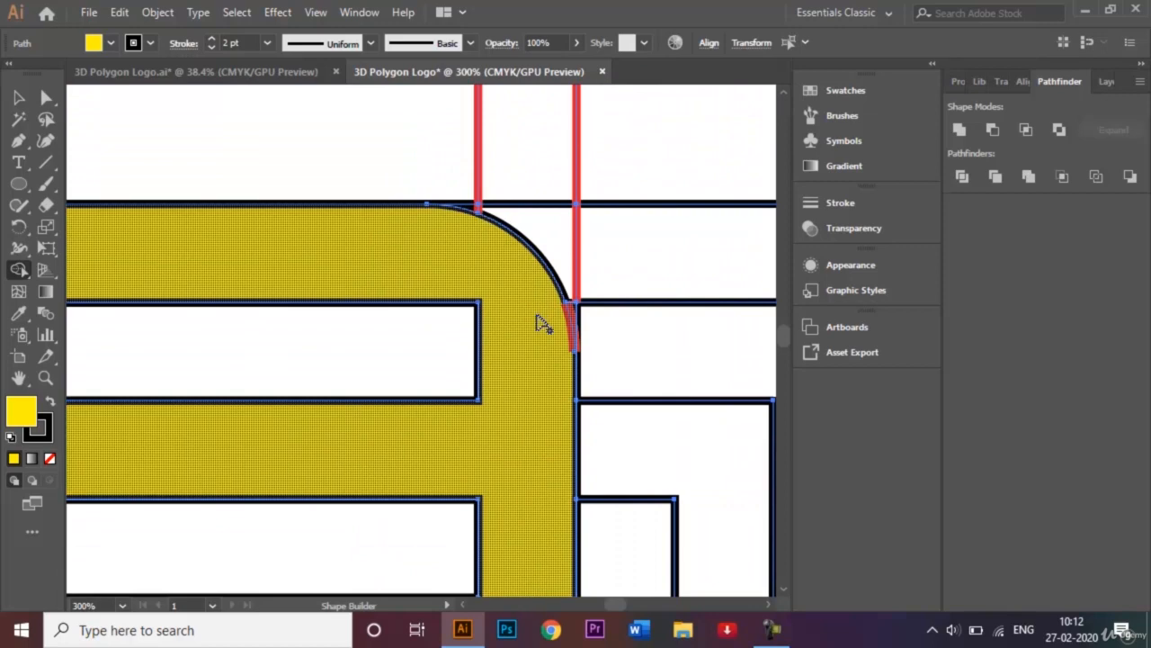
{"action": "mouse_move", "coordinate": [537, 314]}
{"action": "left_mouse_down"}
{"action": "mouse_move", "coordinate": [574, 316]}
{"action": "mouse_move", "coordinate": [550, 329]}
{"action": "mouse_move", "coordinate": [552, 342]}
{"action": "left_mouse_up"}
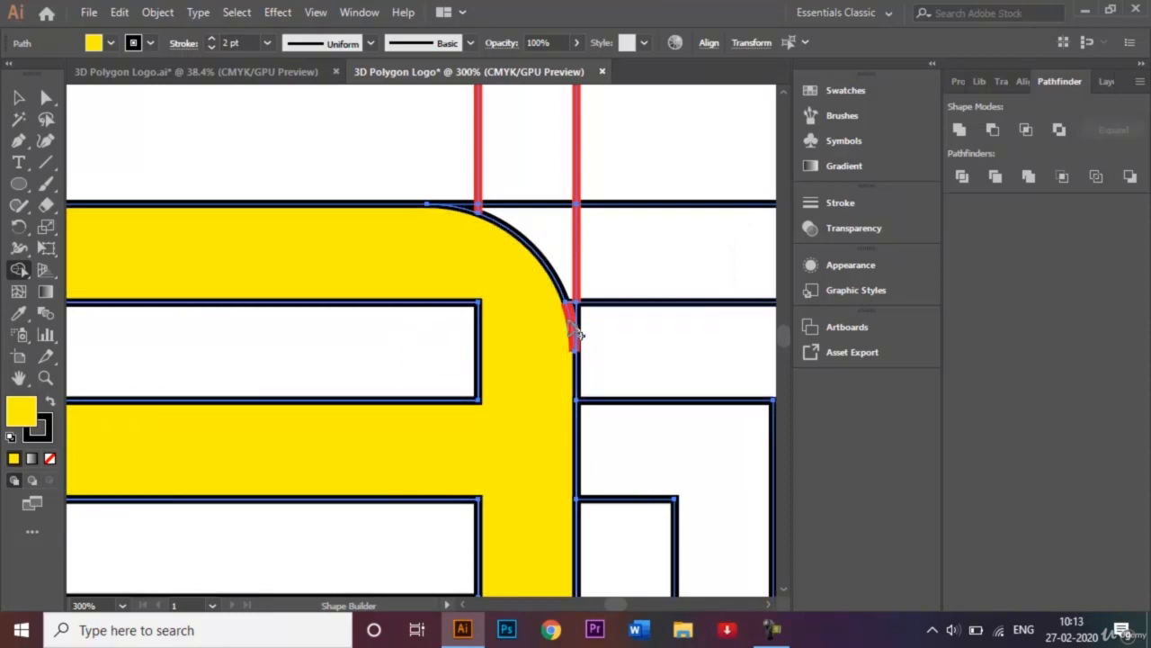
Step: Remove the short red arc segment at the rounded corner with Shape Builder, undo that, and try merging across the segment again
{"action": "left_click_drag", "start_coordinate": [576, 333], "coordinate": [570, 309]}
{"action": "left_click", "coordinate": [517, 350]}
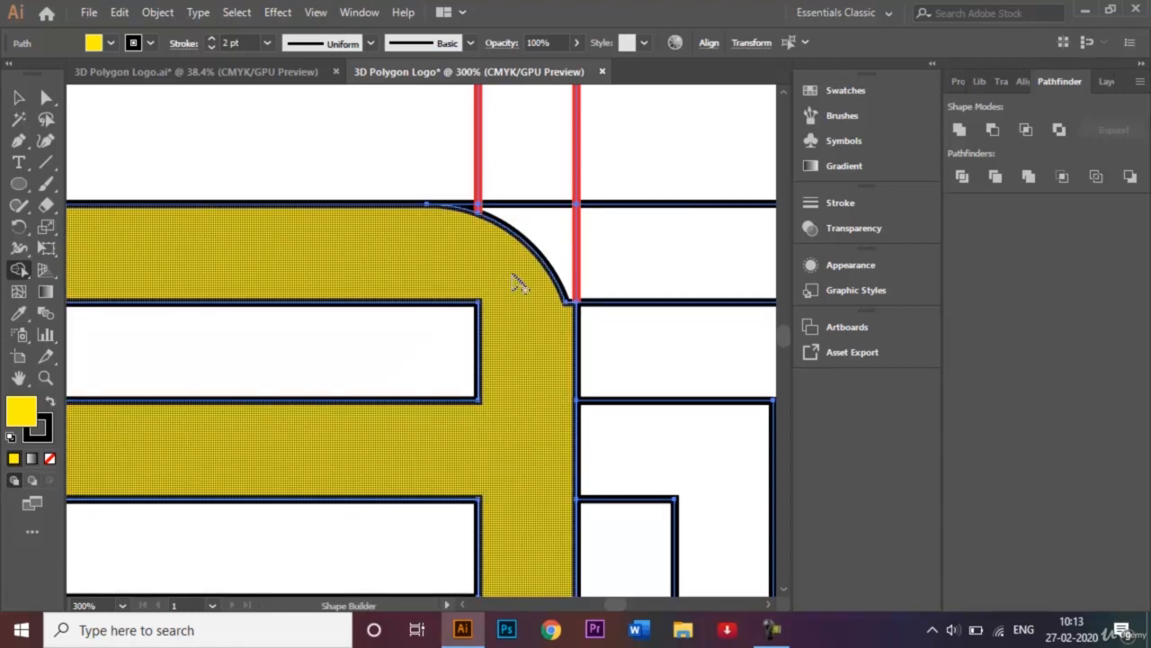
{"action": "key", "text": "ctrl+z"}
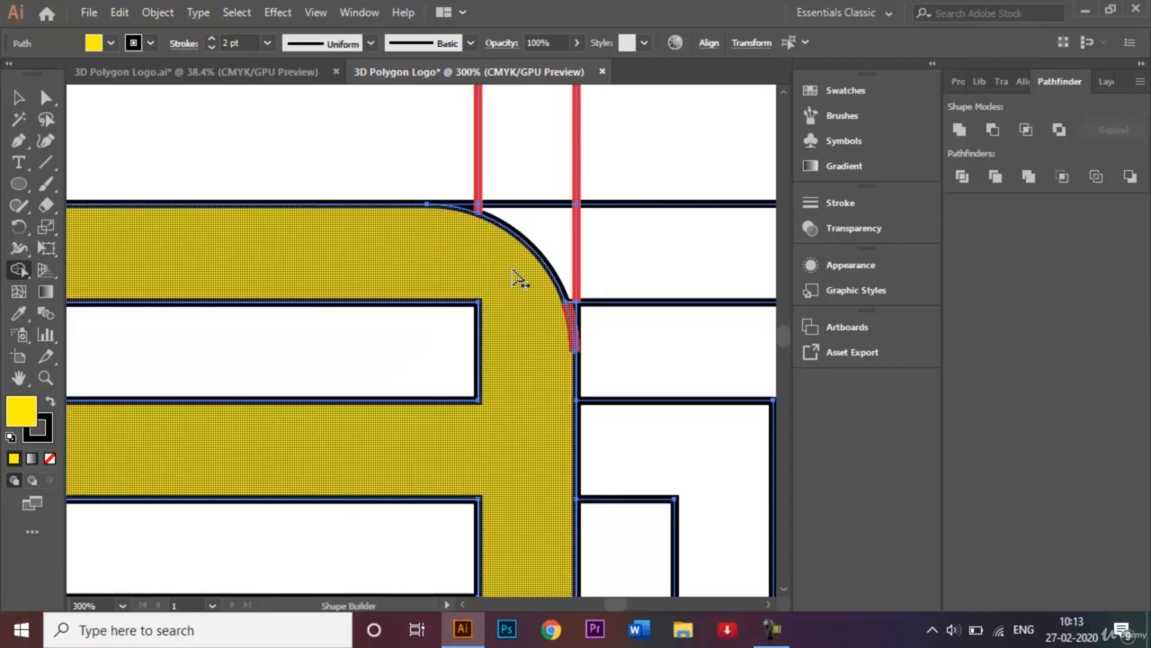
{"action": "mouse_move", "coordinate": [513, 272]}
{"action": "left_mouse_down"}
{"action": "mouse_move", "coordinate": [574, 319]}
{"action": "mouse_move", "coordinate": [574, 349]}
{"action": "left_mouse_up"}
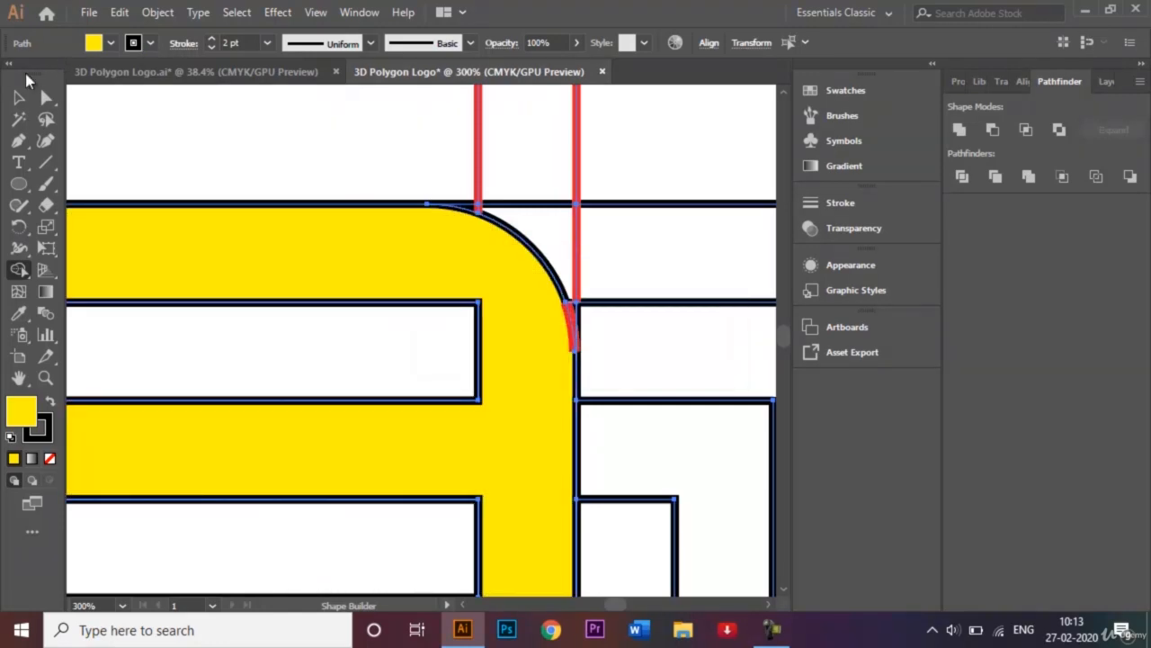
Step: Deselect the artwork and delete the short red arc segment at the yellow shape's upper-right rounded corner
{"action": "key", "text": "v"}
{"action": "key", "text": "ctrl+h"}
{"action": "left_click", "coordinate": [252, 123]}
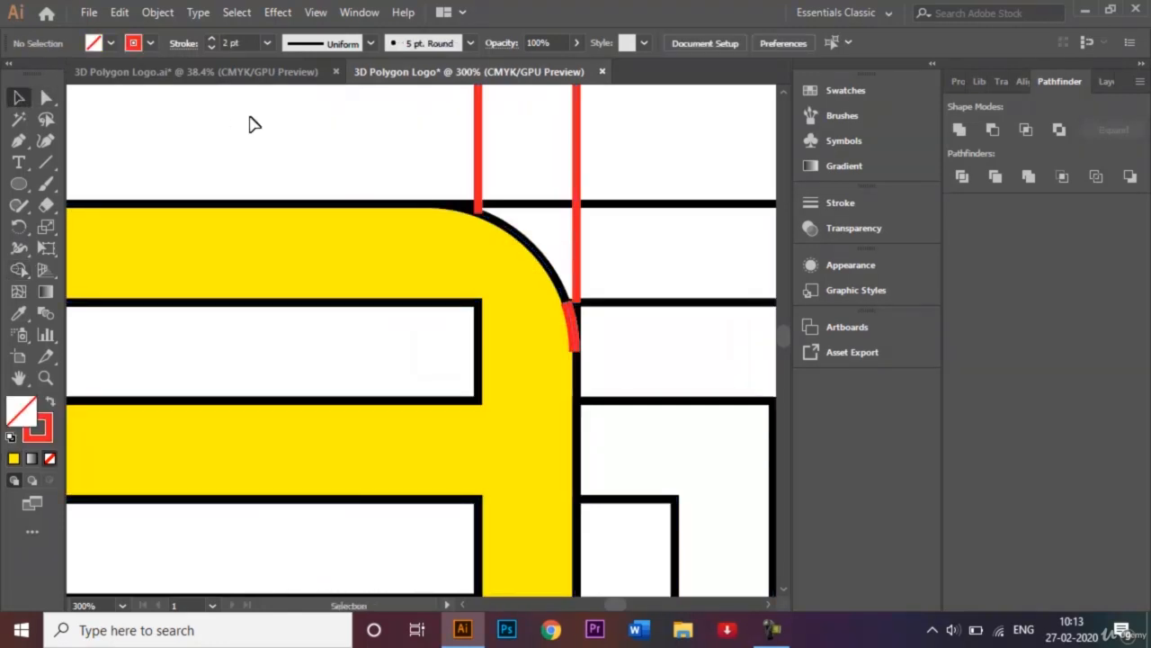
{"action": "left_click", "coordinate": [578, 331]}
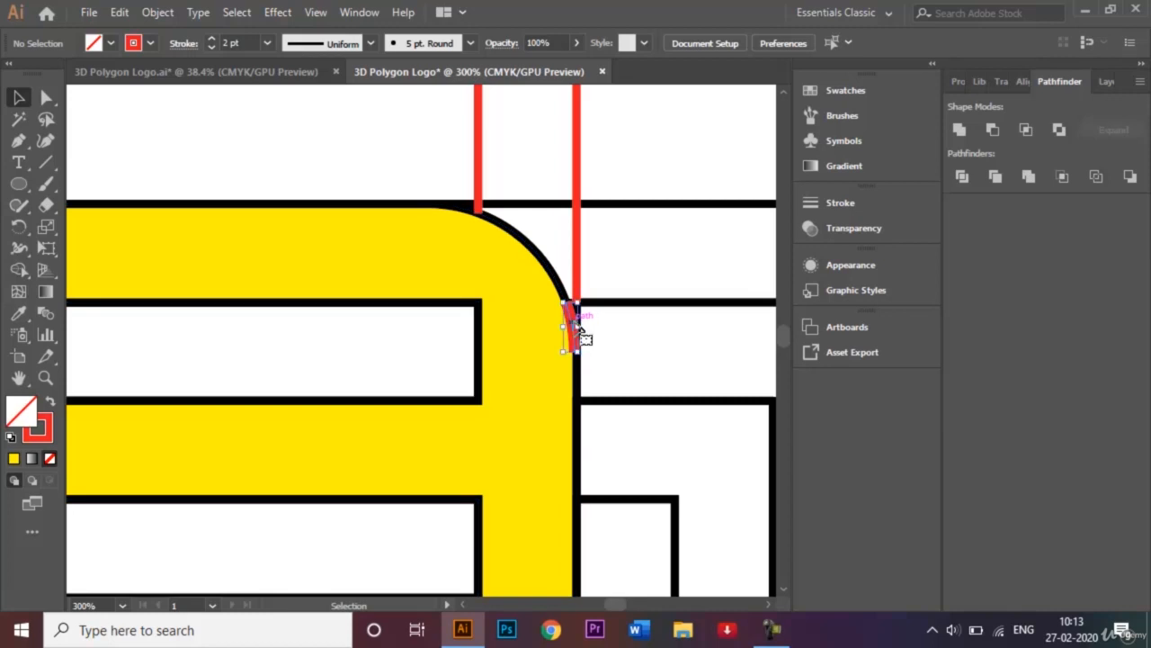
{"action": "key", "text": "Delete"}
Step: Select the yellow arched shape together with the small yellow corner square and hide both
{"action": "key", "text": "ctrl+0"}
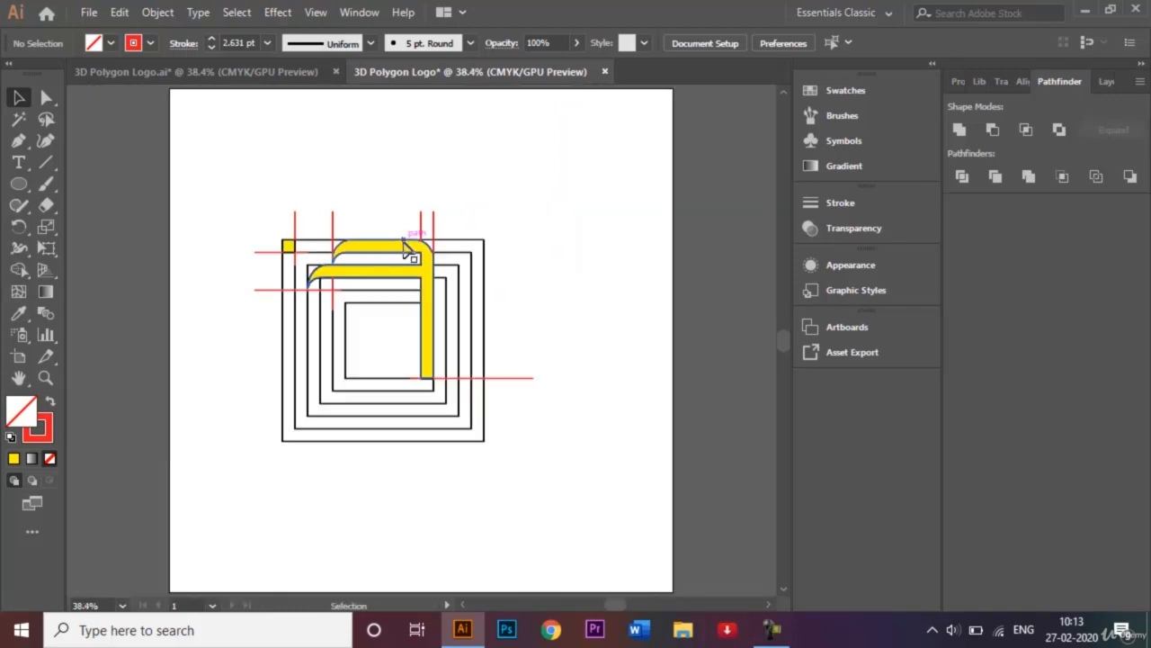
{"action": "left_click", "coordinate": [315, 268]}
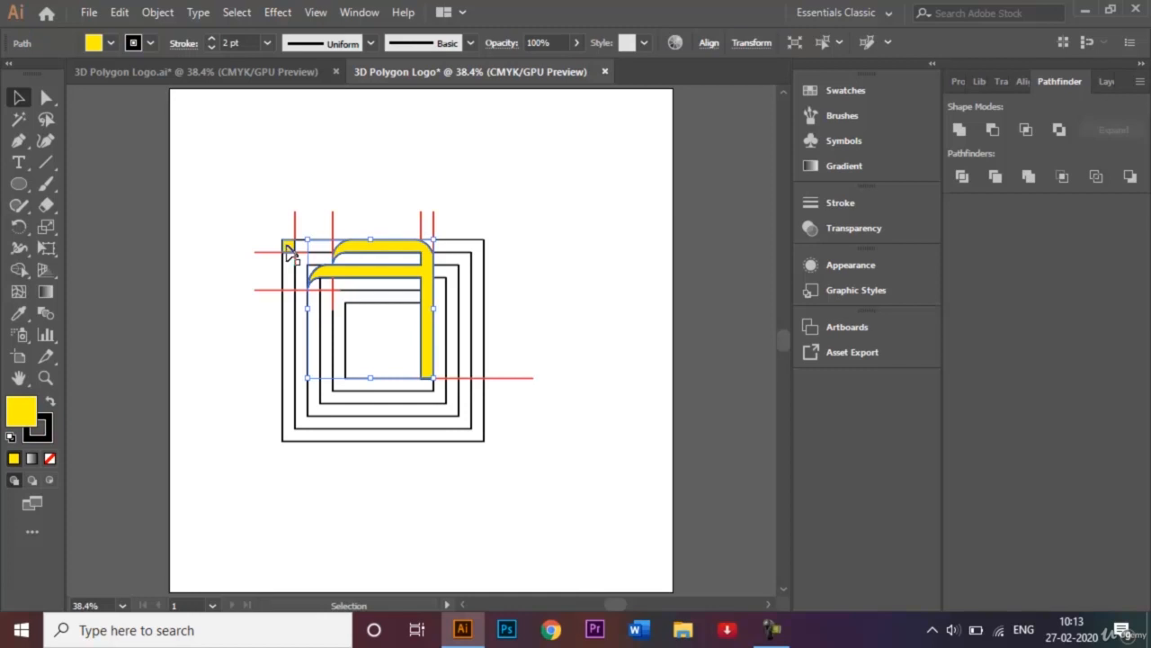
{"action": "left_click", "coordinate": [288, 252], "text": "shift"}
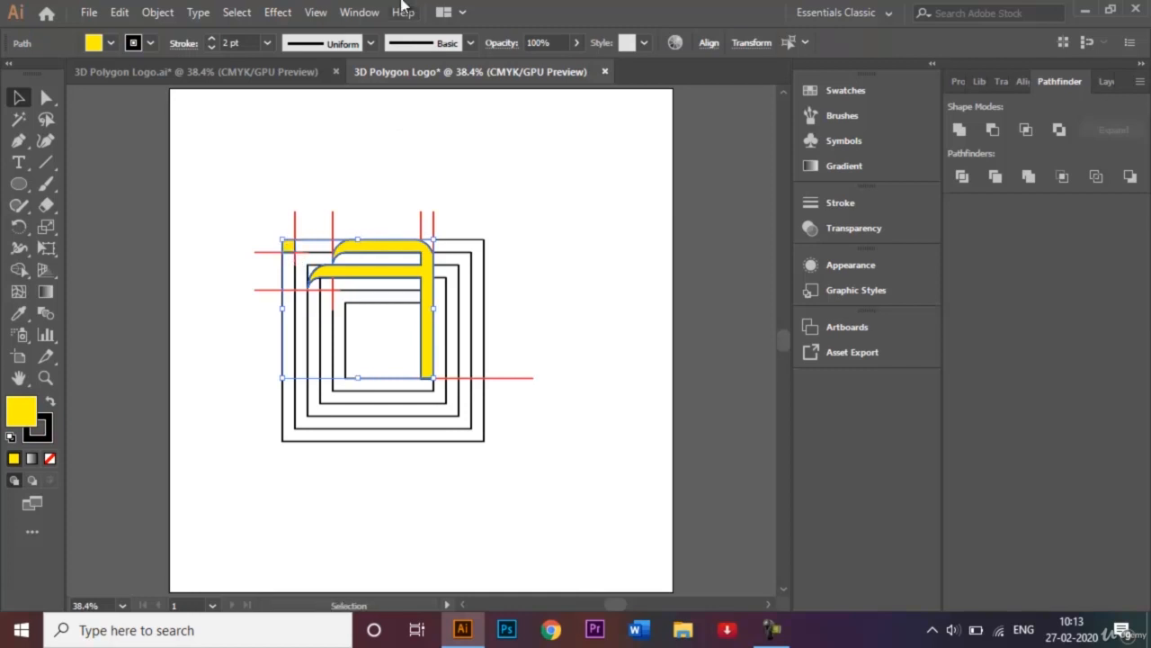
{"action": "left_click", "coordinate": [158, 12]}
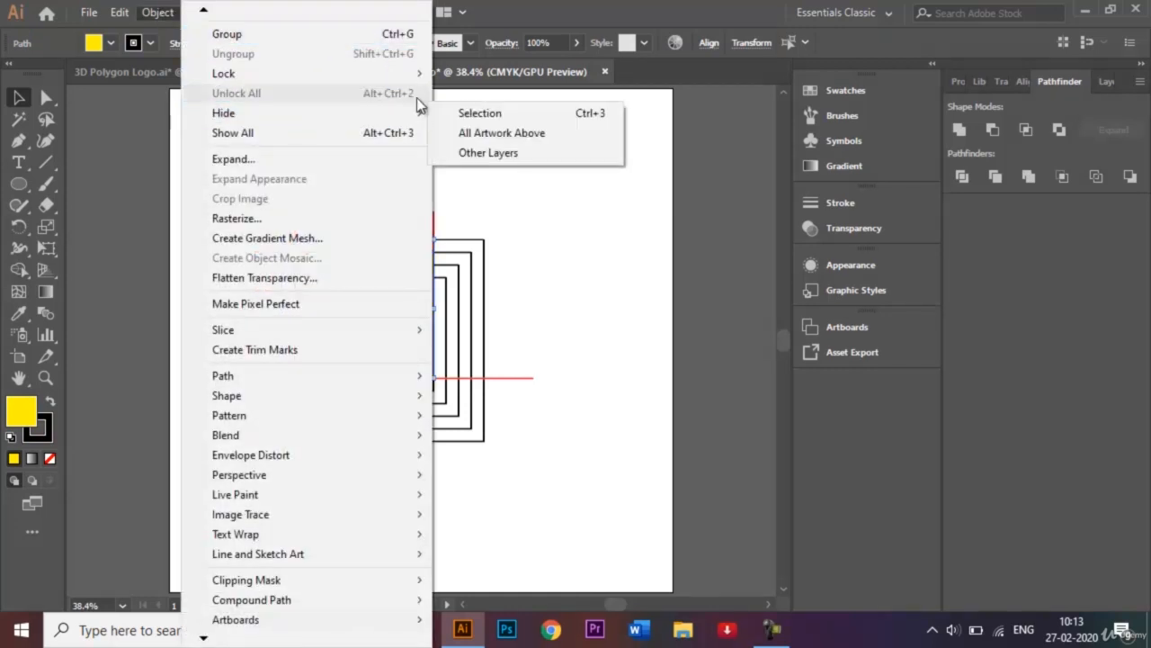
{"action": "mouse_move", "coordinate": [353, 115]}
{"action": "left_click", "coordinate": [463, 115]}
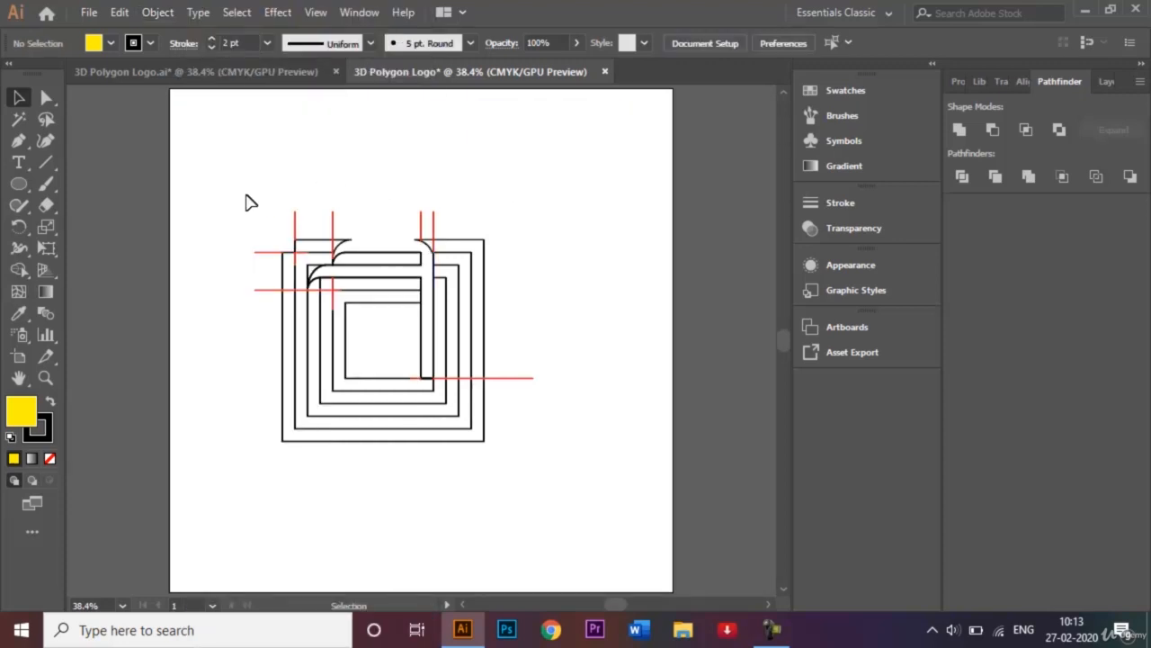
Step: Delete all the remaining visible squares, lines and arcs, and show the hidden artwork again, leaving it deselected
{"action": "left_click_drag", "start_coordinate": [246, 195], "coordinate": [525, 488]}
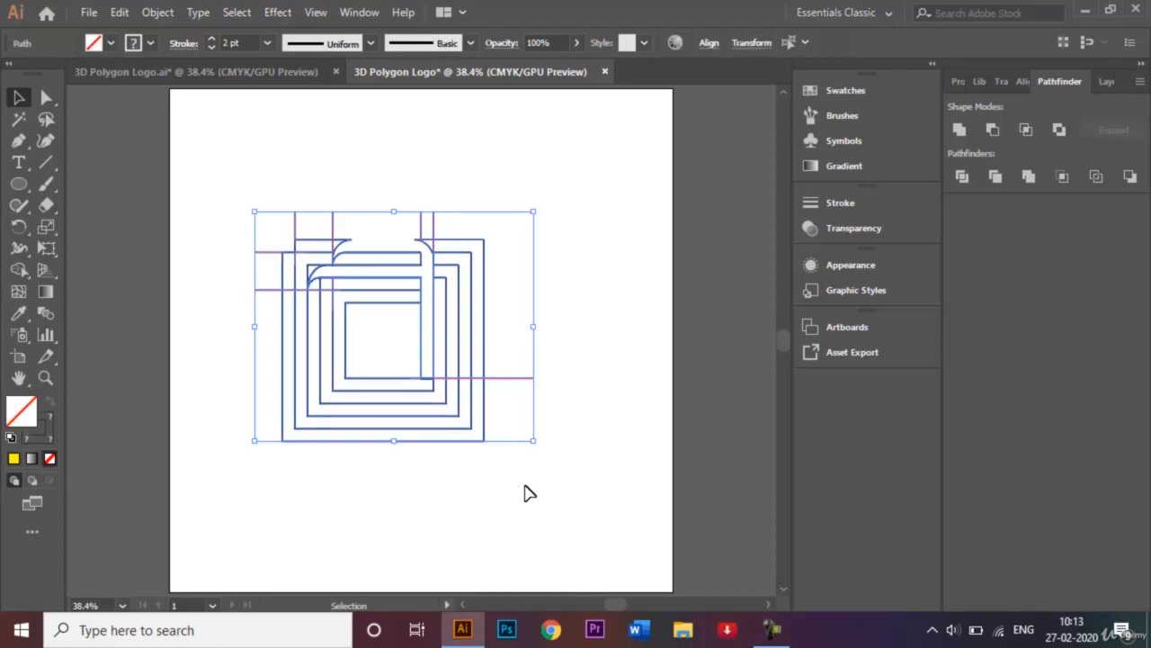
{"action": "key", "text": "Delete"}
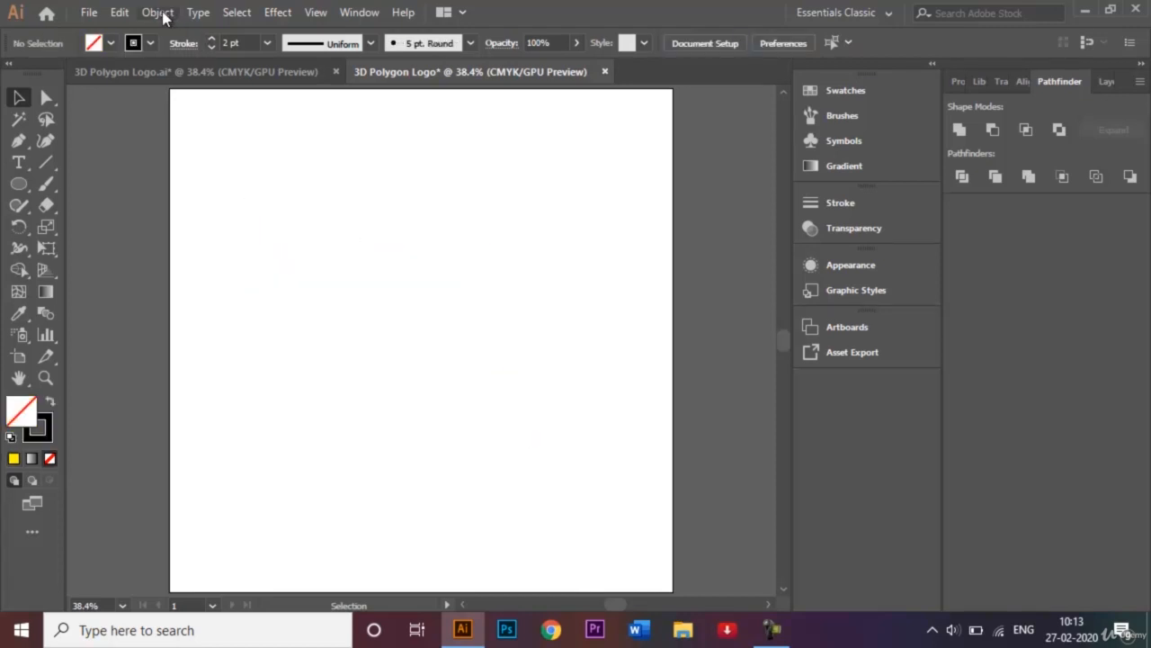
{"action": "left_click", "coordinate": [158, 13]}
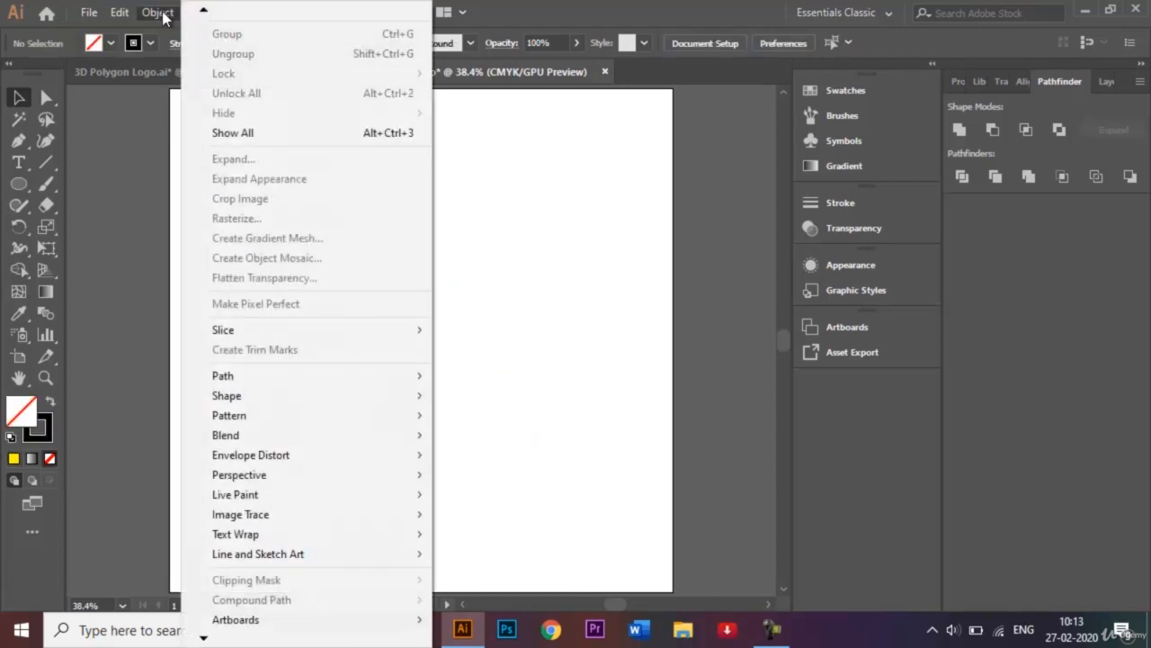
{"action": "left_click", "coordinate": [280, 129]}
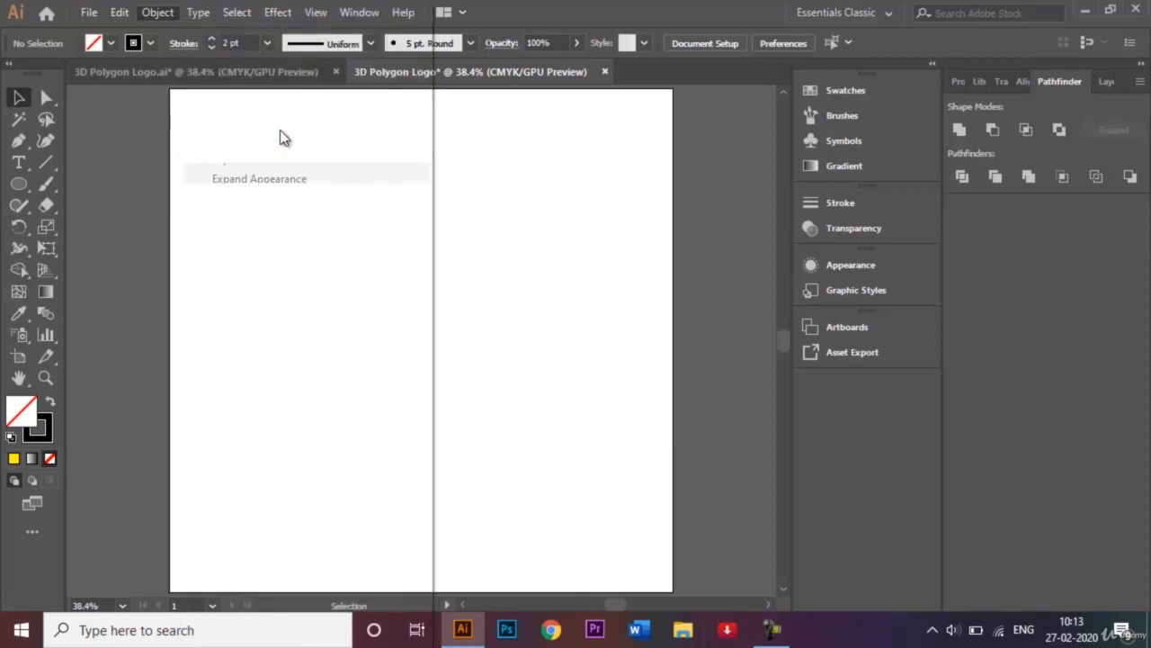
{"action": "left_click", "coordinate": [479, 164]}
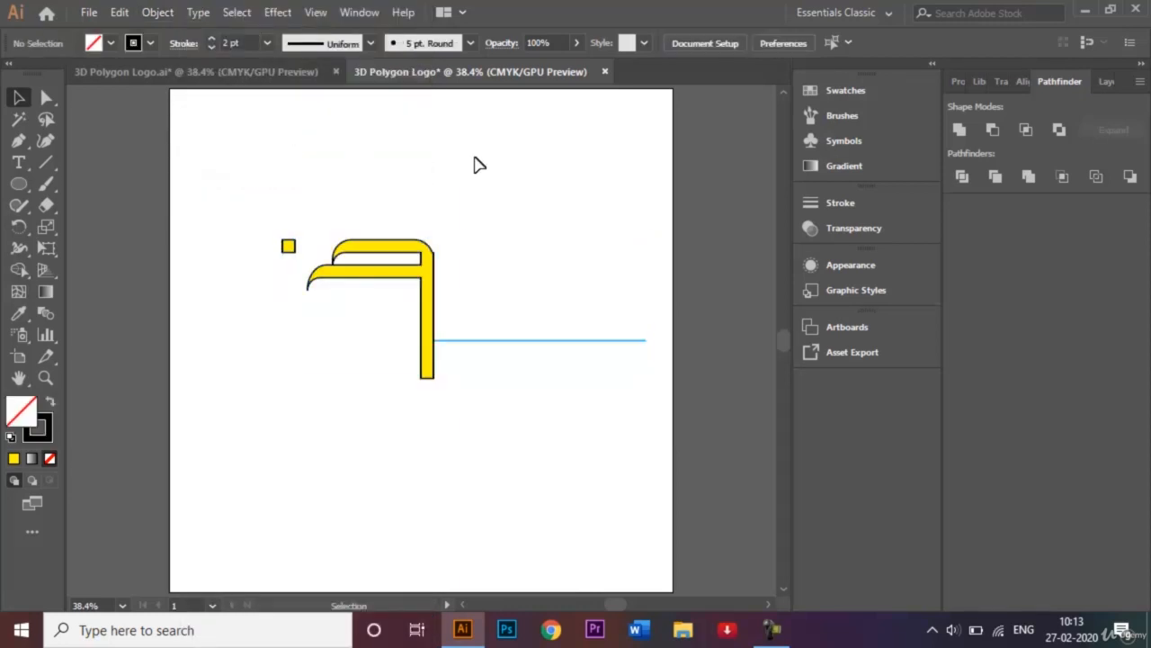
Step: Move the blue horizontal line left across the yellow vertical strip, and set the stroke of all artwork to None
{"action": "left_click_drag", "start_coordinate": [524, 342], "coordinate": [501, 344]}
{"action": "left_click", "coordinate": [300, 188]}
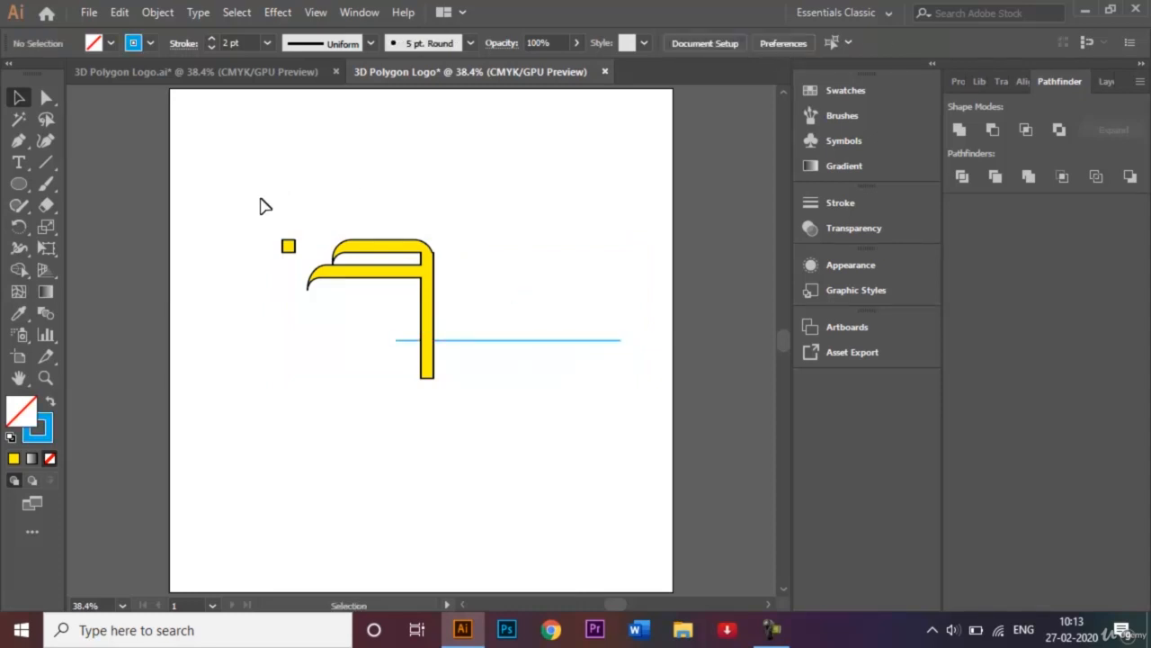
{"action": "left_click_drag", "start_coordinate": [260, 200], "coordinate": [452, 344]}
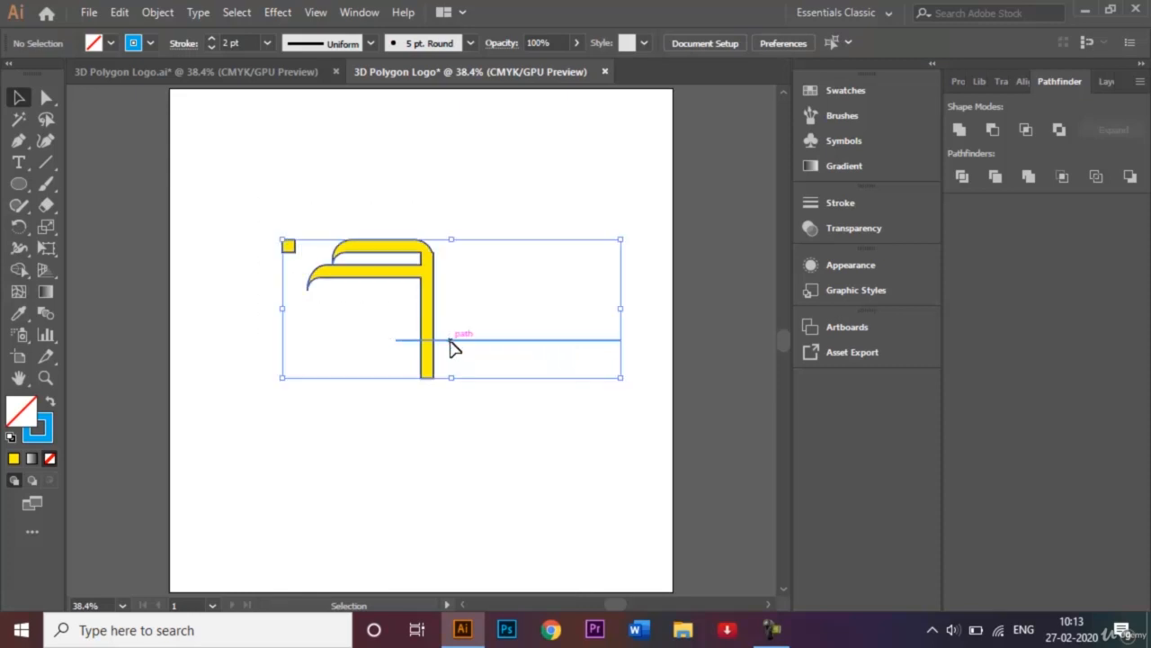
{"action": "left_click", "coordinate": [150, 44]}
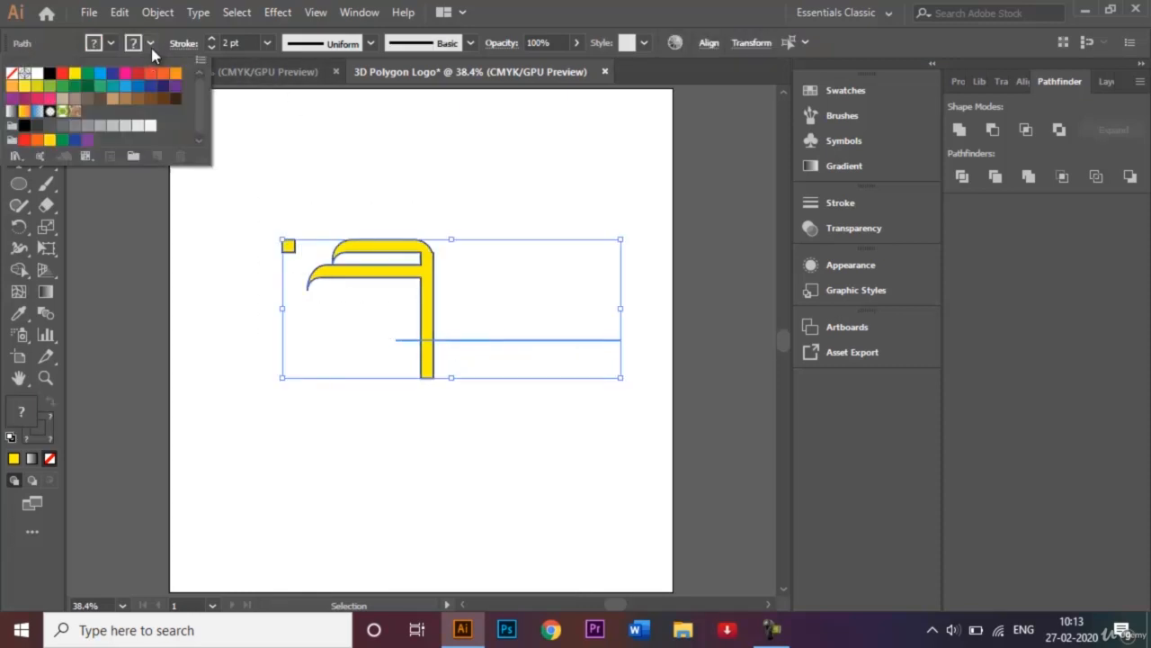
{"action": "left_click", "coordinate": [11, 72]}
{"action": "left_click", "coordinate": [398, 191]}
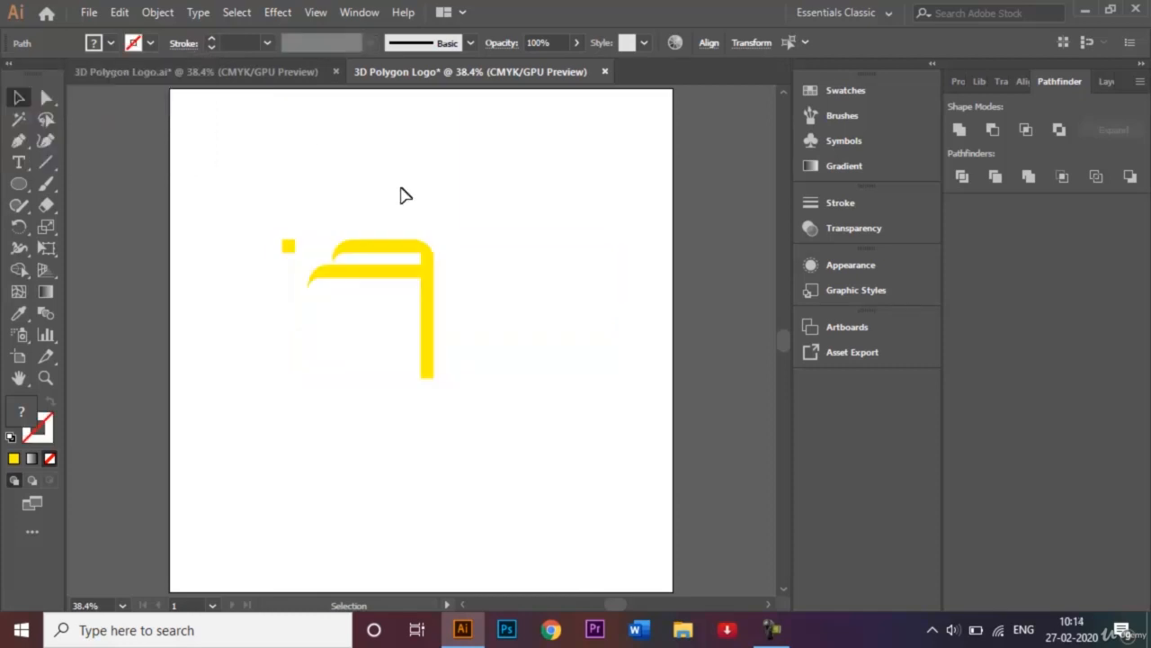
Step: Select the small yellow square, examine the finished logo in 3D Polygon Logo.ai for reference, and return to the working document
{"action": "left_click", "coordinate": [287, 246]}
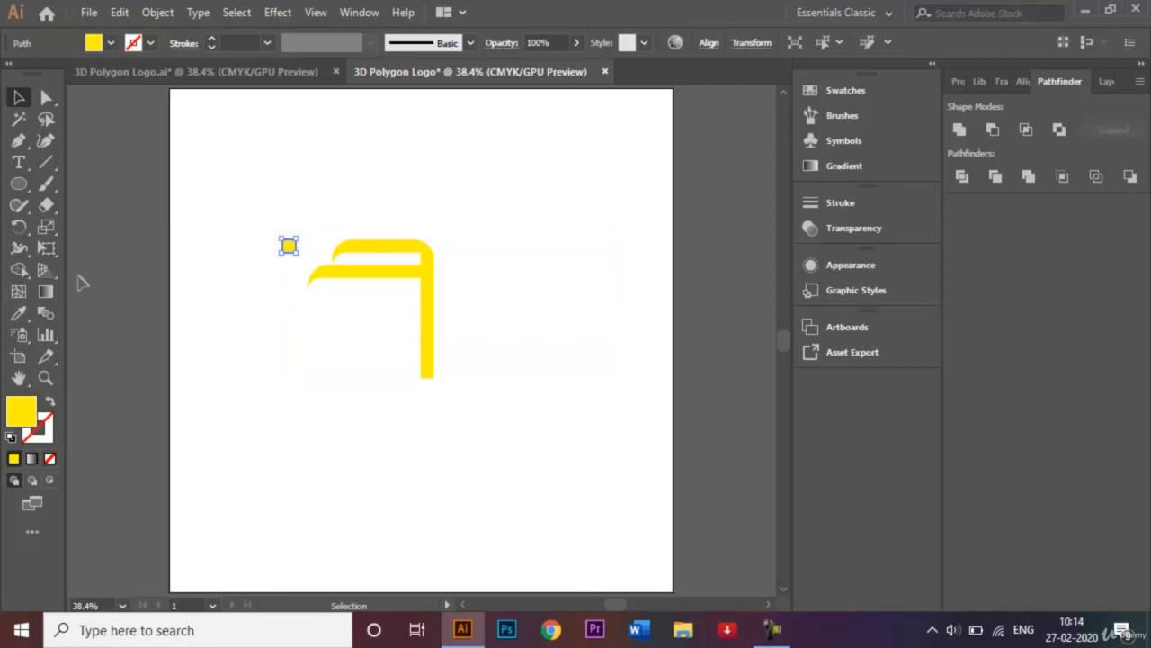
{"action": "left_click", "coordinate": [180, 72]}
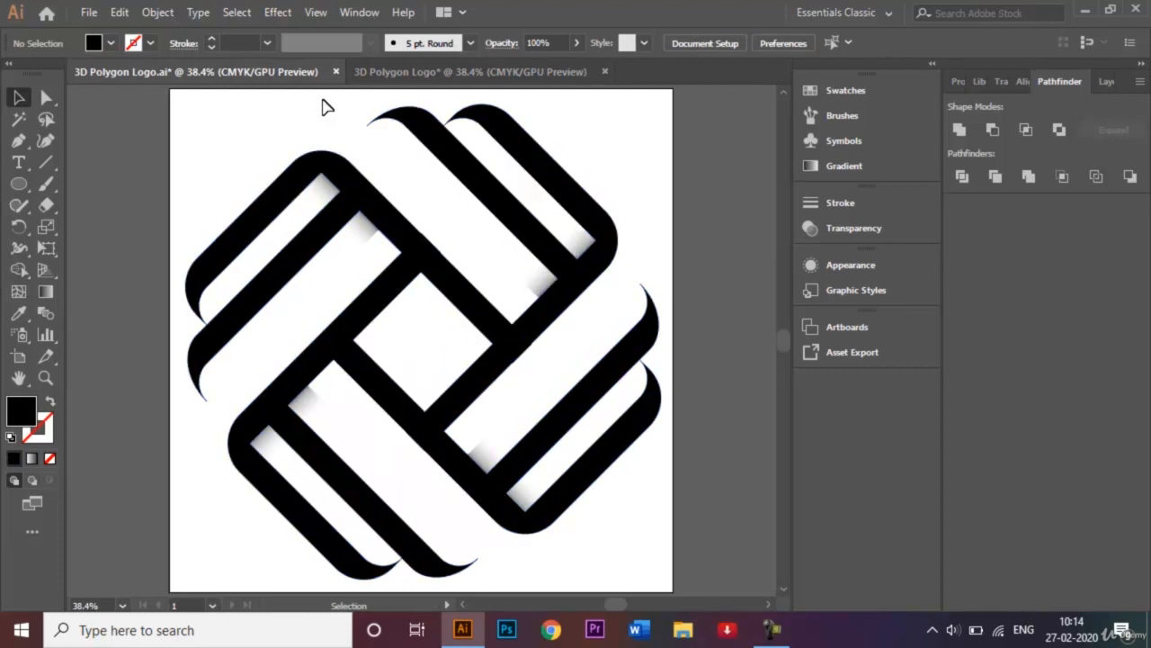
{"action": "left_click", "coordinate": [378, 79]}
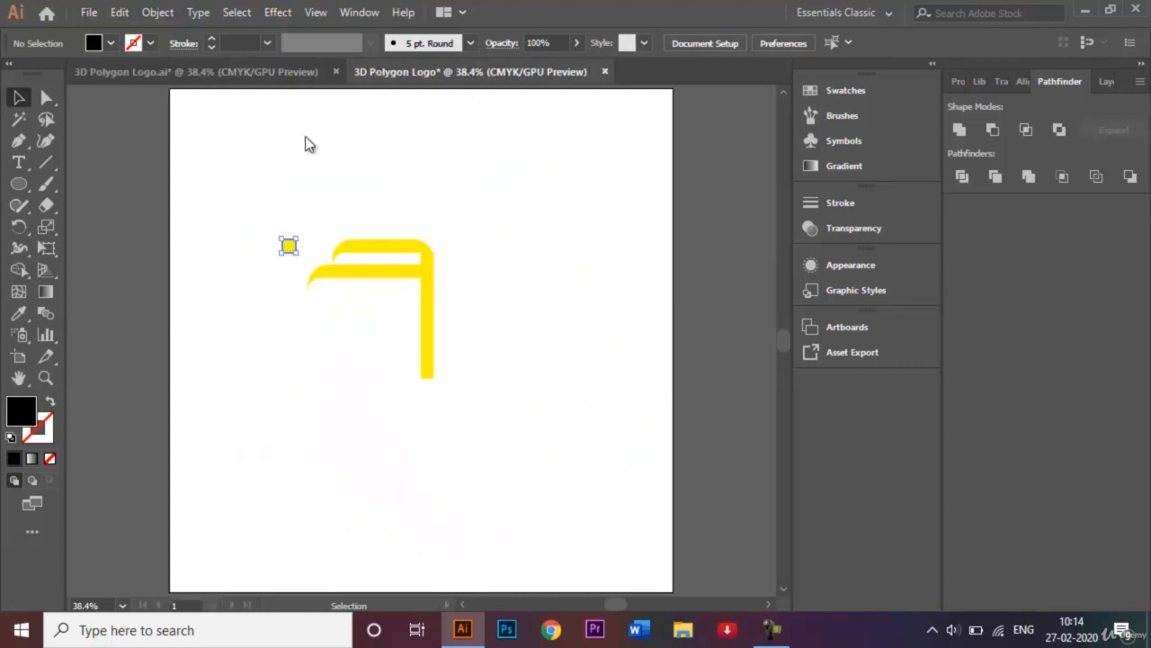
Step: Apply a linear white-to-black gradient to the small yellow square and set the white stop's opacity to 0%
{"action": "double_click", "coordinate": [40, 293]}
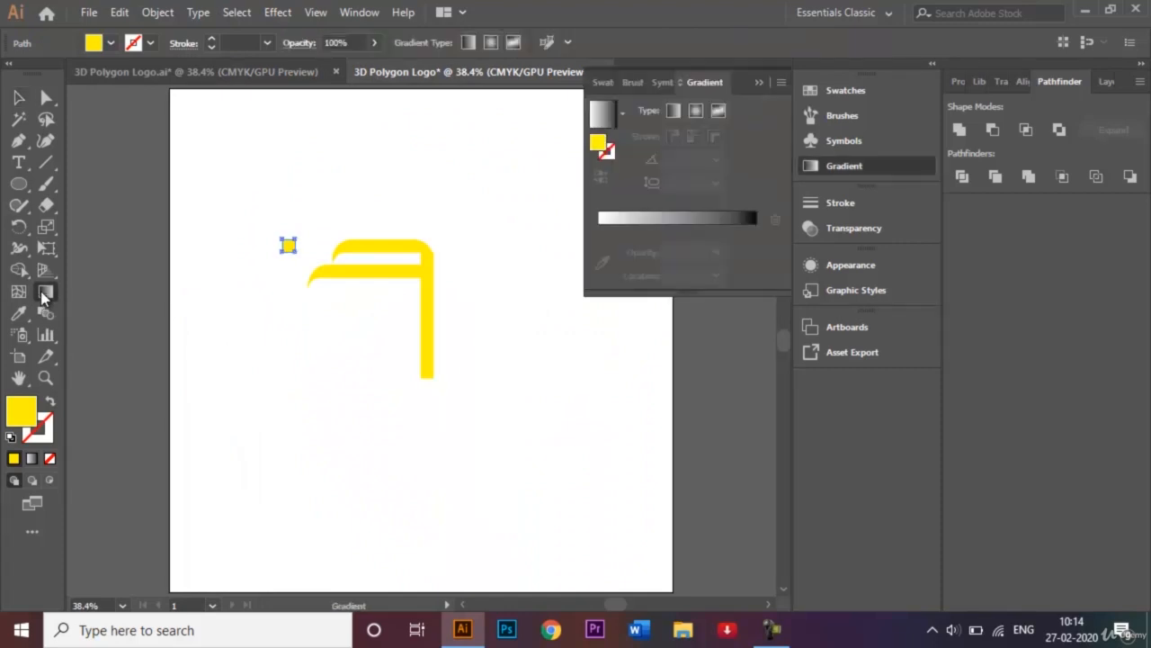
{"action": "left_click", "coordinate": [618, 219]}
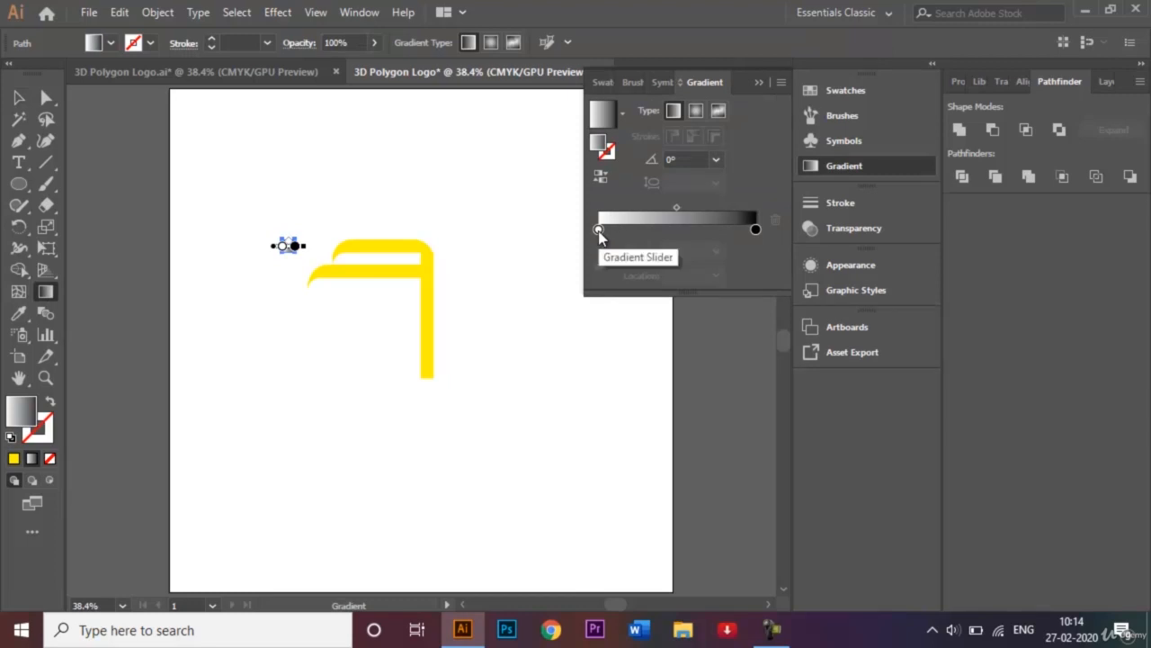
{"action": "double_click", "coordinate": [599, 230]}
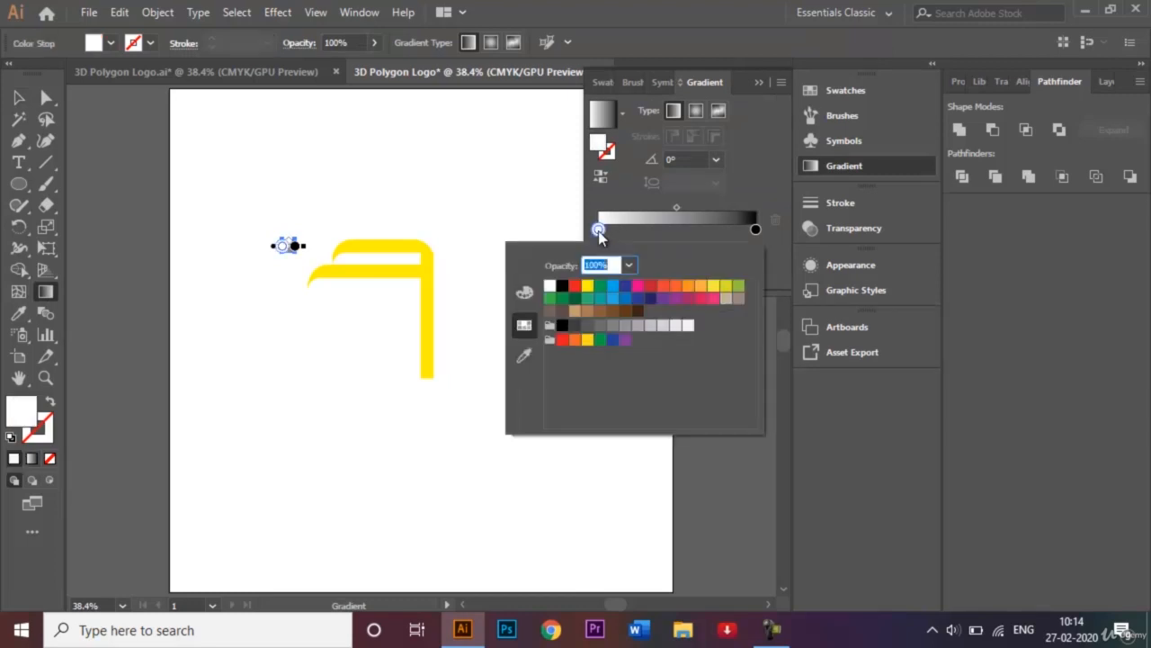
{"action": "key", "text": "BackSpace"}
{"action": "type", "text": "0"}
{"action": "key", "text": "Return"}
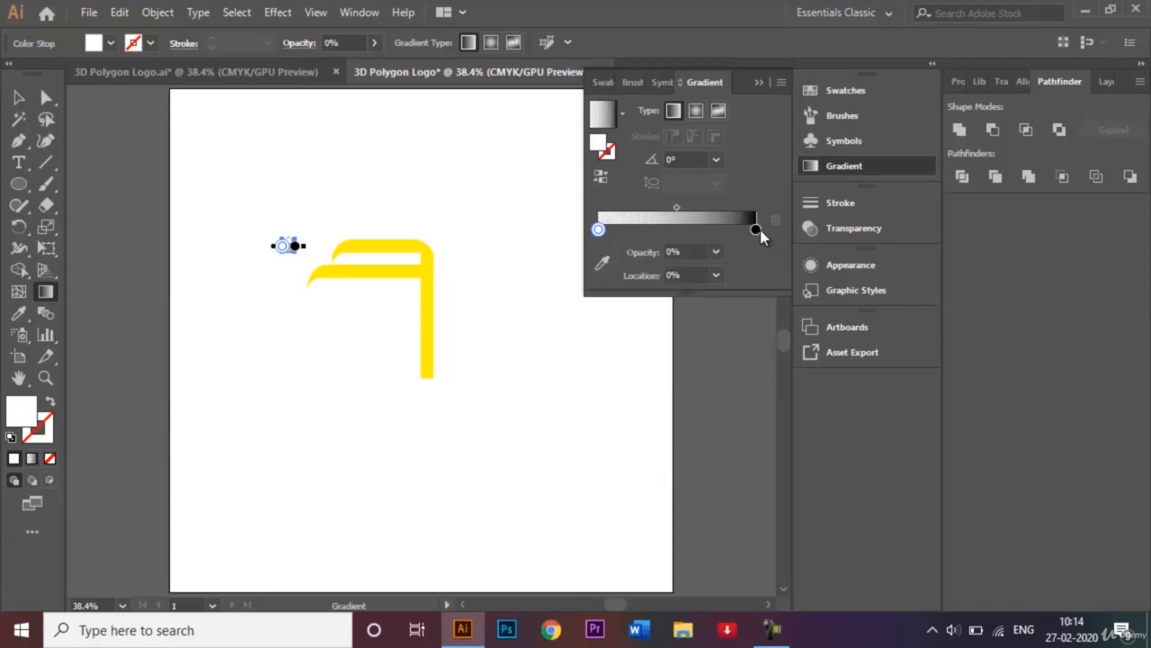
Step: Set the opacity of the small square's black gradient stop to 50% and deselect the square
{"action": "double_click", "coordinate": [754, 229]}
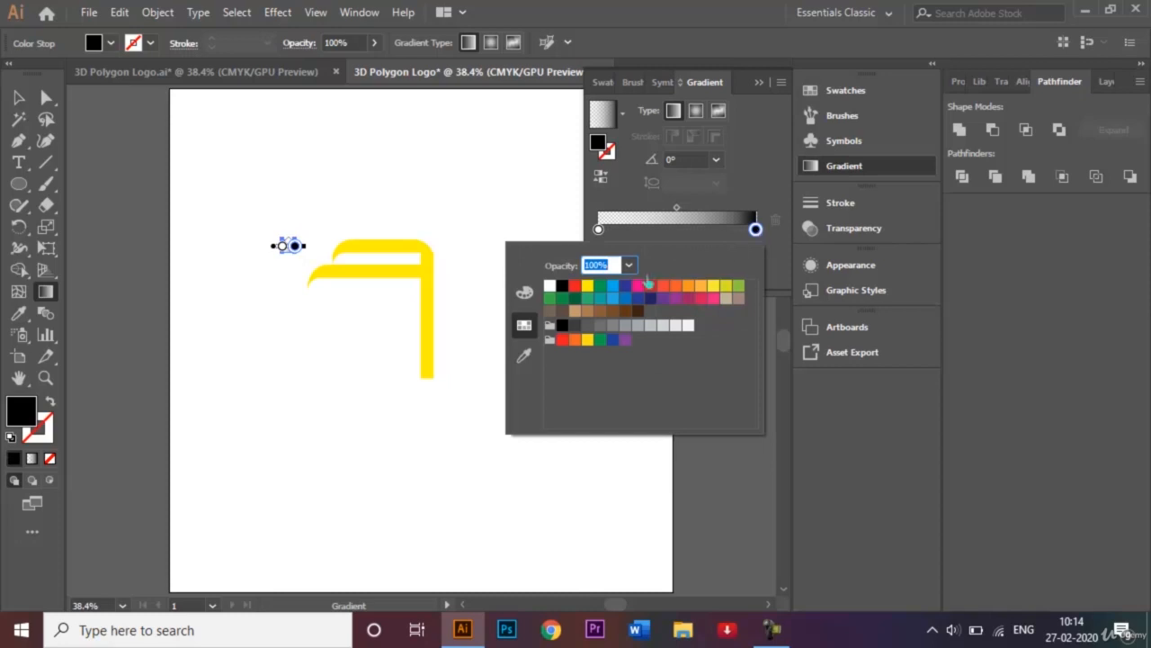
{"action": "left_click", "coordinate": [594, 263]}
{"action": "double_click", "coordinate": [594, 264]}
{"action": "type", "text": "50"}
{"action": "key", "text": "Return"}
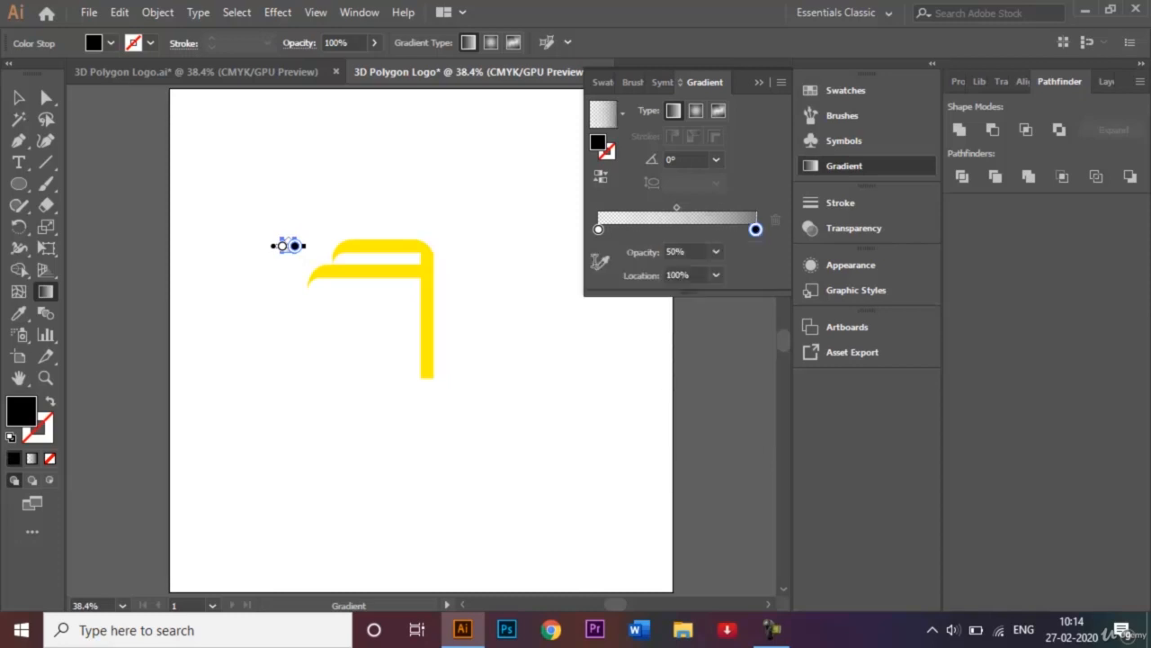
{"action": "left_click", "coordinate": [759, 82]}
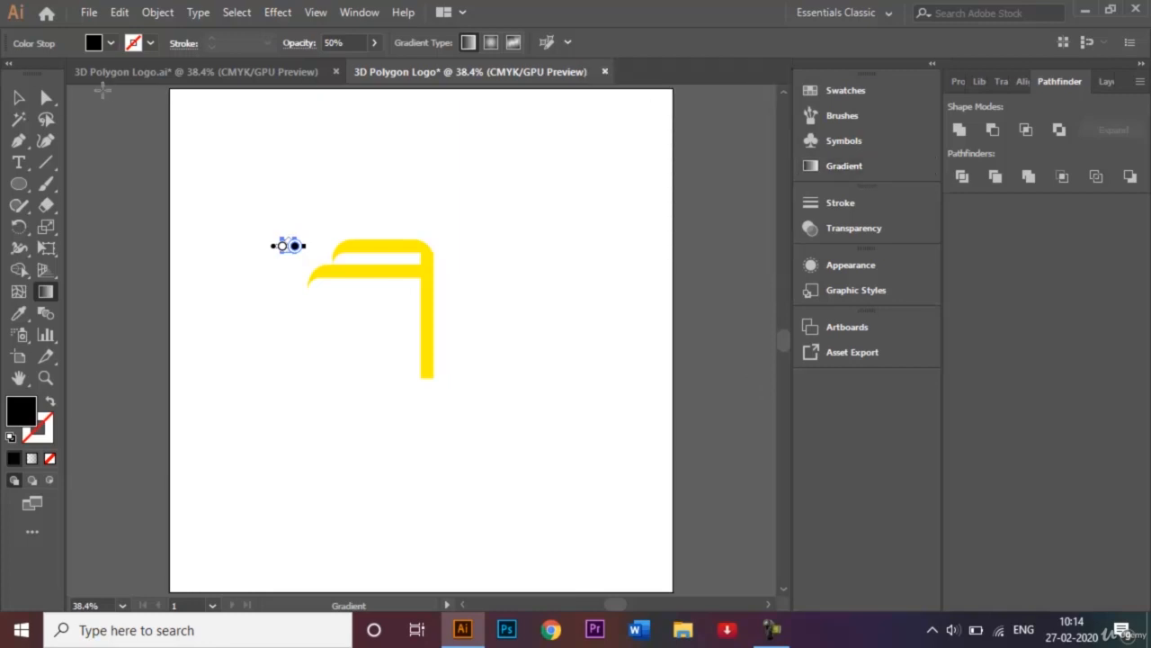
{"action": "left_click", "coordinate": [21, 97]}
{"action": "left_click", "coordinate": [303, 192]}
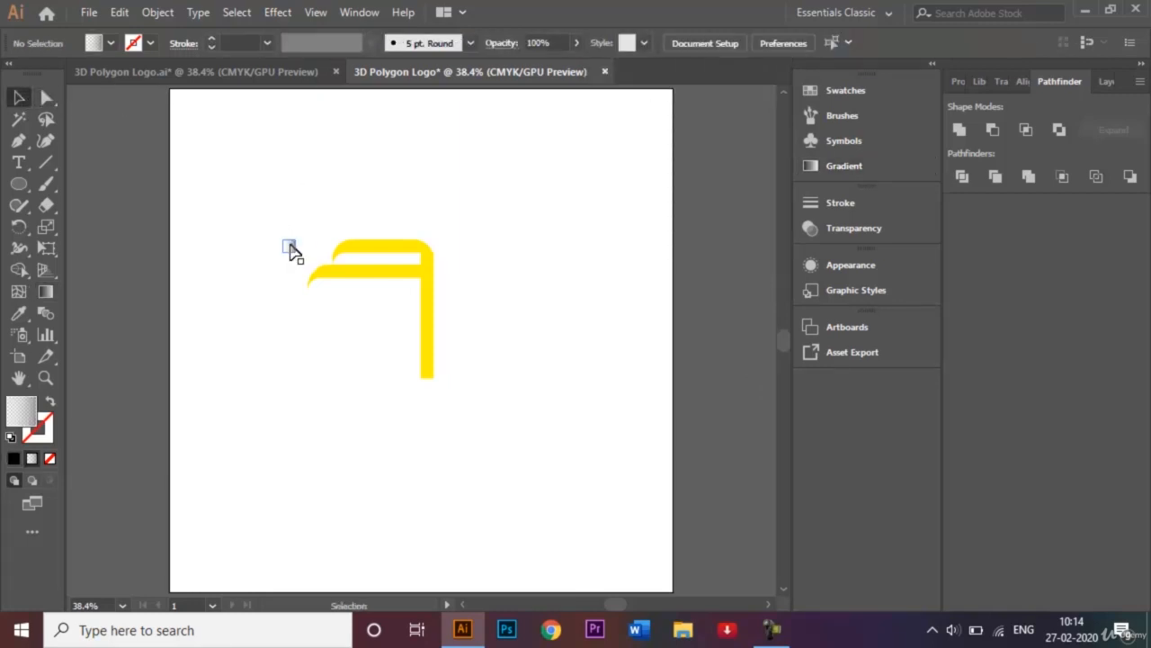
Step: Place the gradient square under the upper yellow bar against the vertical strip, and duplicate it under the lower bar
{"action": "left_click_drag", "start_coordinate": [290, 250], "coordinate": [415, 261]}
{"action": "left_click", "coordinate": [519, 241]}
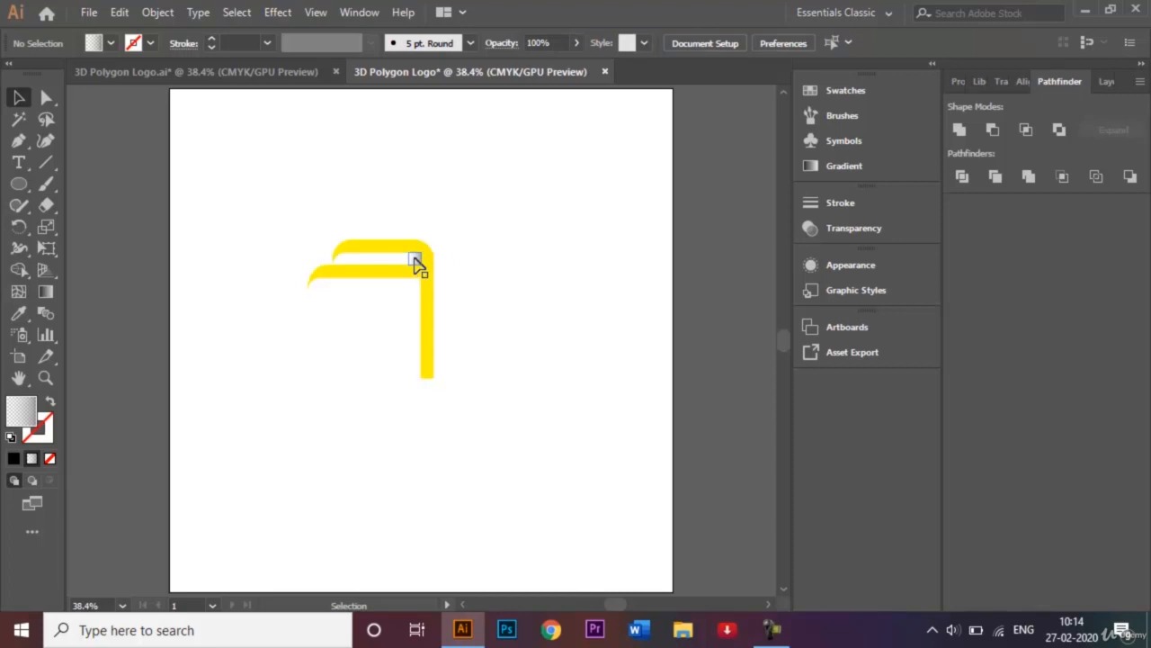
{"action": "left_click", "coordinate": [416, 262]}
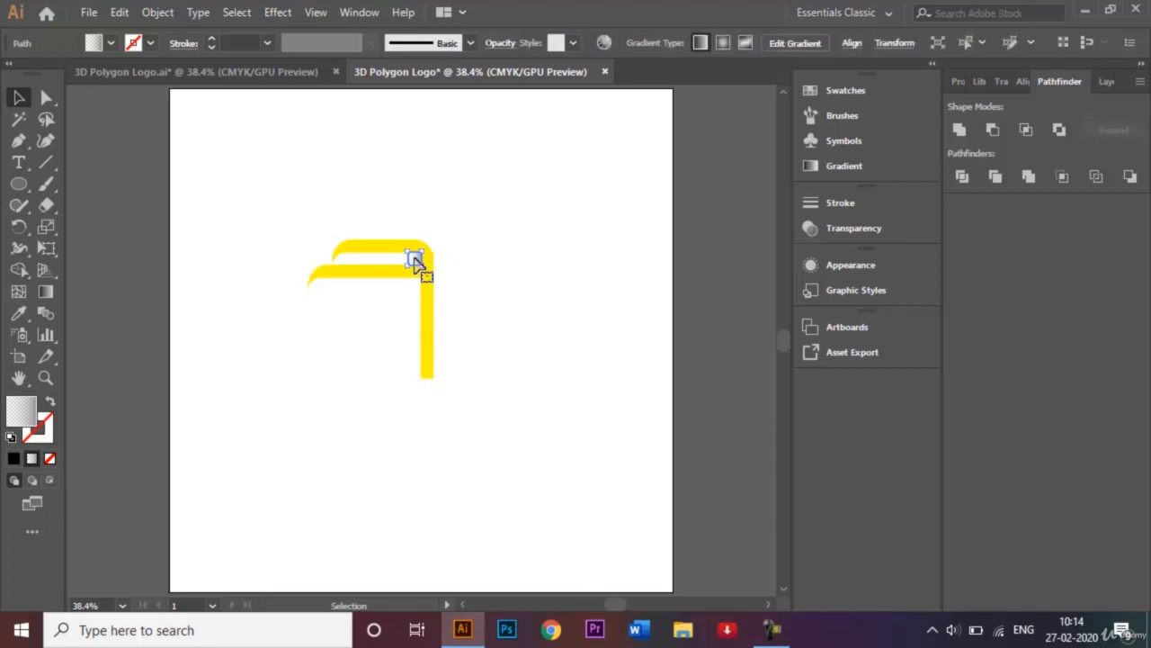
{"action": "left_click_drag", "start_coordinate": [414, 259], "coordinate": [416, 288]}
{"action": "left_click", "coordinate": [484, 285]}
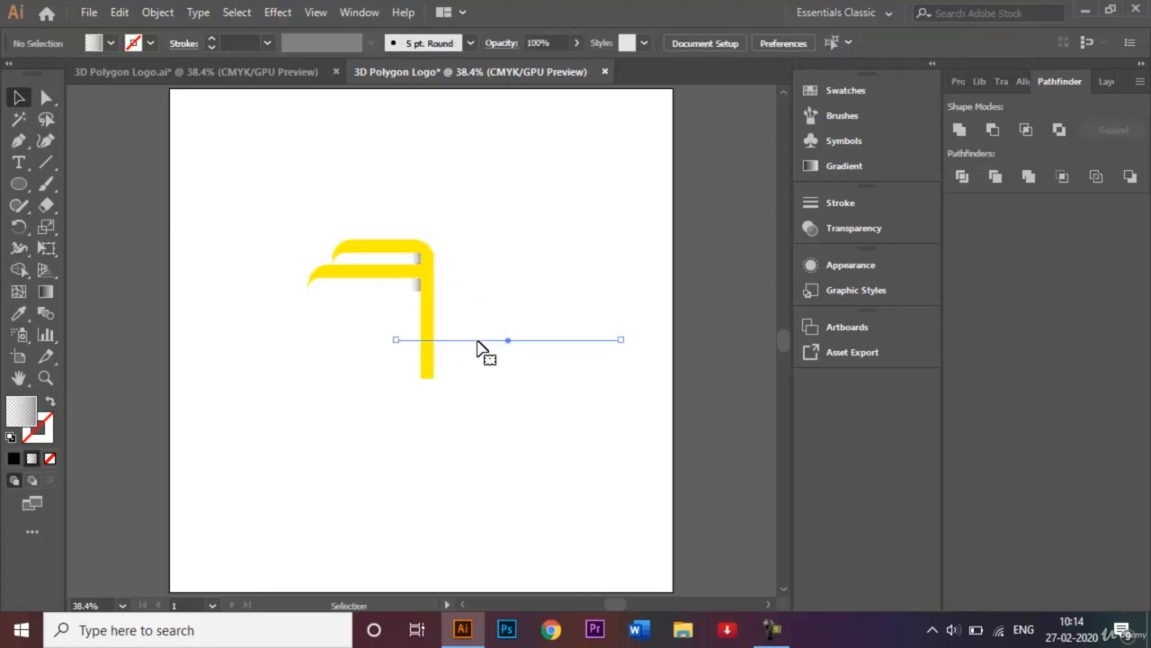
Step: Give the invisible horizontal line a blue stroke and move it down to near the vertical strip's lower end
{"action": "left_click", "coordinate": [480, 349]}
{"action": "left_click", "coordinate": [140, 50]}
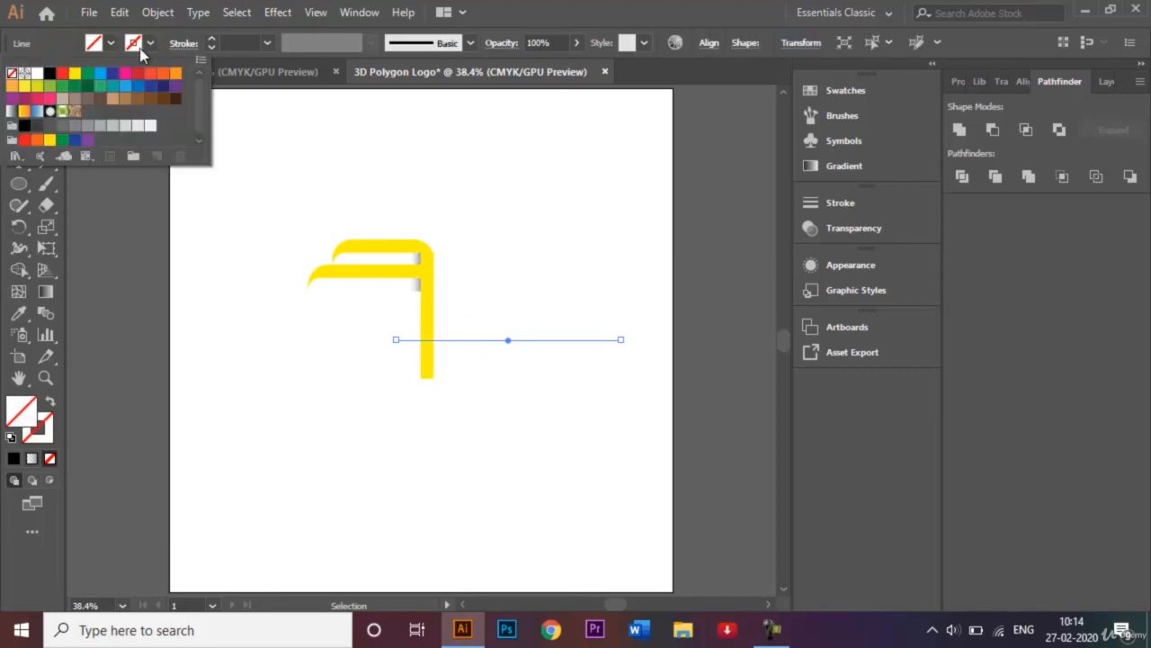
{"action": "left_click", "coordinate": [100, 73]}
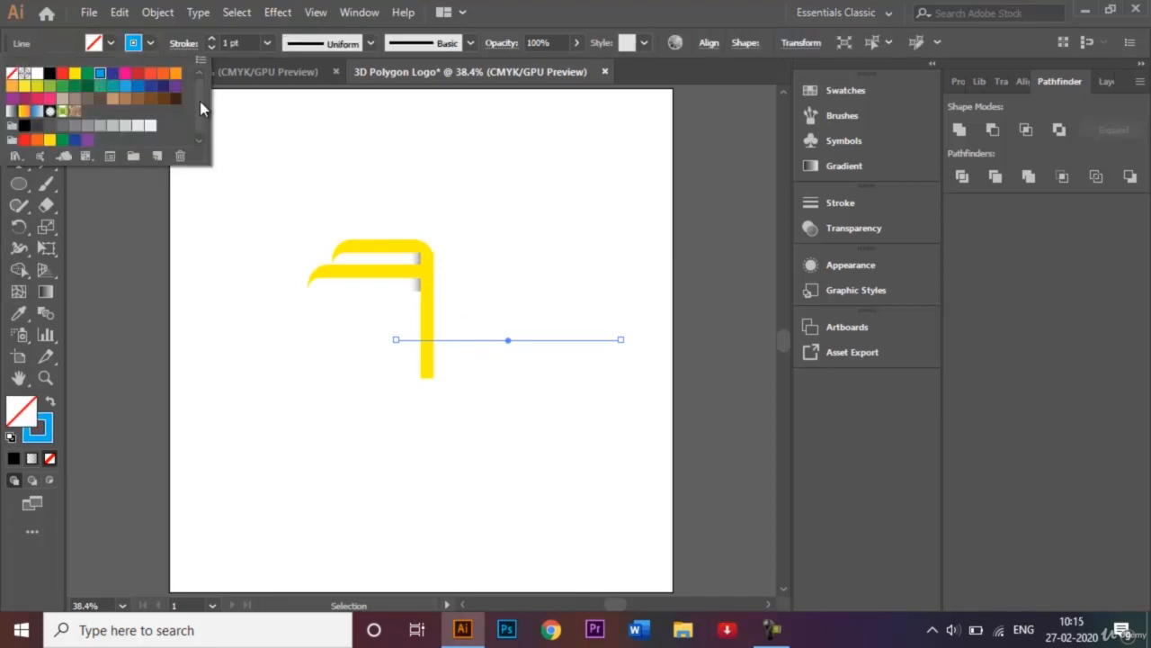
{"action": "left_click", "coordinate": [547, 270]}
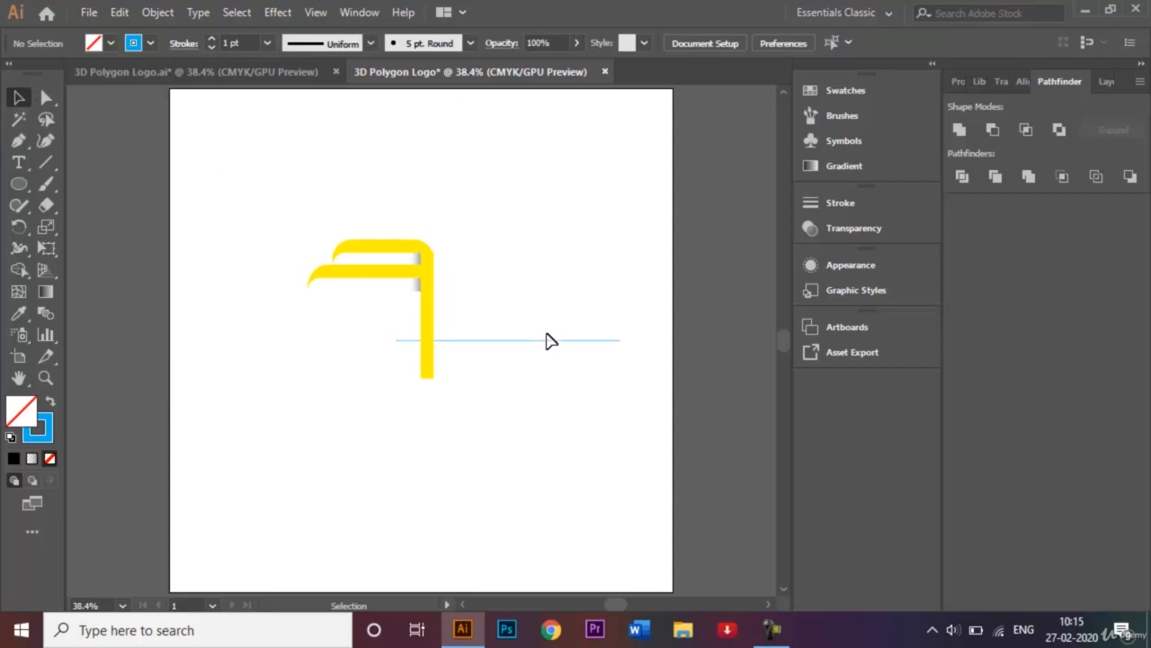
{"action": "left_click_drag", "start_coordinate": [546, 340], "coordinate": [547, 363]}
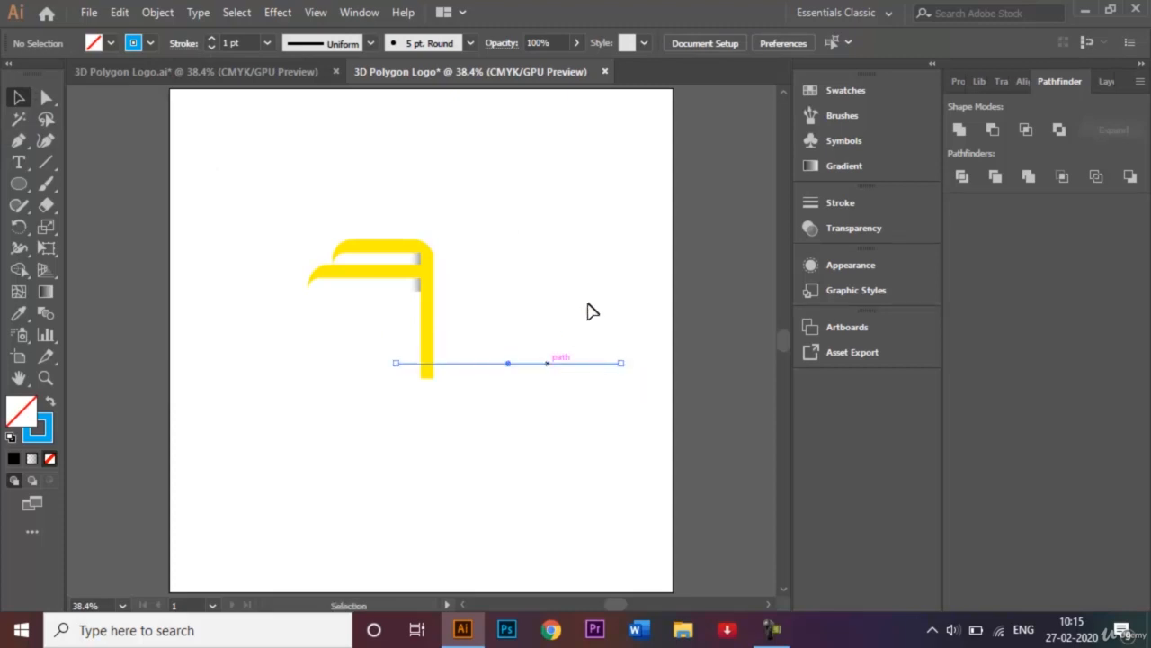
{"action": "left_click", "coordinate": [582, 305]}
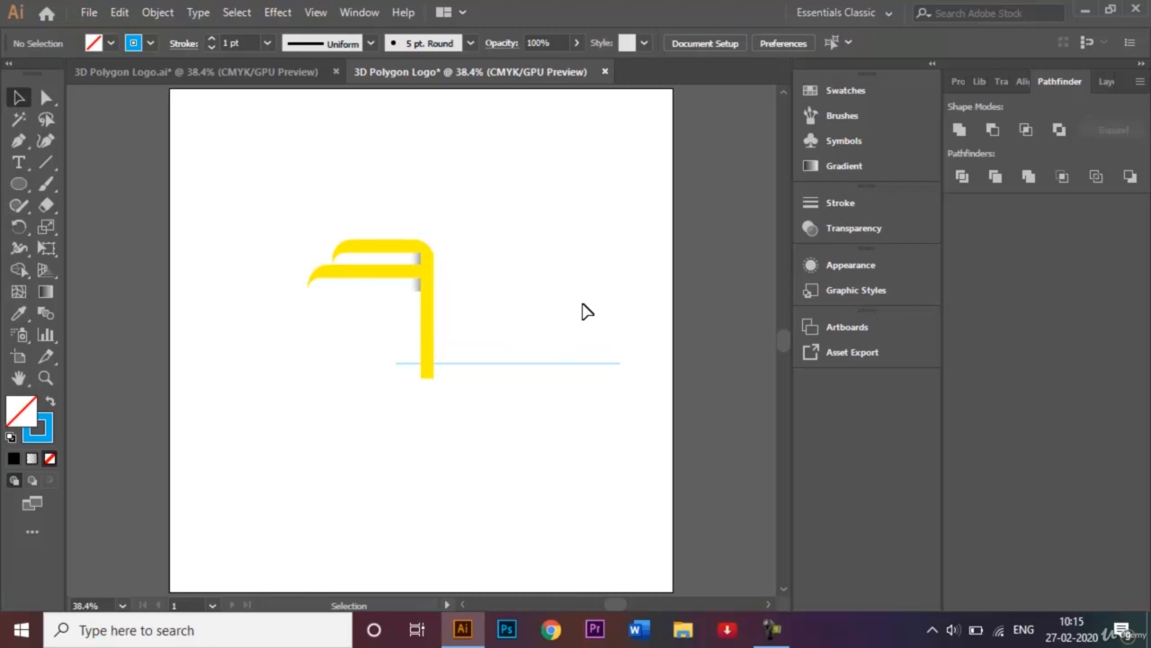
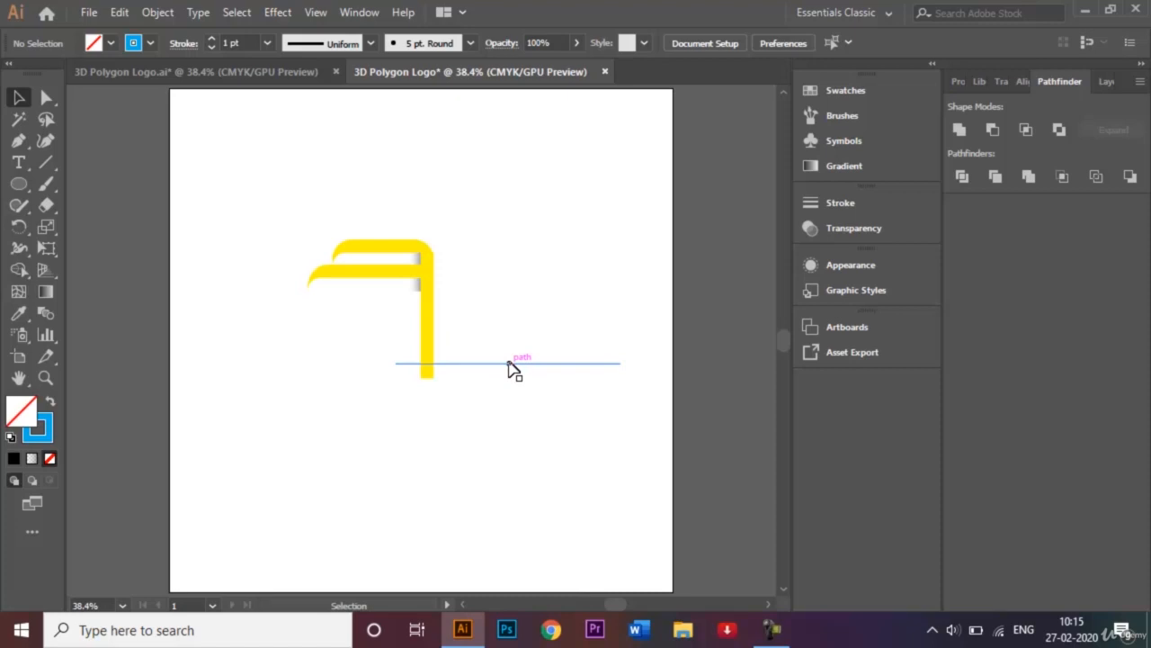
Step: Rotate a copy of the yellow shape and its shadow squares 90° about the blue line's left endpoint, and repeat for four arms
{"action": "left_click_drag", "start_coordinate": [352, 209], "coordinate": [440, 323]}
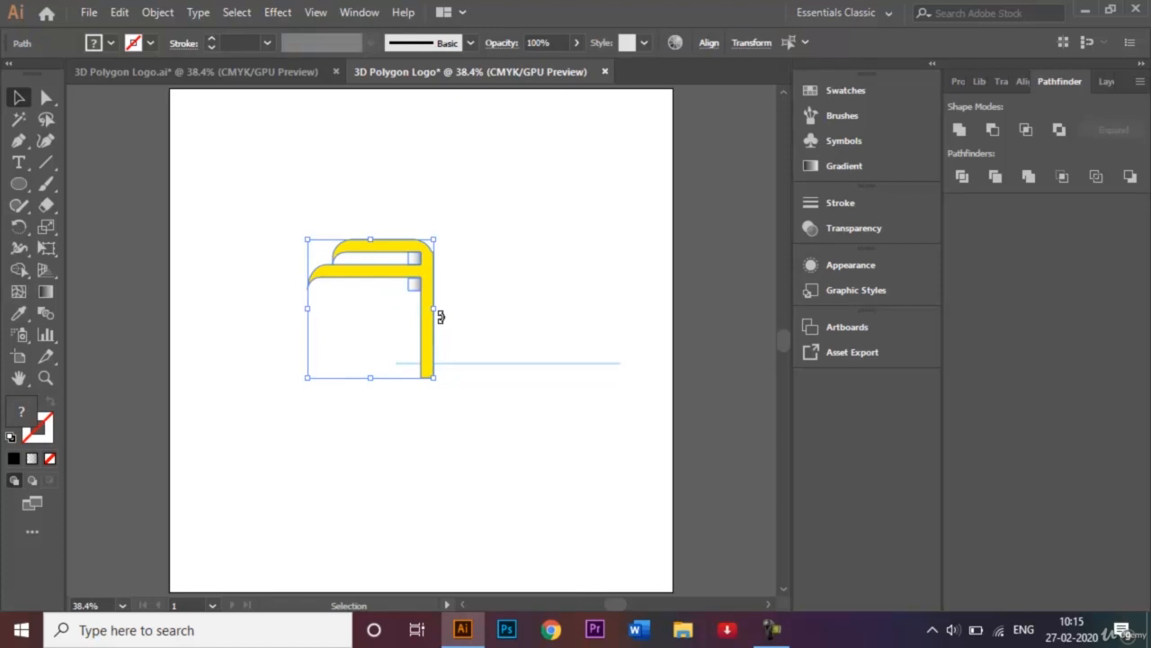
{"action": "left_click", "coordinate": [19, 227]}
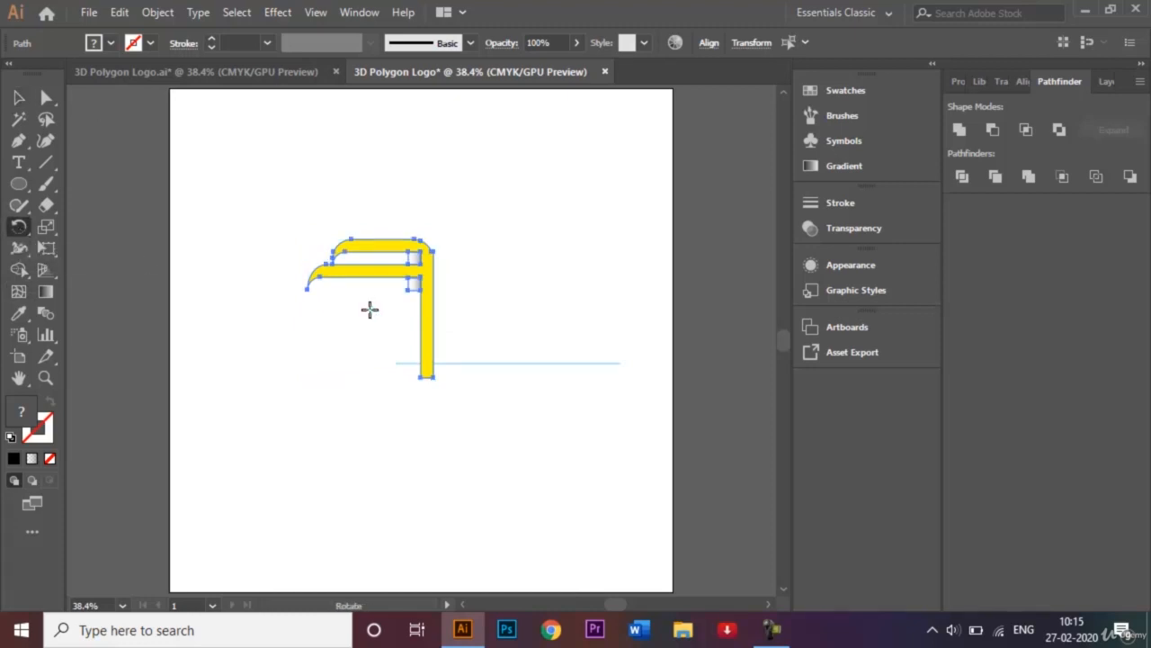
{"action": "left_click", "coordinate": [395, 362], "text": "alt"}
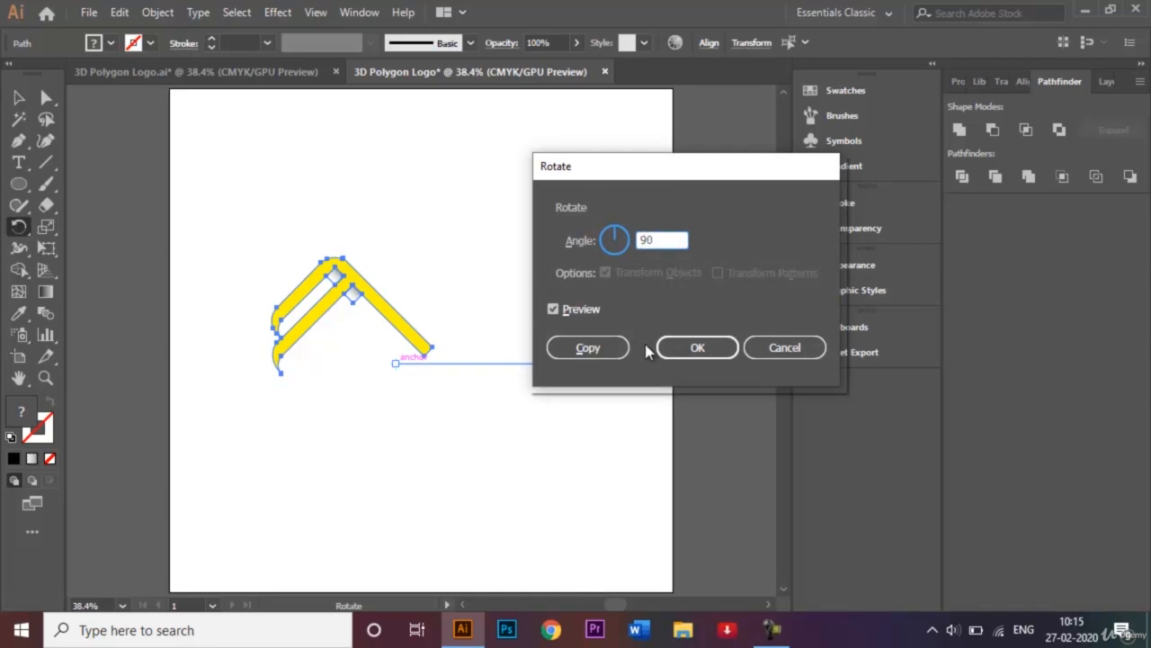
{"action": "left_click", "coordinate": [615, 352]}
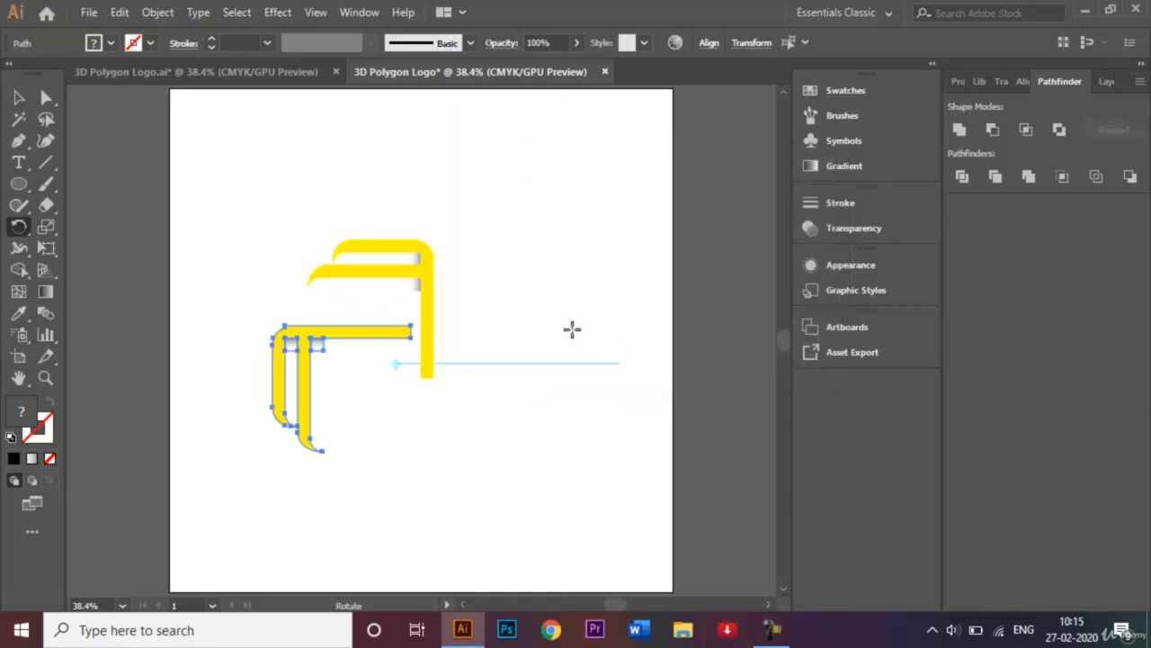
{"action": "key", "text": "ctrl+d"}
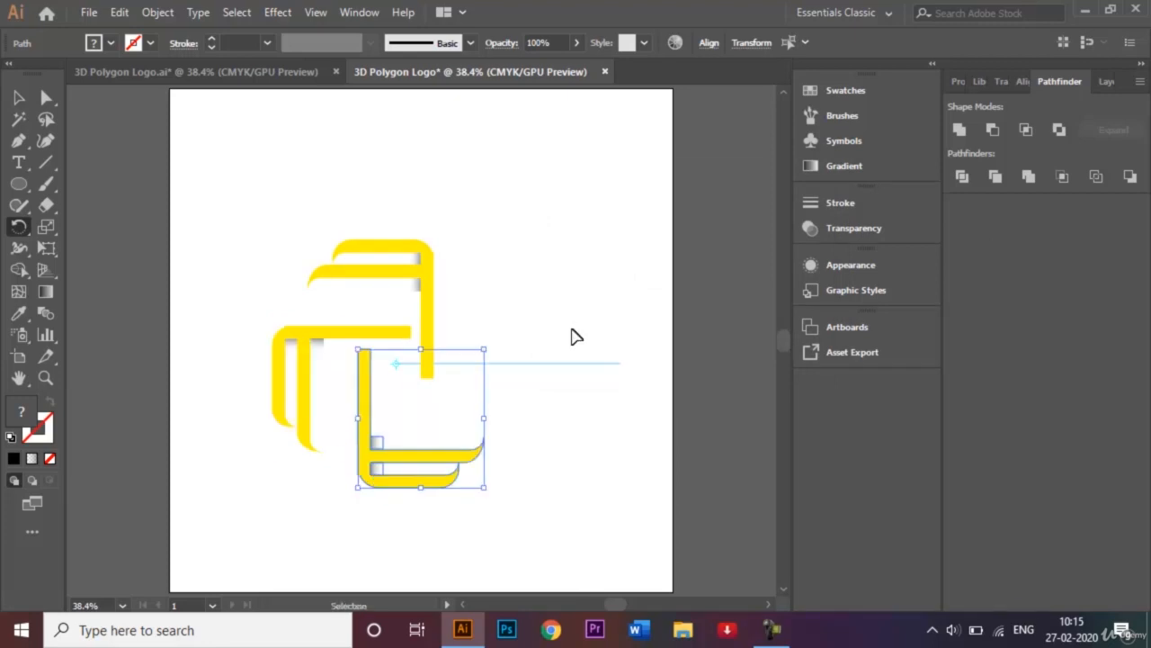
{"action": "key", "text": "ctrl+d"}
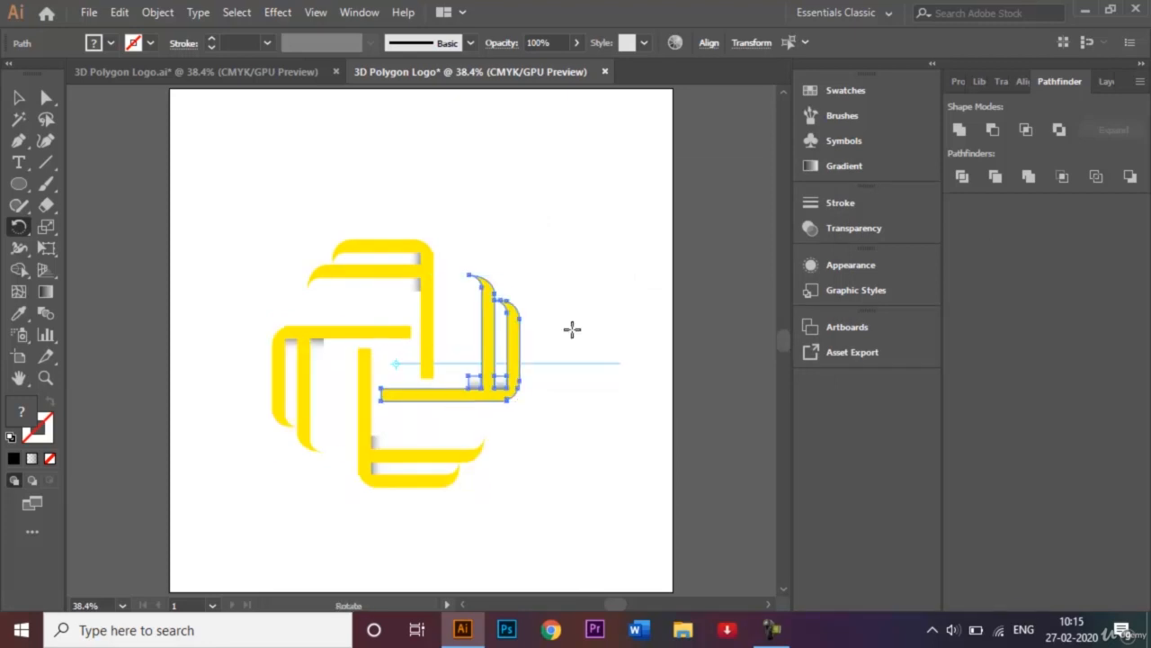
{"action": "left_click", "coordinate": [18, 97]}
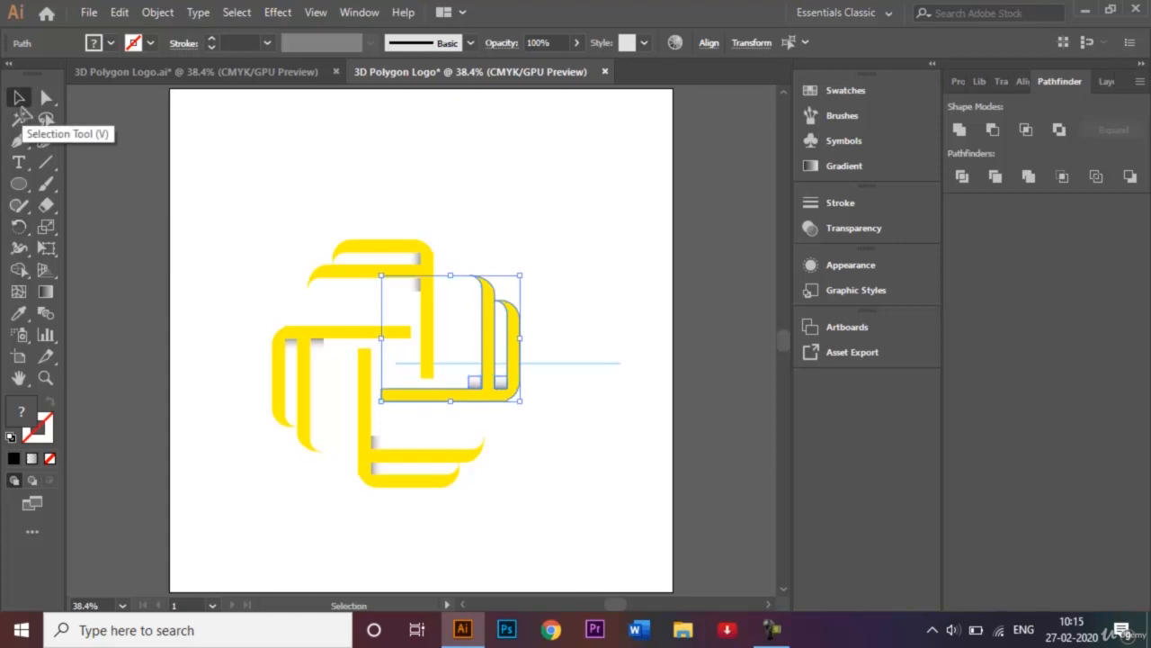
{"action": "left_click", "coordinate": [306, 186]}
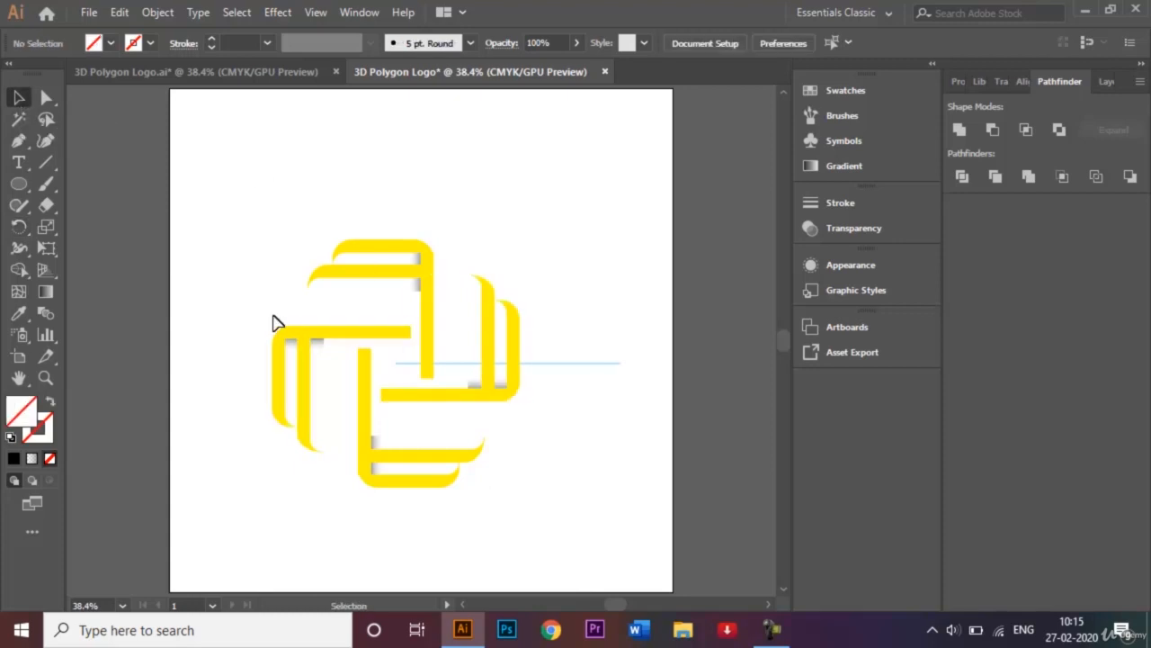
Step: Move the left arm right about 45 px so its horizontal bar ends at the top arm's vertical strip
{"action": "left_click", "coordinate": [316, 385]}
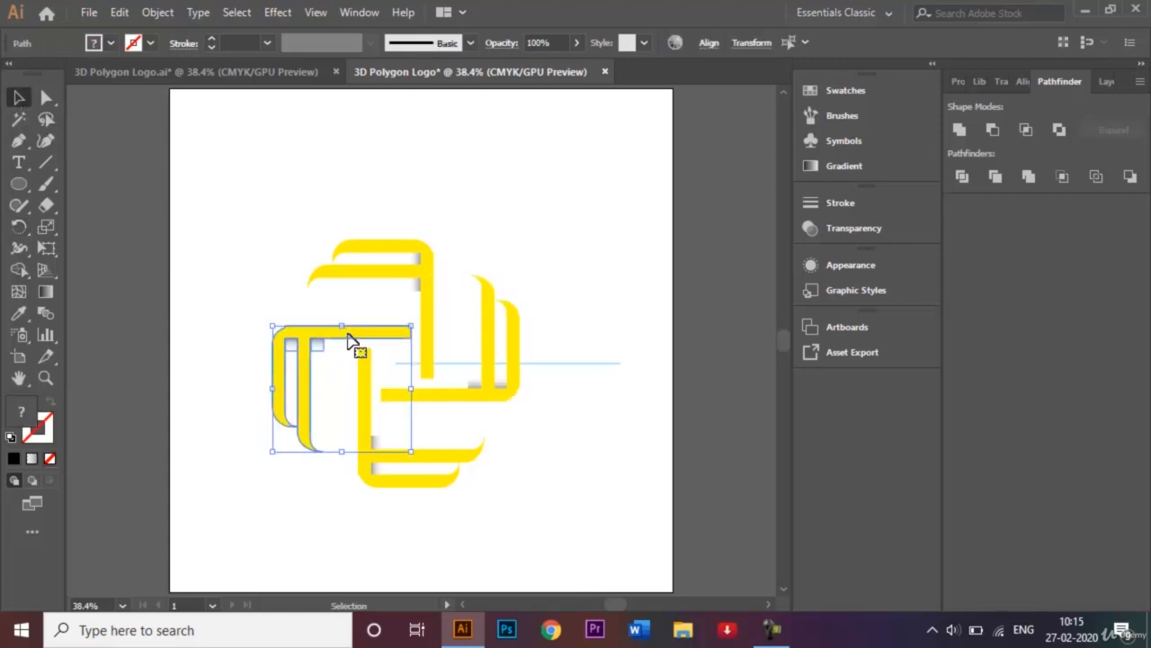
{"action": "left_click_drag", "start_coordinate": [356, 339], "coordinate": [368, 339]}
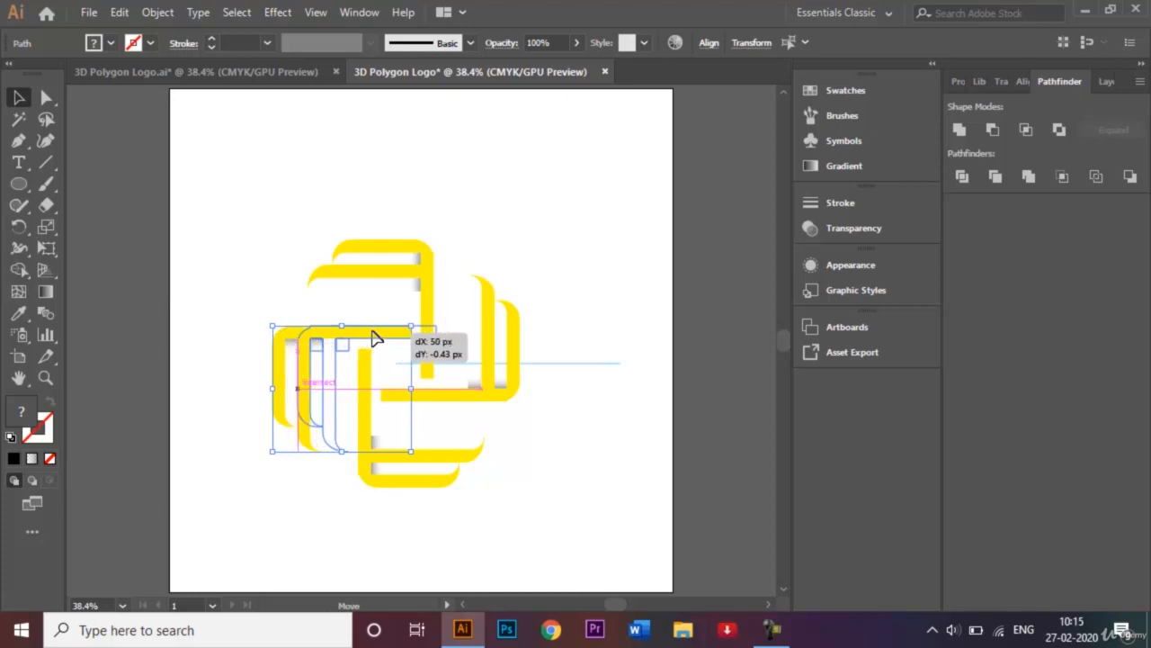
{"action": "left_click_drag", "start_coordinate": [376, 337], "coordinate": [378, 335]}
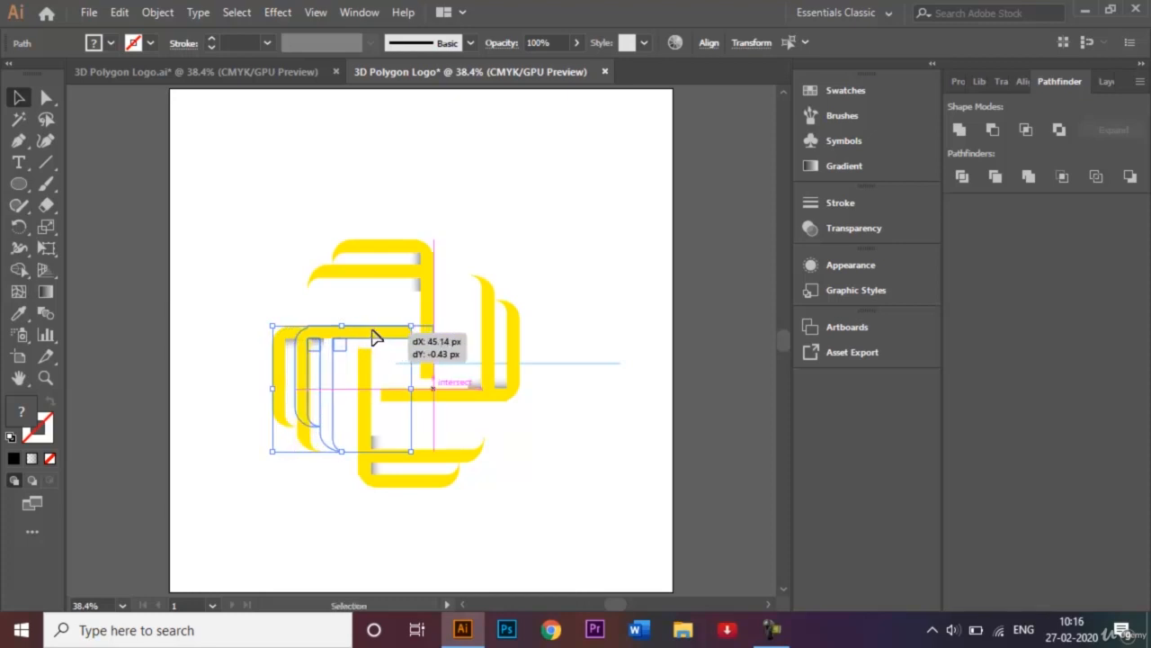
{"action": "left_click", "coordinate": [486, 322]}
{"action": "key", "text": "ctrl+h"}
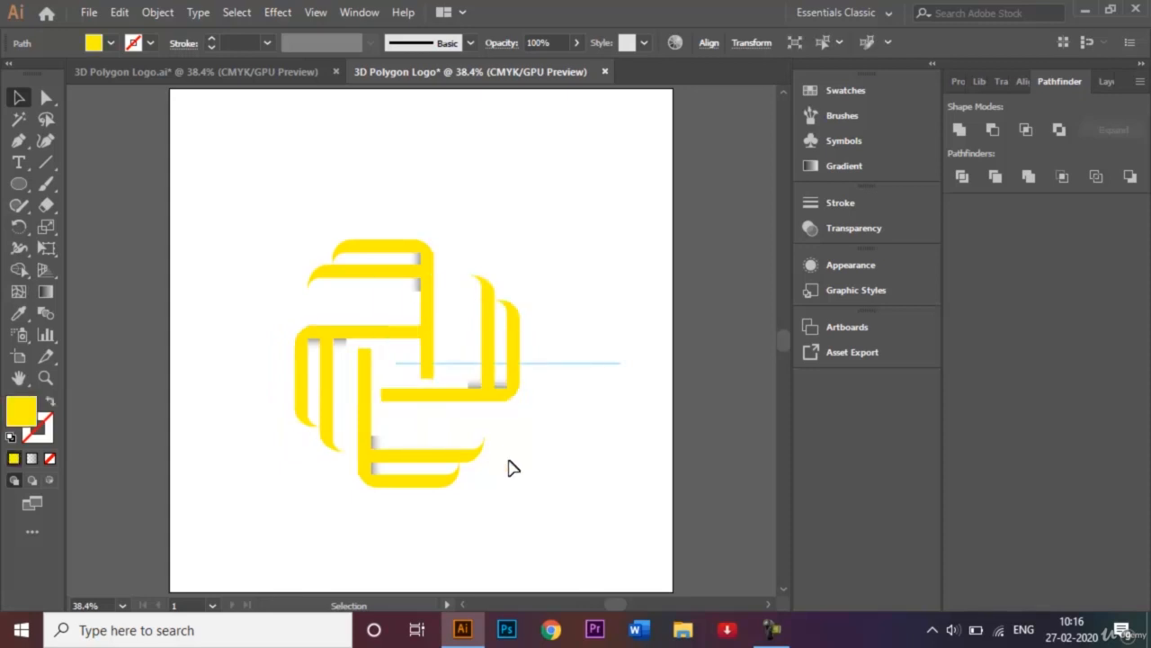
{"action": "left_click", "coordinate": [509, 467]}
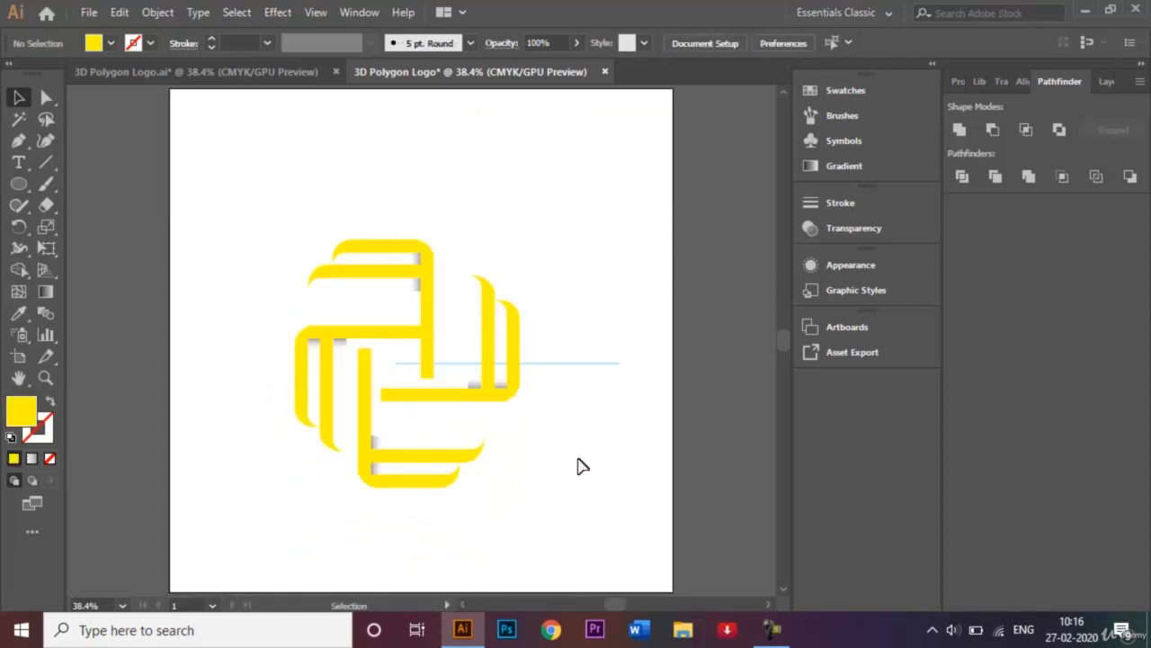
Step: Nudge the bottom arm right and up until its vertical strip meets the left arm's horizontal bar and the right arm's bar end
{"action": "left_click", "coordinate": [365, 433]}
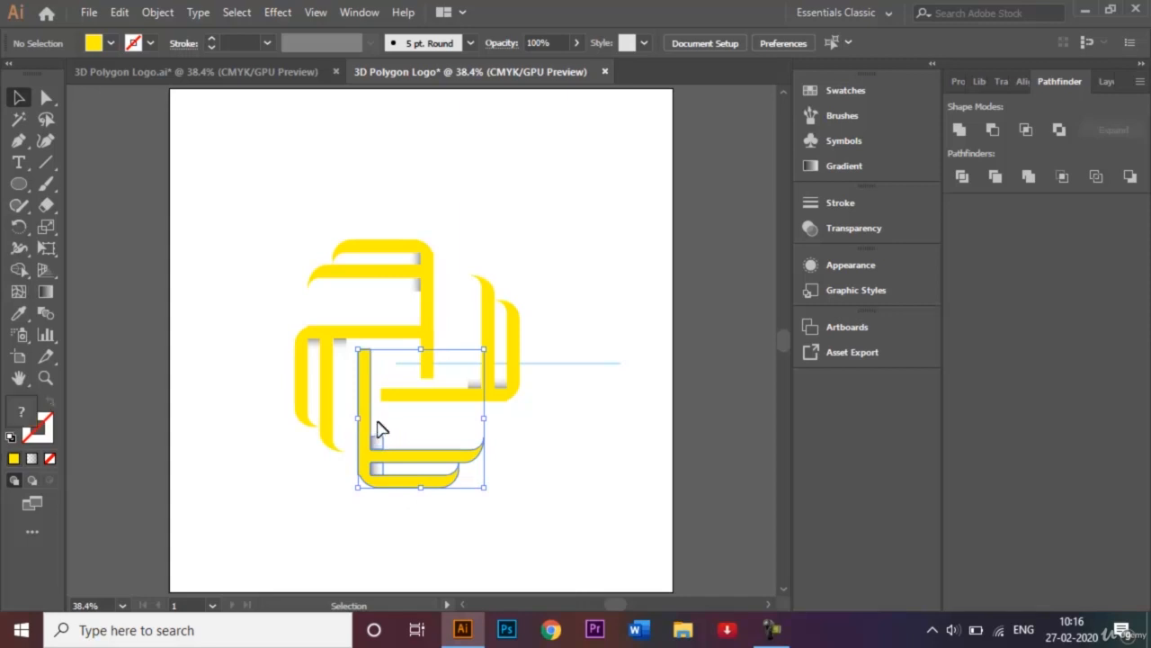
{"action": "left_click", "coordinate": [378, 430]}
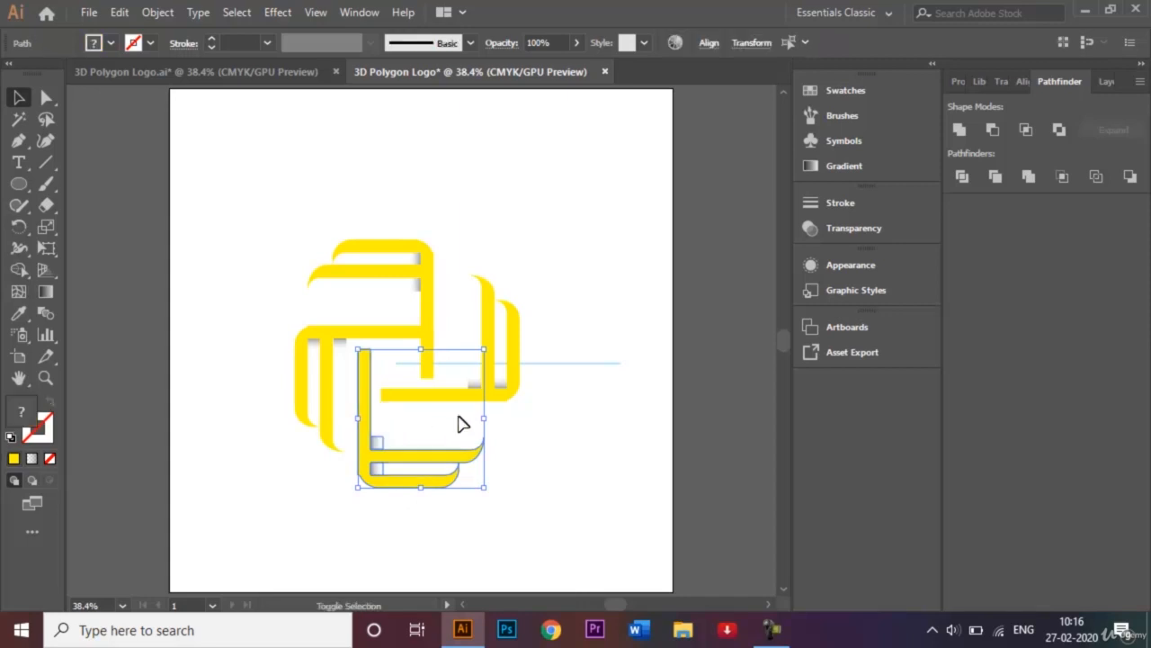
{"action": "key", "text": "shift+Right"}
{"action": "key", "text": "shift+Right"}
{"action": "key", "text": "shift+Up"}
{"action": "key", "text": "shift+Up"}
{"action": "key", "text": "shift+Up"}
{"action": "key", "text": "shift+Up"}
{"action": "key", "text": "shift+Up"}
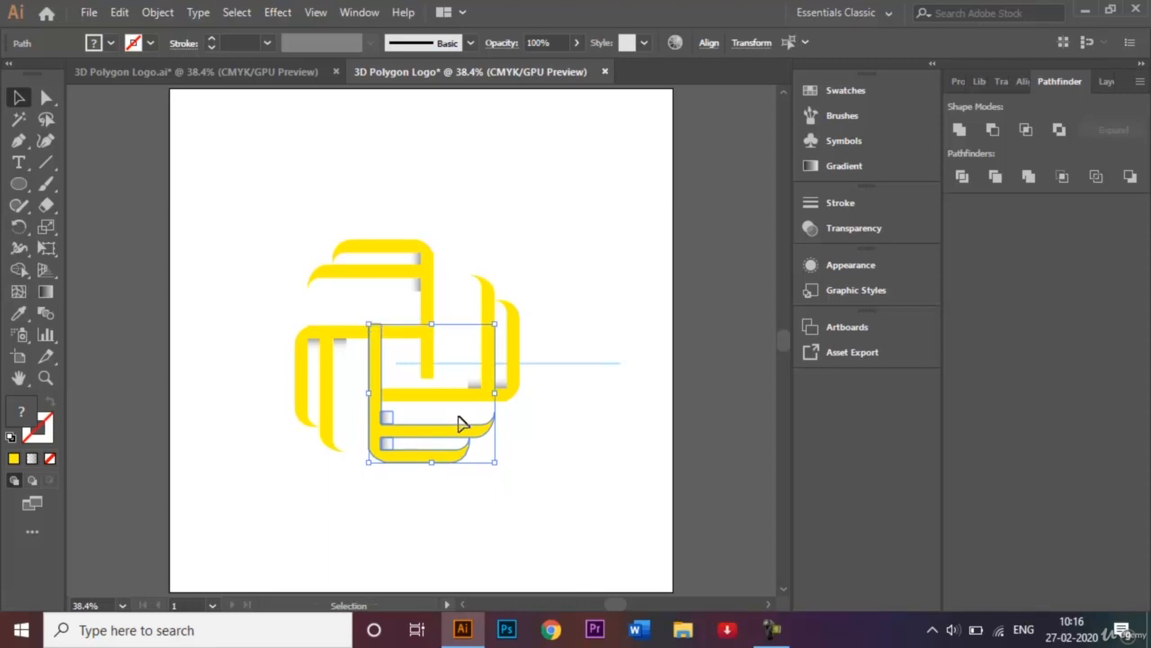
{"action": "key", "text": "Down"}
{"action": "key", "text": "Down"}
{"action": "key", "text": "Down"}
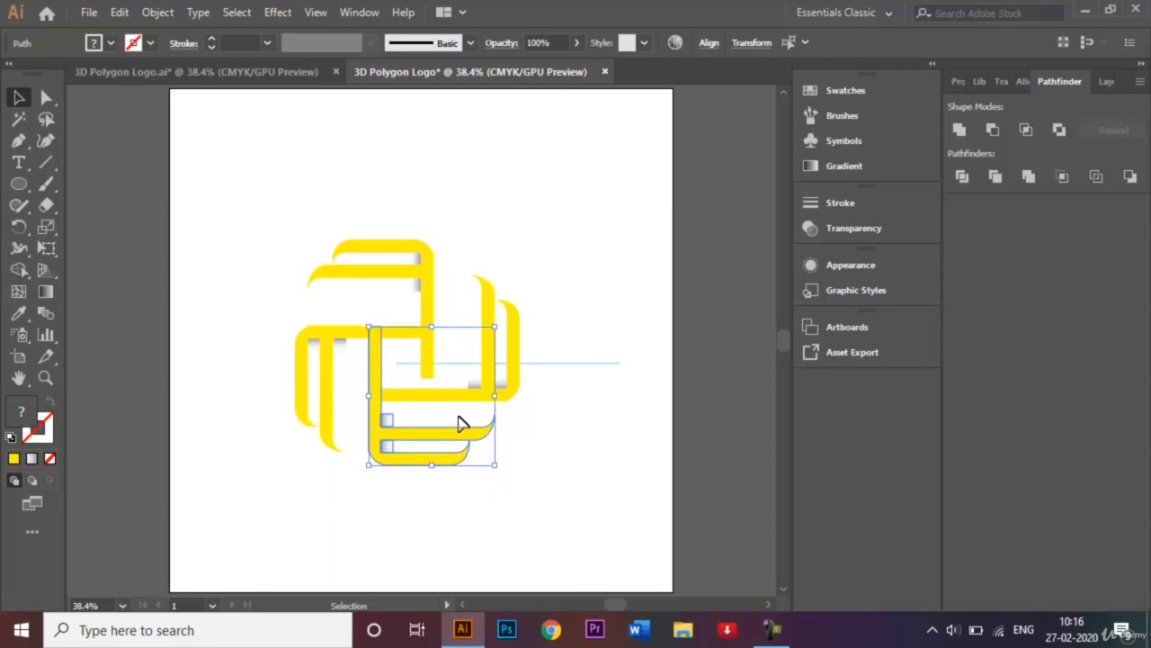
{"action": "left_click", "coordinate": [493, 244]}
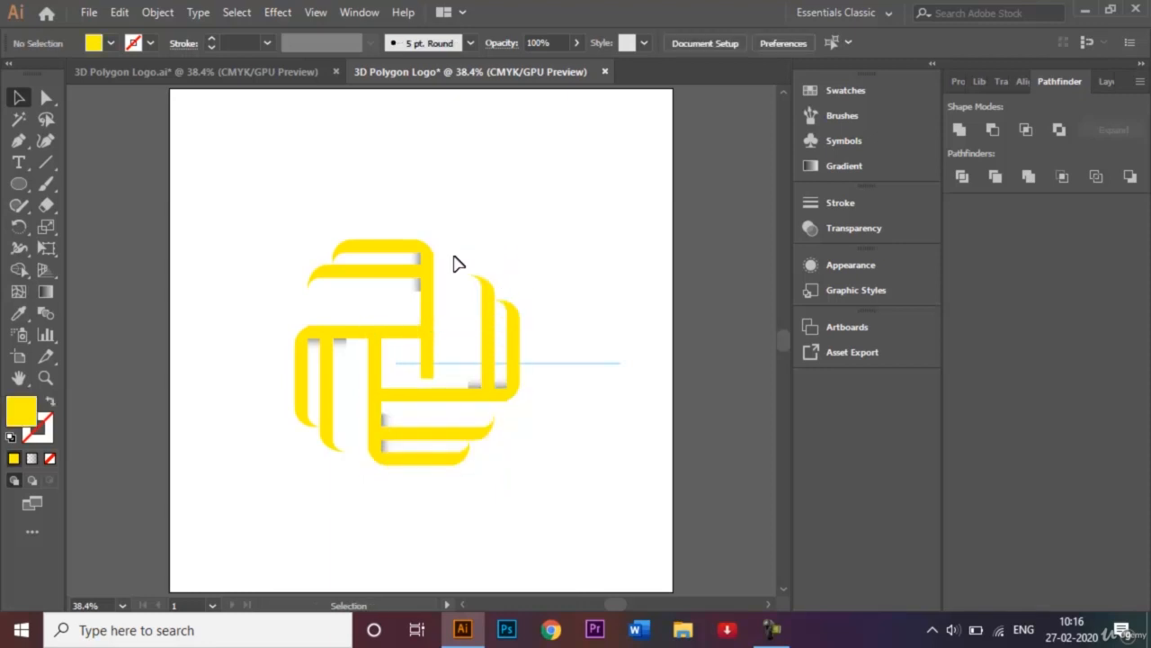
Step: Nudge the right arm and its shadow squares up until its horizontal bar meets the lower end of the top arm's vertical strip
{"action": "left_click_drag", "start_coordinate": [454, 257], "coordinate": [520, 362]}
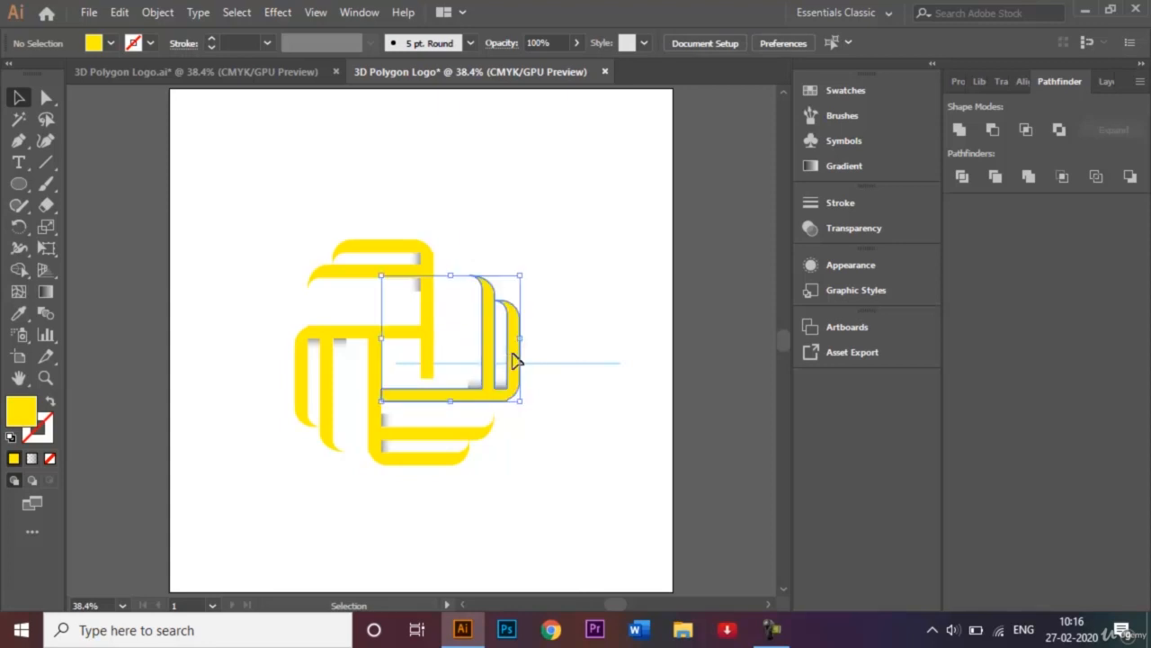
{"action": "left_click", "coordinate": [547, 406]}
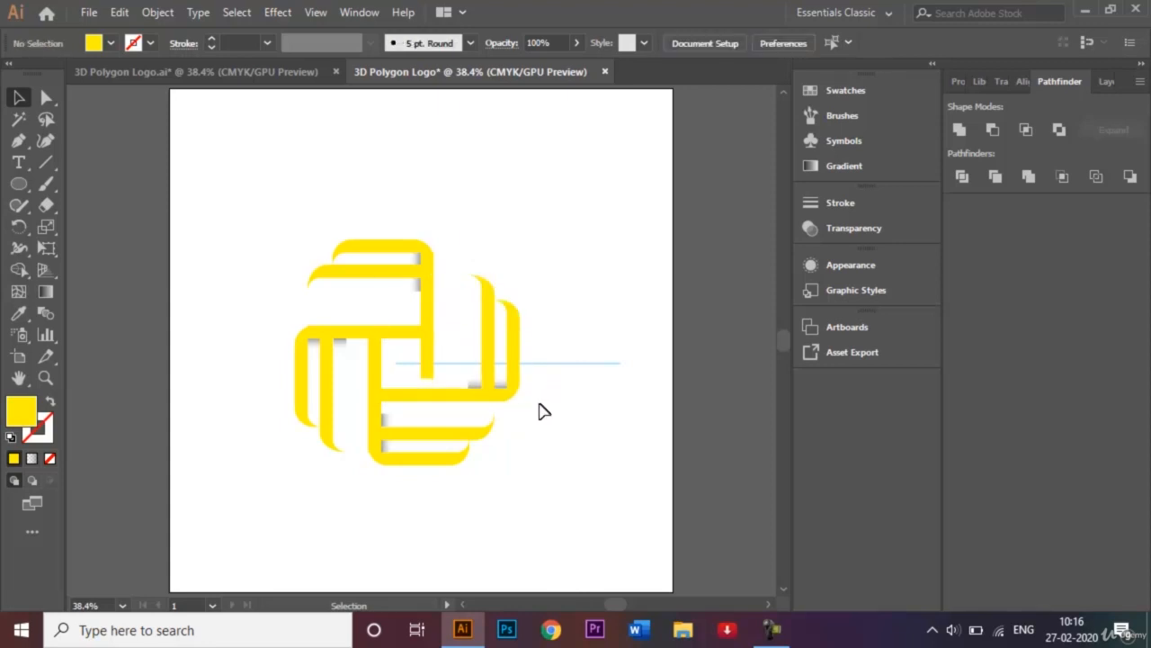
{"action": "left_click_drag", "start_coordinate": [539, 403], "coordinate": [469, 385]}
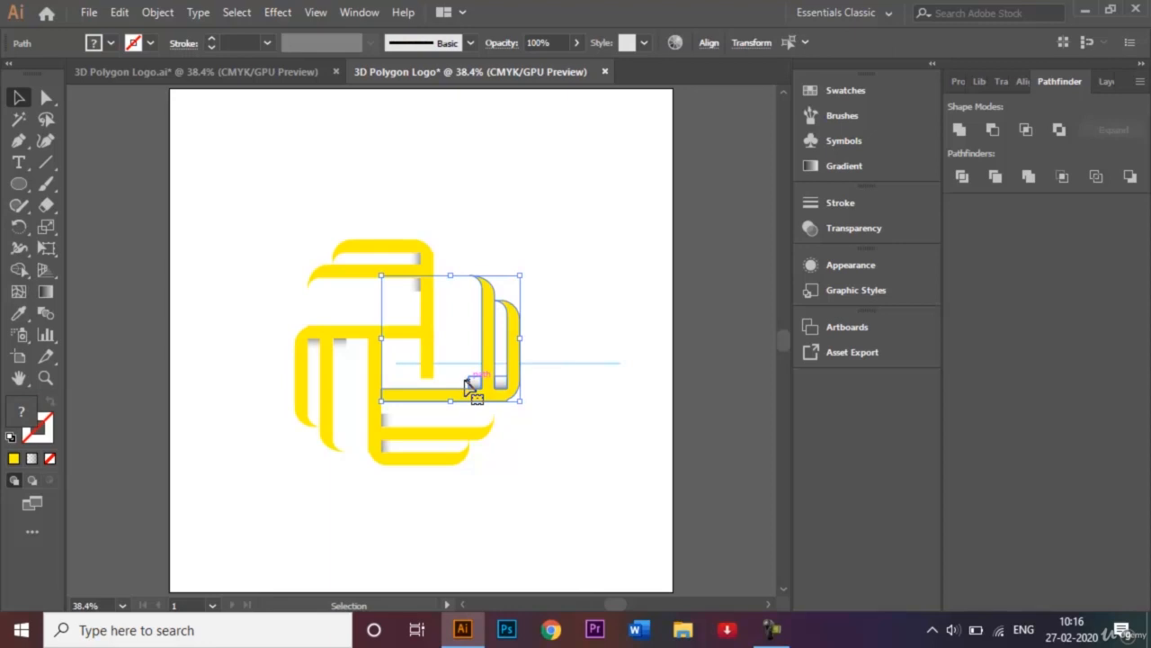
{"action": "key", "text": "Up"}
{"action": "key", "text": "Up"}
{"action": "key", "text": "Up"}
{"action": "key", "text": "Up"}
{"action": "key", "text": "Up"}
{"action": "key", "text": "Up"}
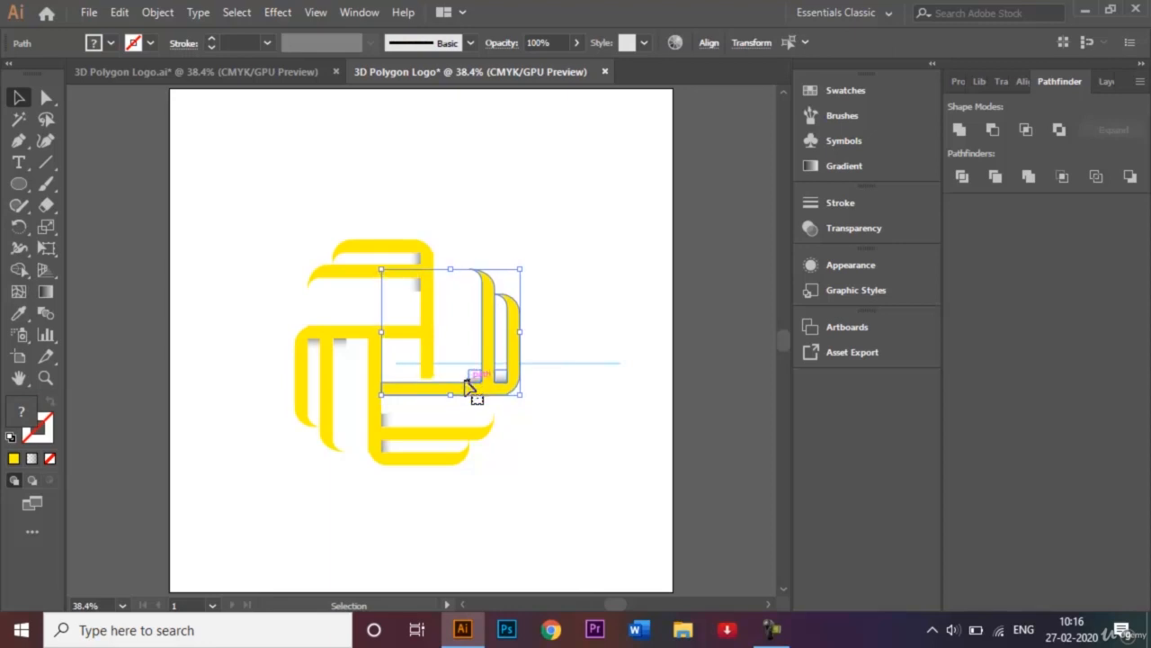
{"action": "key", "text": "Up"}
{"action": "key", "text": "Up"}
{"action": "key", "text": "Up"}
{"action": "key", "text": "Up"}
{"action": "key", "text": "Up"}
{"action": "key", "text": "Up"}
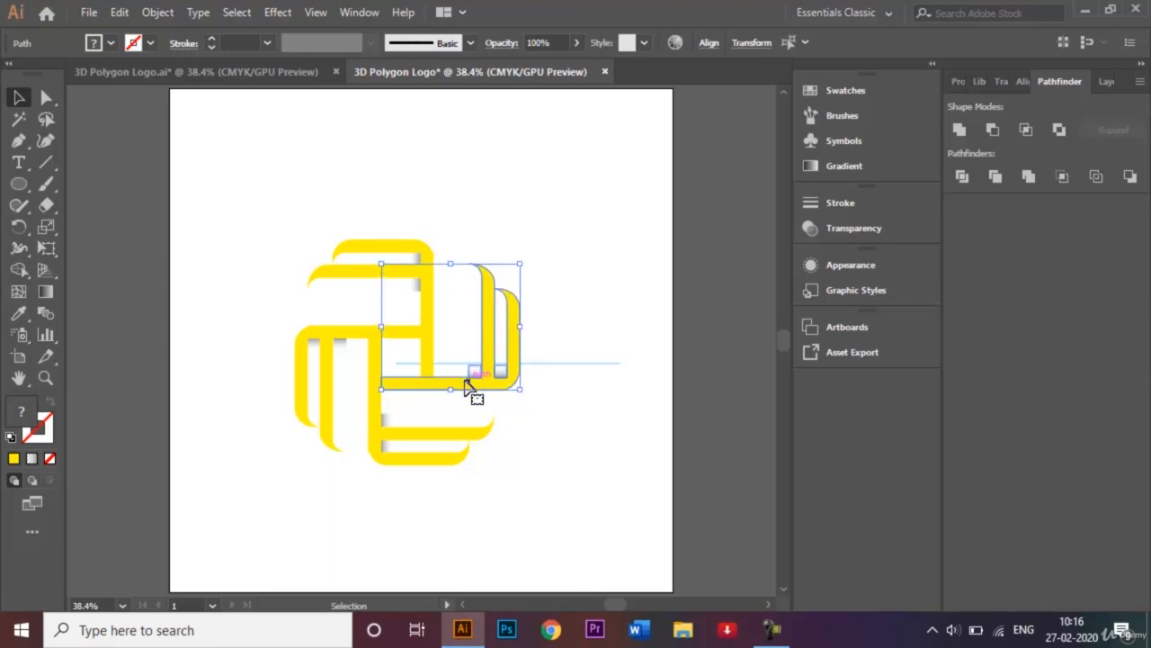
{"action": "key", "text": "Up"}
{"action": "key", "text": "Up"}
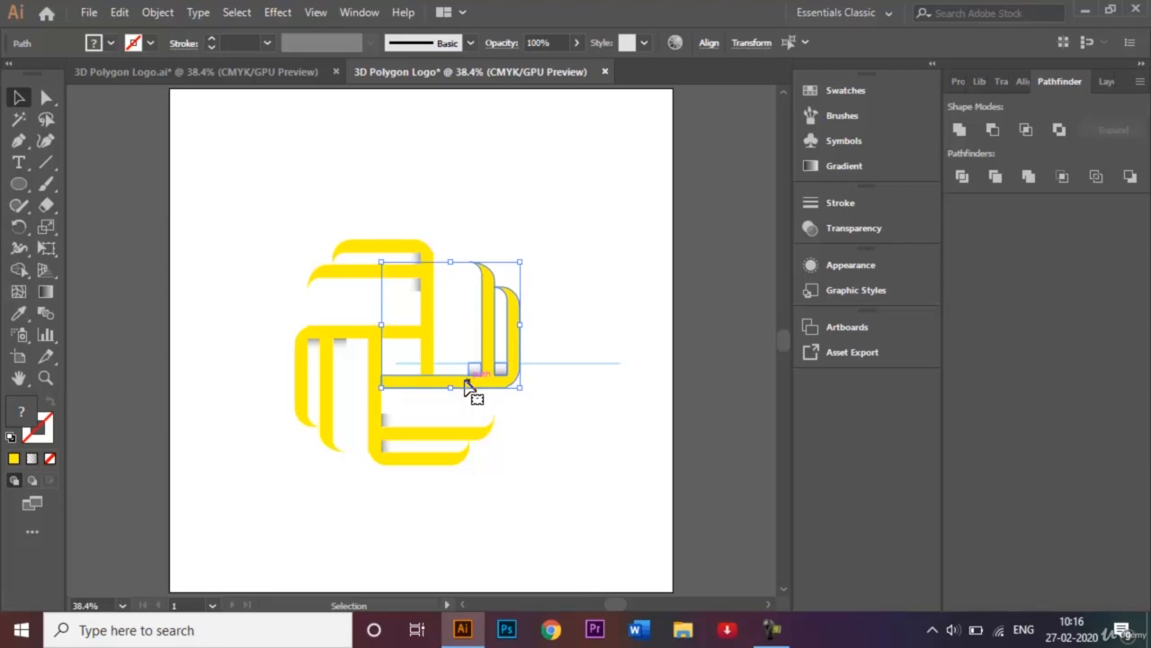
Step: Nudge the right arm and its shadow squares left until its bar end lines up with the bottom arm's vertical strip
{"action": "key", "text": "Left"}
{"action": "key", "text": "Left"}
{"action": "key", "text": "Left"}
{"action": "key", "text": "Left"}
{"action": "key", "text": "Left"}
{"action": "key", "text": "Left"}
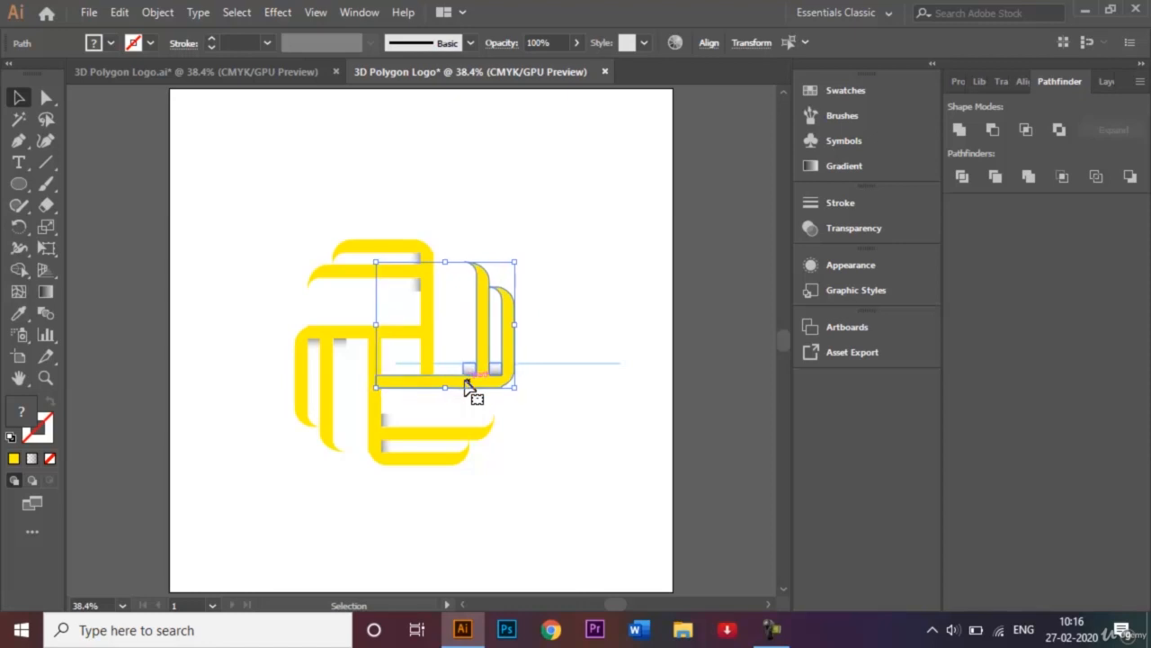
{"action": "key", "text": "Left"}
{"action": "key", "text": "Left"}
{"action": "key", "text": "Left"}
{"action": "key", "text": "Left"}
{"action": "key", "text": "Left"}
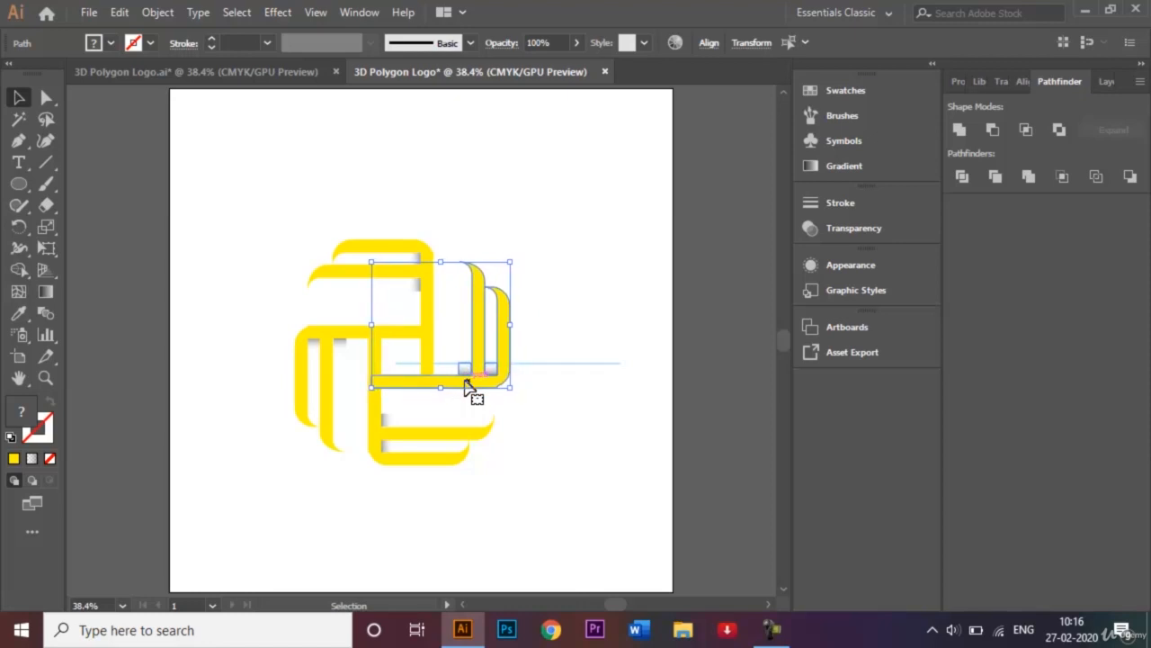
{"action": "key", "text": "Left"}
{"action": "key", "text": "Left"}
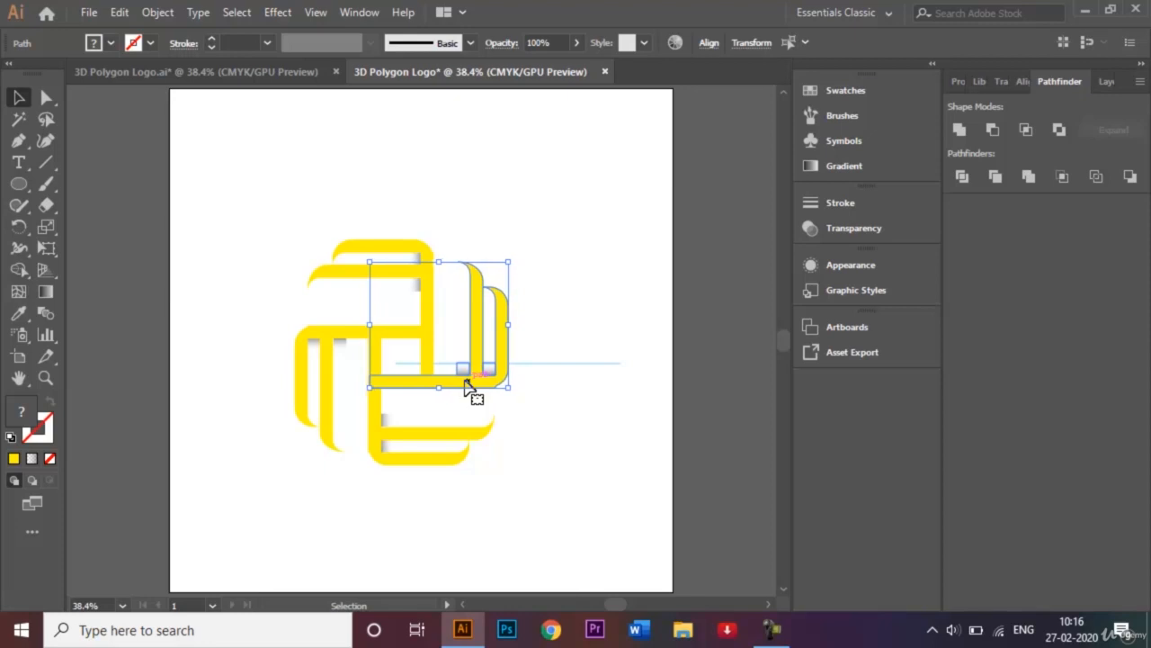
{"action": "left_click", "coordinate": [585, 252]}
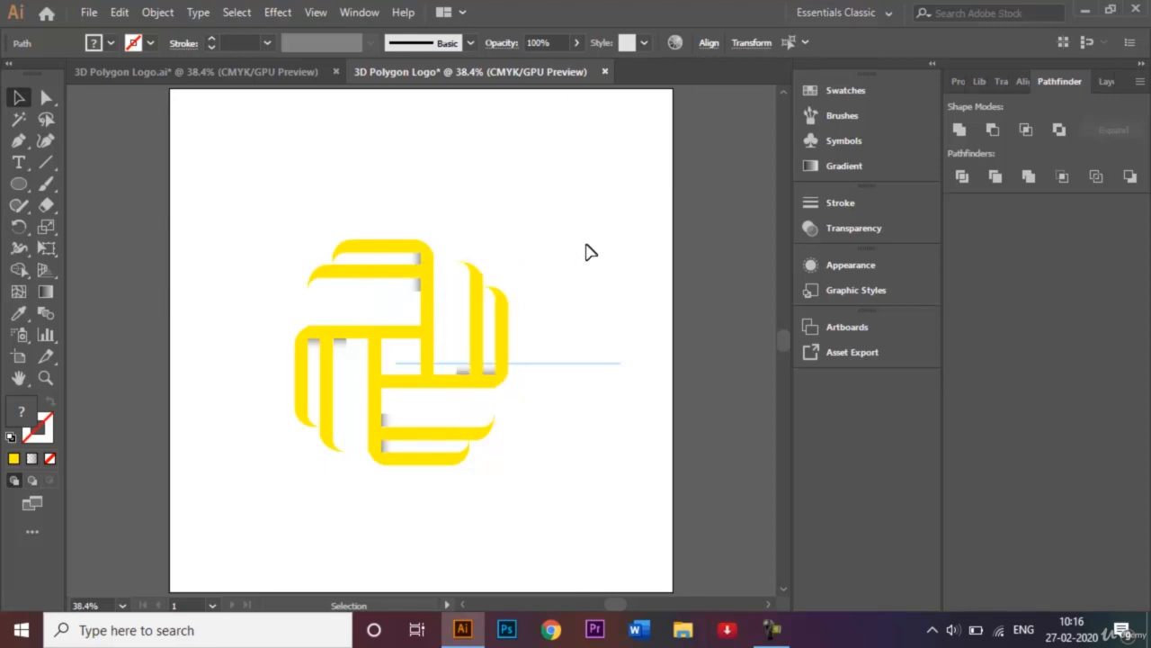
Step: Delete the blue horizontal line
{"action": "left_click", "coordinate": [594, 365]}
{"action": "key", "text": "ctrl+shift+a"}
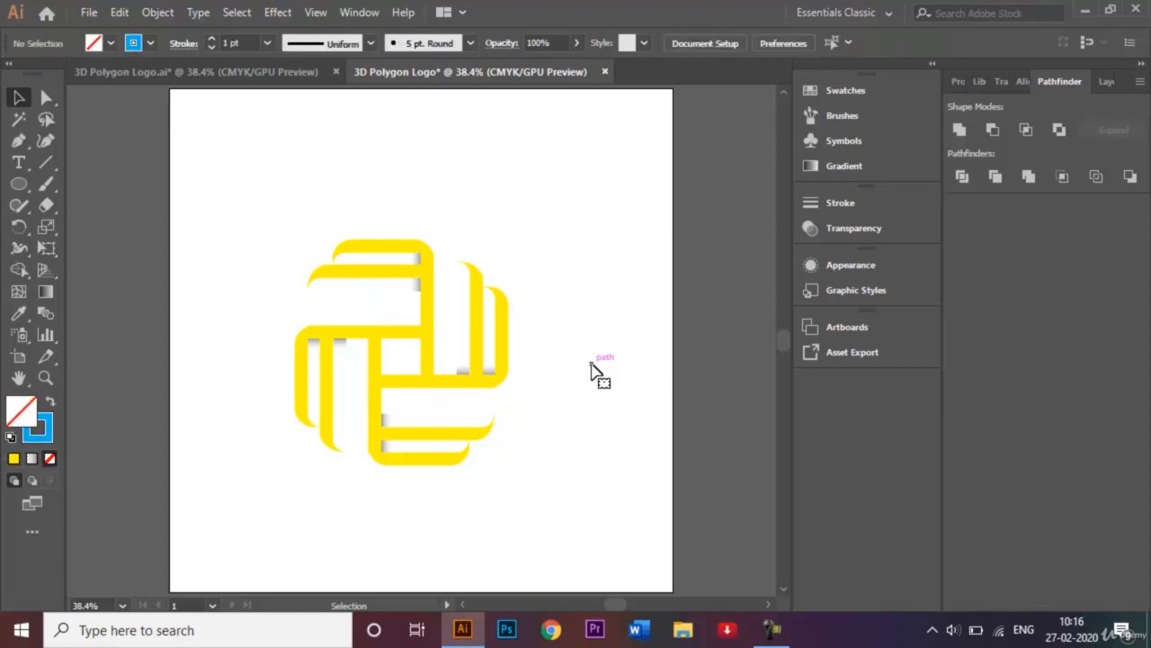
{"action": "left_click_drag", "start_coordinate": [525, 491], "coordinate": [261, 232]}
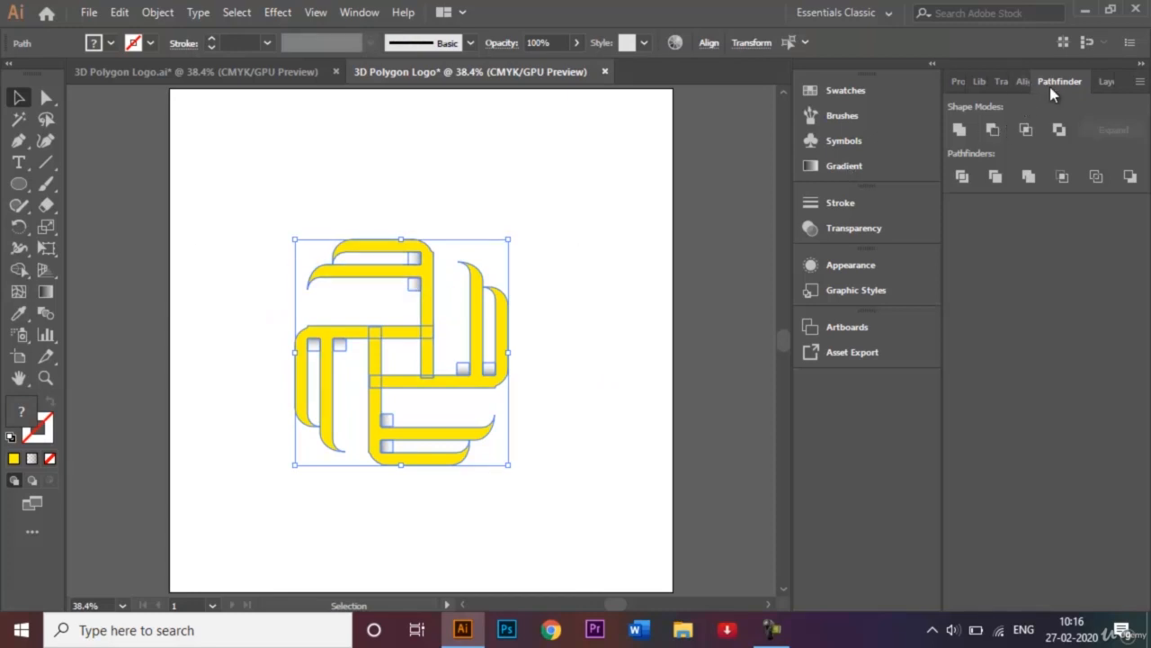
{"action": "left_click", "coordinate": [961, 131]}
{"action": "left_click", "coordinate": [711, 174]}
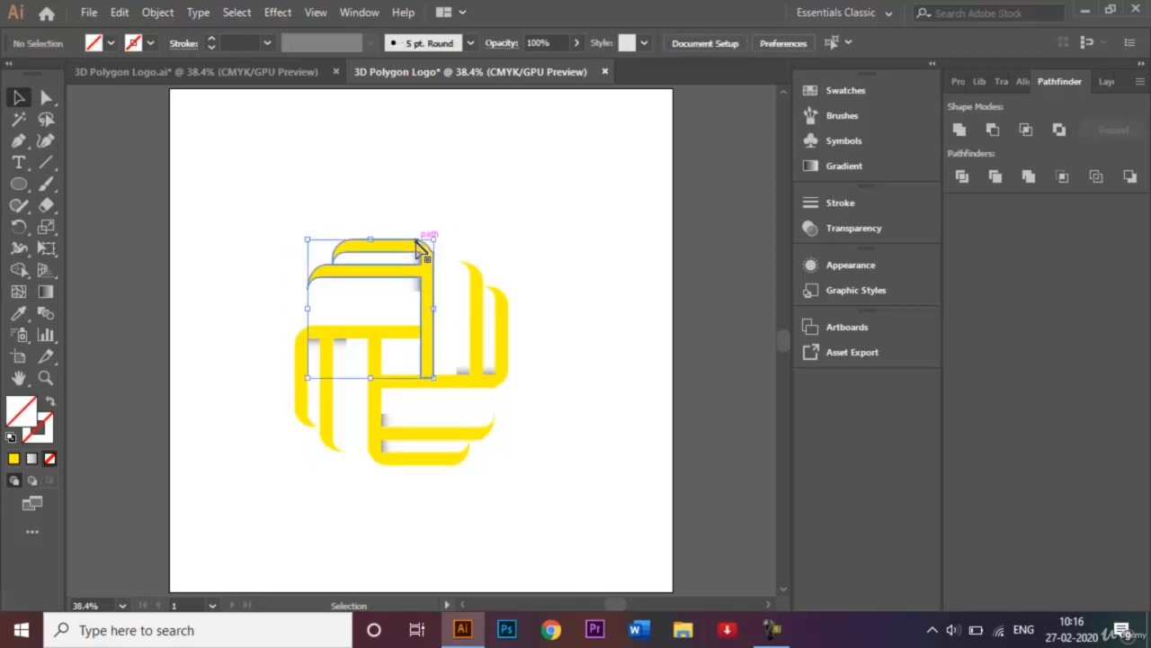
Step: Unite the four yellow arms into one shape, leaving out the gradient shadow squares
{"action": "left_click", "coordinate": [475, 280], "text": "shift"}
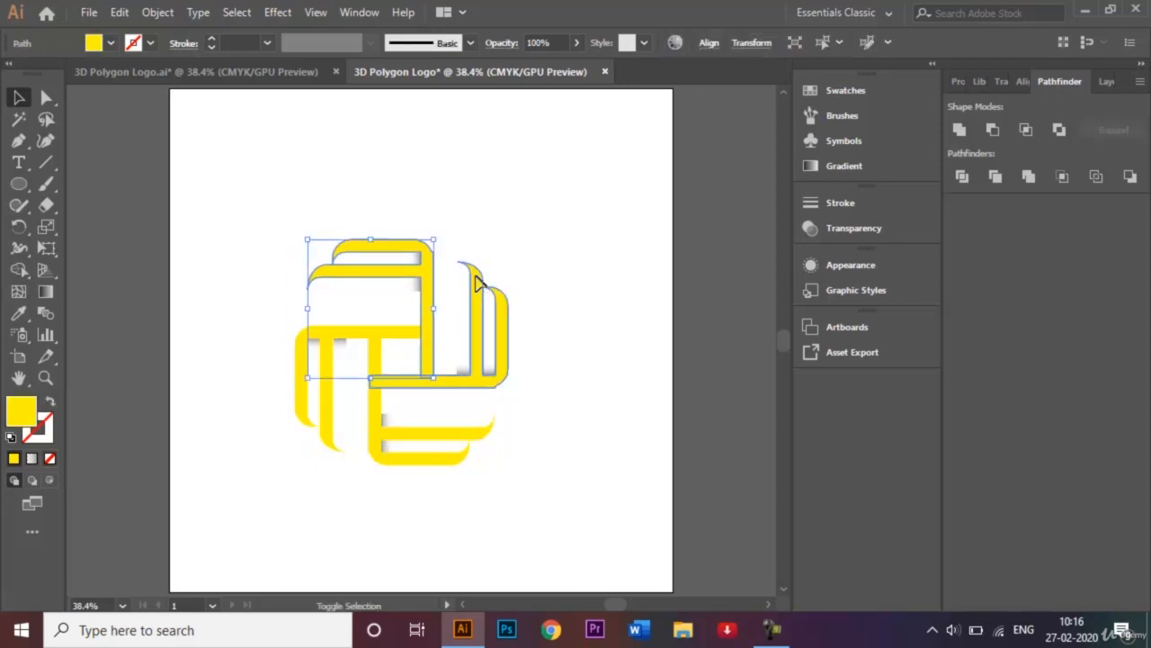
{"action": "left_click", "coordinate": [378, 342], "text": "shift"}
{"action": "left_click", "coordinate": [379, 351], "text": "shift"}
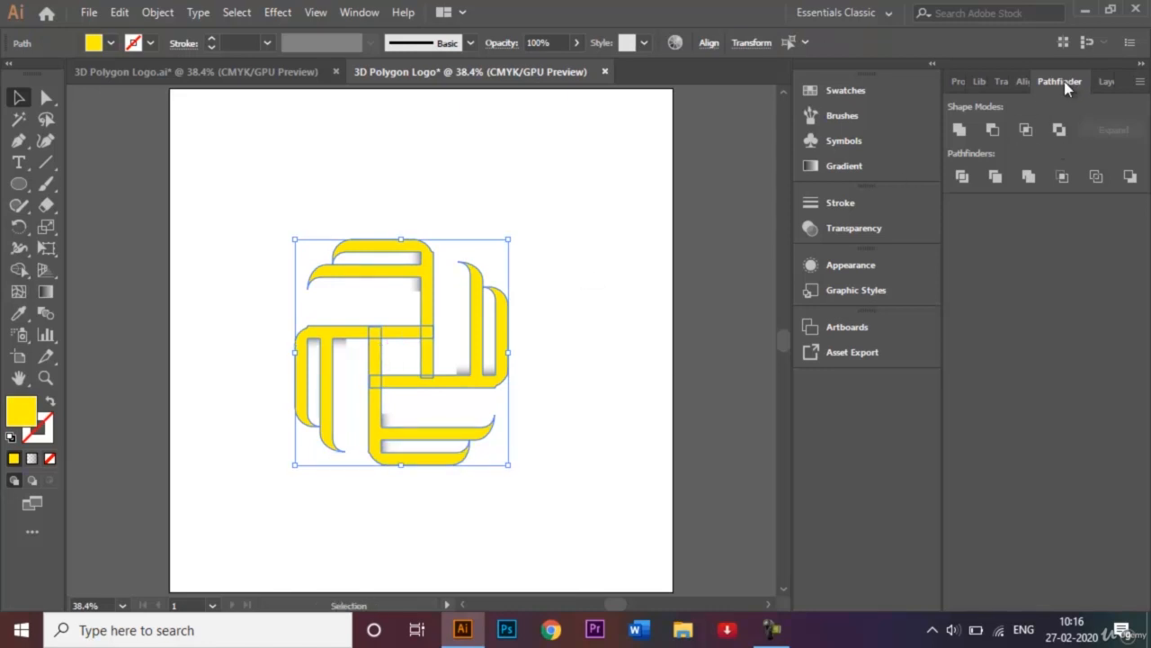
{"action": "left_click", "coordinate": [965, 129]}
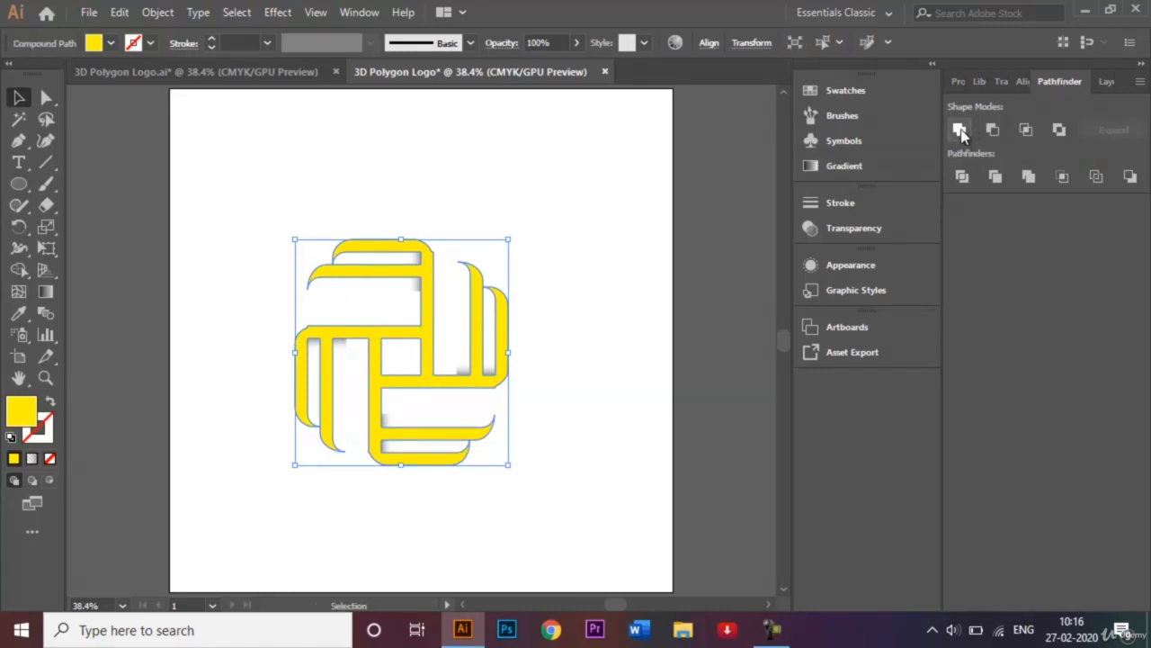
Step: Group the united yellow shape on its own
{"action": "right_click", "coordinate": [504, 304]}
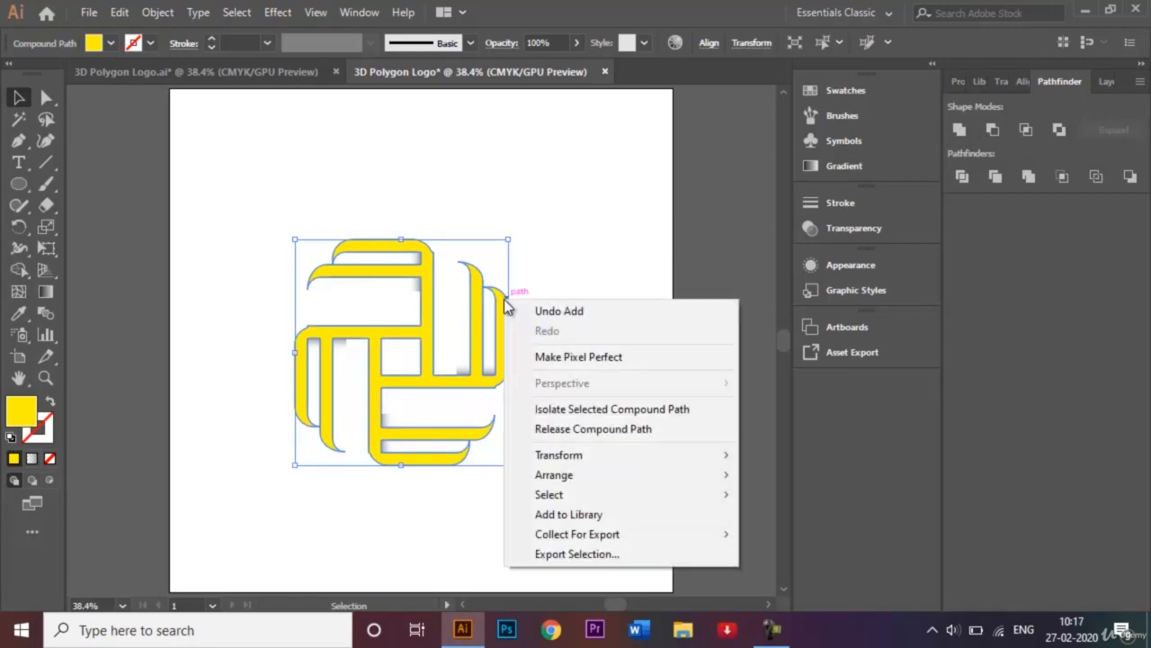
{"action": "left_click", "coordinate": [569, 249]}
{"action": "left_click", "coordinate": [423, 243]}
{"action": "right_click", "coordinate": [421, 246]}
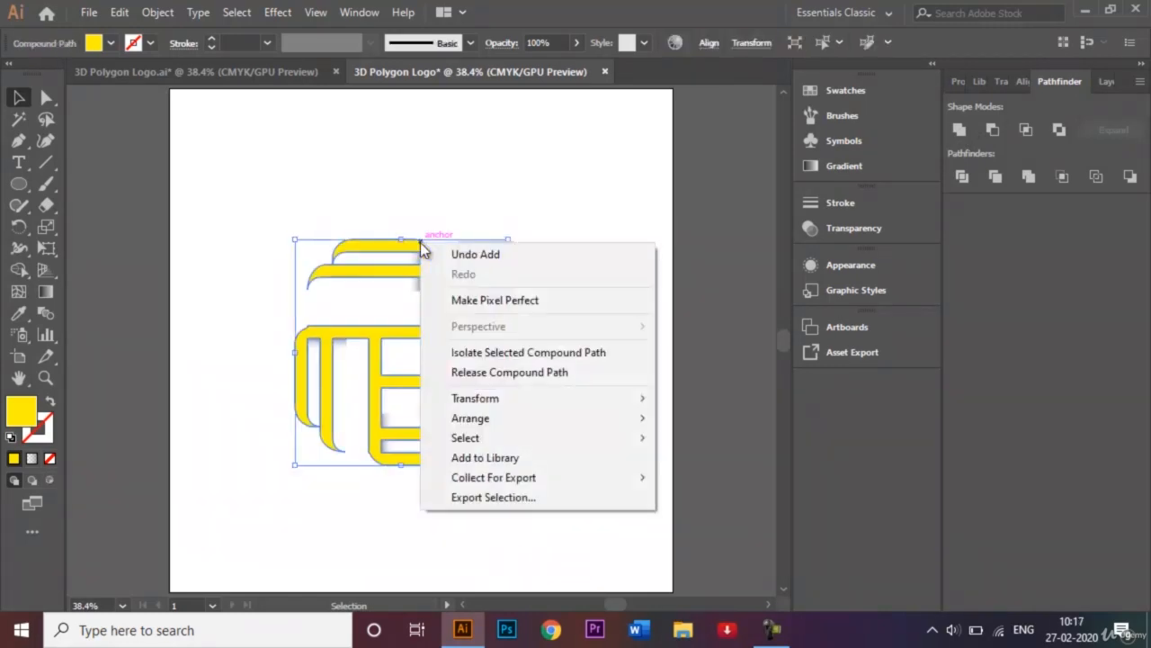
{"action": "left_click", "coordinate": [404, 232]}
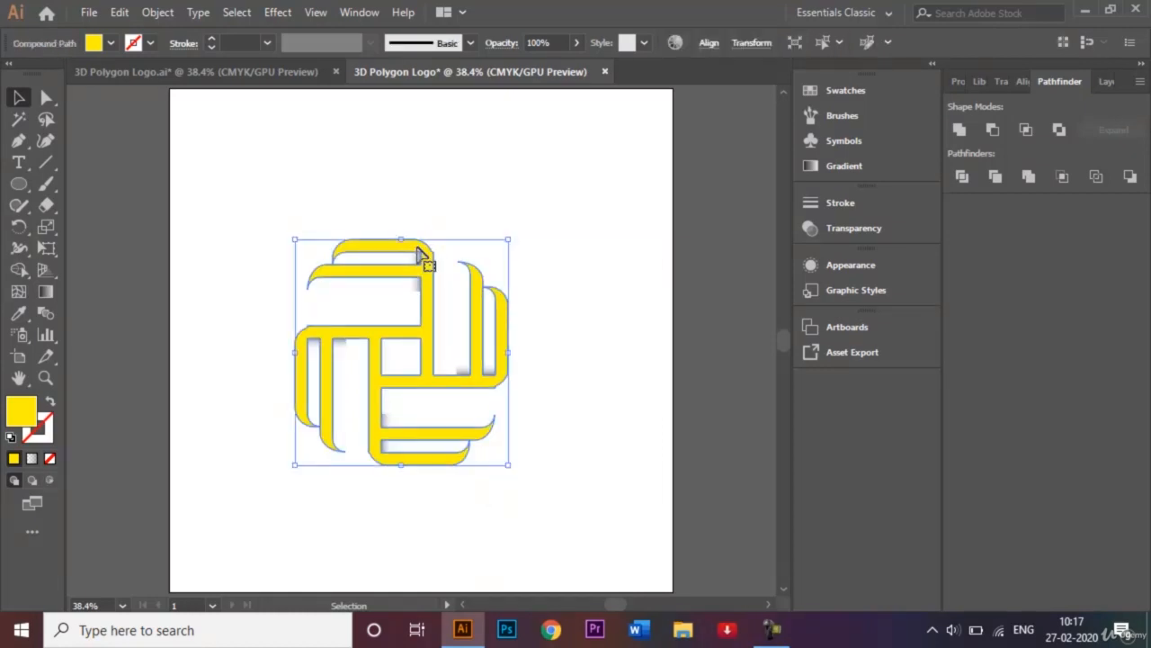
{"action": "key", "text": "ctrl+g"}
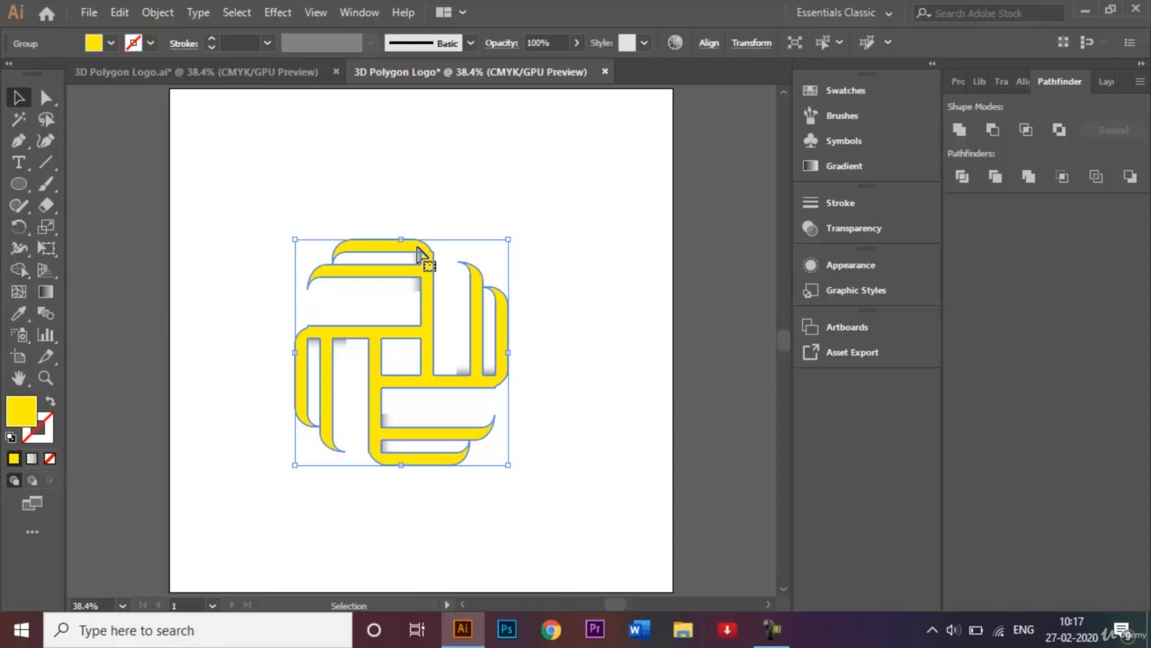
{"action": "left_click", "coordinate": [517, 158]}
{"action": "left_click", "coordinate": [428, 239]}
{"action": "left_click", "coordinate": [298, 232]}
Step: Group the yellow shape together with all the gradient shadow squares
{"action": "left_click_drag", "start_coordinate": [280, 219], "coordinate": [565, 531]}
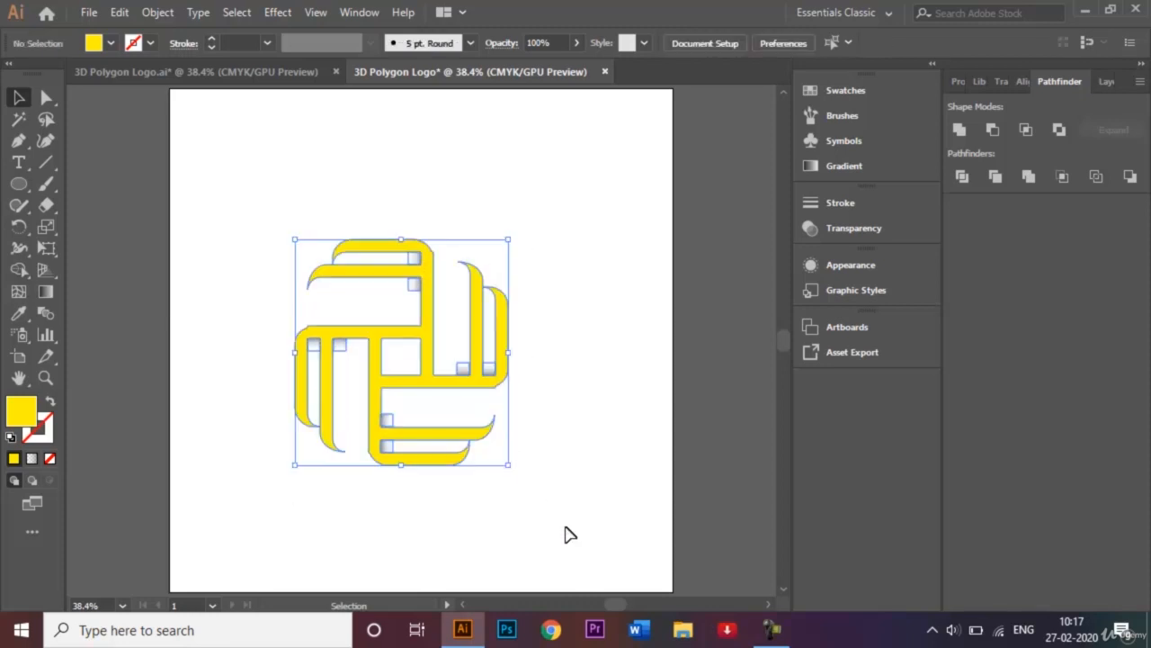
{"action": "right_click", "coordinate": [474, 343]}
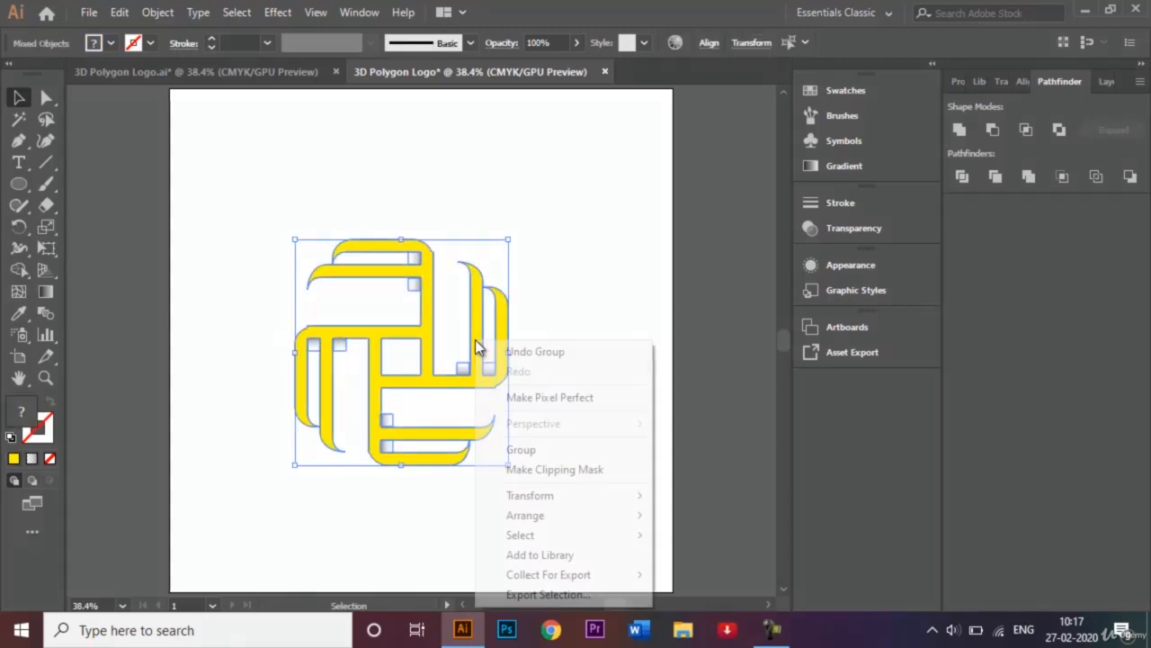
{"action": "left_click", "coordinate": [537, 450]}
{"action": "left_click", "coordinate": [581, 354]}
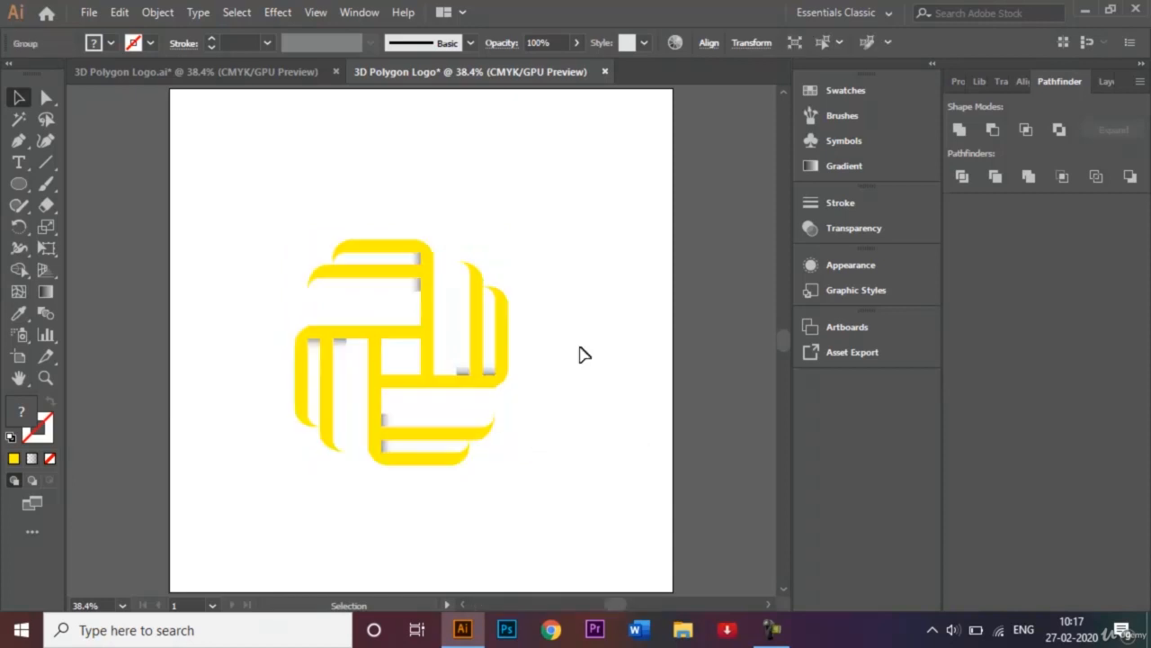
Step: Rotate the grouped logo 45° about its centre
{"action": "left_click", "coordinate": [379, 251]}
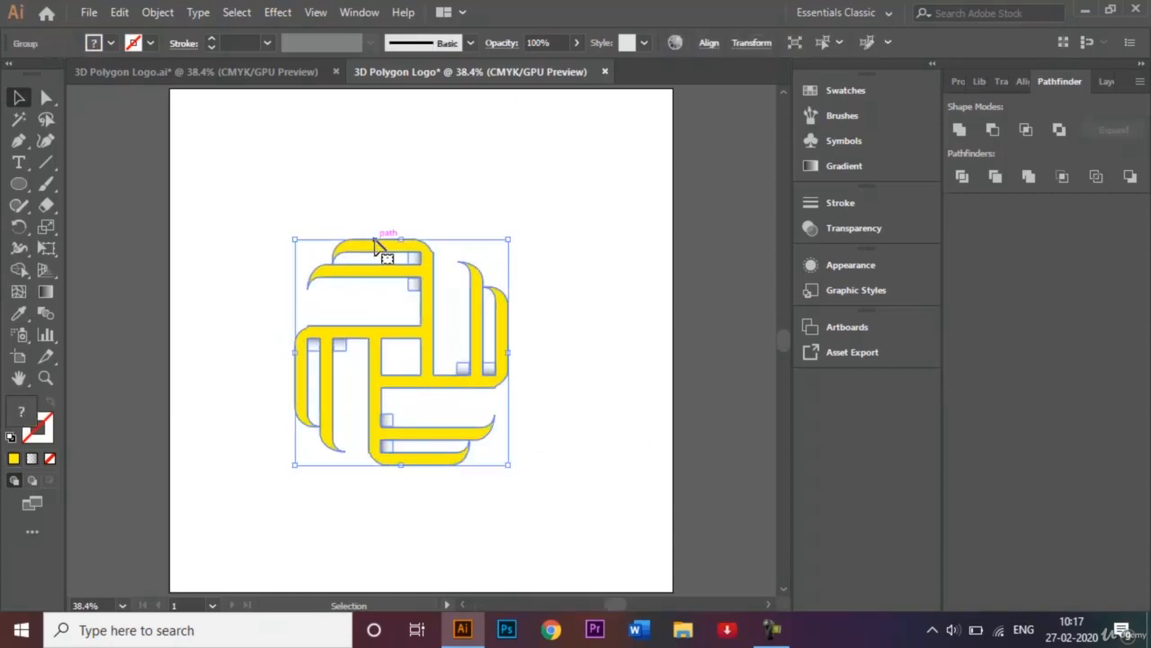
{"action": "left_click", "coordinate": [18, 227]}
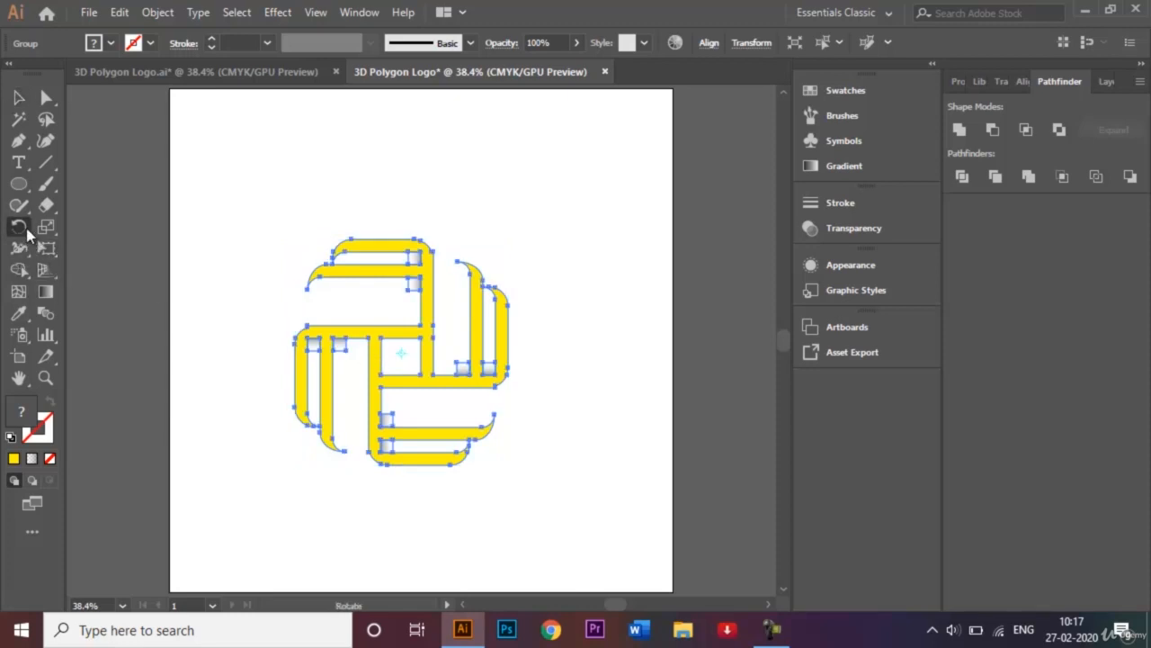
{"action": "double_click", "coordinate": [25, 228]}
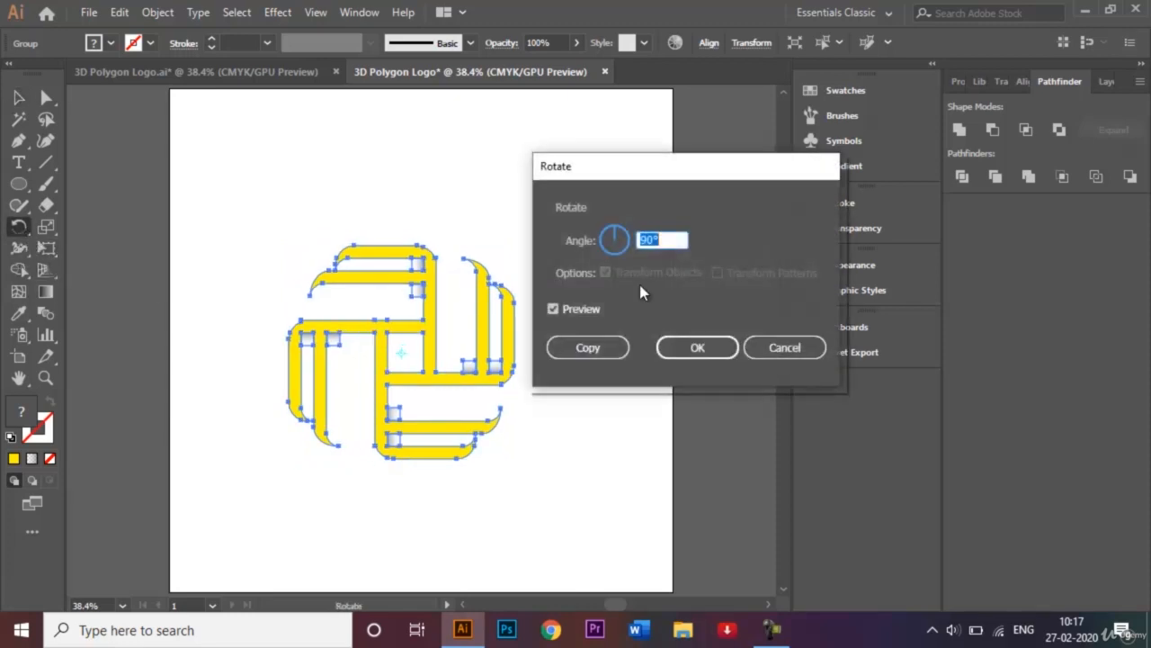
{"action": "left_click", "coordinate": [652, 239]}
{"action": "key", "text": "BackSpace"}
{"action": "key", "text": "BackSpace"}
{"action": "type", "text": "45"}
{"action": "key", "text": "Return"}
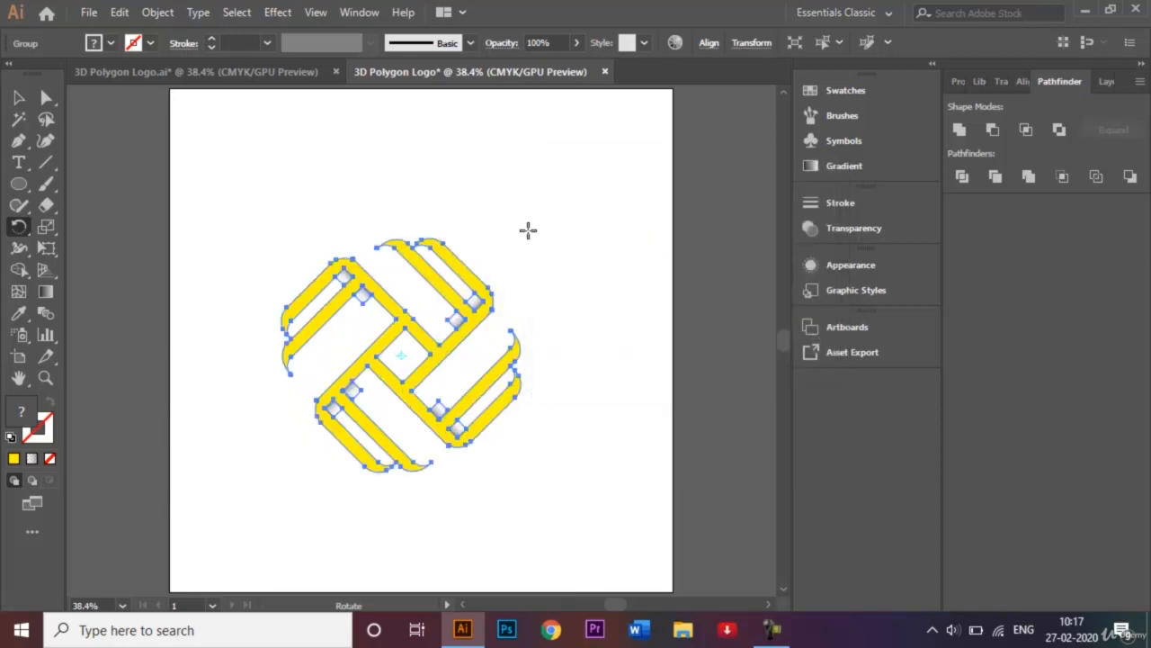
{"action": "key", "text": "v"}
{"action": "left_click", "coordinate": [192, 211]}
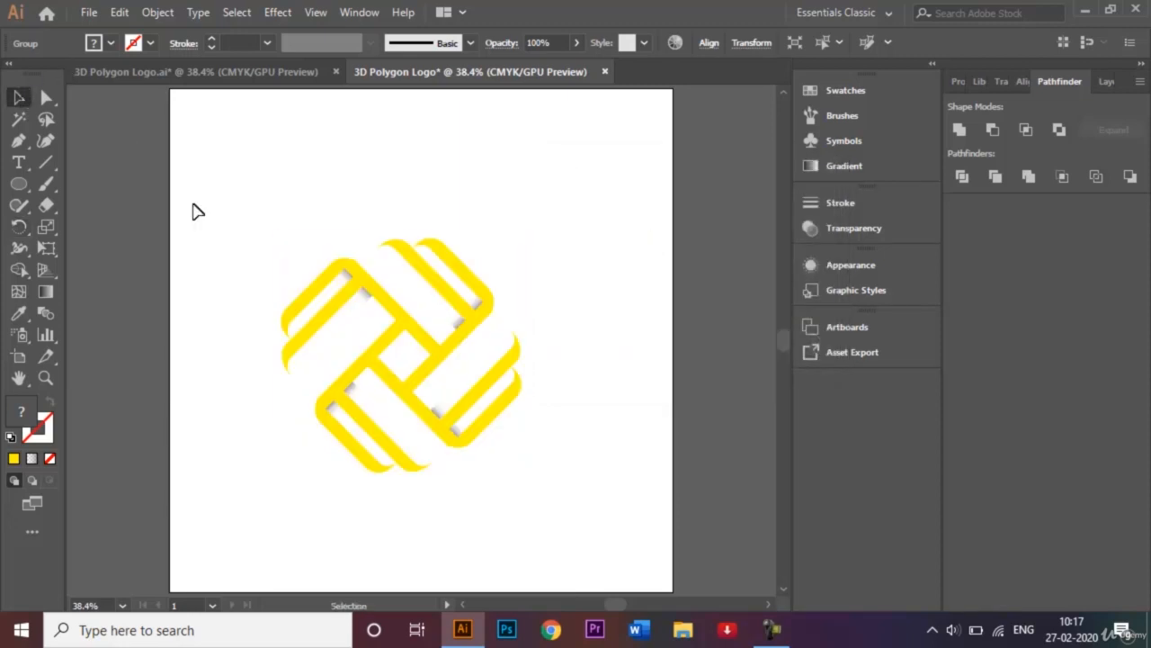
Step: Ungroup the rotated logo so the yellow shape is separate from the shadow squares
{"action": "left_click_drag", "start_coordinate": [314, 252], "coordinate": [458, 432]}
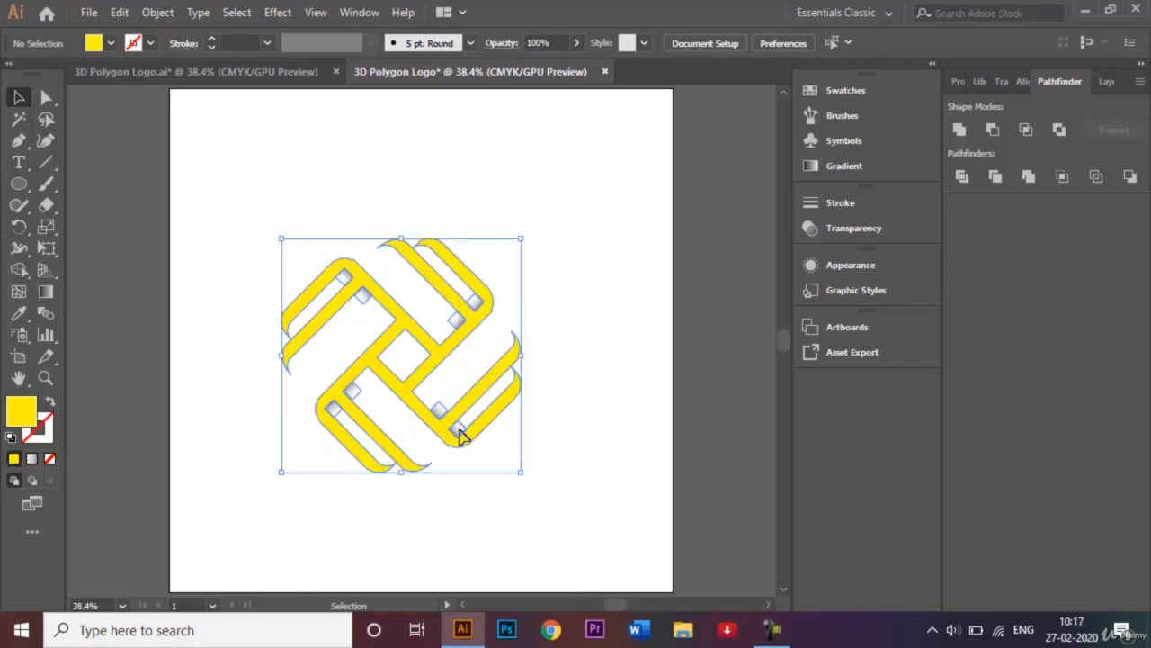
{"action": "right_click", "coordinate": [423, 373]}
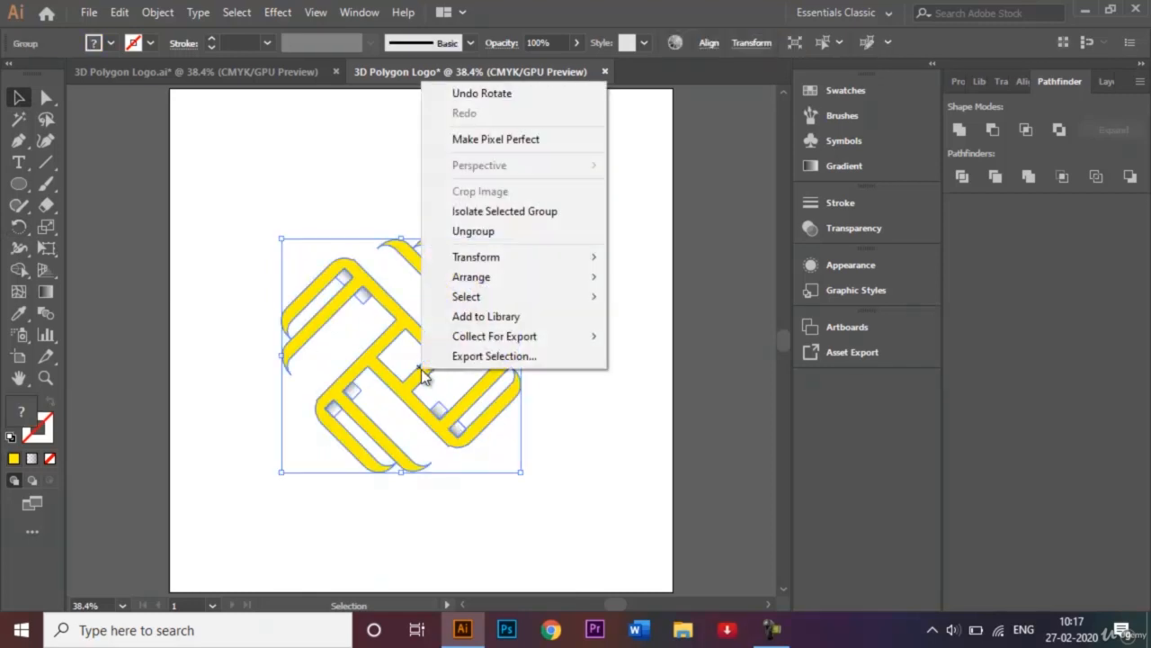
{"action": "left_click", "coordinate": [514, 234]}
{"action": "left_click", "coordinate": [528, 252]}
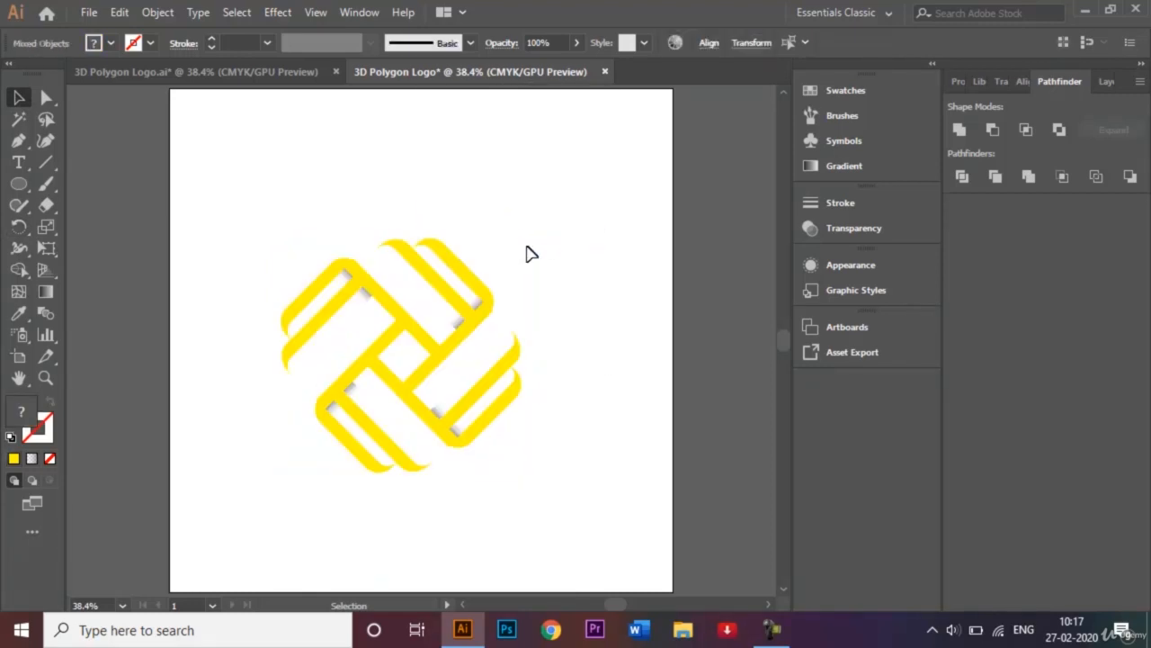
Step: Change the yellow shape's fill to black
{"action": "left_click", "coordinate": [457, 267]}
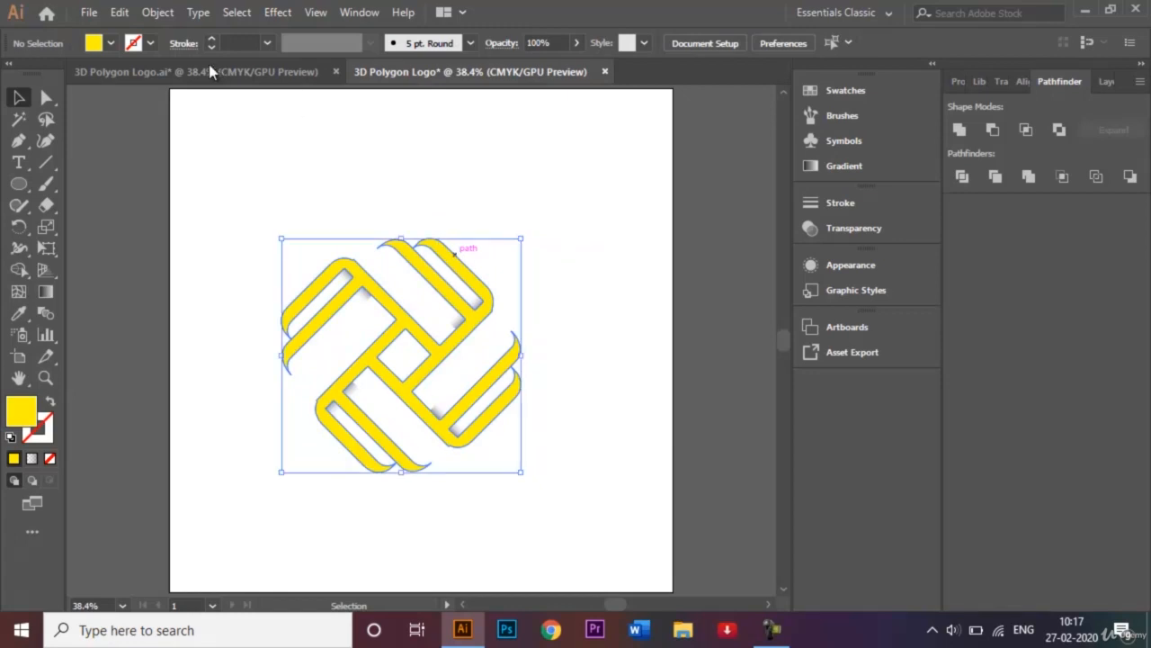
{"action": "left_click", "coordinate": [111, 44]}
{"action": "left_click", "coordinate": [50, 74]}
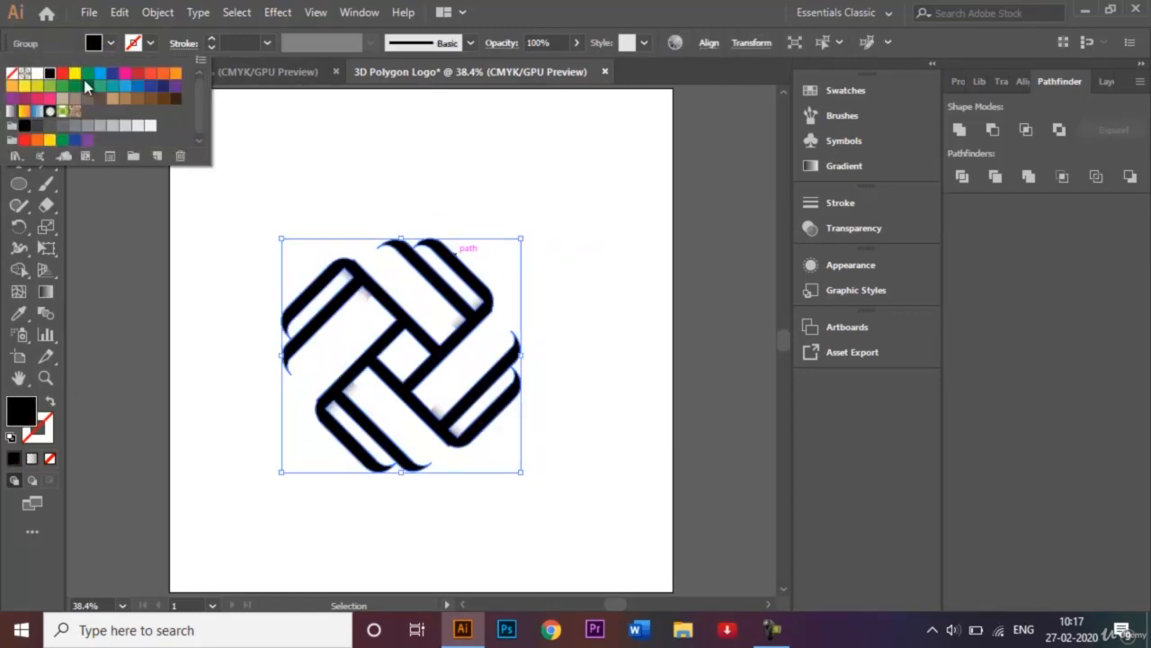
{"action": "left_click", "coordinate": [416, 187]}
{"action": "left_click", "coordinate": [511, 218]}
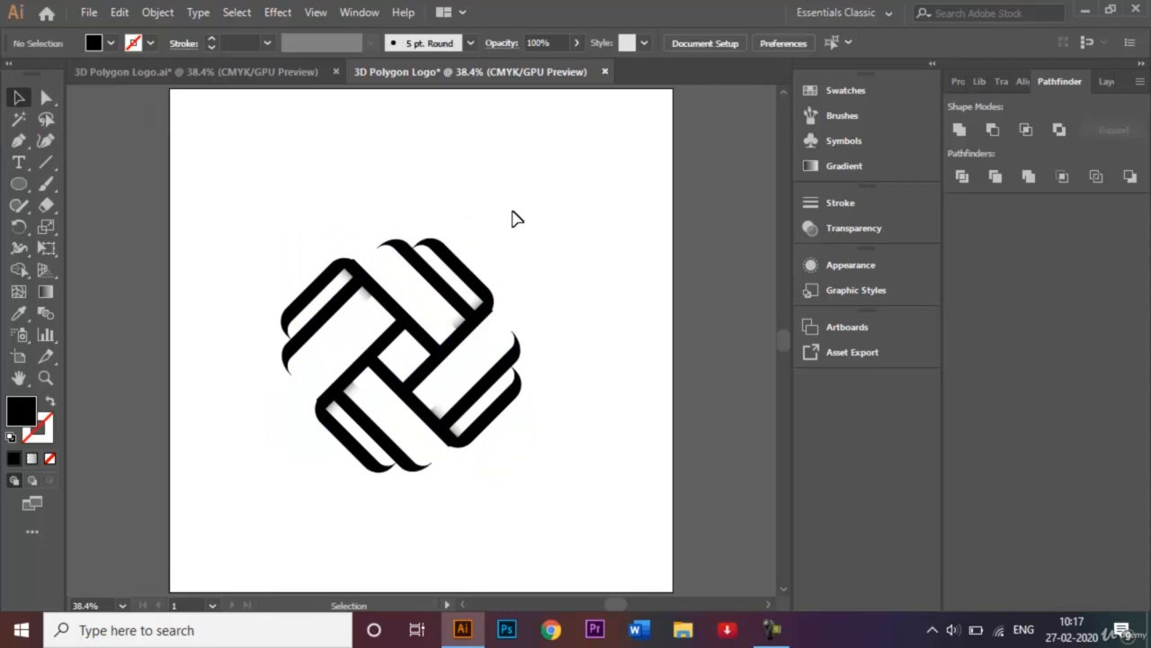
Step: Group the black shape with all the shadow squares and enlarge the logo about its centre to roughly double size, nearly filling the artboard
{"action": "left_click_drag", "start_coordinate": [248, 211], "coordinate": [551, 491]}
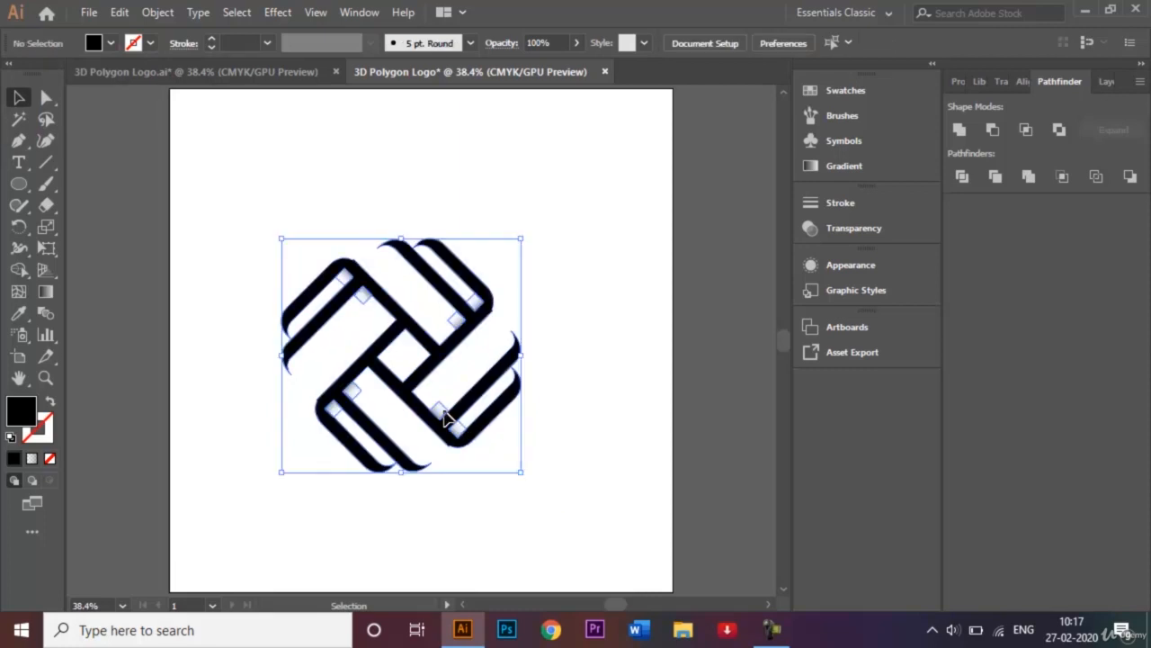
{"action": "right_click", "coordinate": [444, 417]}
{"action": "left_click", "coordinate": [584, 259]}
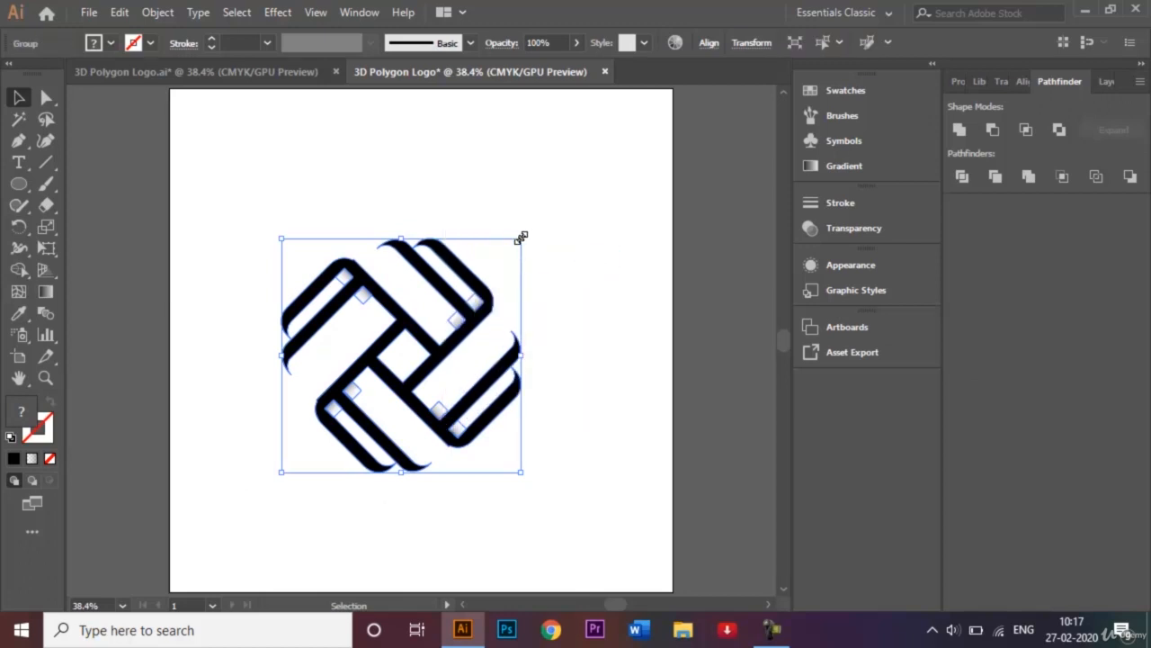
{"action": "left_click_drag", "start_coordinate": [521, 236], "coordinate": [651, 119]}
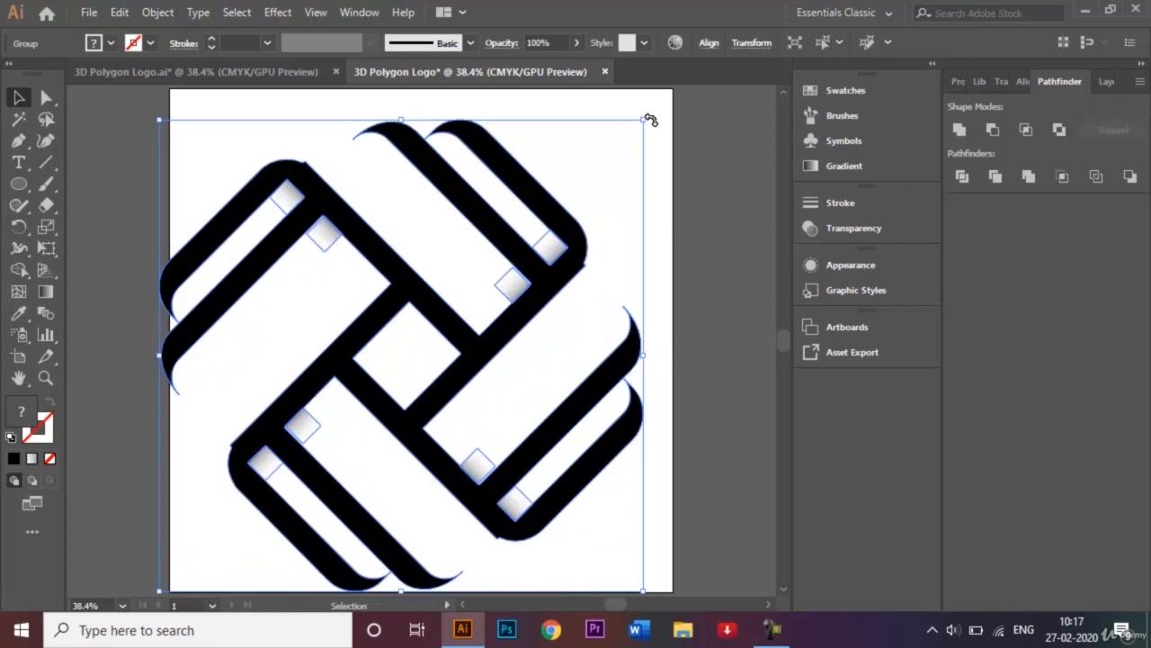
Step: Nudge the enlarged logo until it sits centred on the artboard, and deselect it
{"action": "key", "text": "shift+Right"}
{"action": "key", "text": "shift+Right"}
{"action": "key", "text": "shift+Right"}
{"action": "key", "text": "shift+Right"}
{"action": "key", "text": "shift+Right"}
{"action": "key", "text": "shift+Right"}
{"action": "key", "text": "shift+Right"}
{"action": "key", "text": "shift+Right"}
{"action": "key", "text": "shift+Right"}
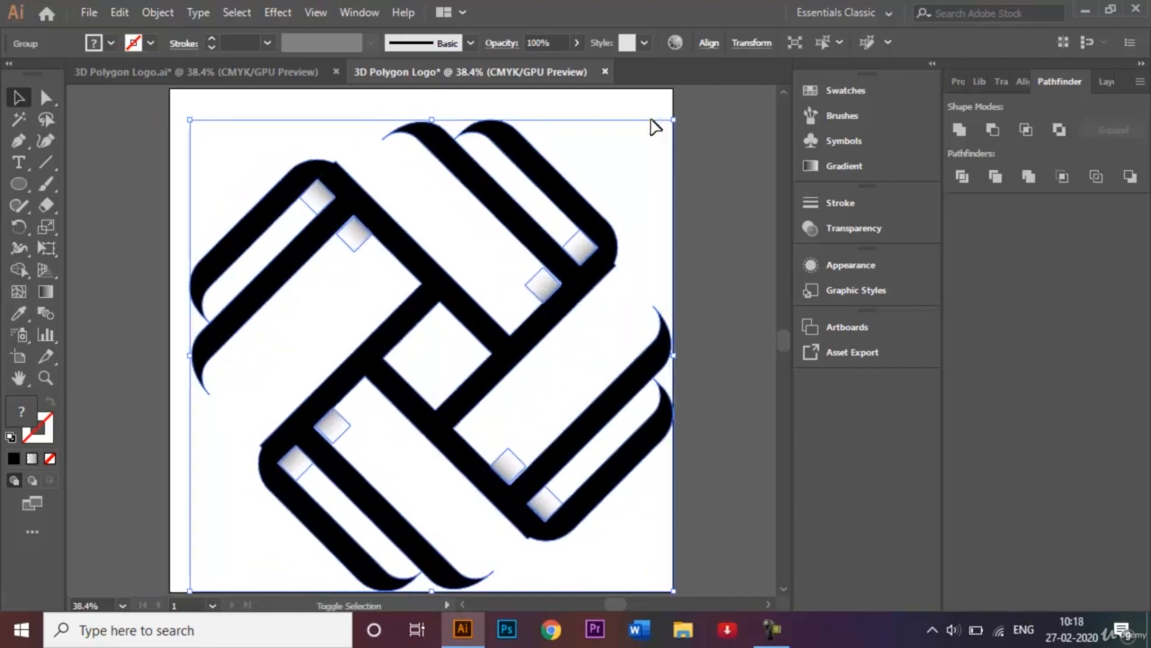
{"action": "key", "text": "shift+Up"}
{"action": "key", "text": "shift+Up"}
{"action": "key", "text": "shift+Up"}
{"action": "key", "text": "shift+Up"}
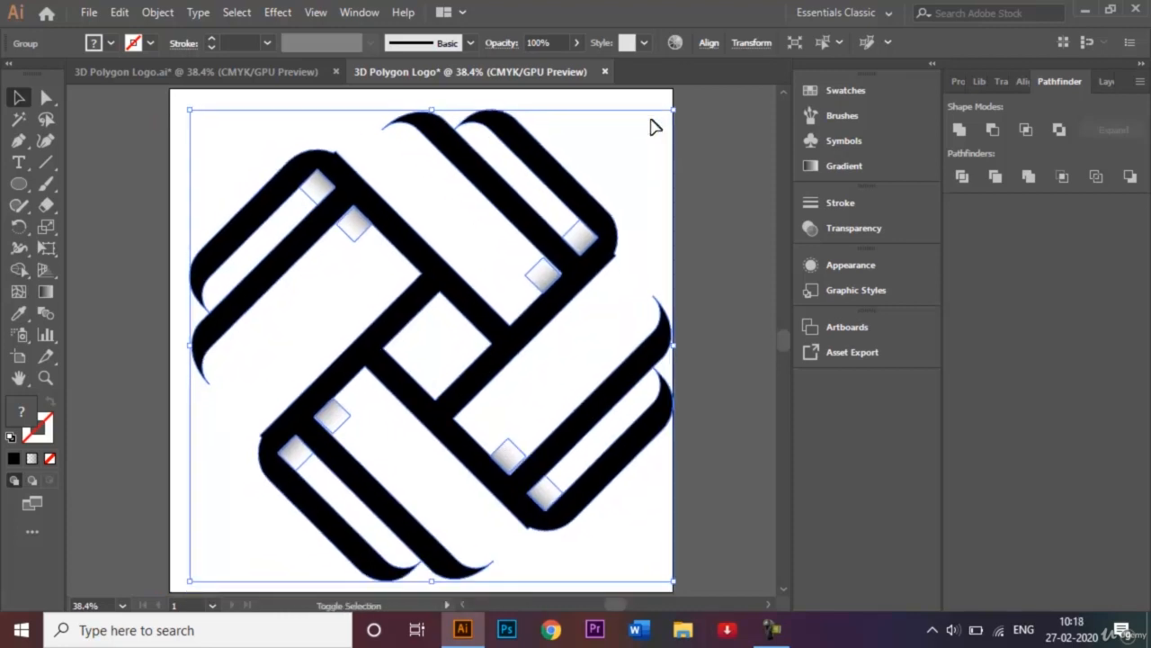
{"action": "key", "text": "shift+Left"}
{"action": "key", "text": "shift+Left"}
{"action": "key", "text": "shift+Left"}
{"action": "key", "text": "shift+Left"}
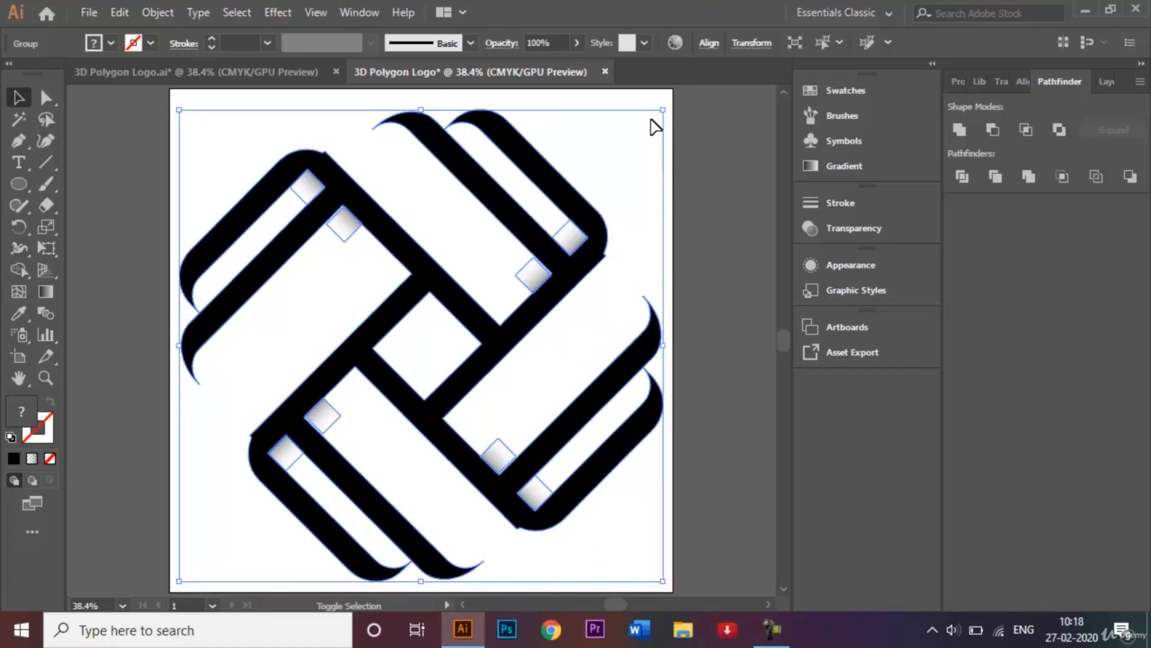
{"action": "left_click", "coordinate": [720, 176]}
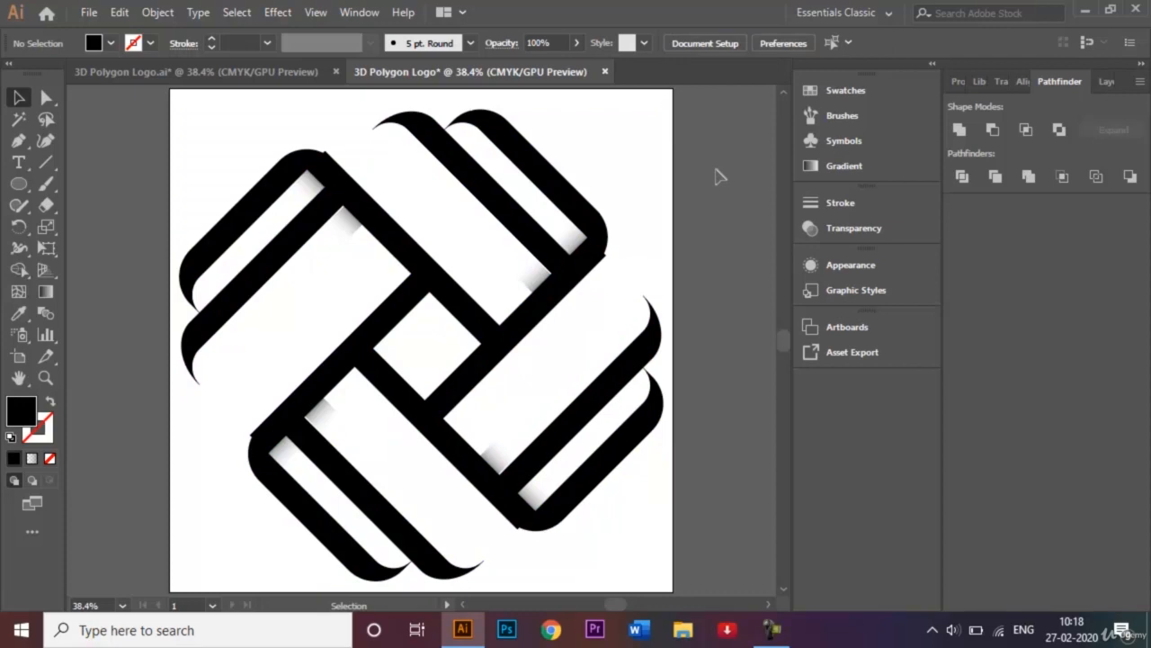
Step: Save a copy as 3D Polygon Logo.ai in Desktop > Graphic Designing Course > Adobe Illustrator, in Illustrator CC format with the default options
{"action": "left_click", "coordinate": [89, 12]}
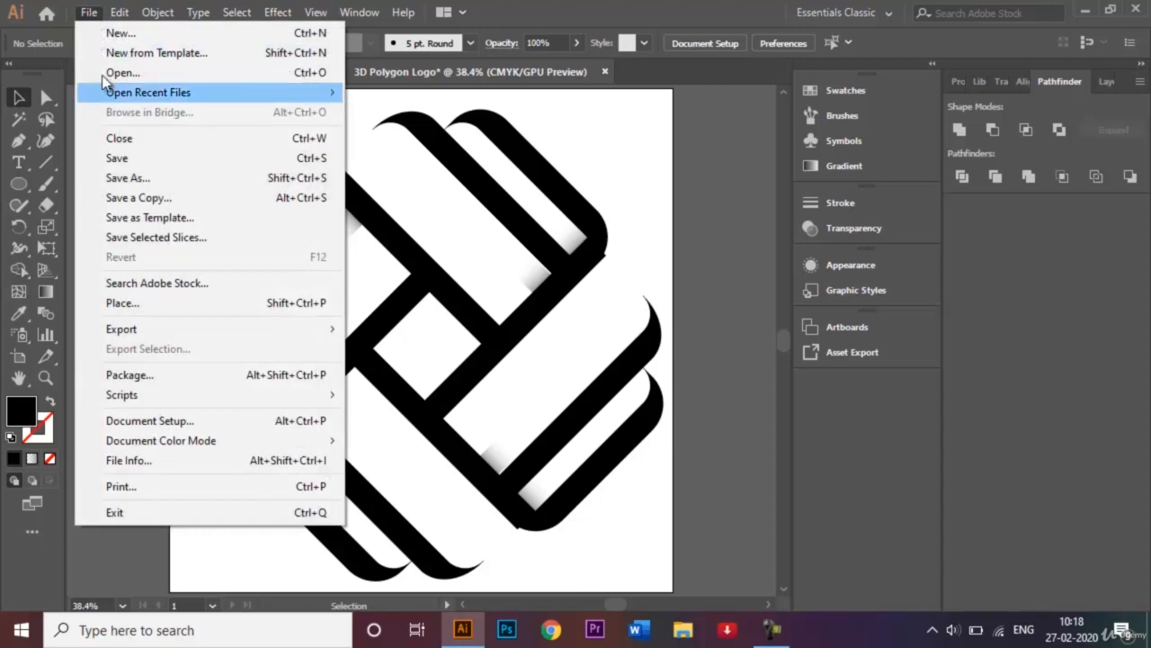
{"action": "left_click", "coordinate": [140, 177]}
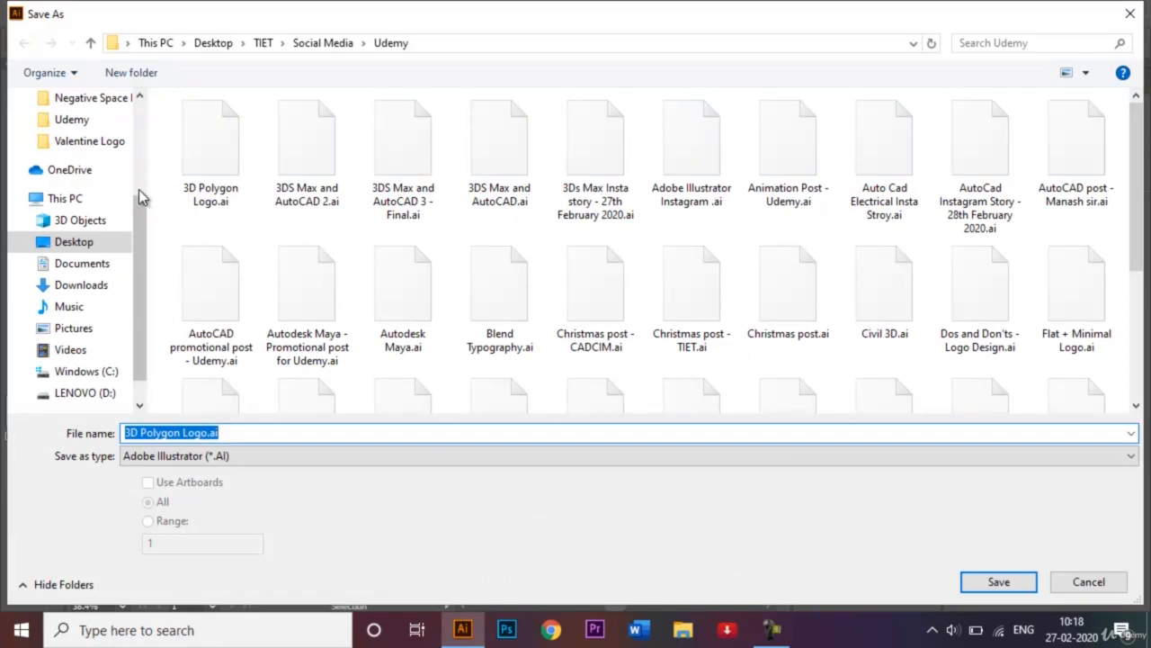
{"action": "left_click_drag", "start_coordinate": [140, 200], "coordinate": [144, 123]}
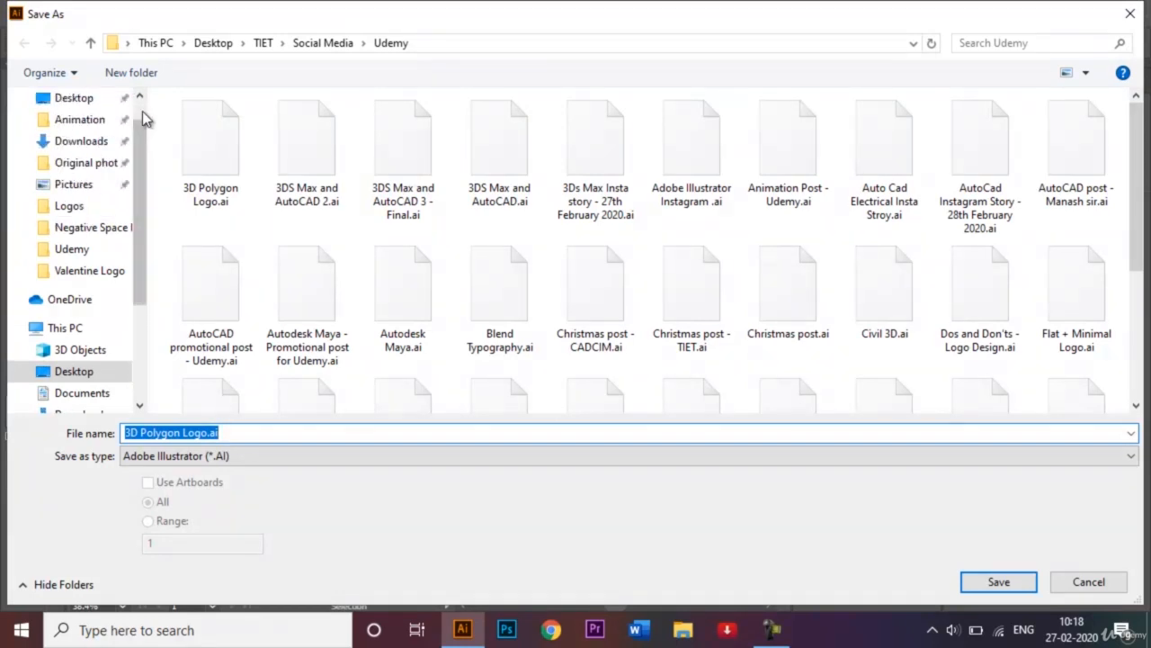
{"action": "left_click", "coordinate": [95, 102]}
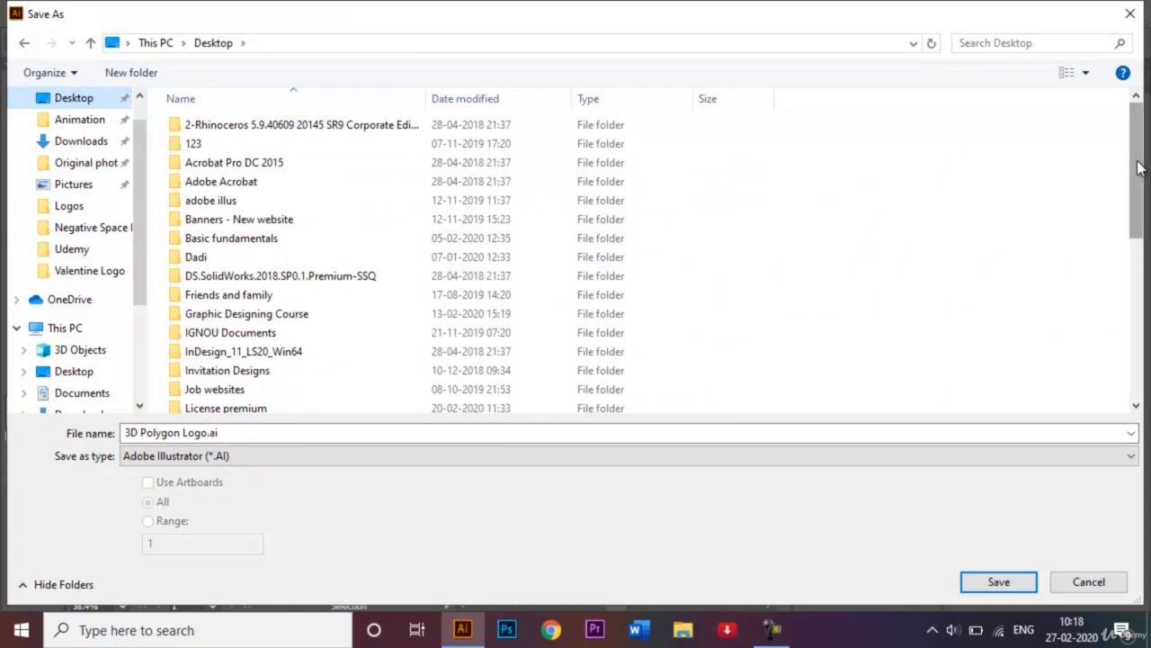
{"action": "double_click", "coordinate": [338, 317]}
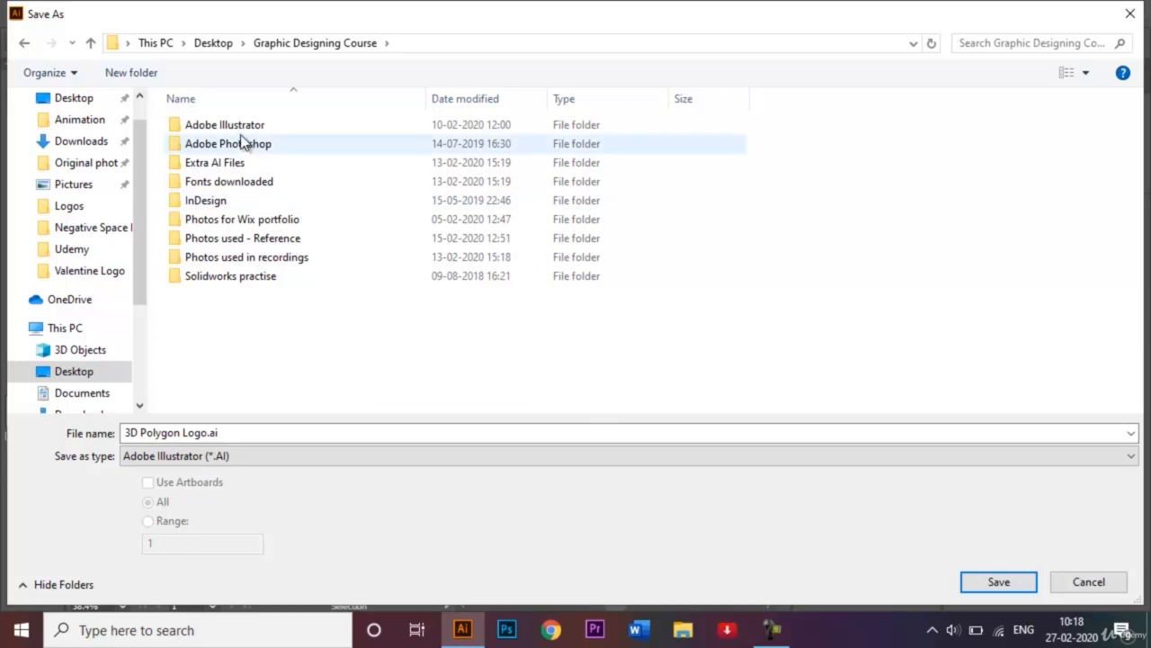
{"action": "double_click", "coordinate": [239, 128]}
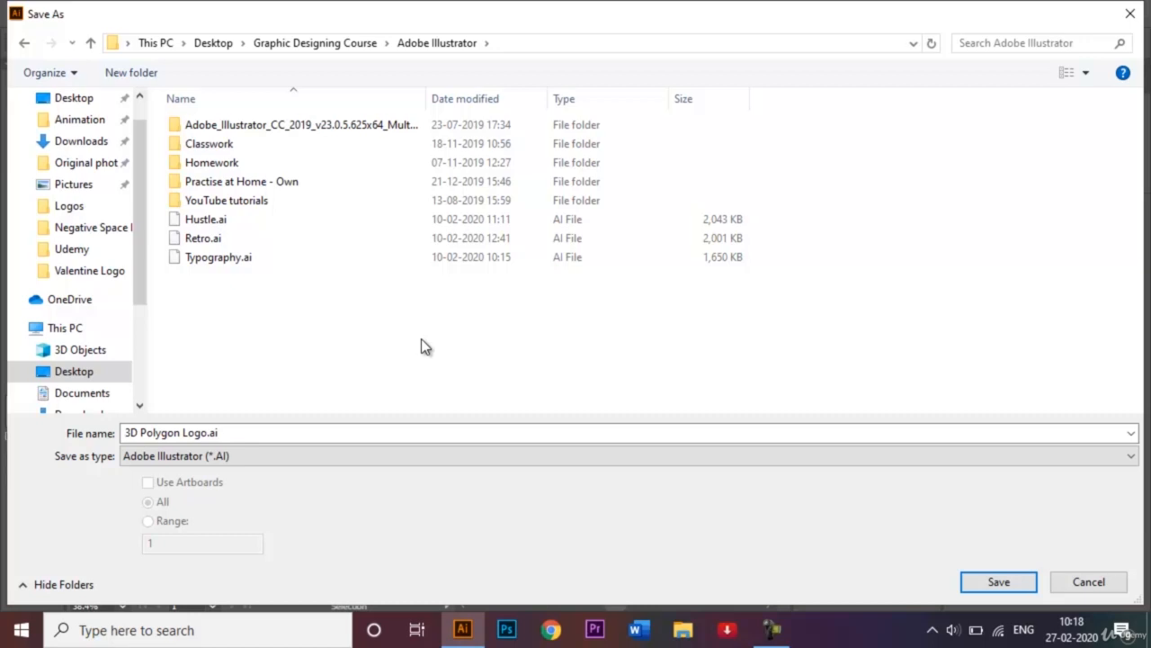
{"action": "left_click", "coordinate": [995, 582]}
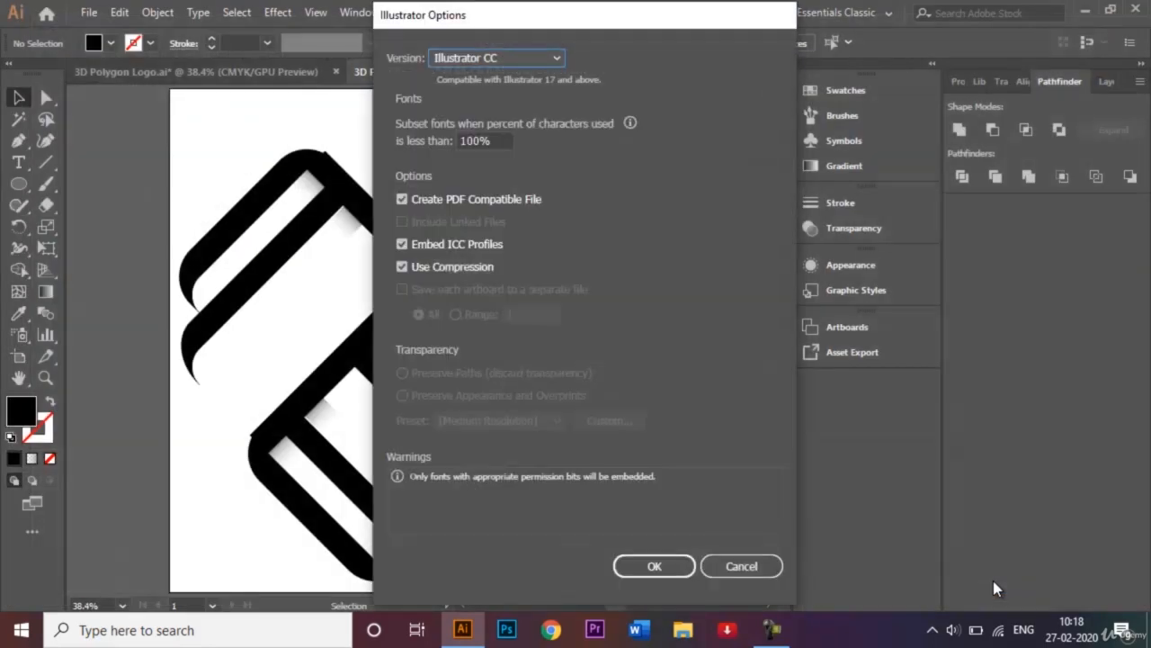
{"action": "left_click", "coordinate": [673, 569]}
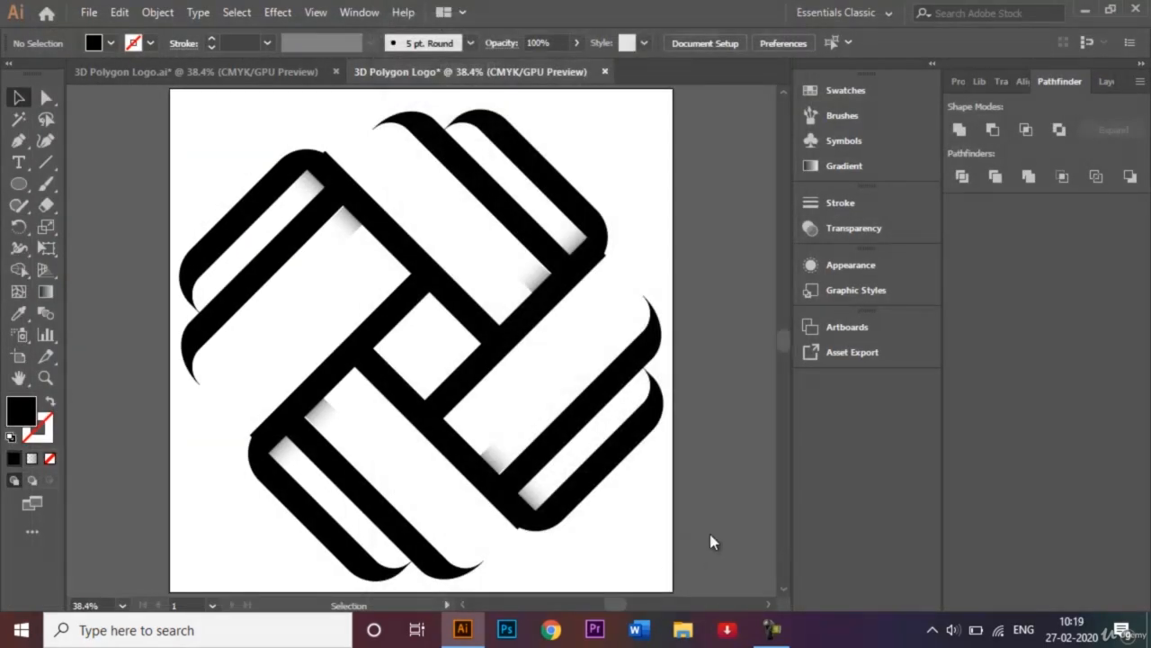